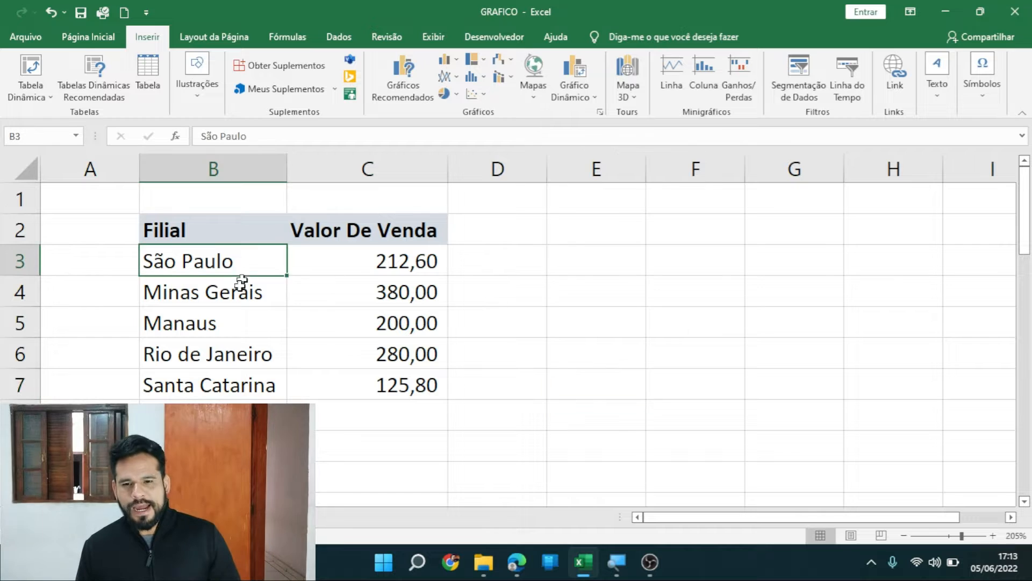
# Review the branch names and their sales values in the Filial and Valor De Venda table.
pyautogui.moveTo(334, 260); pyautogui.dragTo(337, 376)
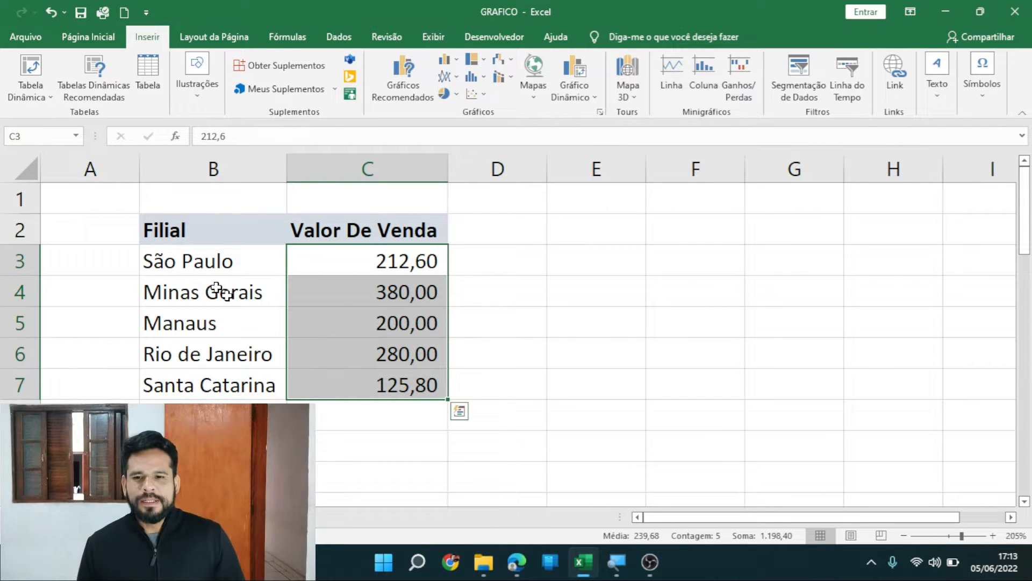
pyautogui.click(215, 257)
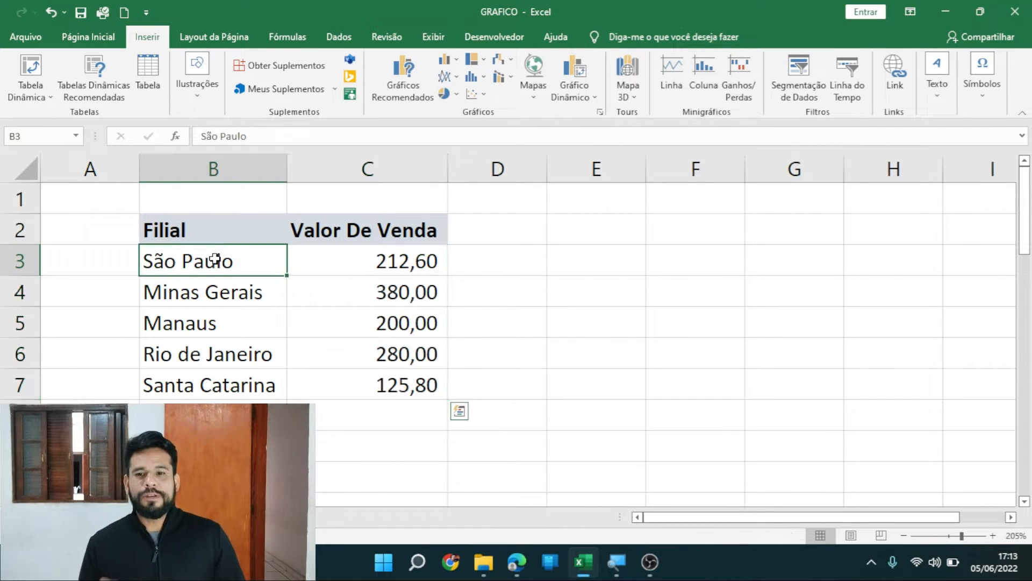
pyautogui.click(205, 291)
pyautogui.click(210, 323)
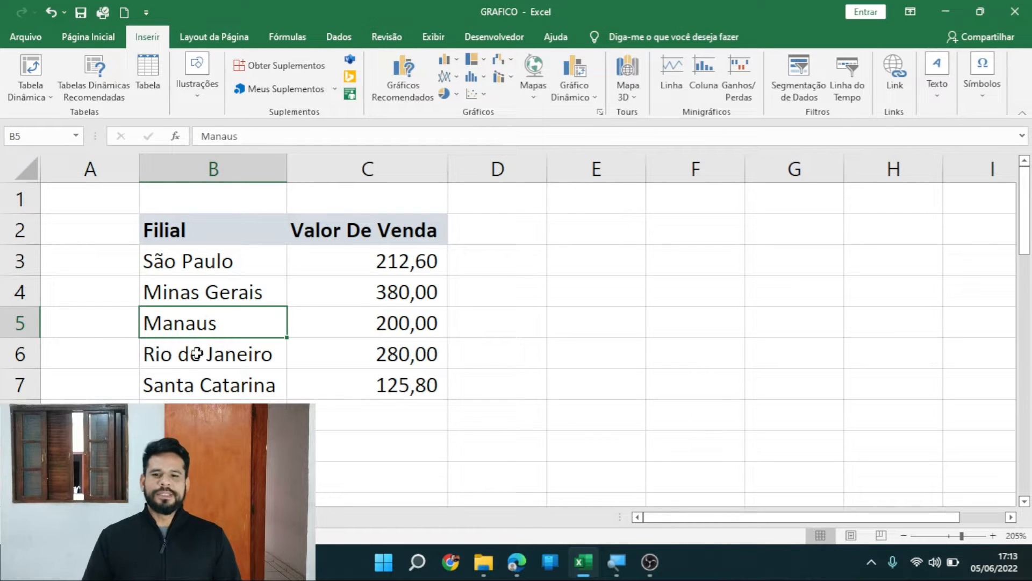
pyautogui.click(202, 353)
pyautogui.click(203, 394)
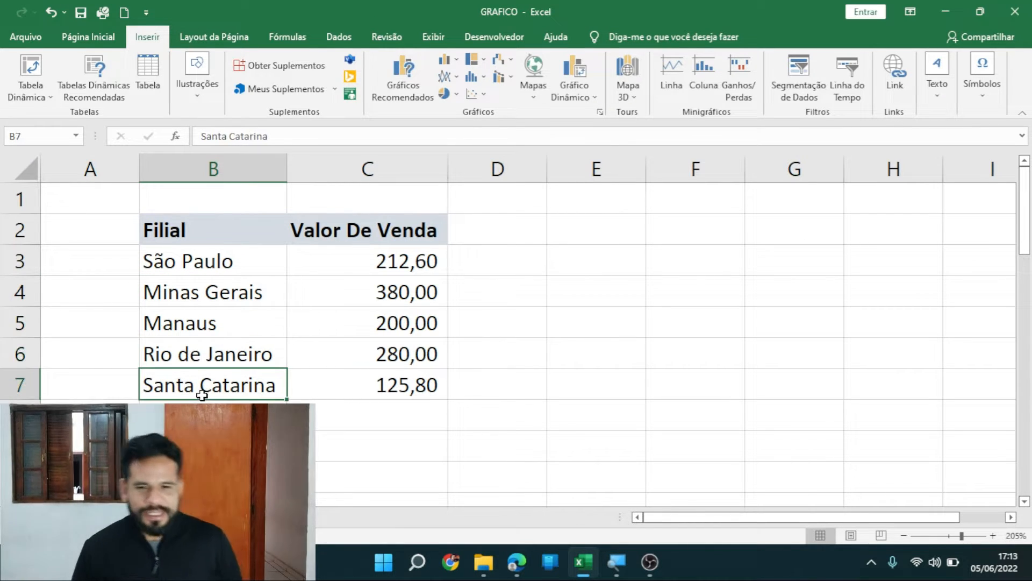
pyautogui.click(413, 263)
pyautogui.click(412, 281)
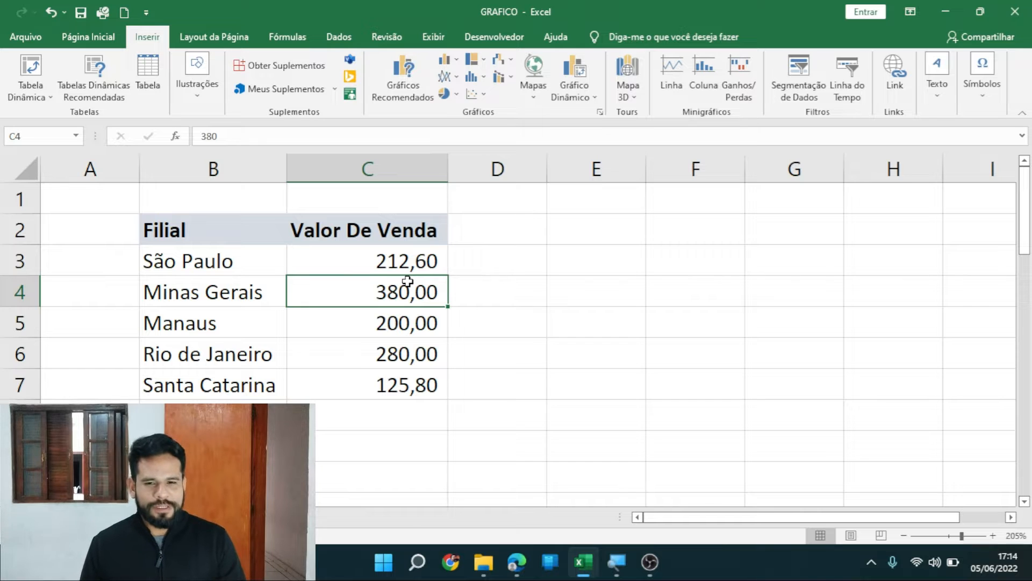
# Insert a 2D clustered column chart (Coluna Agrupada) based on the Filial and Valor De Venda table.
pyautogui.click(357, 323)
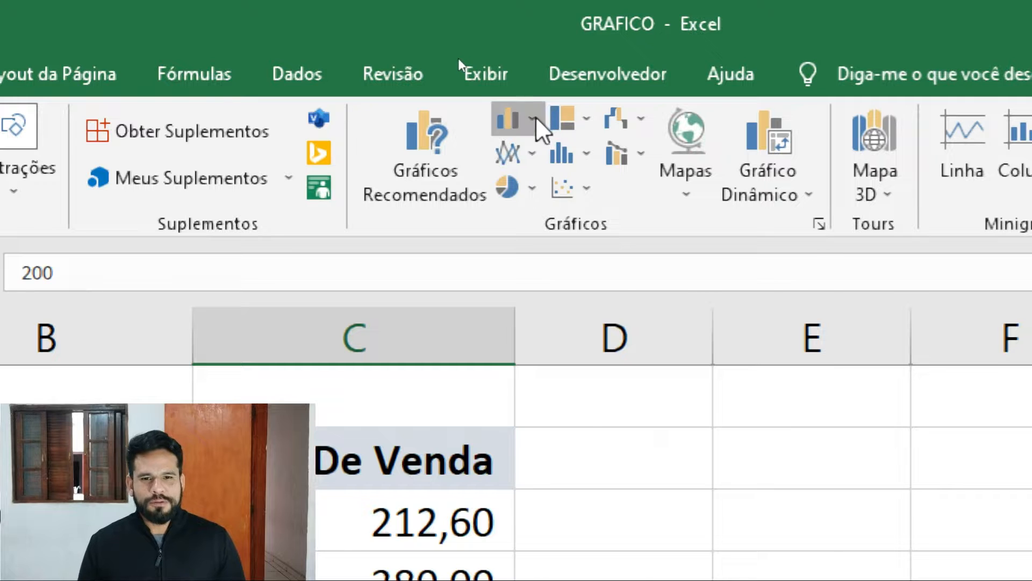
pyautogui.click(539, 117)
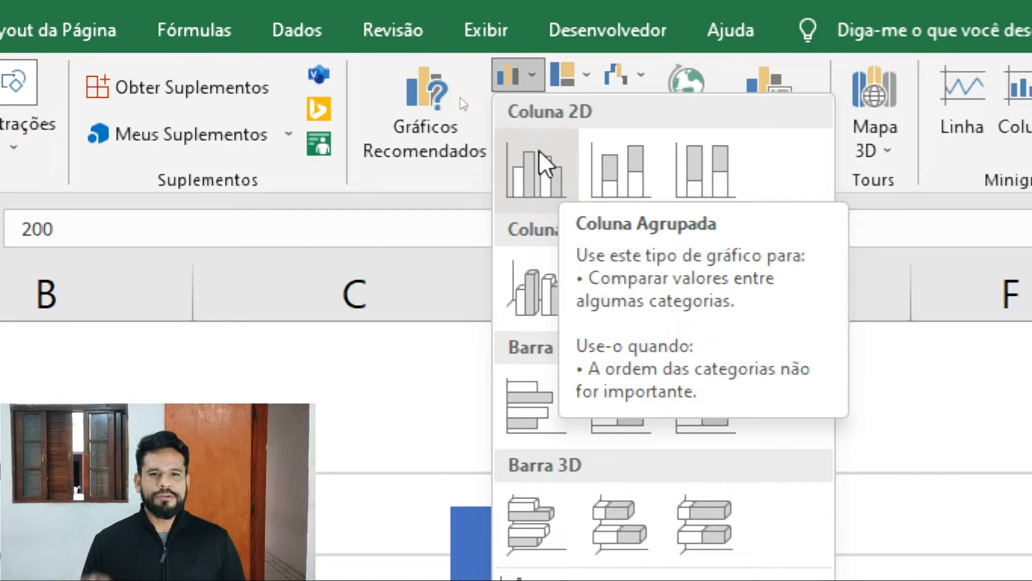
pyautogui.click(541, 162)
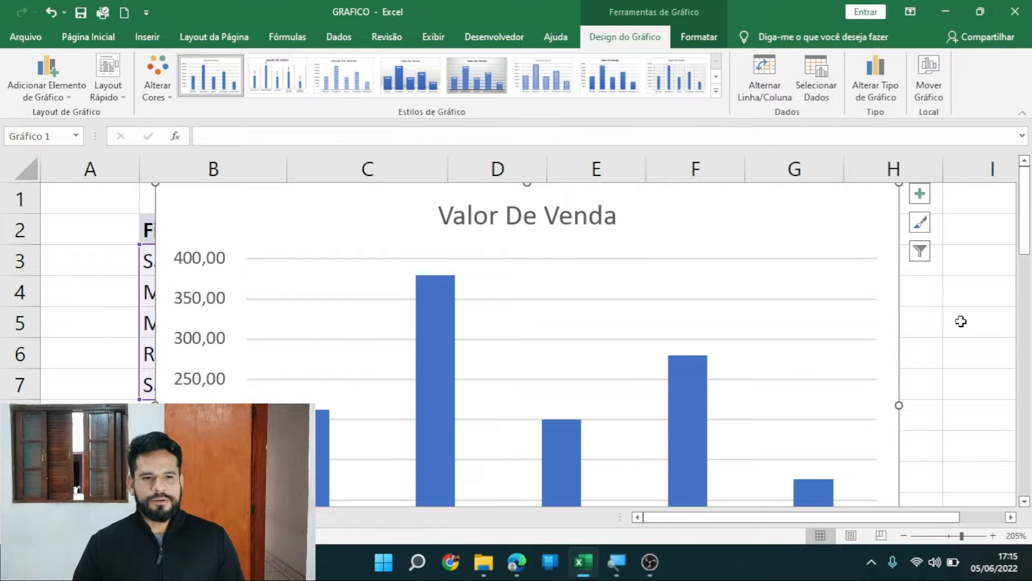
# Shrink the Valor De Venda chart slightly by resizing it from its corner.
pyautogui.scroll(-2, 957, 340)
pyautogui.scroll(2, 956, 341)
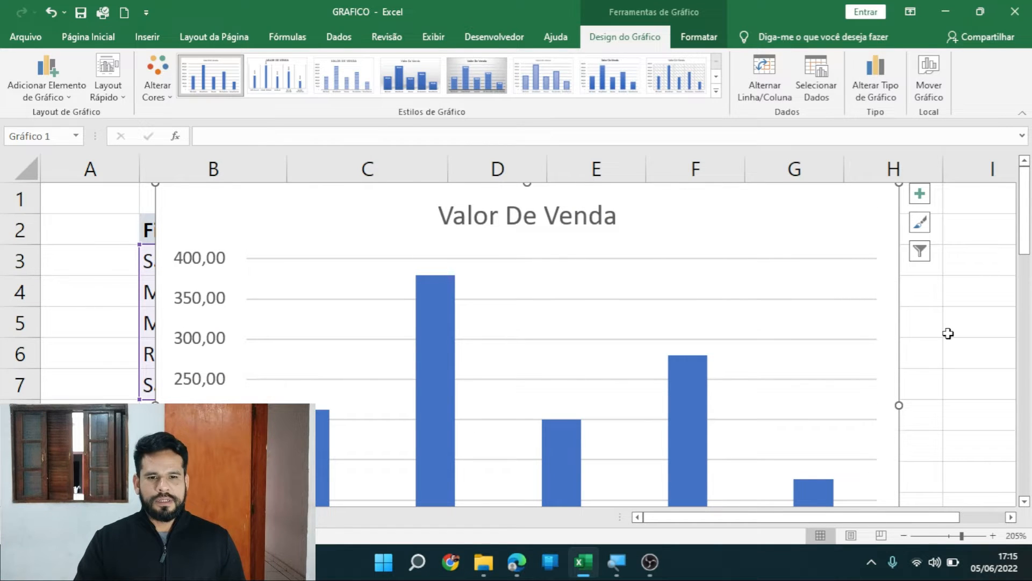
pyautogui.press('alt')
pyautogui.scroll(-2, 957, 336)
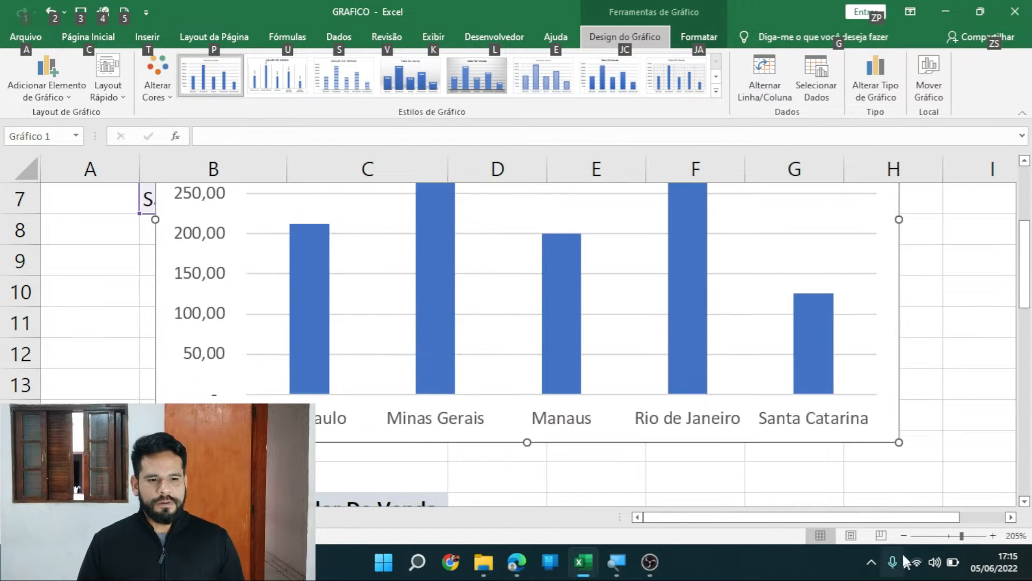
pyautogui.scroll(2, 628, 391)
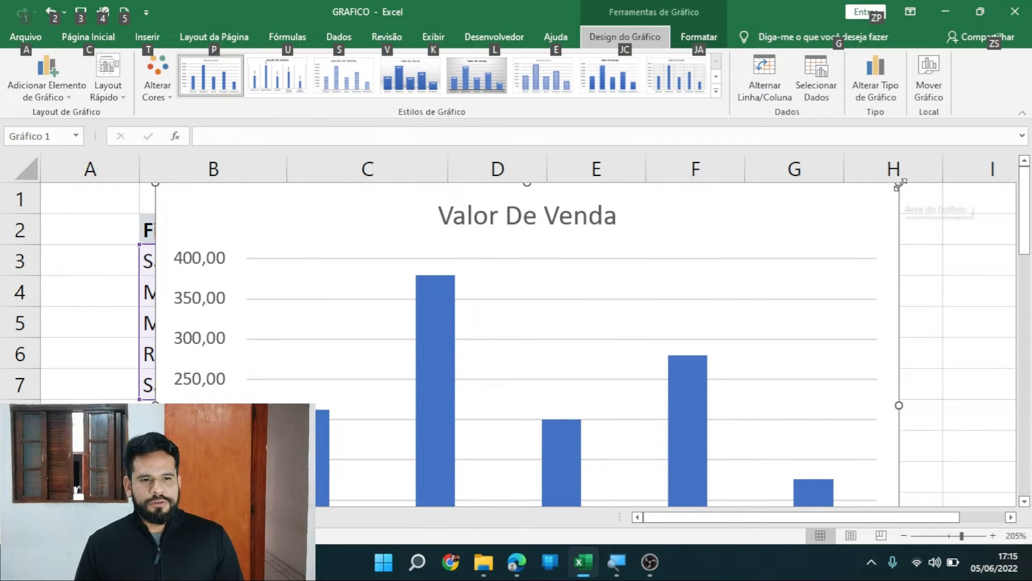
pyautogui.moveTo(895, 196); pyautogui.dragTo(887, 212)
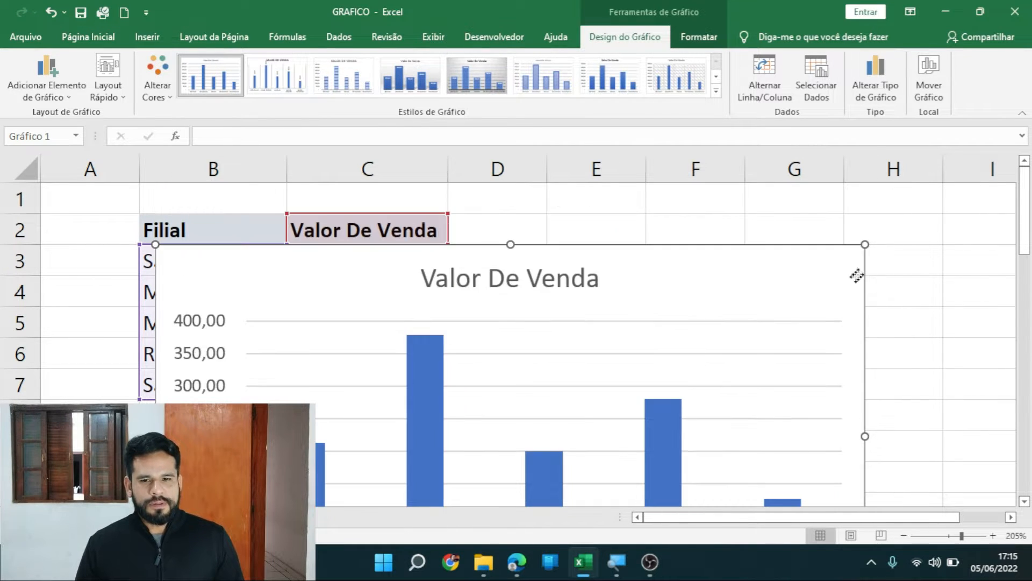
pyautogui.moveTo(855, 276); pyautogui.dragTo(822, 237)
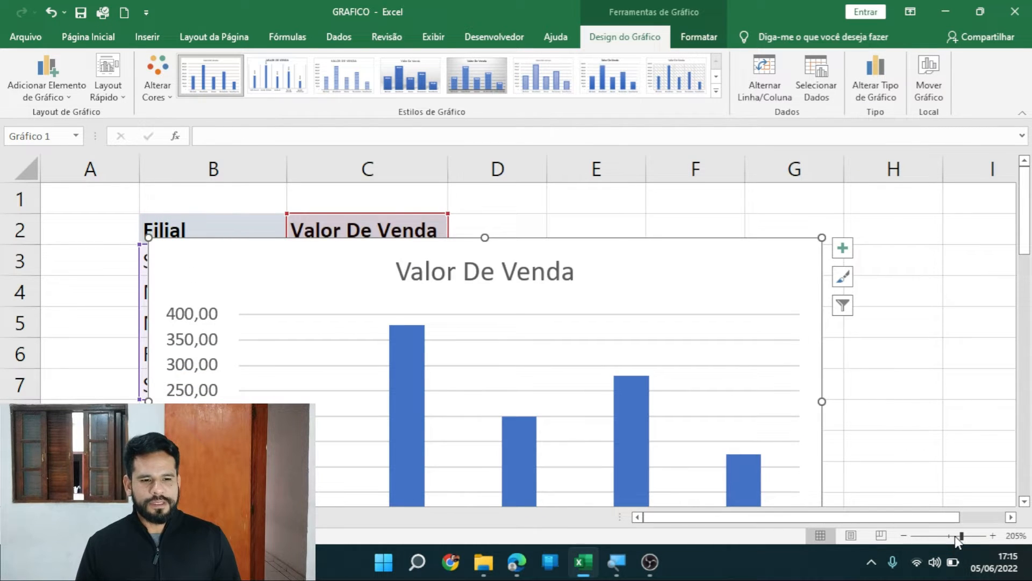
# Move the chart clear of the data table, placing it alongside from column D at row 2.
pyautogui.moveTo(955, 535); pyautogui.dragTo(953, 534)
pyautogui.click(882, 457)
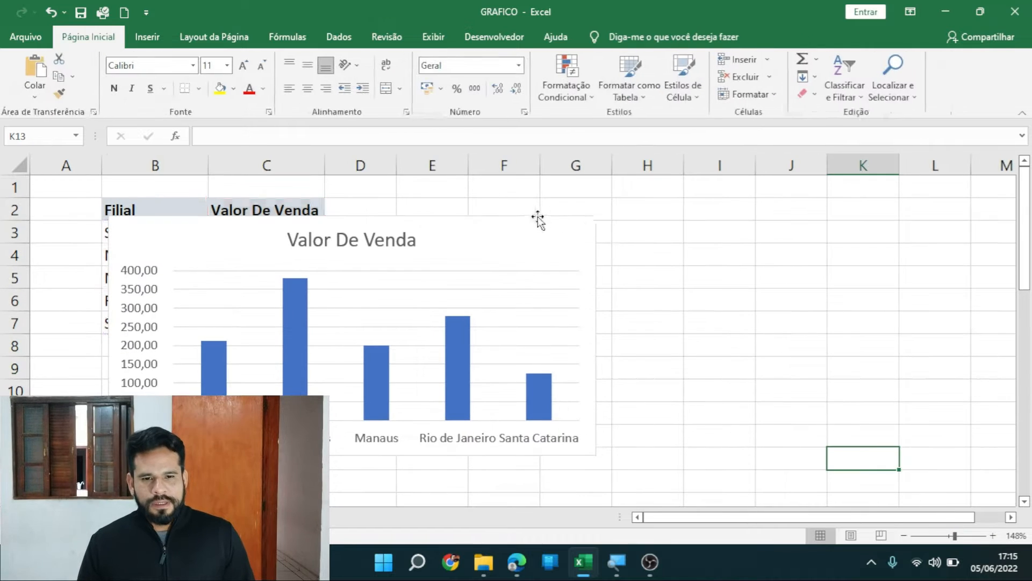
pyautogui.moveTo(552, 237); pyautogui.dragTo(774, 209)
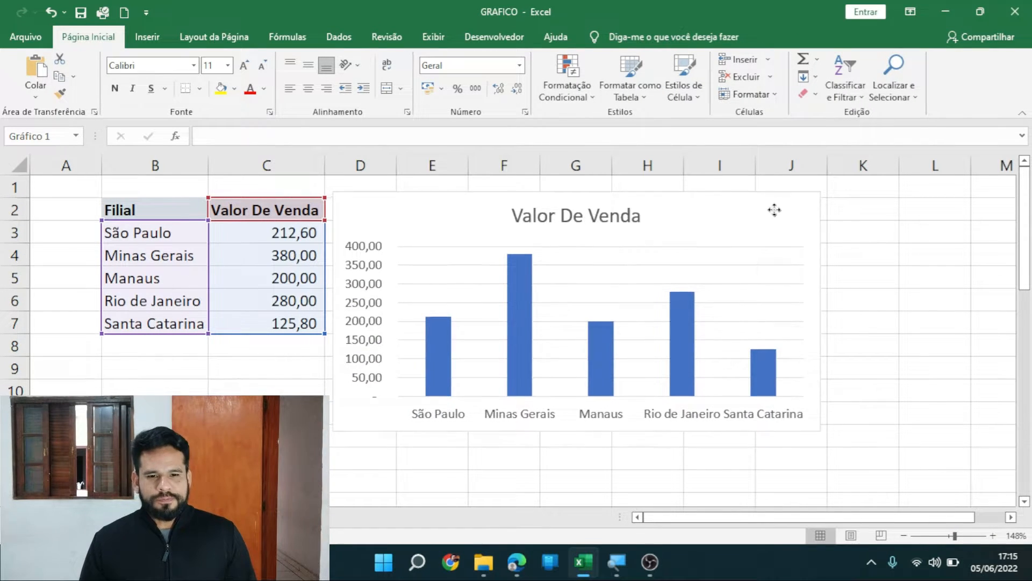
pyautogui.click(866, 321)
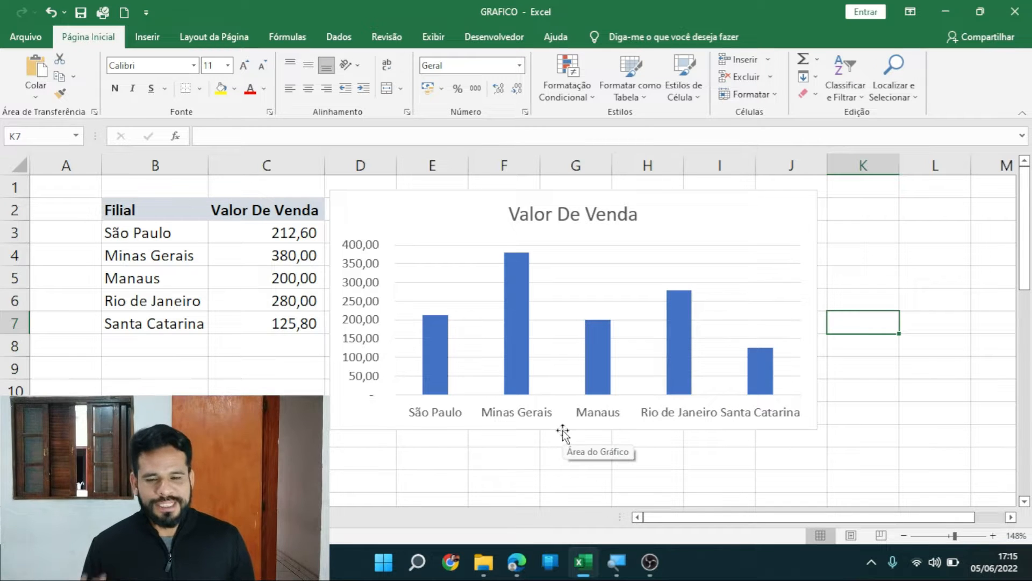
pyautogui.moveTo(663, 209); pyautogui.dragTo(695, 204)
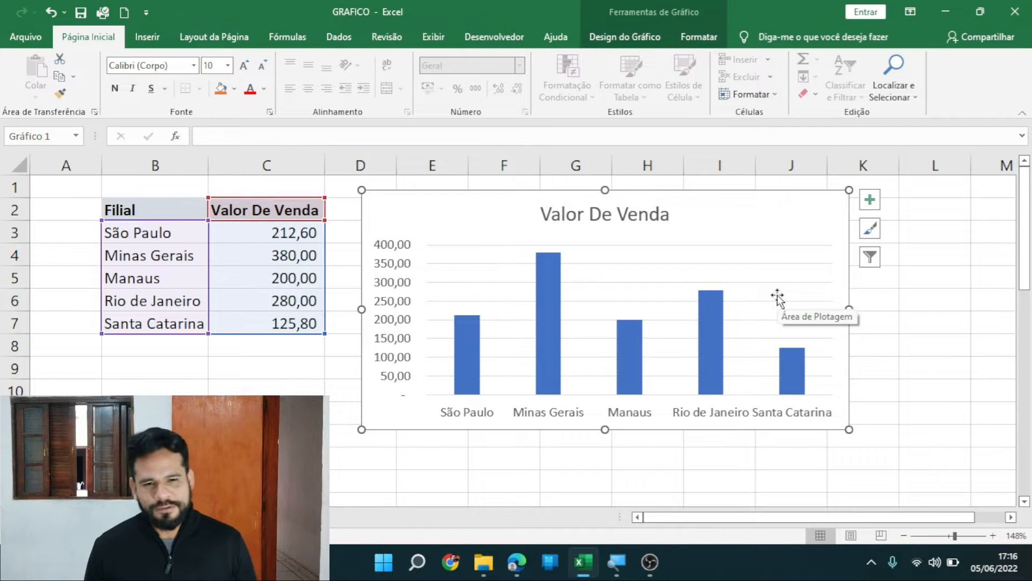
# Compare the branch names in B3:B7 with the categories shown in the chart.
pyautogui.click(176, 237)
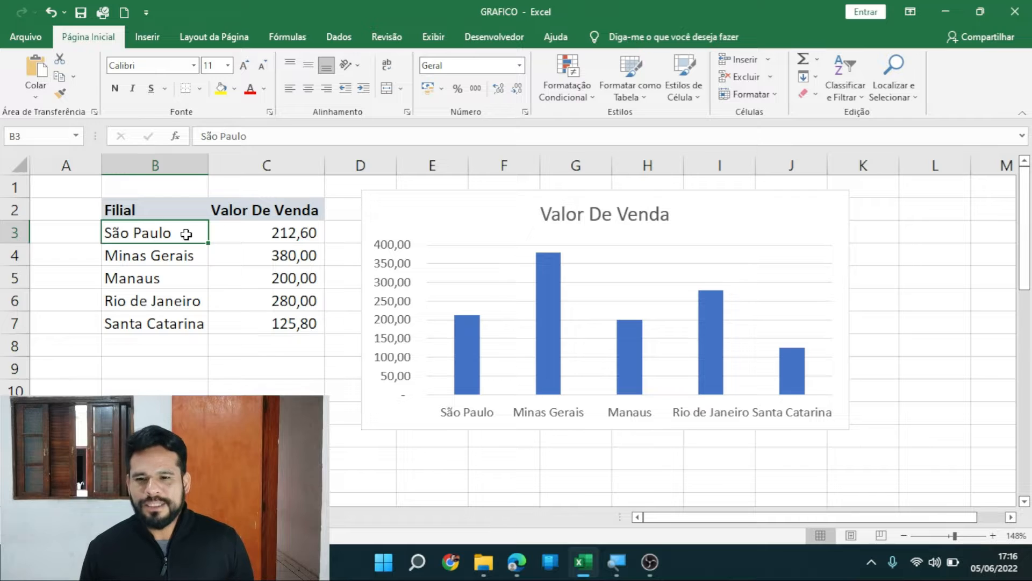
pyautogui.moveTo(185, 235); pyautogui.dragTo(175, 329)
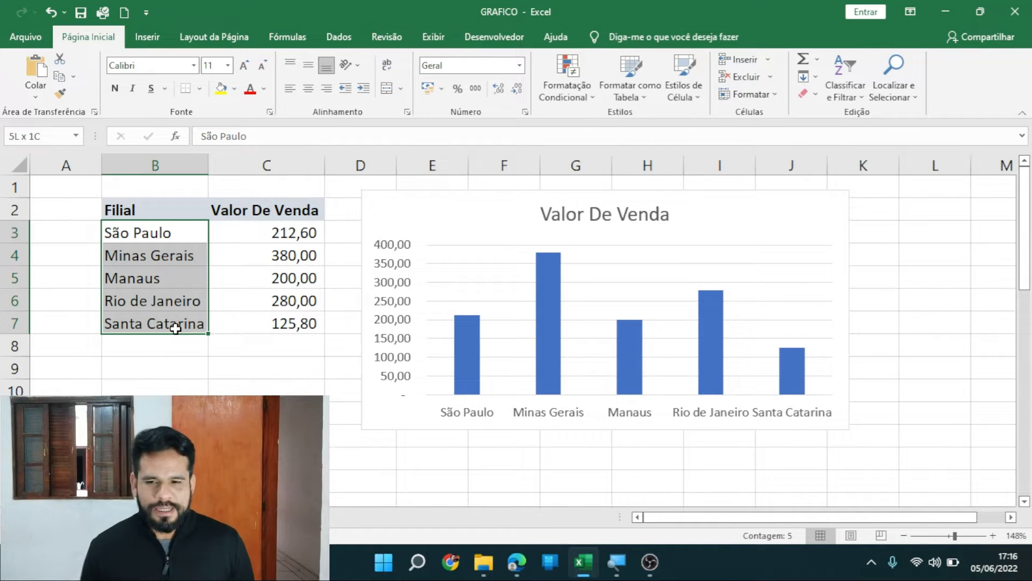
pyautogui.moveTo(175, 329); pyautogui.dragTo(173, 327)
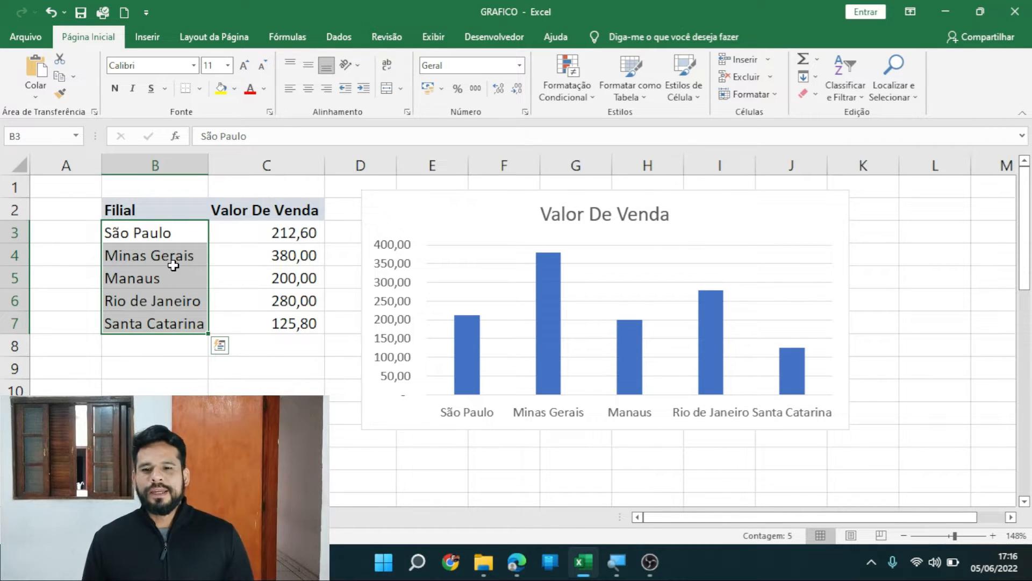
pyautogui.moveTo(187, 235); pyautogui.dragTo(182, 321)
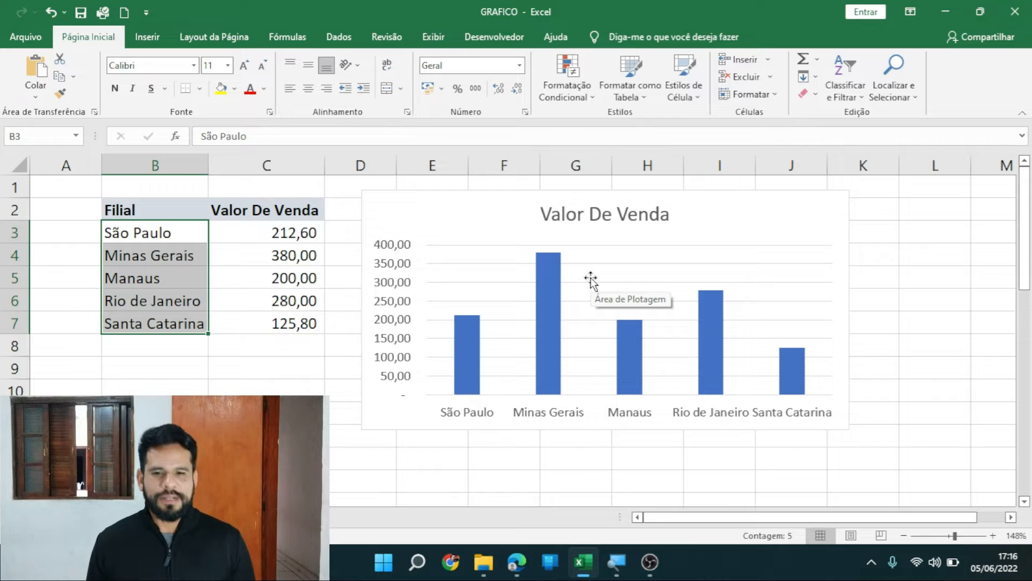
pyautogui.click(897, 297)
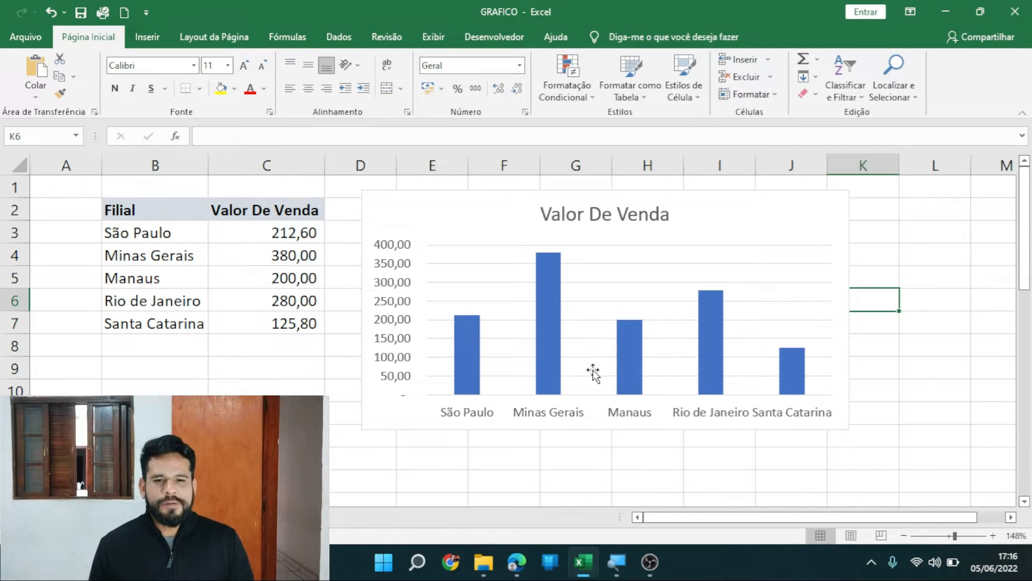
# Examine the chart's individual parts: the plot area, vertical axis, title and column series.
pyautogui.click(657, 241)
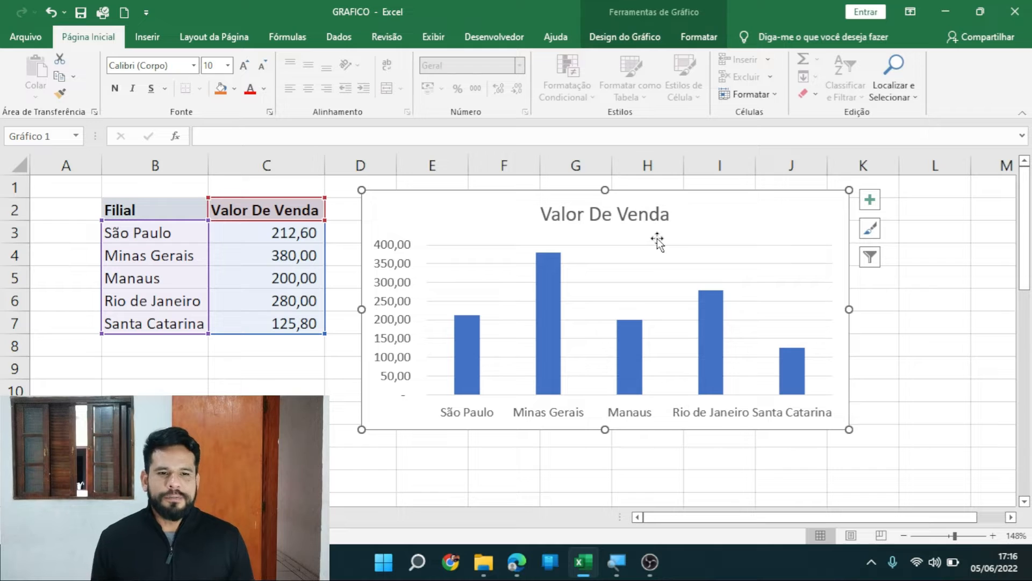
pyautogui.click(330, 392)
pyautogui.click(572, 293)
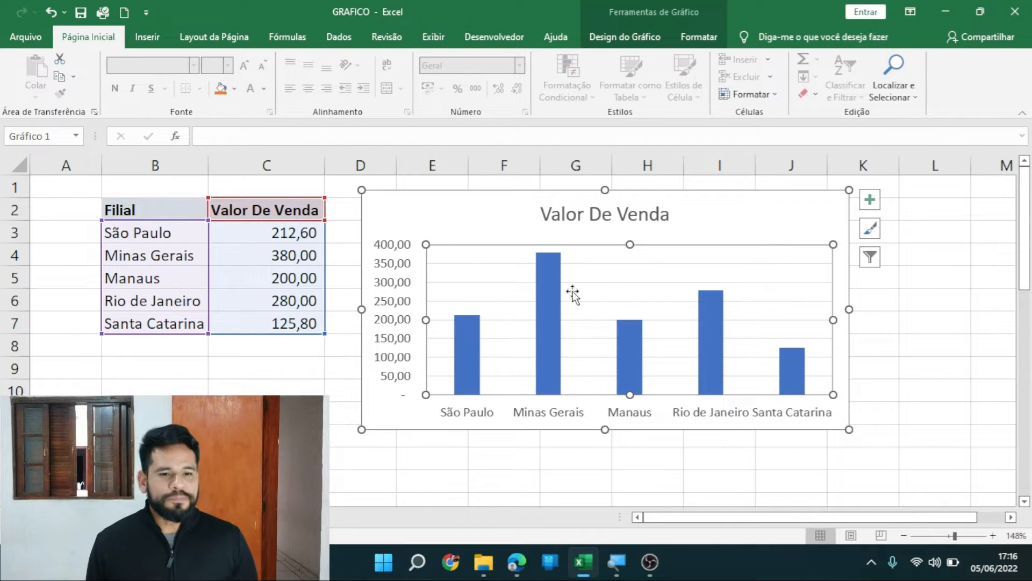
pyautogui.click(395, 272)
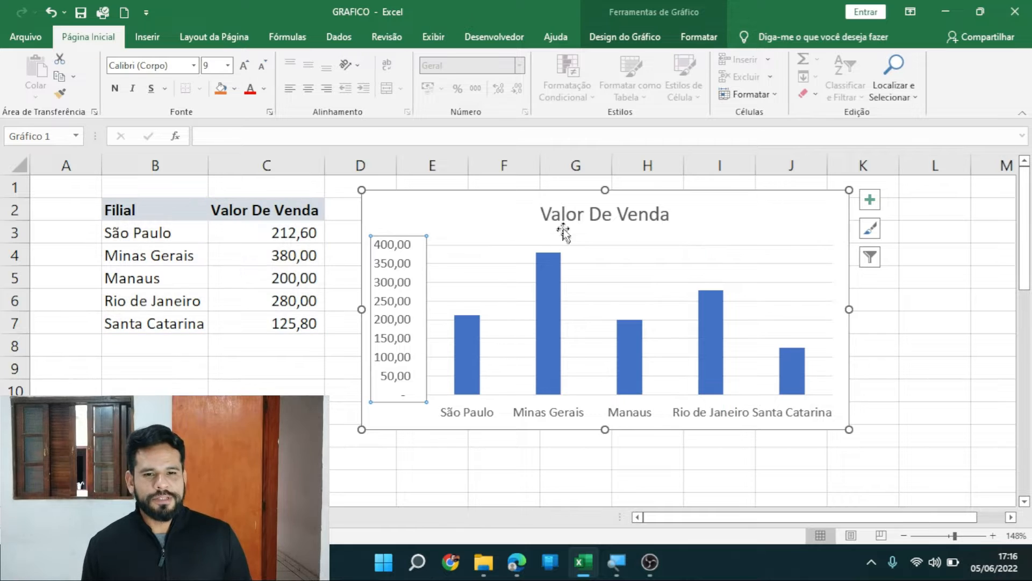
pyautogui.click(578, 220)
pyautogui.click(578, 221)
pyautogui.tripleClick(578, 222)
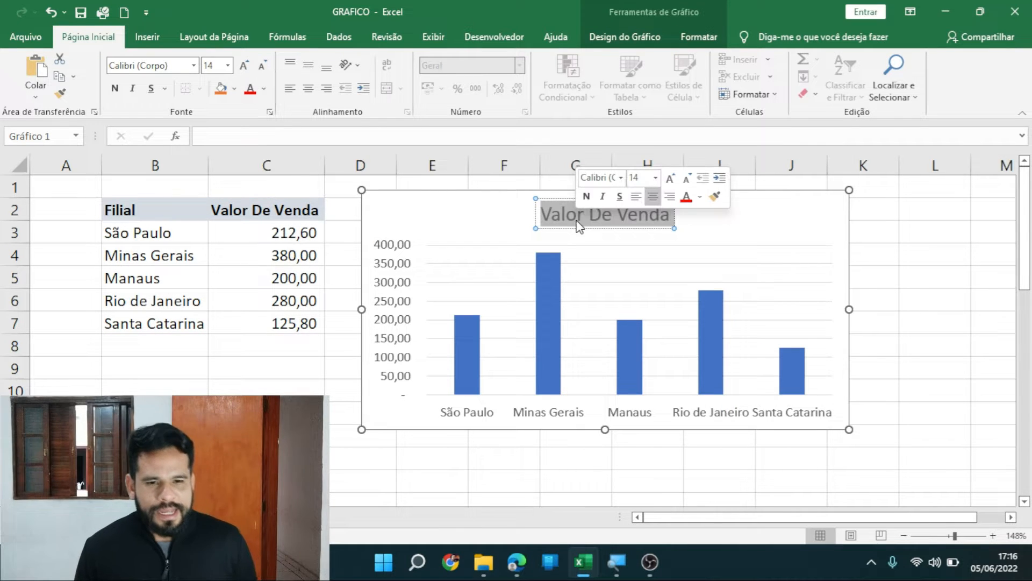
pyautogui.click(719, 316)
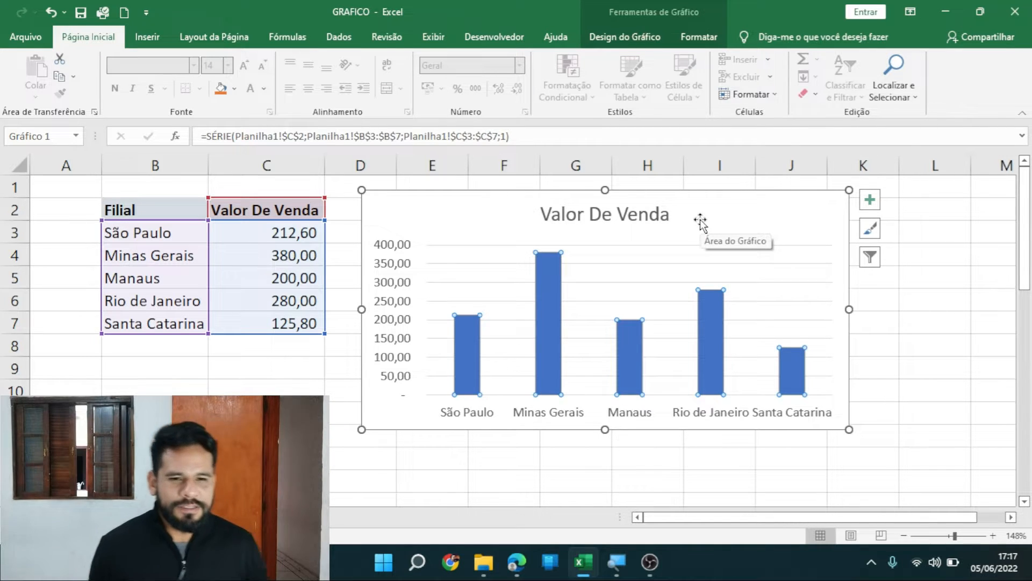
pyautogui.click(905, 417)
# Hide the chart's axes and the chart title one after the other, restoring each of them.
pyautogui.click(757, 295)
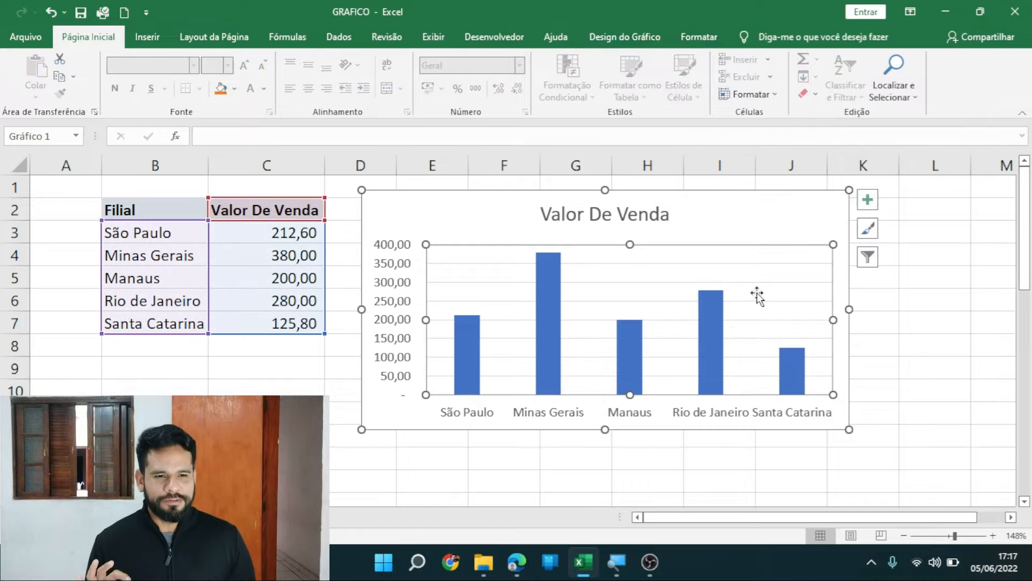
pyautogui.click(872, 200)
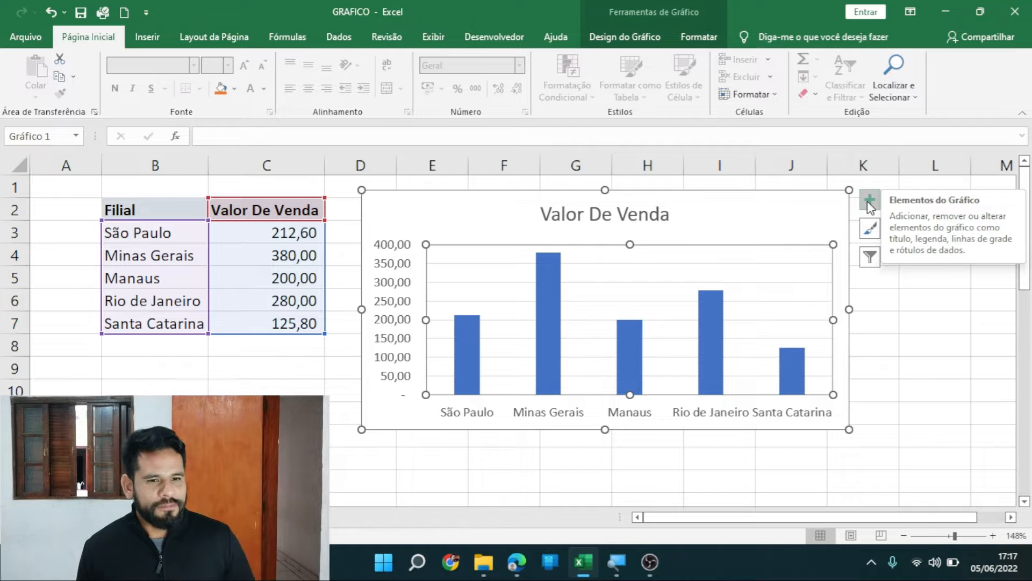
pyautogui.click(870, 201)
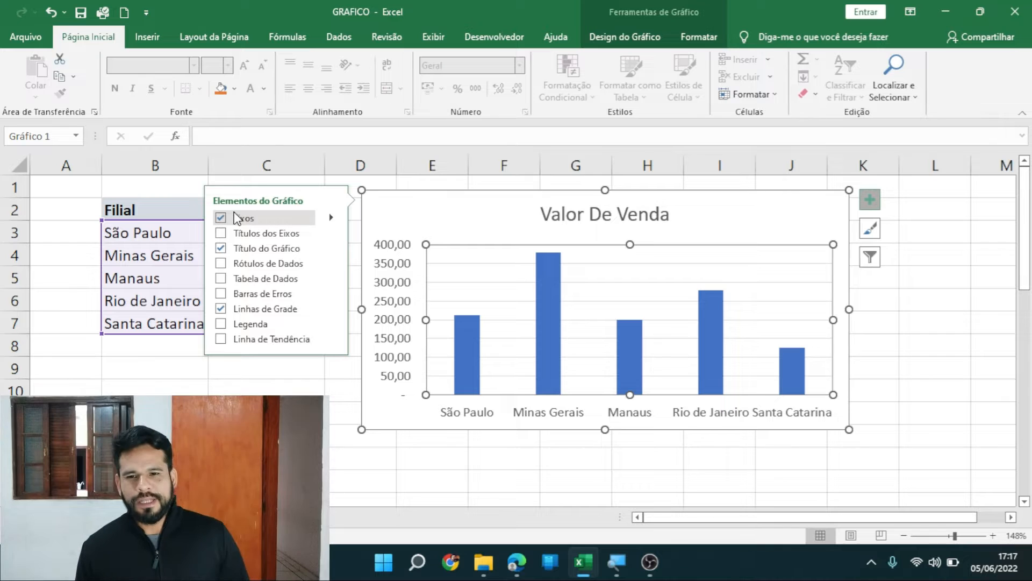
pyautogui.click(224, 217)
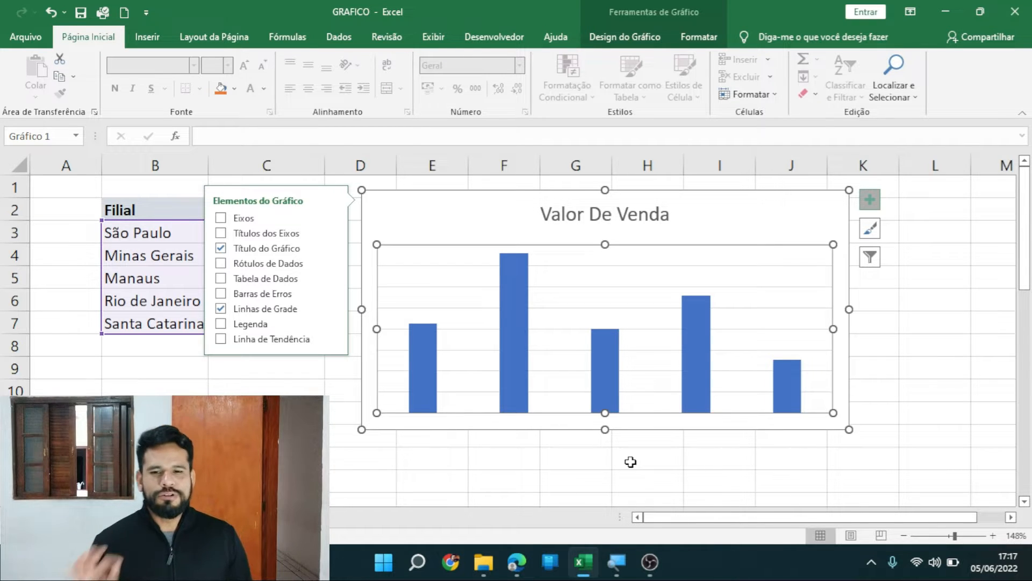
pyautogui.click(222, 218)
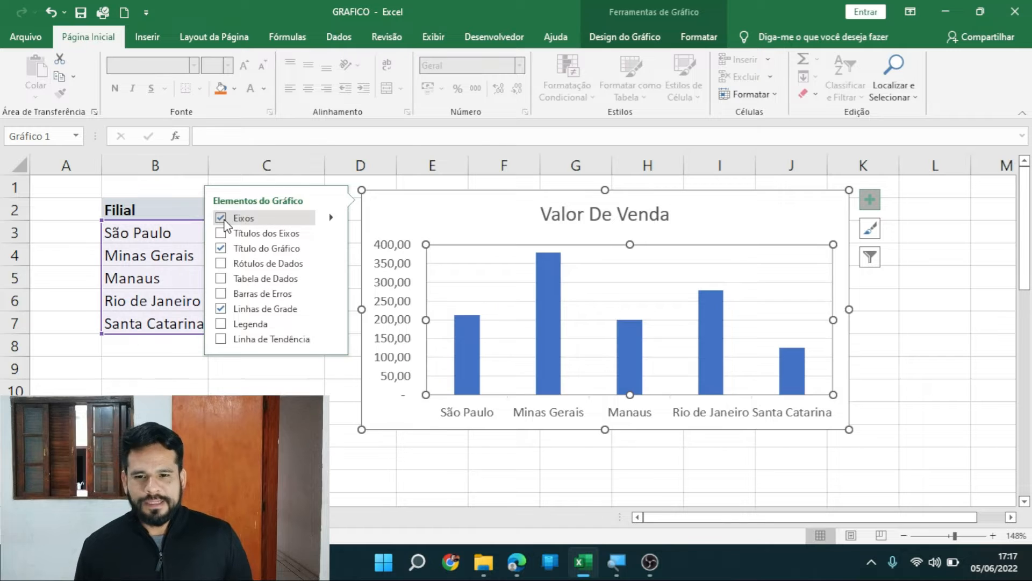
pyautogui.click(223, 251)
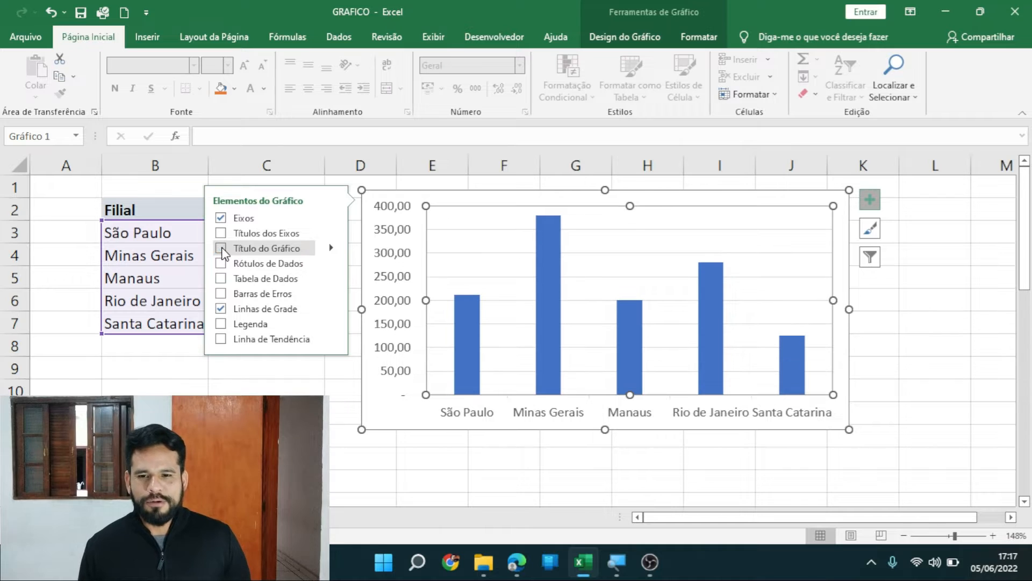
pyautogui.click(222, 250)
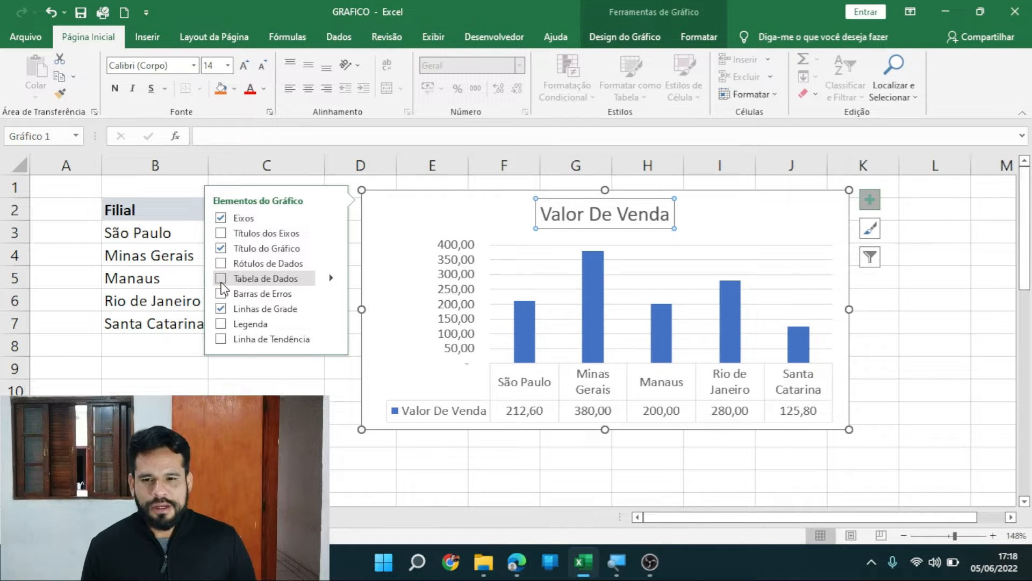
# Add data labels (Rótulos de Dados) to the columns of the Valor De Venda chart.
pyautogui.click(224, 266)
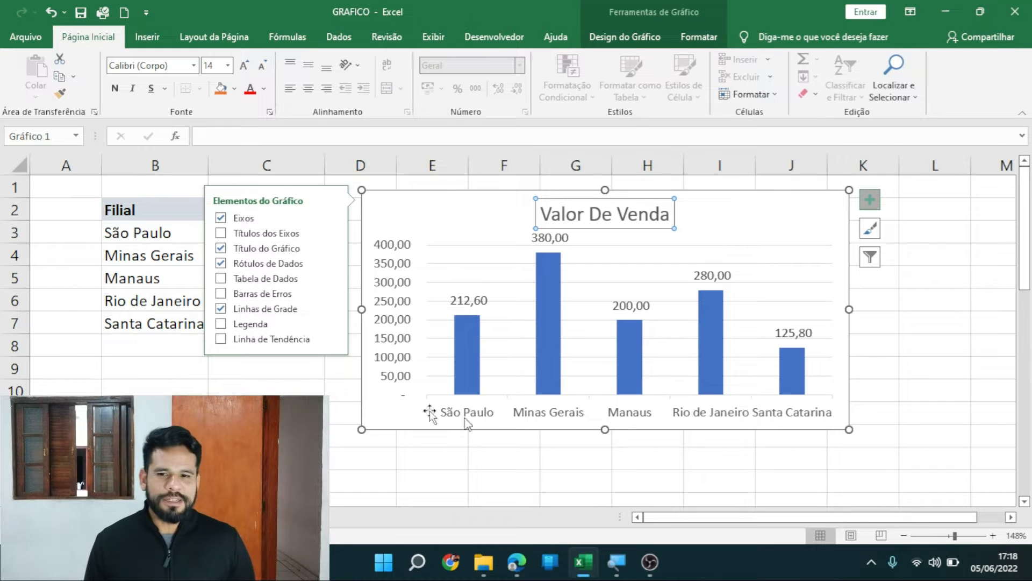
# Move the chart away from the table to span columns E to K and review its available chart elements.
pyautogui.moveTo(453, 198); pyautogui.dragTo(502, 198)
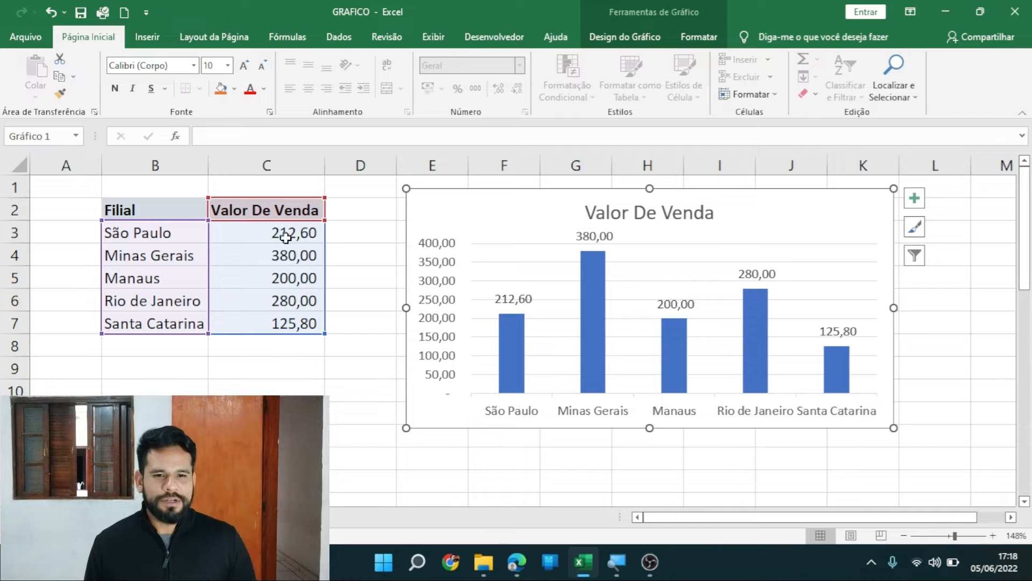
pyautogui.click(915, 199)
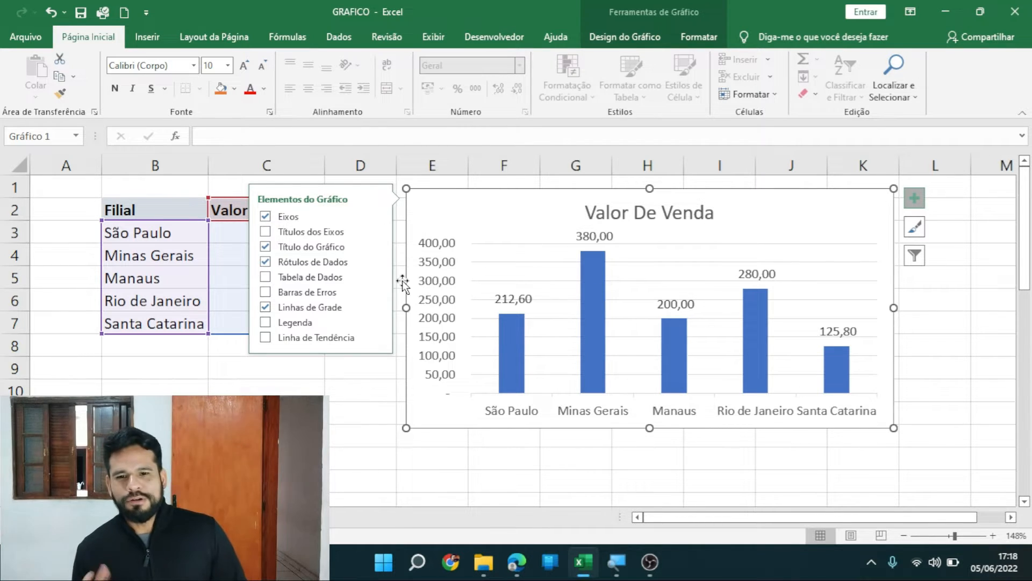
pyautogui.click(267, 324)
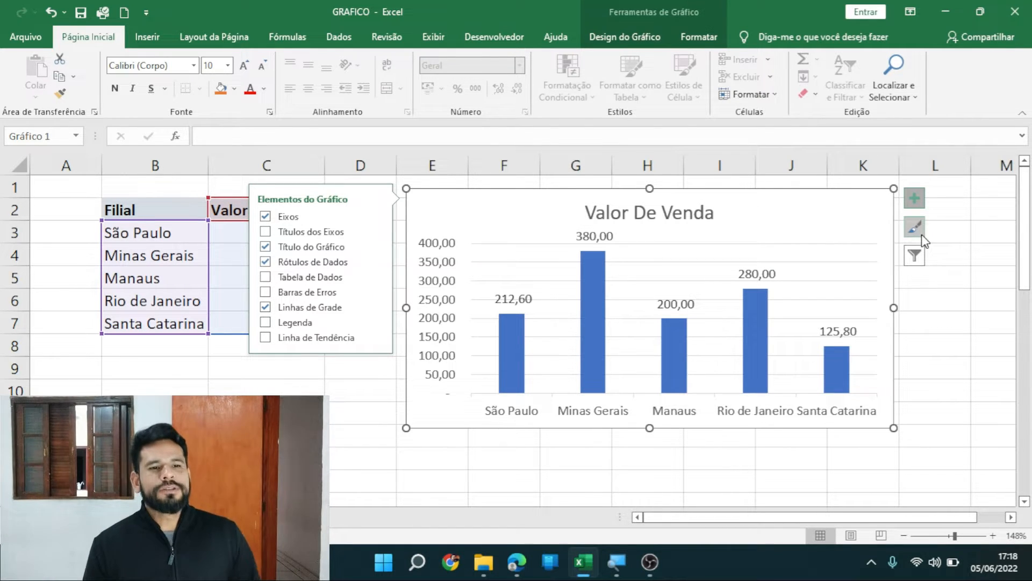
pyautogui.click(928, 341)
pyautogui.click(806, 243)
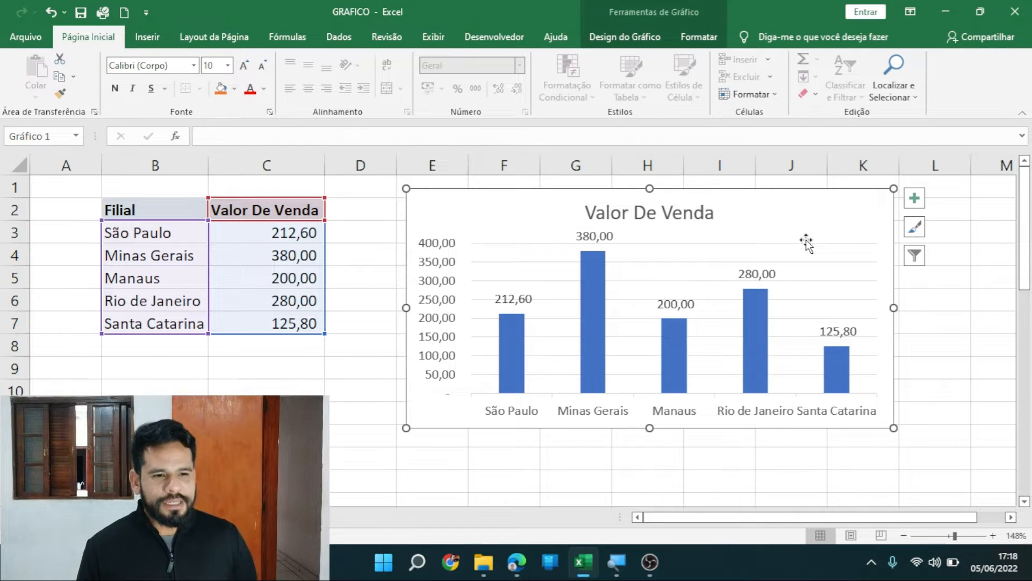
# Try several chart styles on the Valor De Venda chart, including the grey gradient and dark background designs.
pyautogui.click(914, 229)
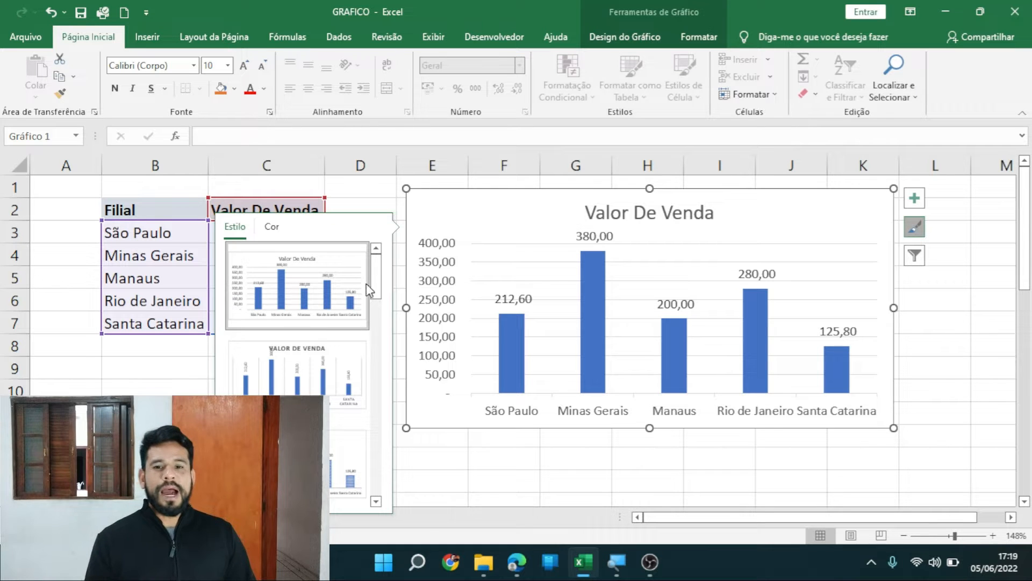
pyautogui.click(344, 367)
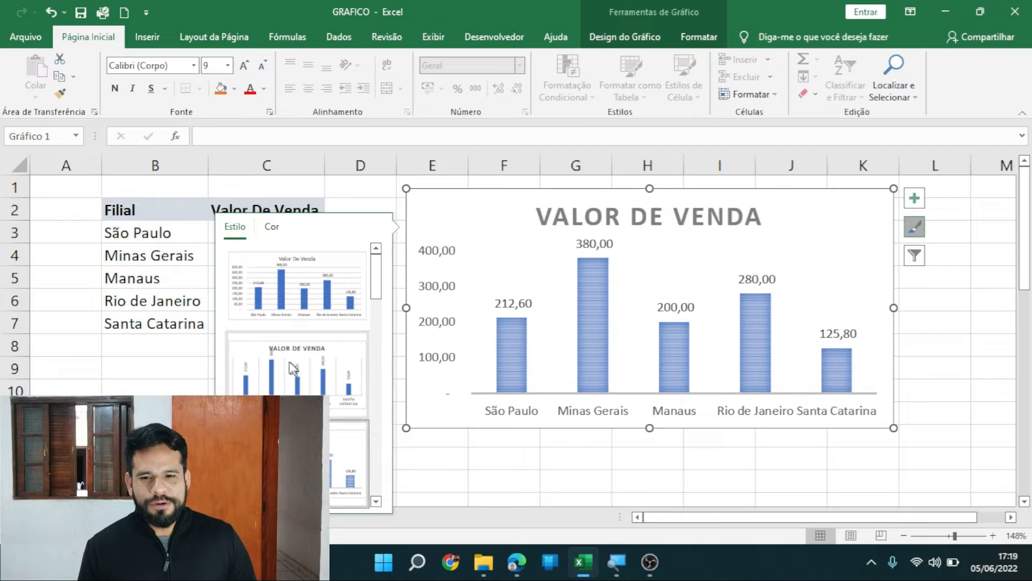
pyautogui.scroll(-2, 301, 389)
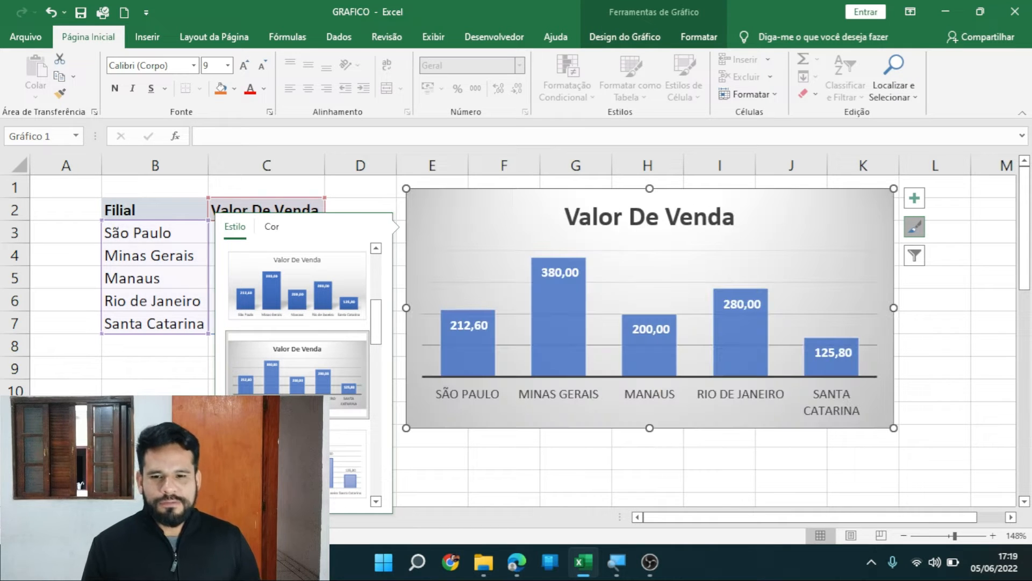
pyautogui.scroll(-2, 297, 365)
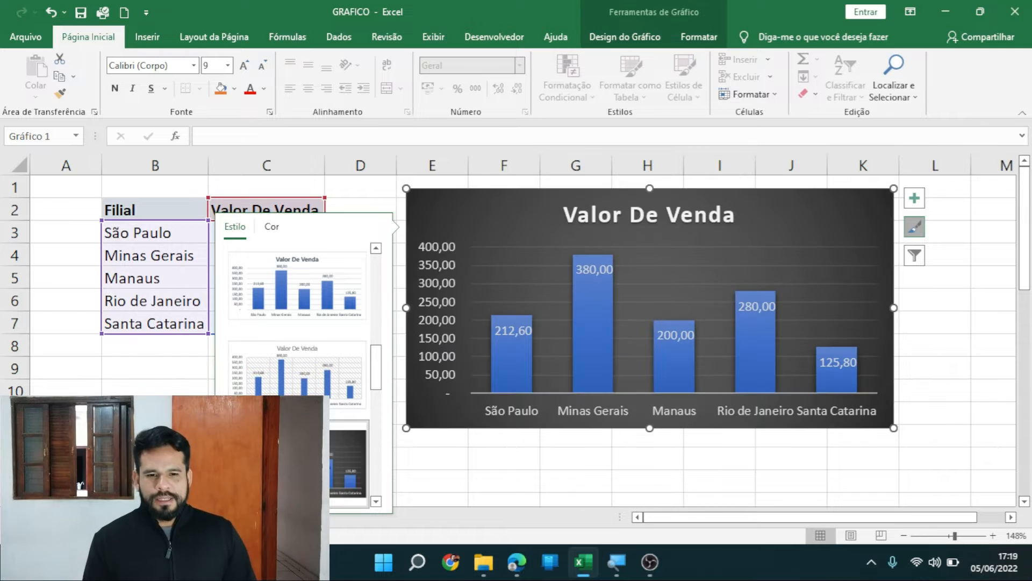
pyautogui.click(288, 449)
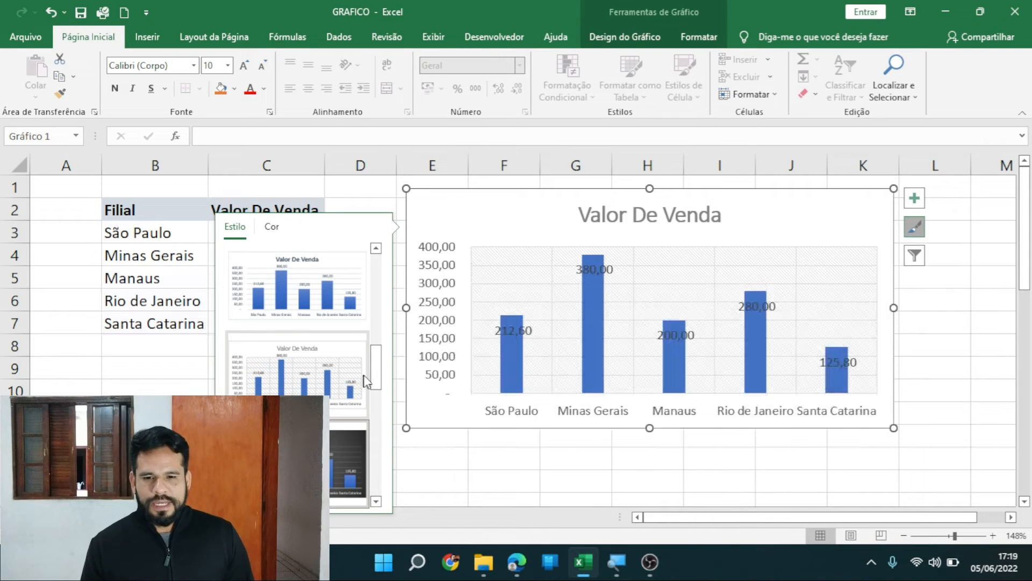
# Apply the last available chart style, with a white background, shaded blue columns and a bold title.
pyautogui.moveTo(374, 373); pyautogui.dragTo(376, 505)
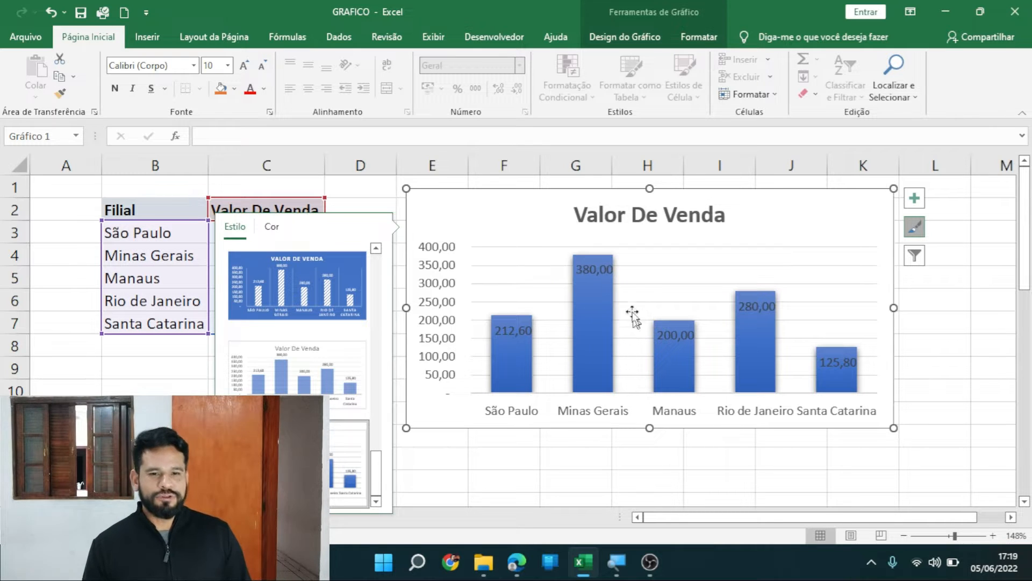
pyautogui.moveTo(591, 352)
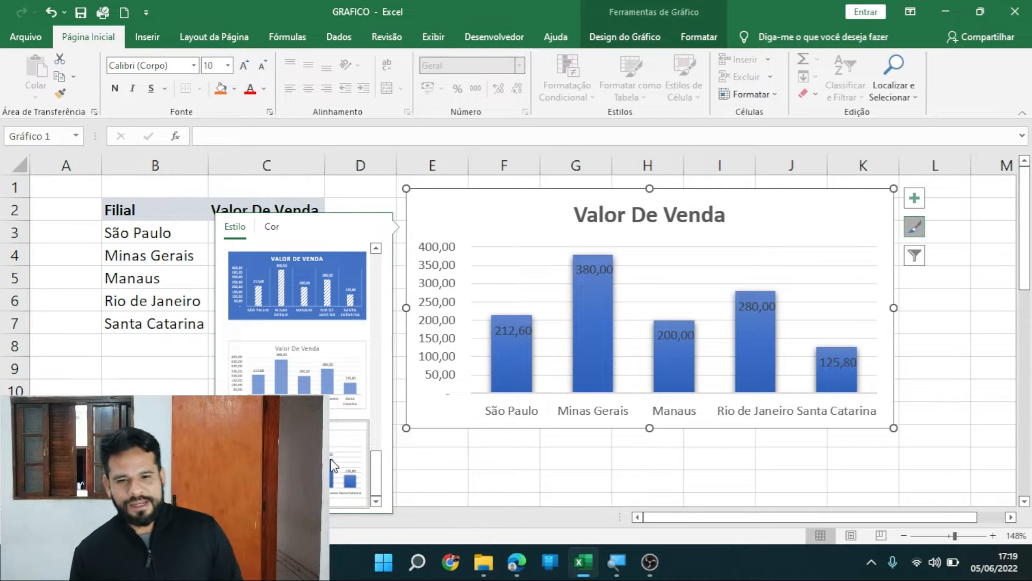
pyautogui.click(418, 477)
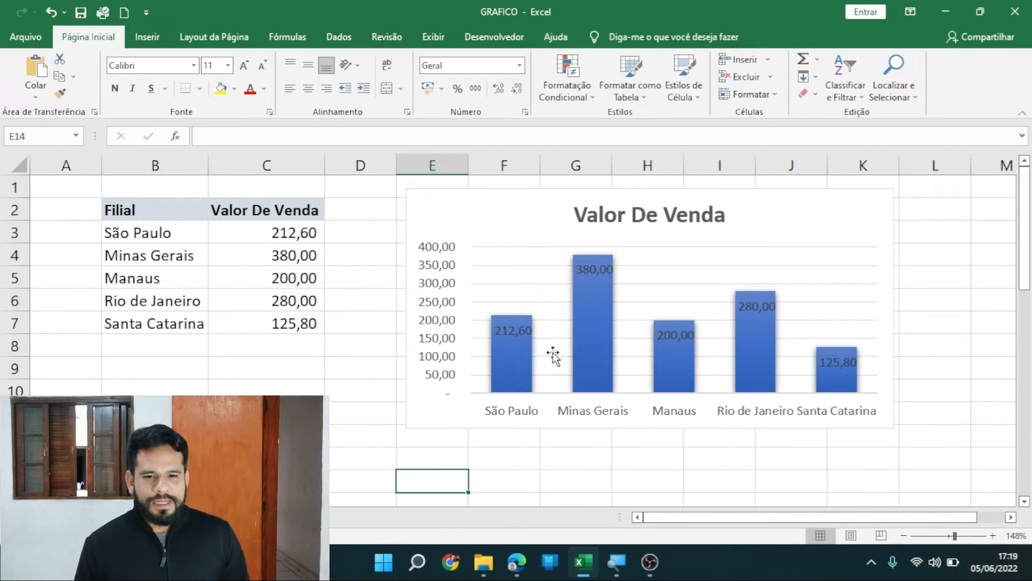
# Try the Colorido palettes on the chart, ending with the fourth one that has green columns.
pyautogui.click(556, 318)
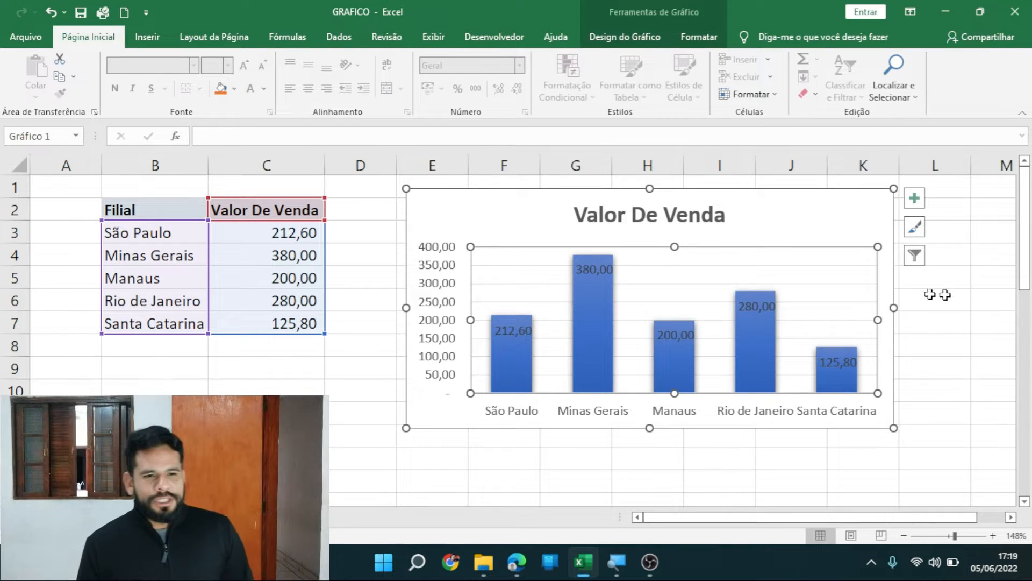
pyautogui.click(921, 232)
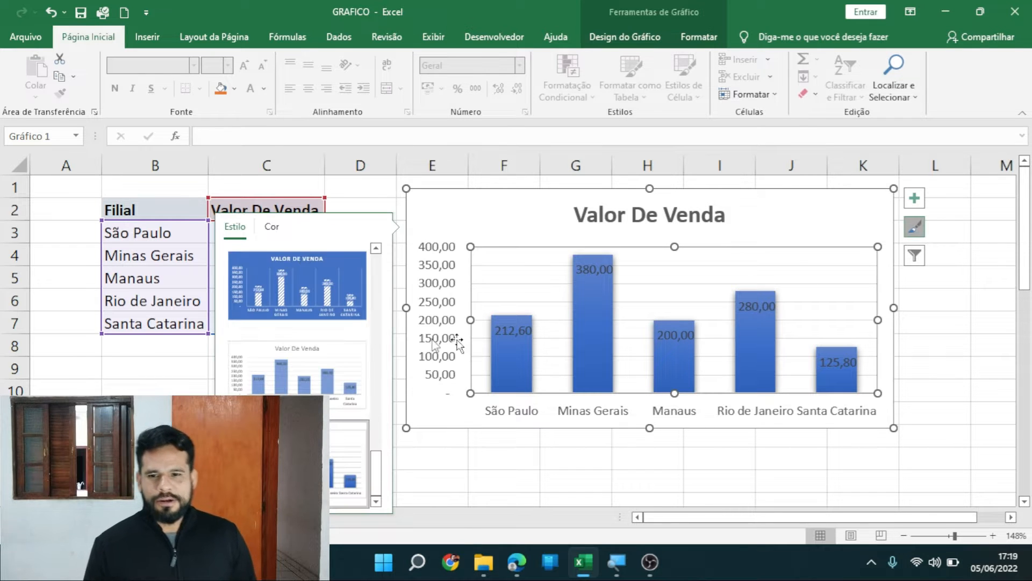
pyautogui.click(271, 228)
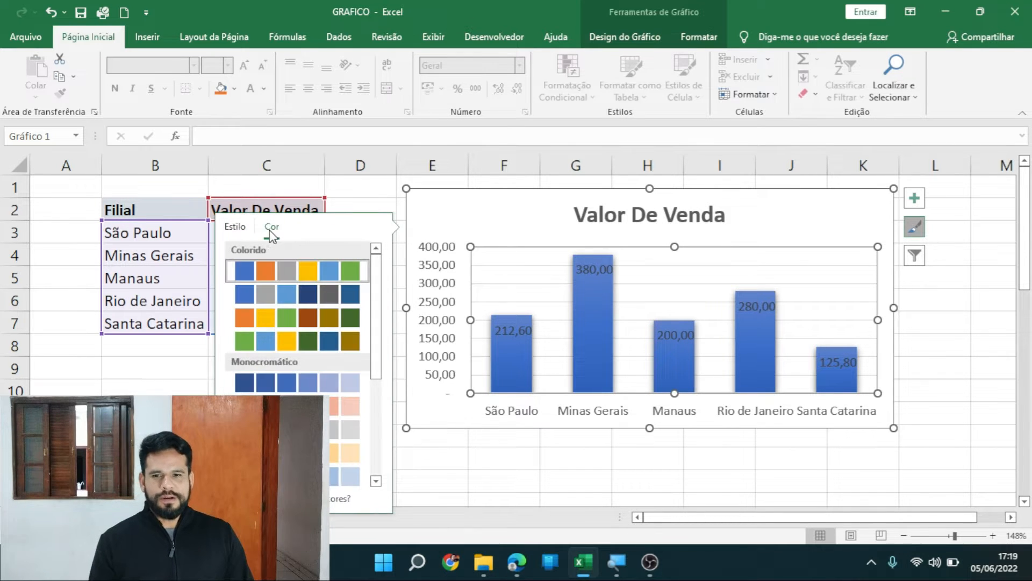
pyautogui.click(247, 228)
pyautogui.click(271, 228)
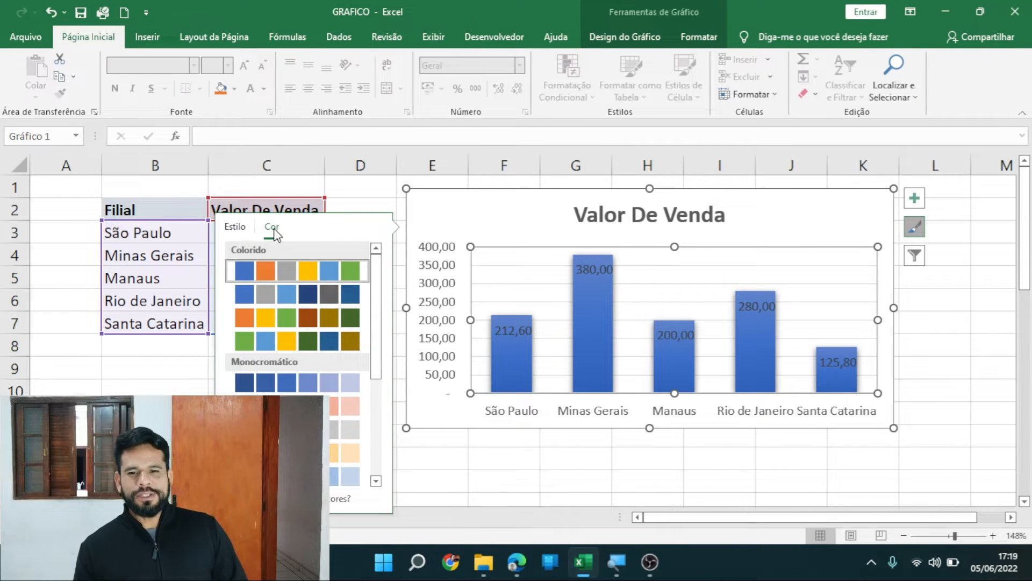
pyautogui.click(302, 300)
pyautogui.click(309, 315)
pyautogui.click(317, 332)
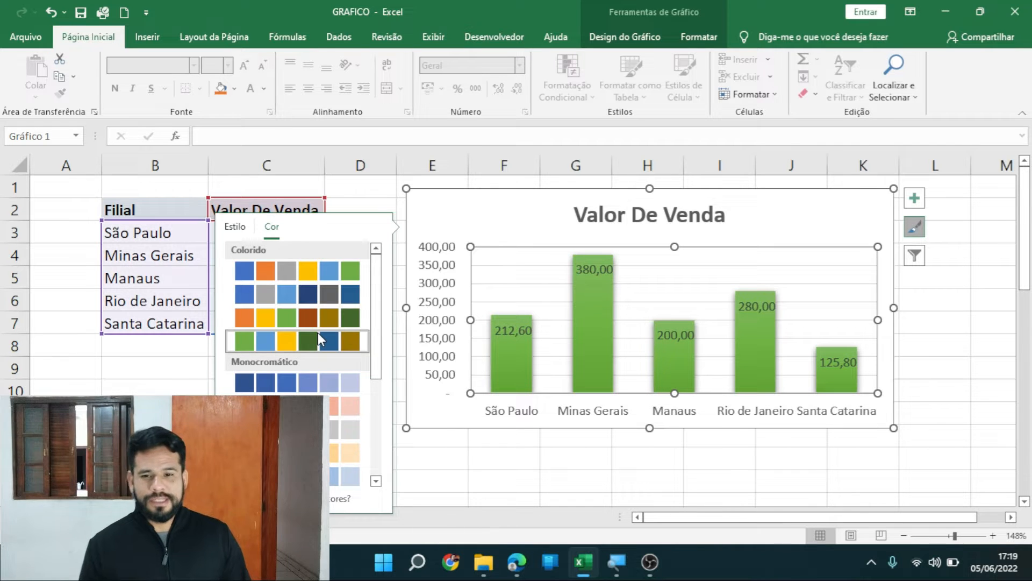
# Try several Monocromático palettes on the chart, including blue, orange, dark grey and yellow.
pyautogui.click(336, 393)
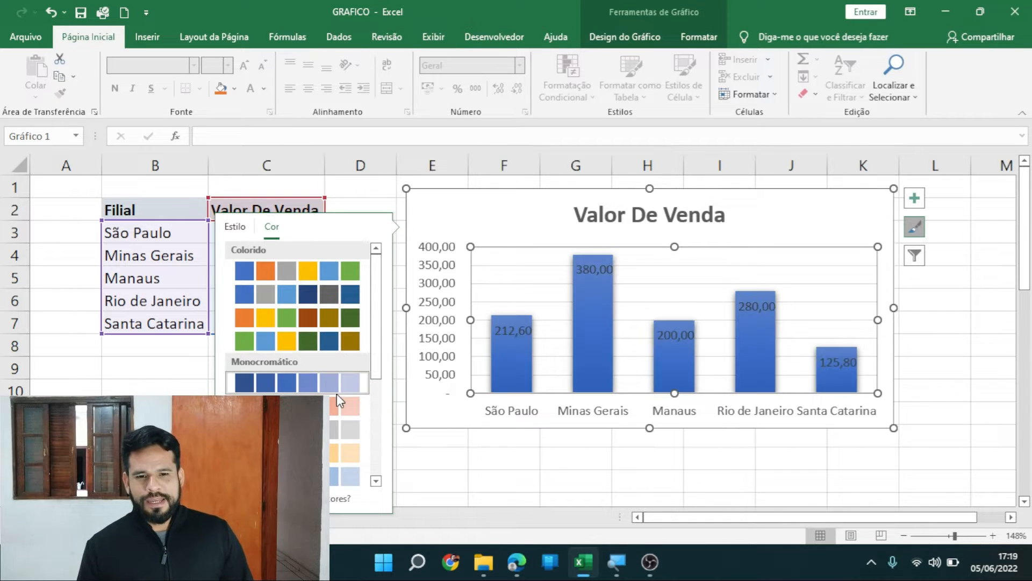
pyautogui.click(335, 403)
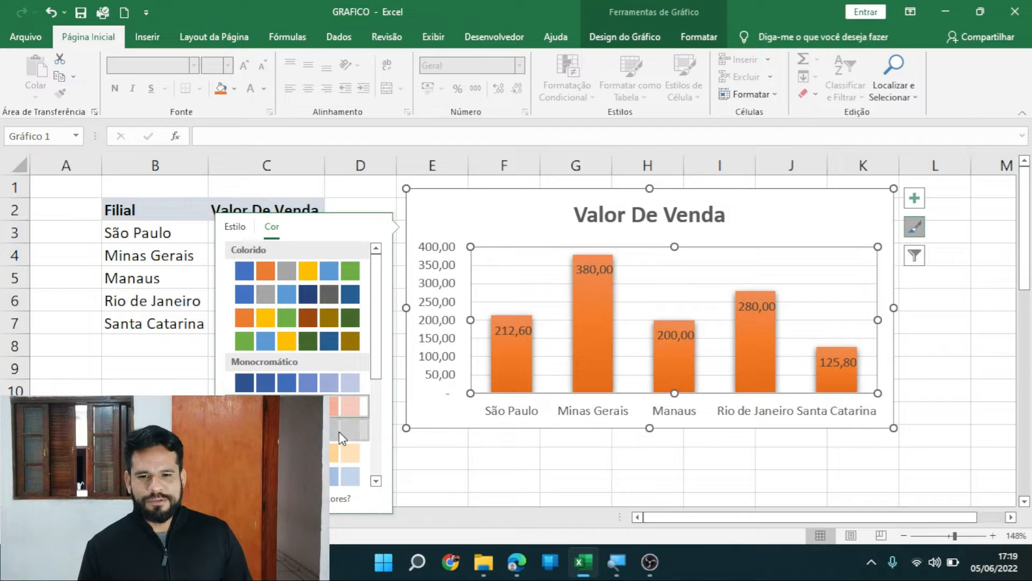
pyautogui.click(338, 454)
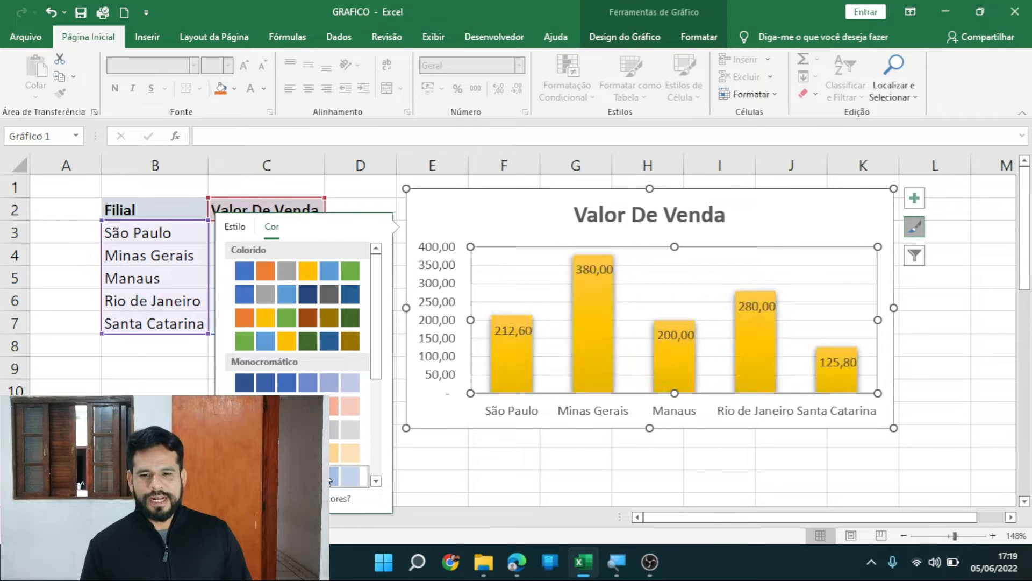
pyautogui.click(313, 279)
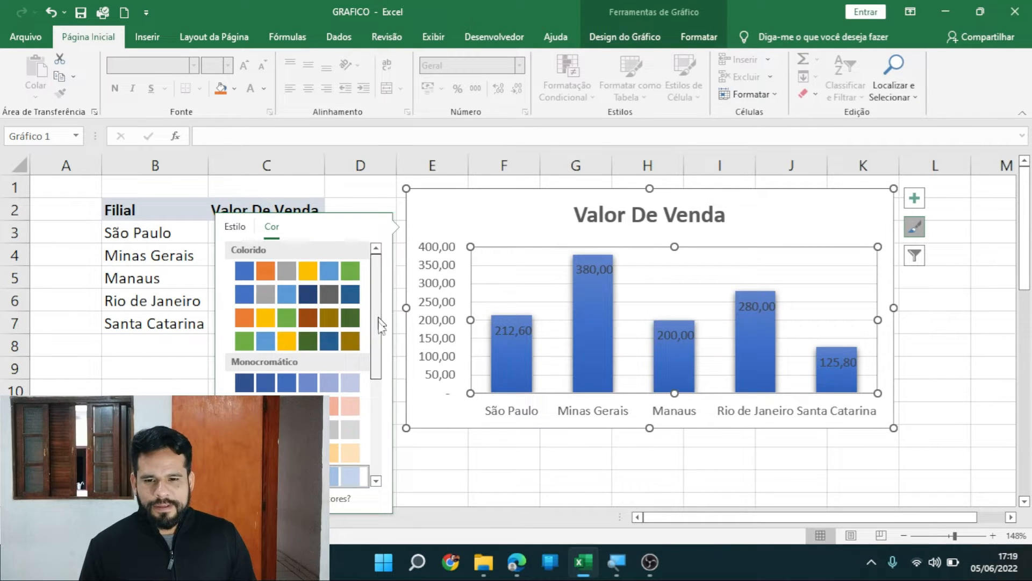
pyautogui.moveTo(380, 322); pyautogui.dragTo(383, 369)
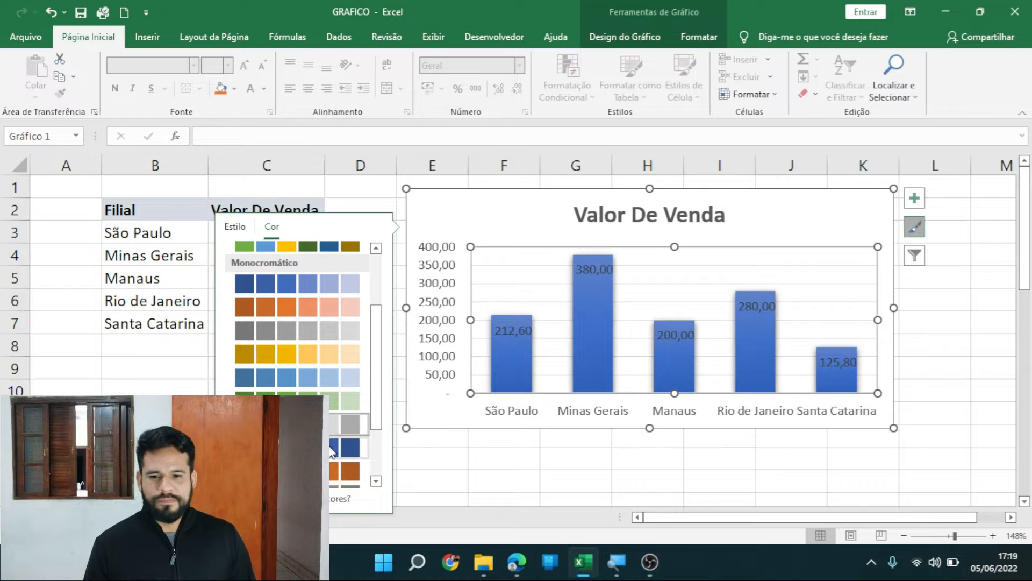
pyautogui.moveTo(375, 420); pyautogui.dragTo(375, 454)
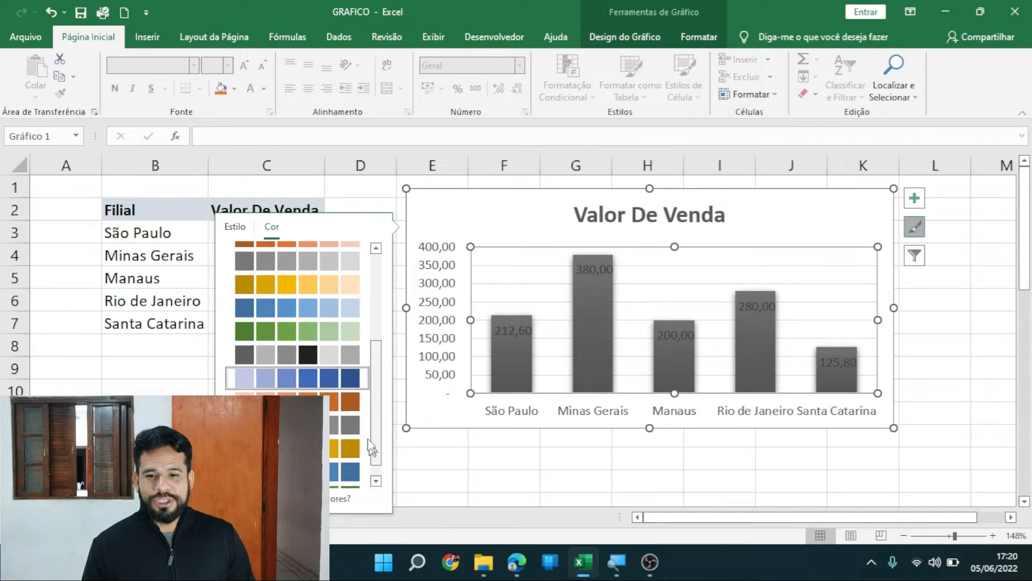
pyautogui.click(346, 448)
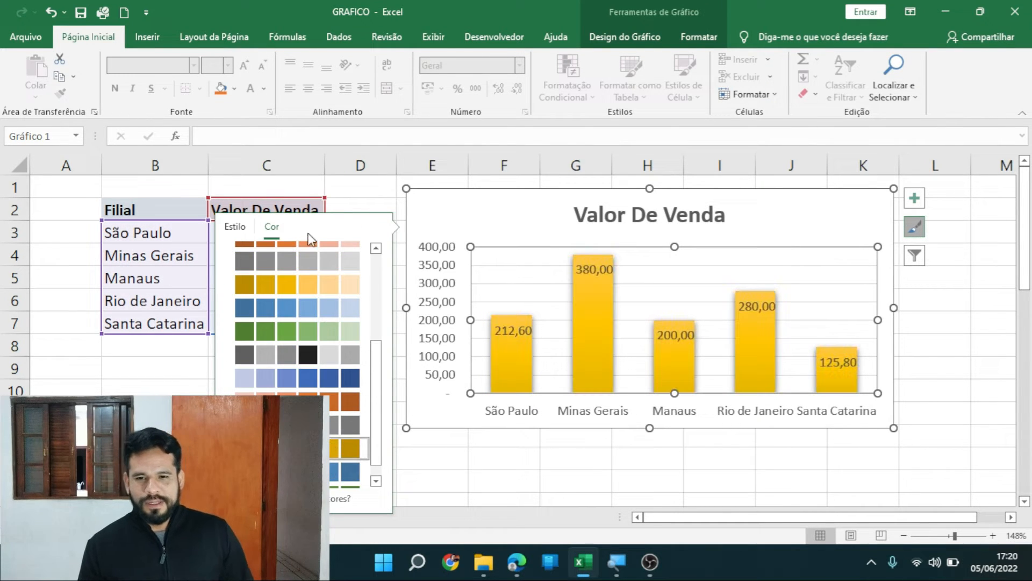
# Review the chart styles and recolour the chart with the first Colorido palette for blue columns.
pyautogui.click(242, 233)
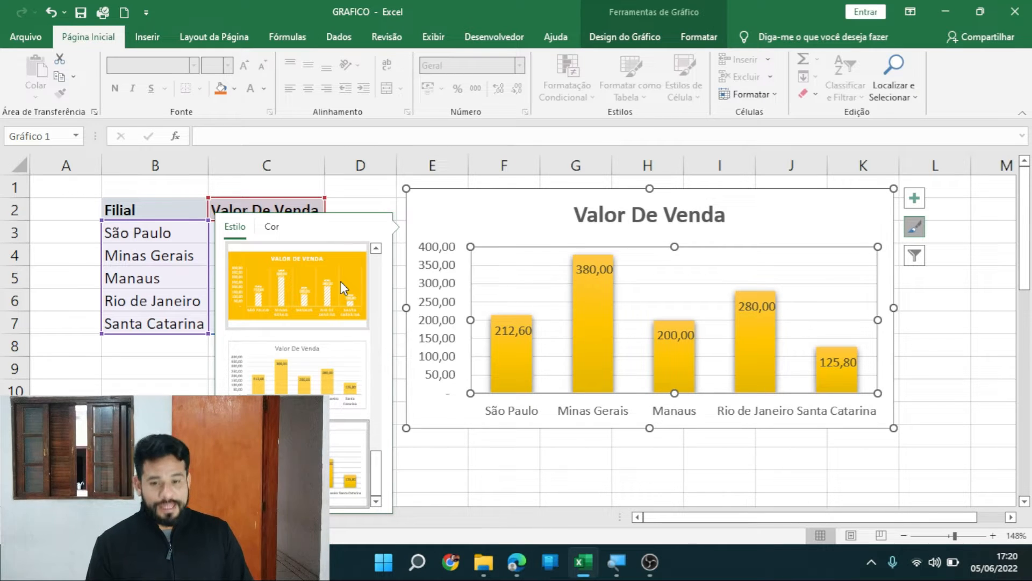
pyautogui.moveTo(391, 466); pyautogui.dragTo(395, 268)
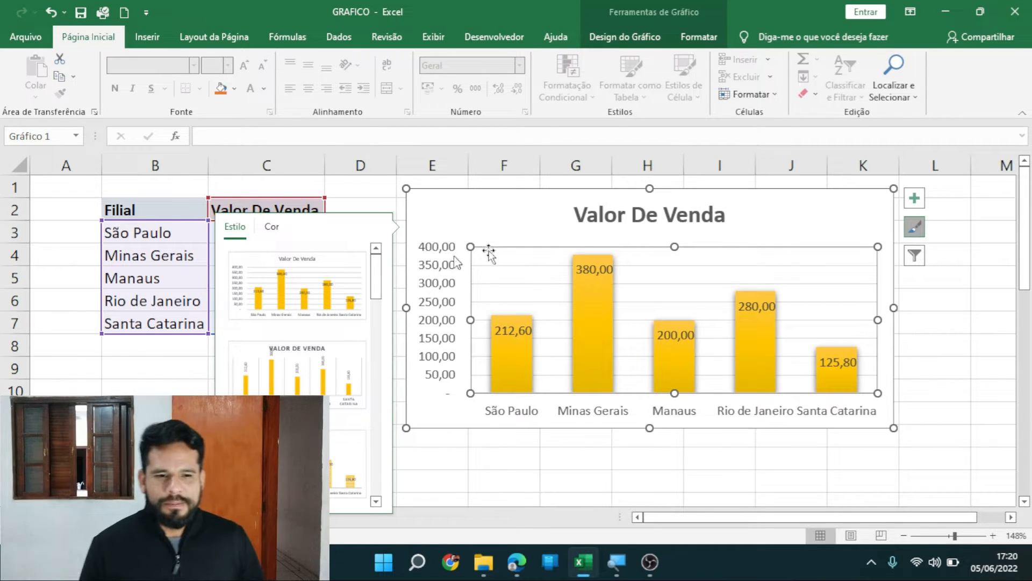
pyautogui.click(272, 227)
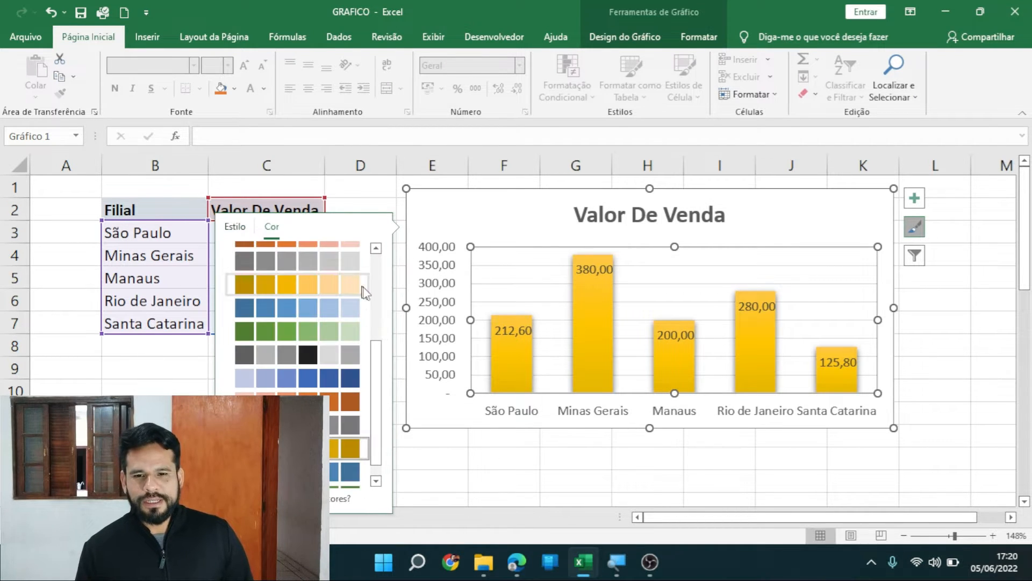
pyautogui.scroll(-2, 378, 323)
pyautogui.scroll(2, 375, 280)
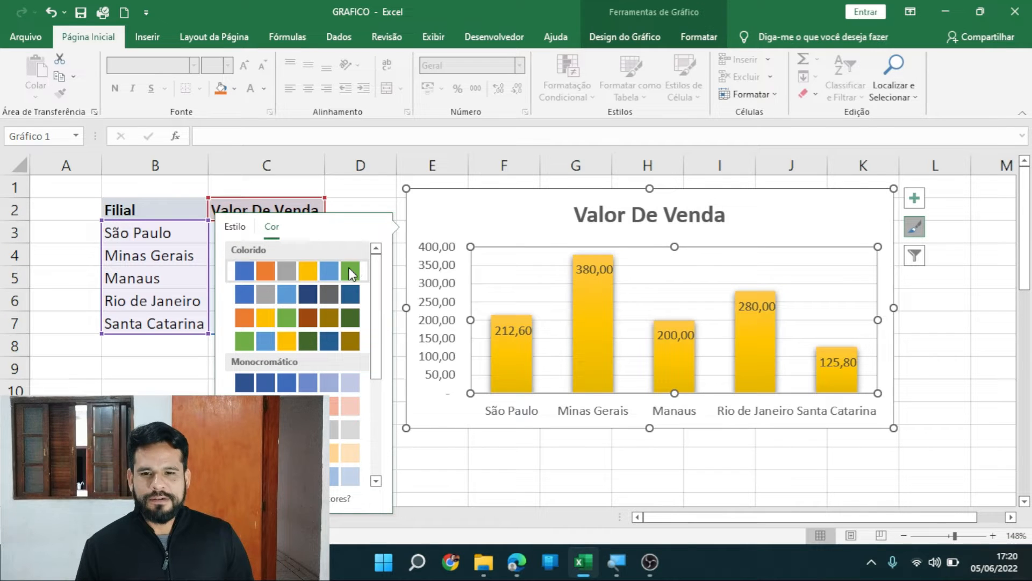
pyautogui.click(348, 266)
pyautogui.click(460, 484)
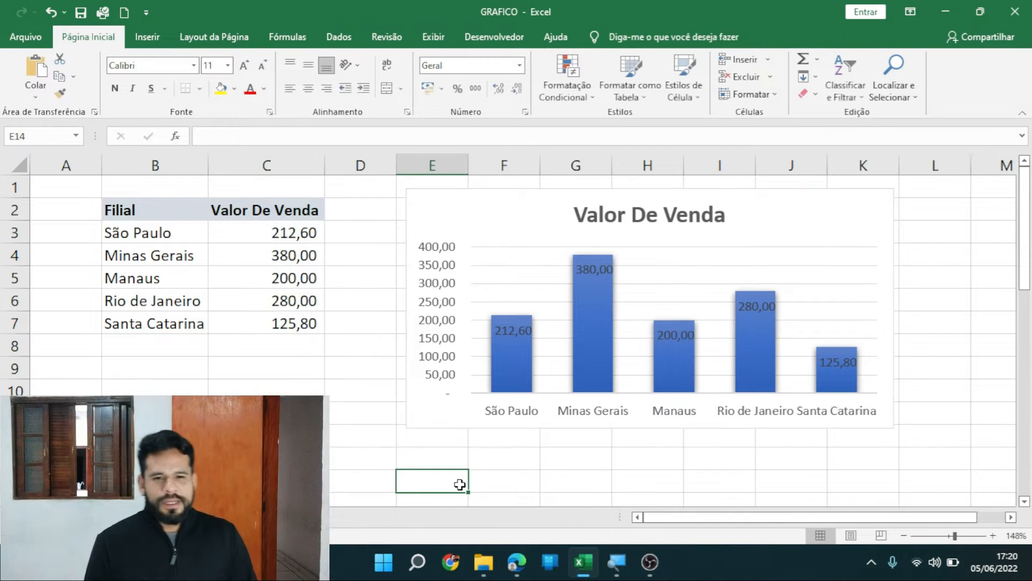
# Exclude the São Paulo category in the chart filters, include it again and leave the chart.
pyautogui.click(502, 483)
pyautogui.click(628, 308)
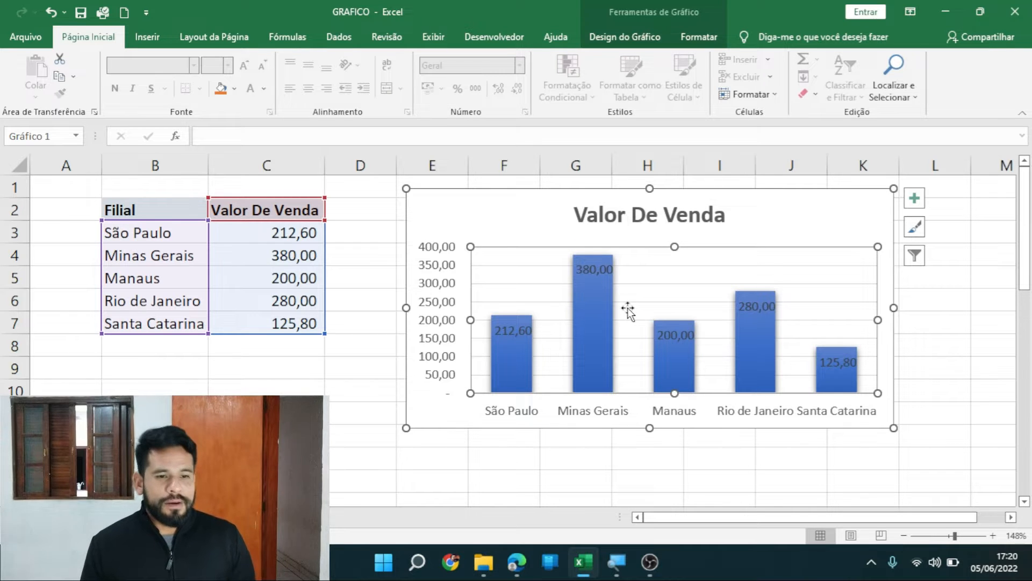
pyautogui.click(917, 257)
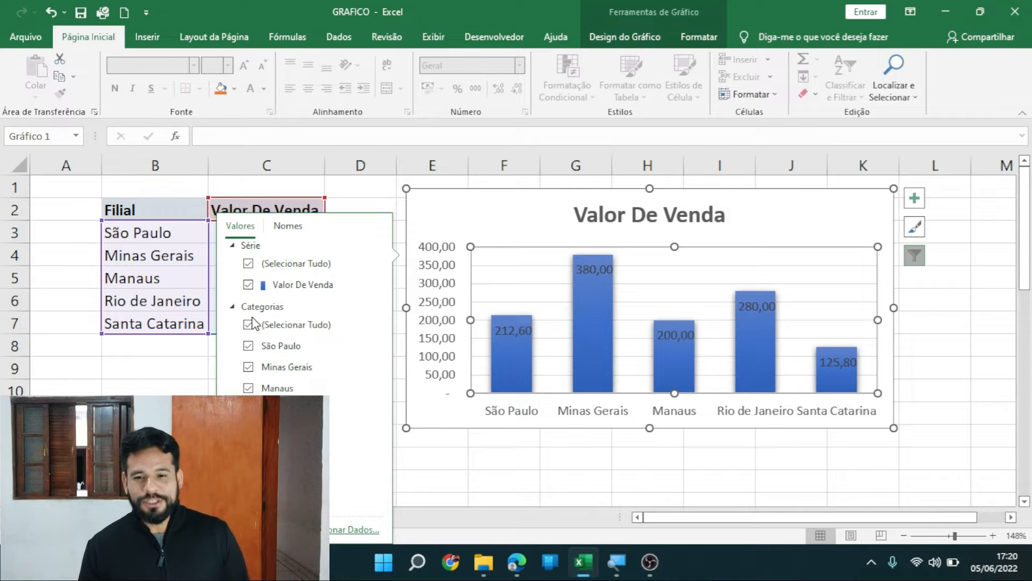
pyautogui.click(248, 346)
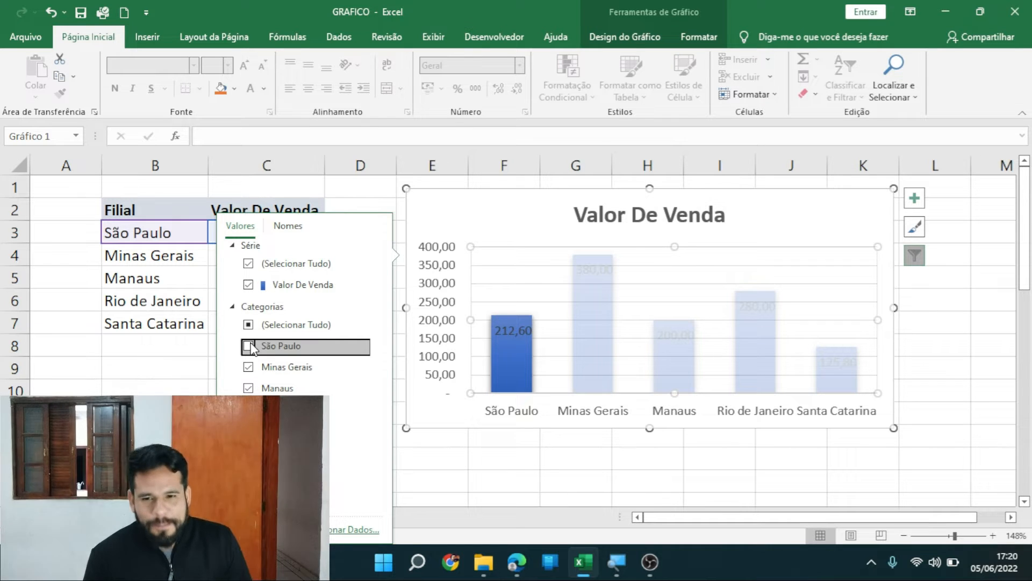
pyautogui.click(250, 346)
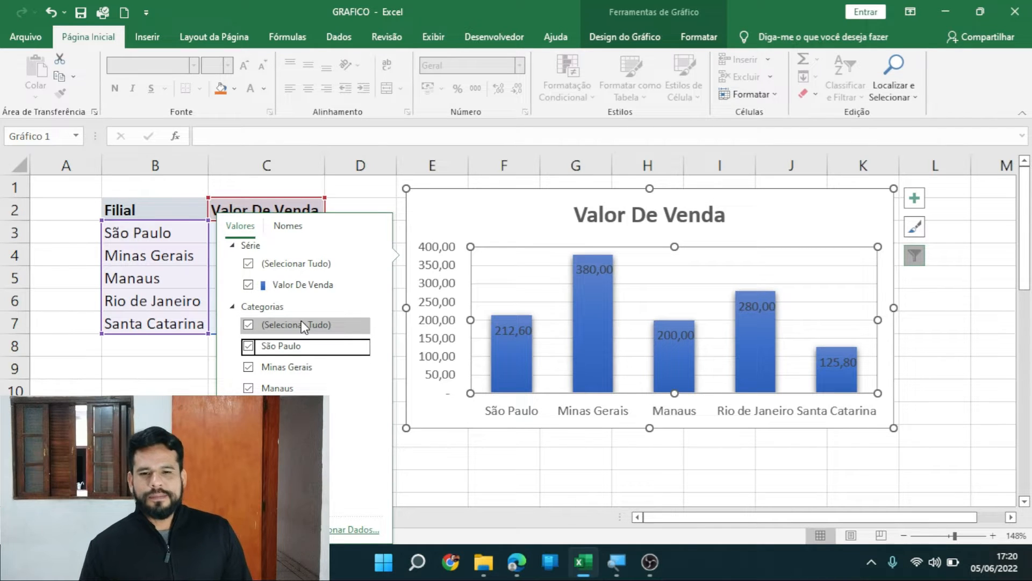
pyautogui.click(382, 194)
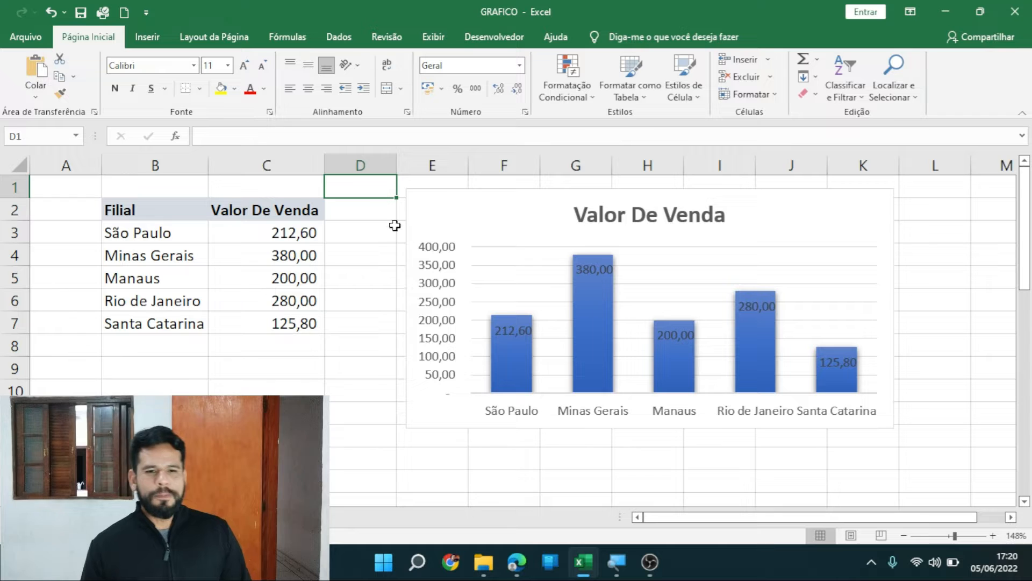
pyautogui.click(977, 291)
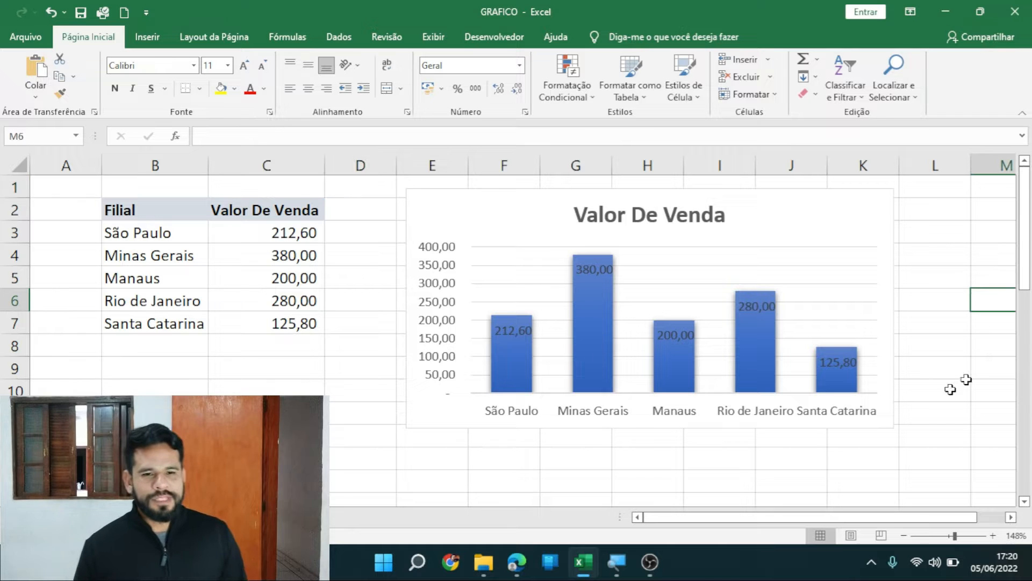
# Delete the vertical value axis from the sales chart.
pyautogui.click(438, 347)
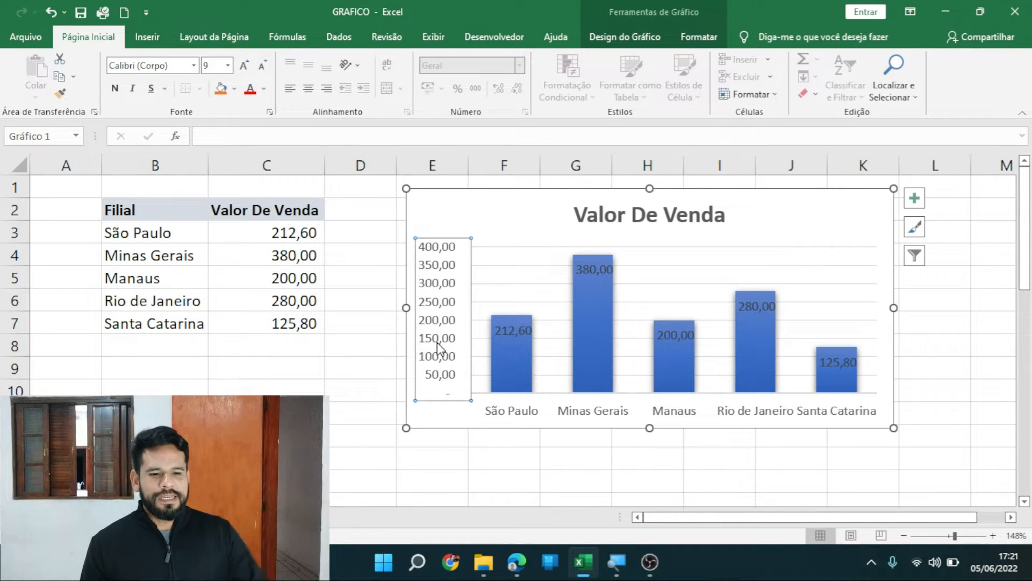
pyautogui.press('Delete')
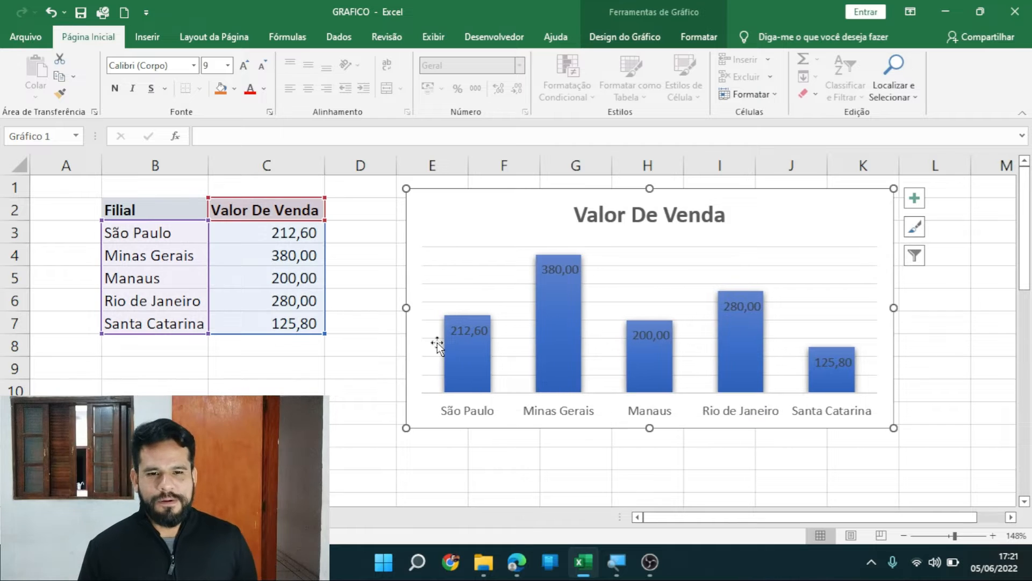
# Try the chart without its title by deleting it, and undo that deletion.
pyautogui.click(600, 223)
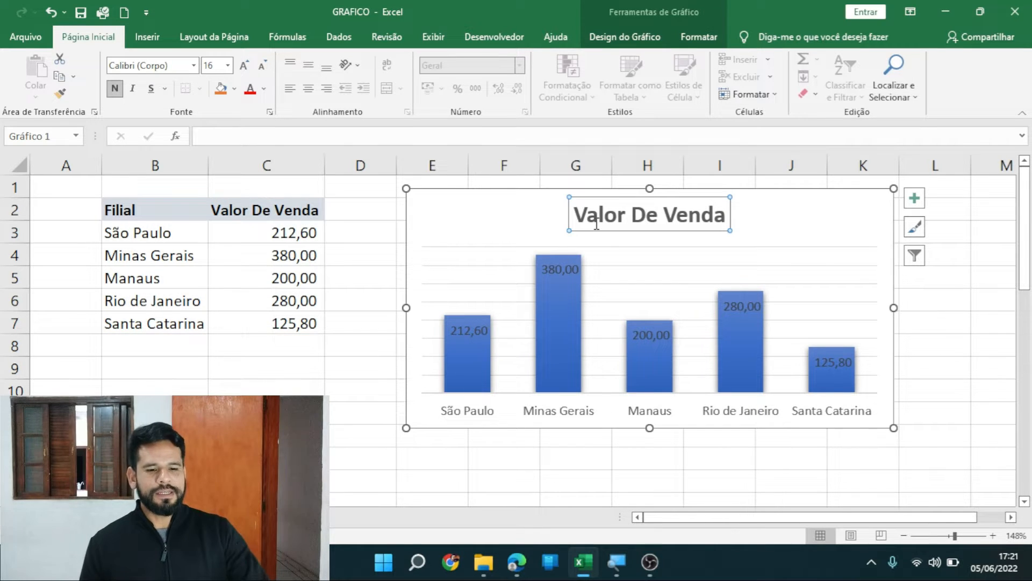
pyautogui.press('Delete')
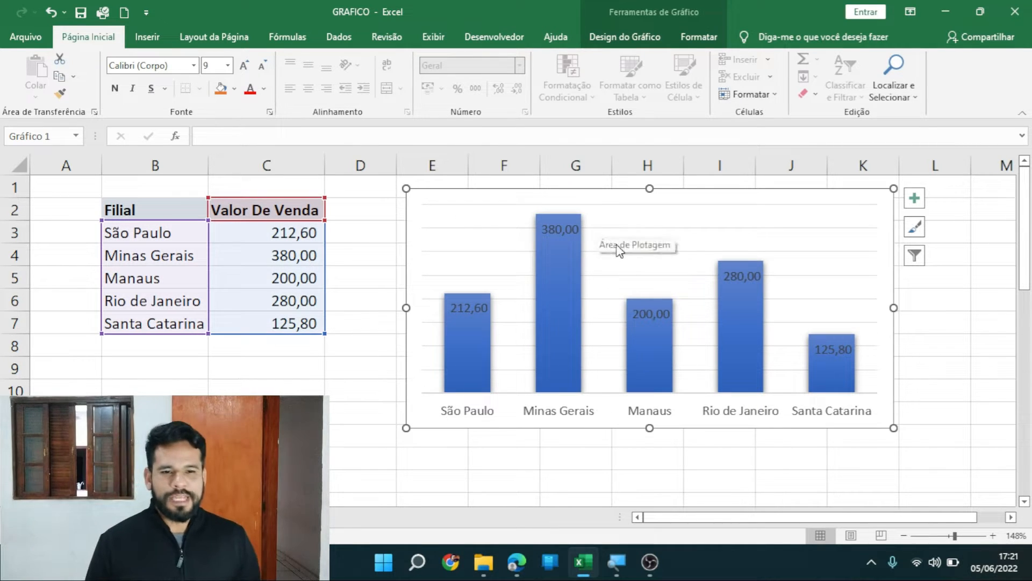
pyautogui.hotkey('ctrl', 'z')
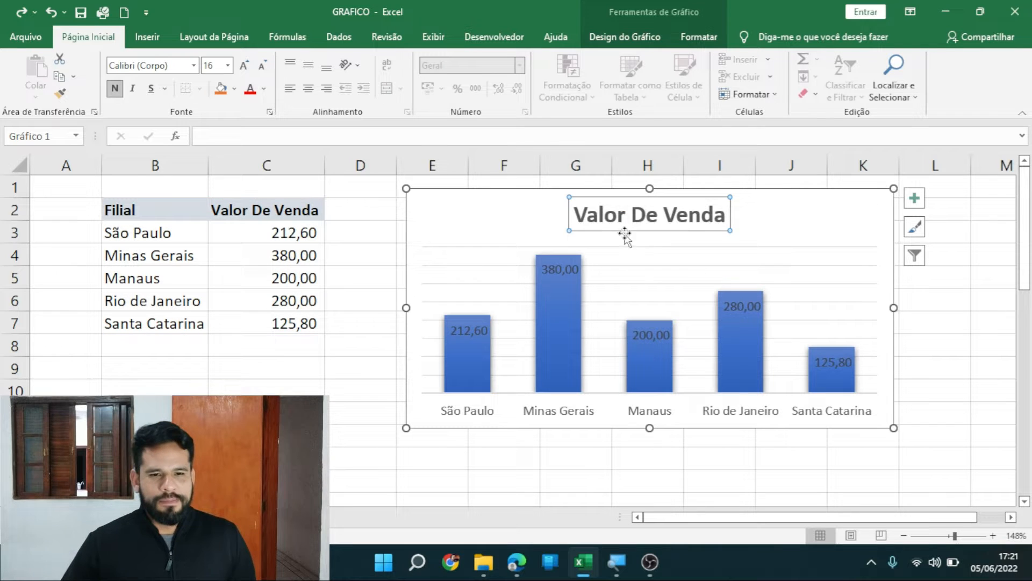
# Rename the chart title as Faturamento and leave the chart.
pyautogui.tripleClick(633, 215)
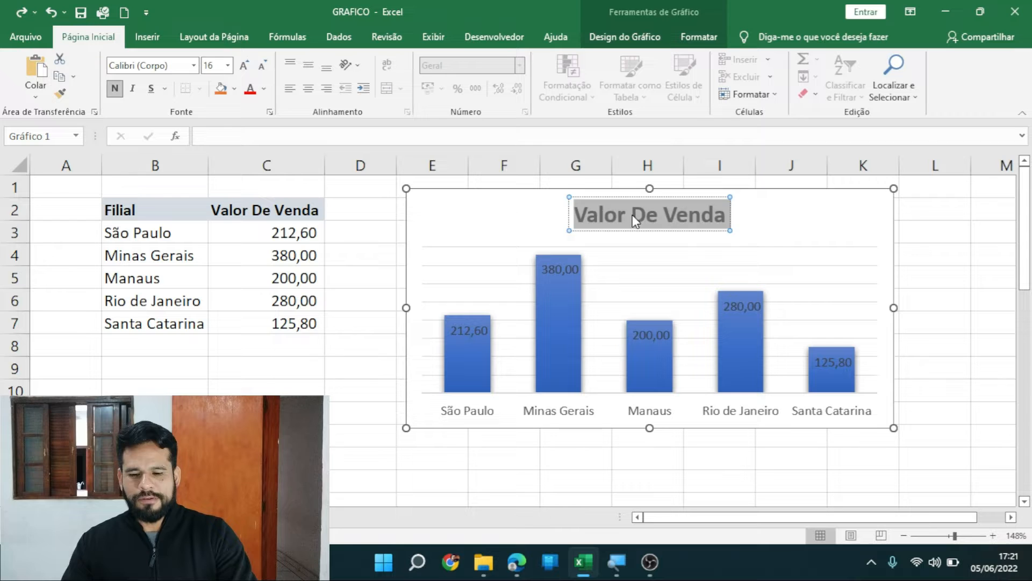
pyautogui.write('FAturam.ent')
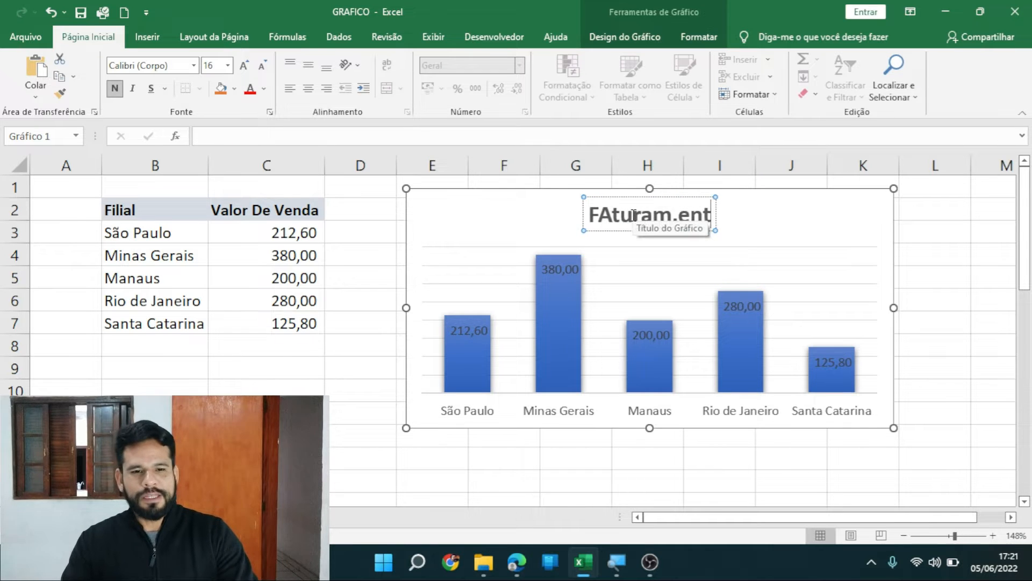
pyautogui.press('BackSpace')
pyautogui.press('BackSpace')
pyautogui.press('BackSpace')
pyautogui.press('BackSpace')
pyautogui.press('BackSpace')
pyautogui.press('BackSpace')
pyautogui.press('BackSpace')
pyautogui.press('BackSpace')
pyautogui.press('BackSpace')
pyautogui.press('BackSpace')
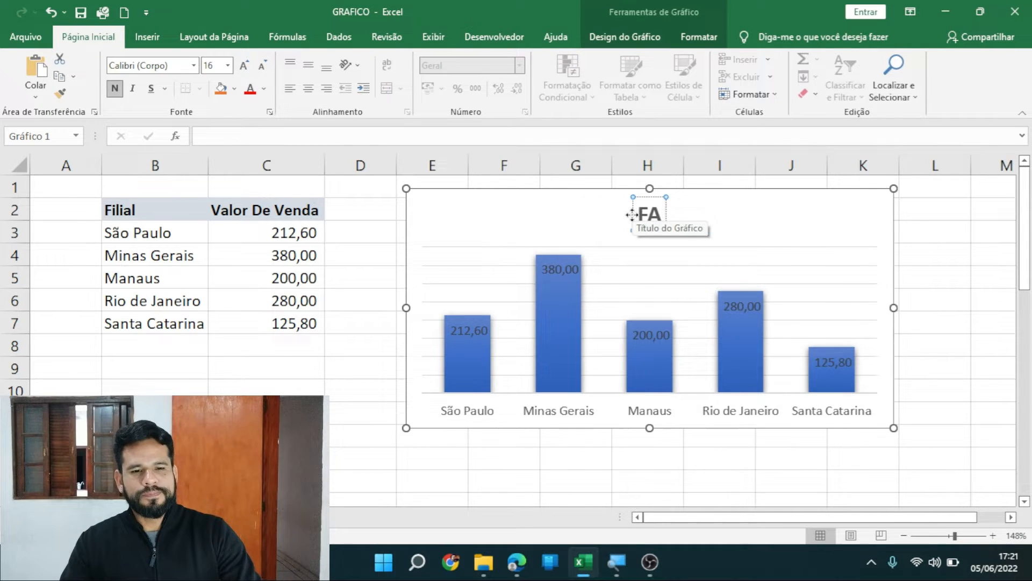
pyautogui.write('aturamento')
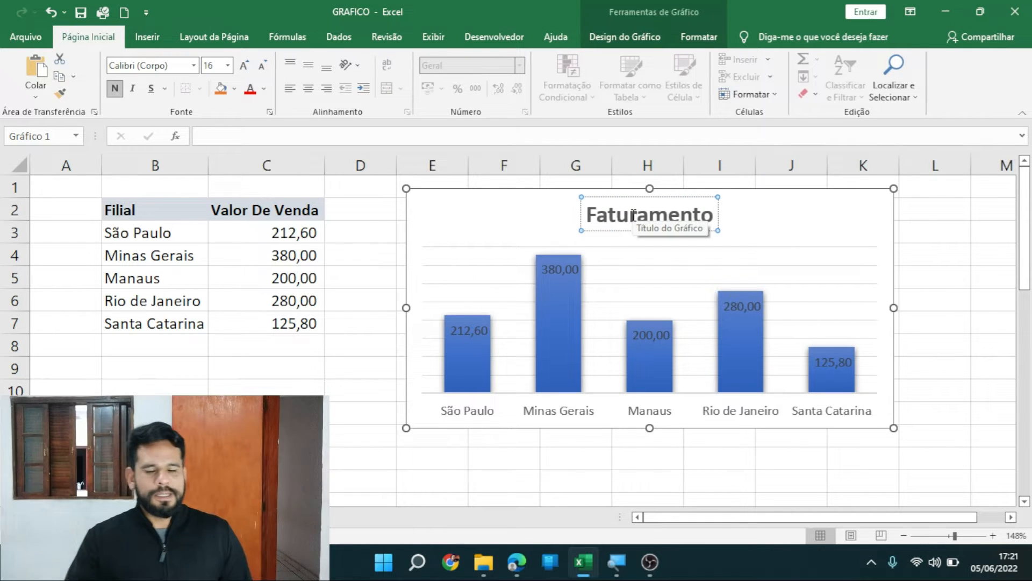
pyautogui.click(938, 351)
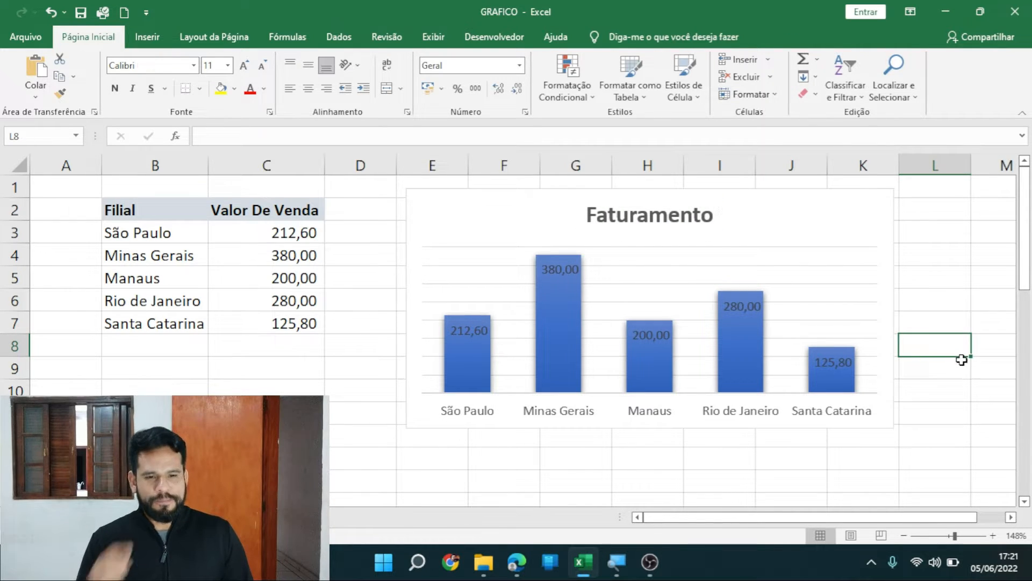
# Delete the major horizontal gridlines from the Faturamento chart and deselect the chart.
pyautogui.click(862, 324)
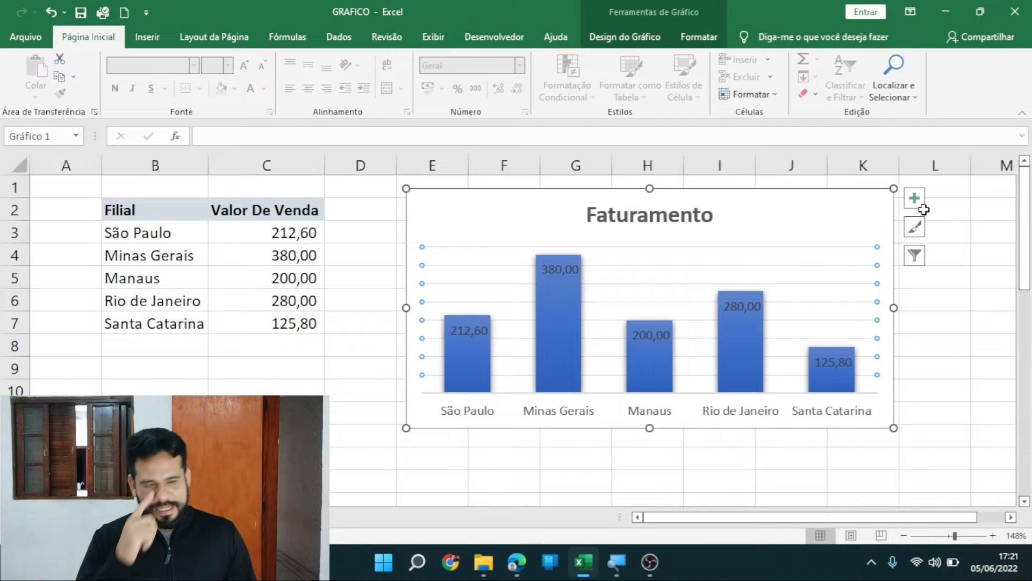
pyautogui.click(856, 250)
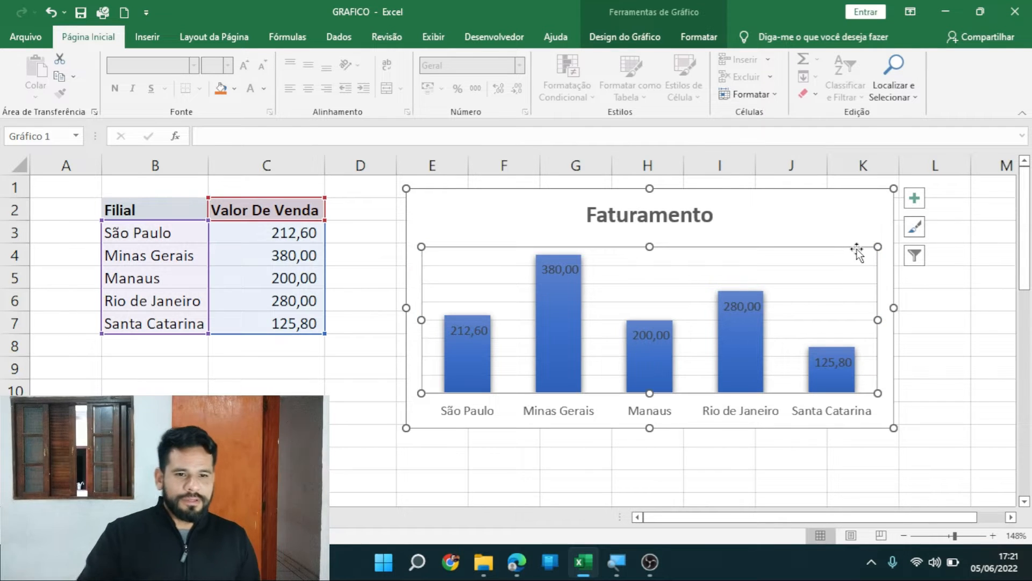
pyautogui.click(850, 229)
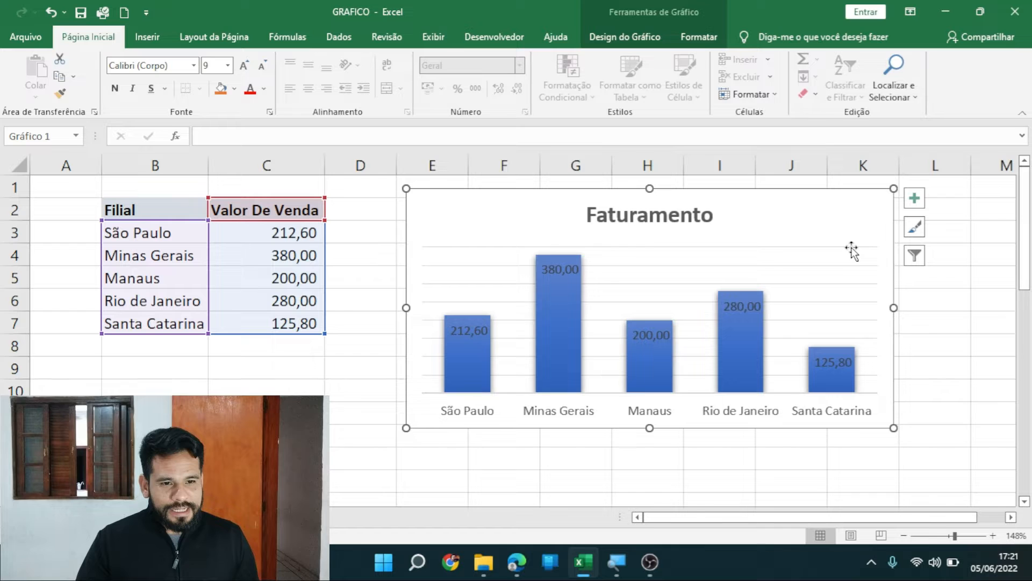
pyautogui.click(852, 247)
pyautogui.doubleClick(853, 274)
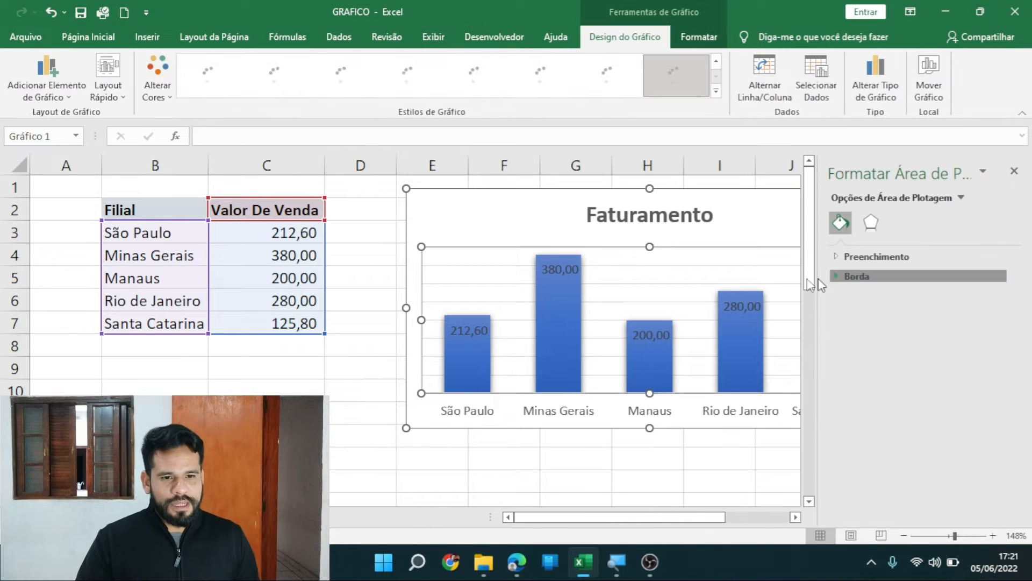
pyautogui.click(699, 265)
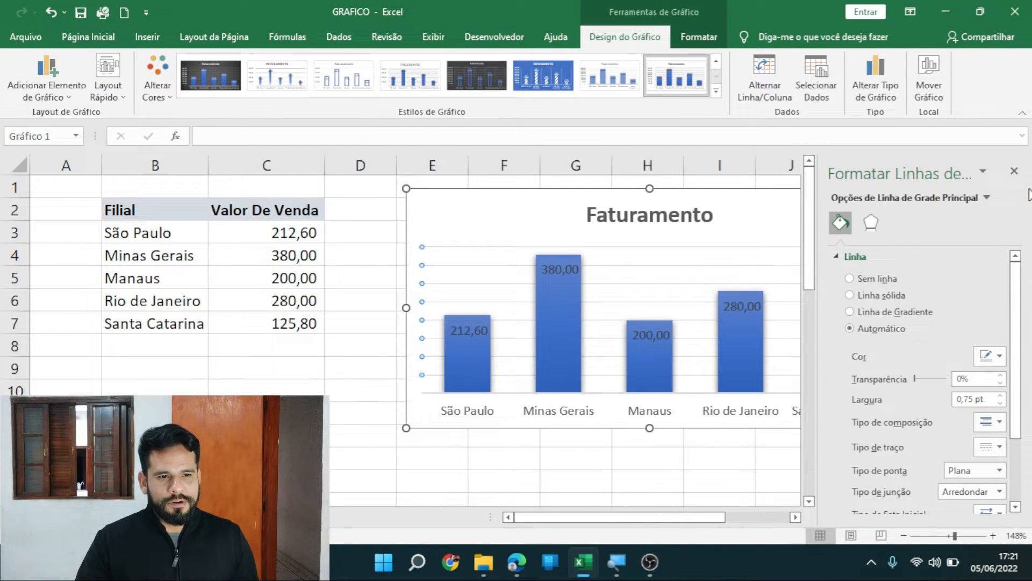
pyautogui.click(1015, 171)
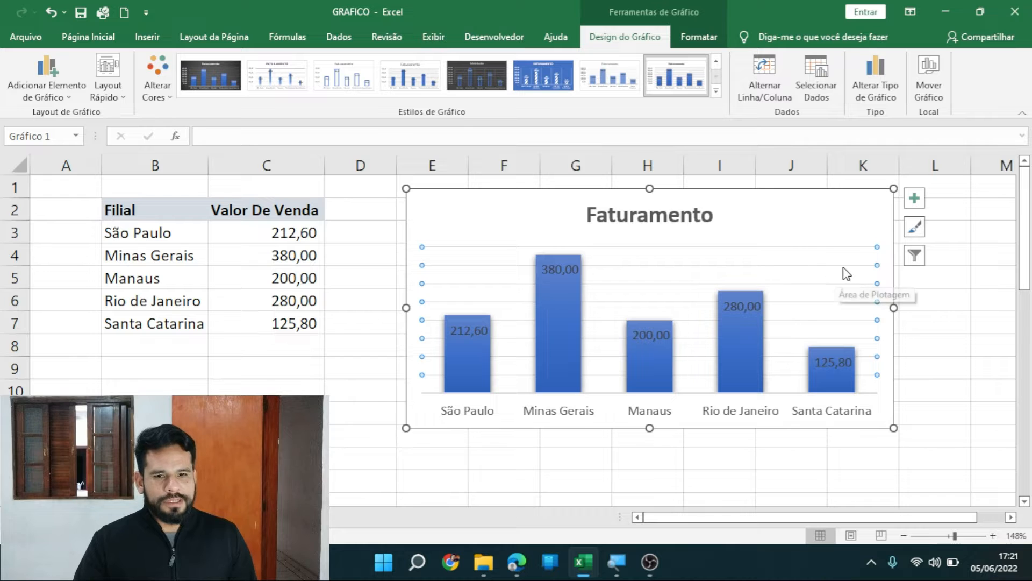
pyautogui.press('Delete')
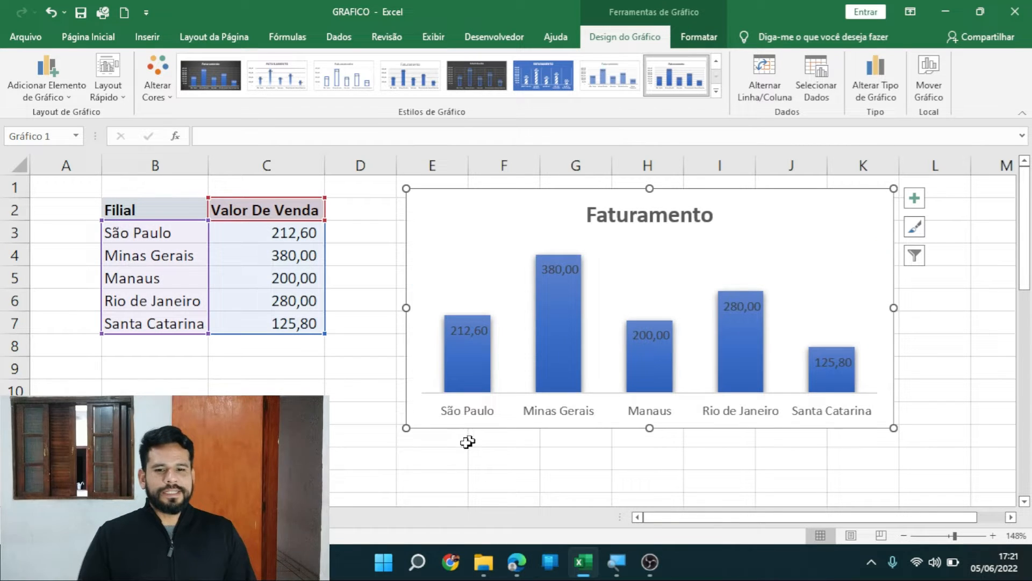
pyautogui.moveTo(581, 380)
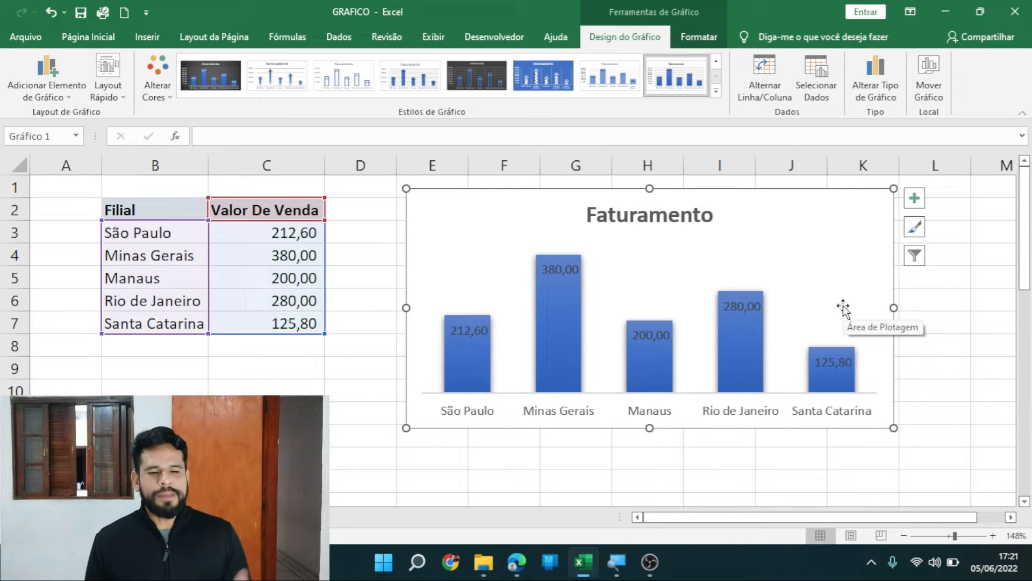
pyautogui.press('Escape')
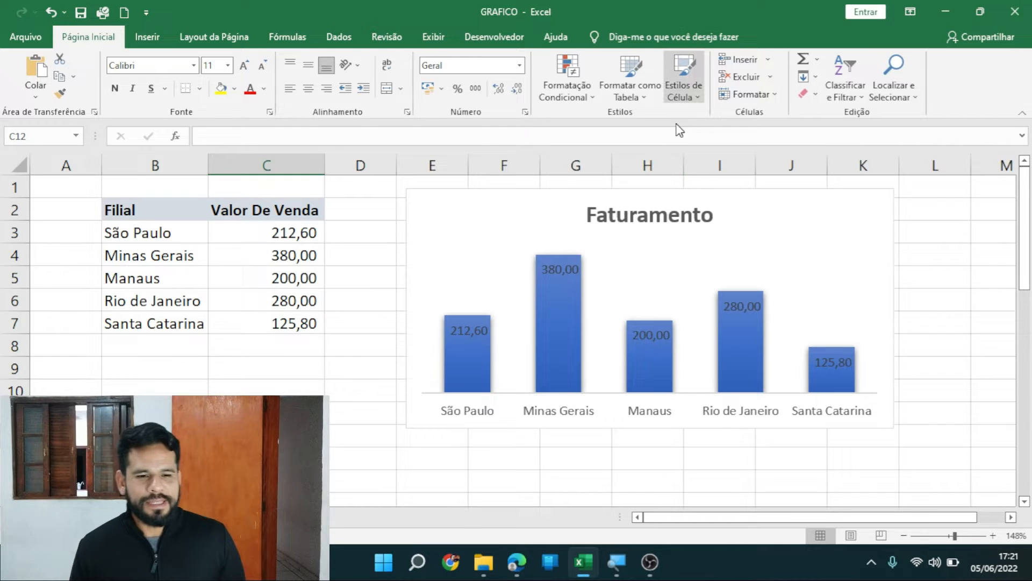
# Review the full gallery of design styles available for the Faturamento chart.
pyautogui.click(761, 218)
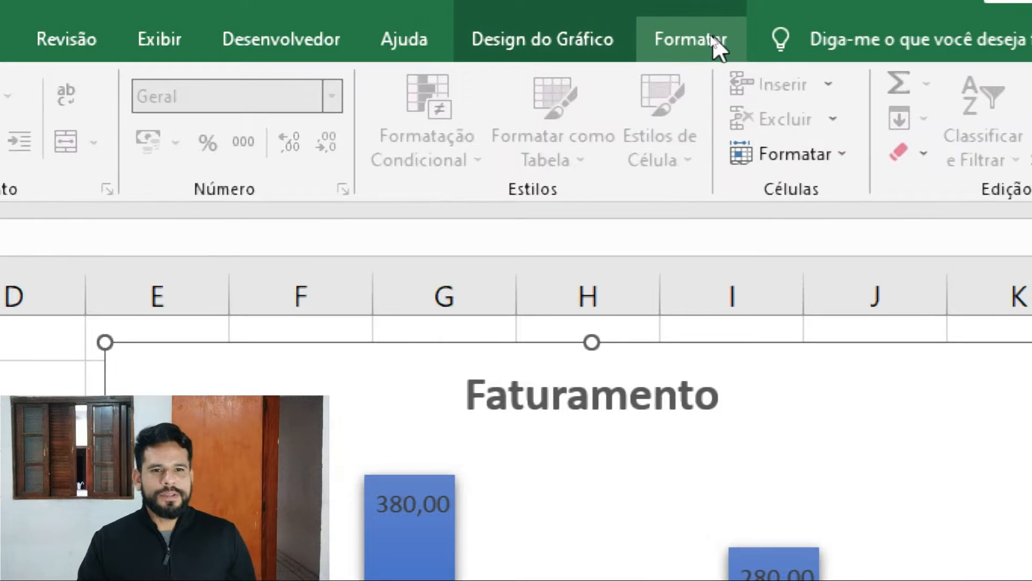
pyautogui.click(519, 34)
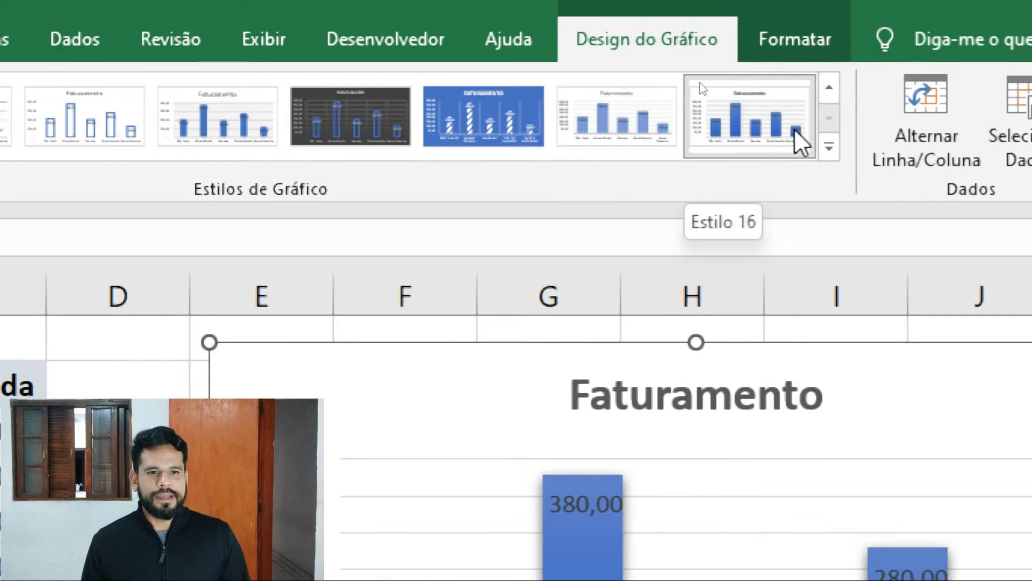
pyautogui.click(828, 146)
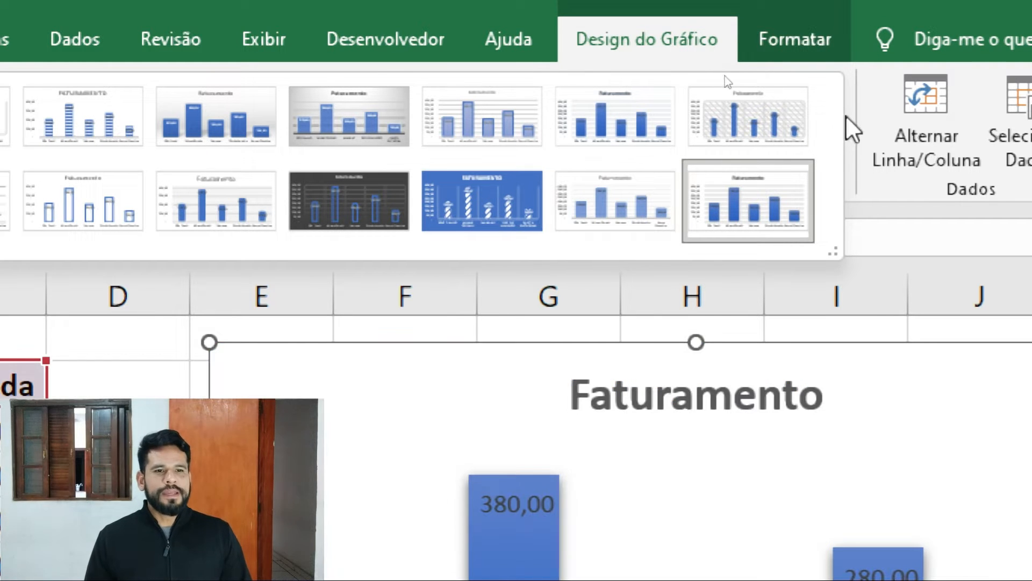
pyautogui.click(866, 309)
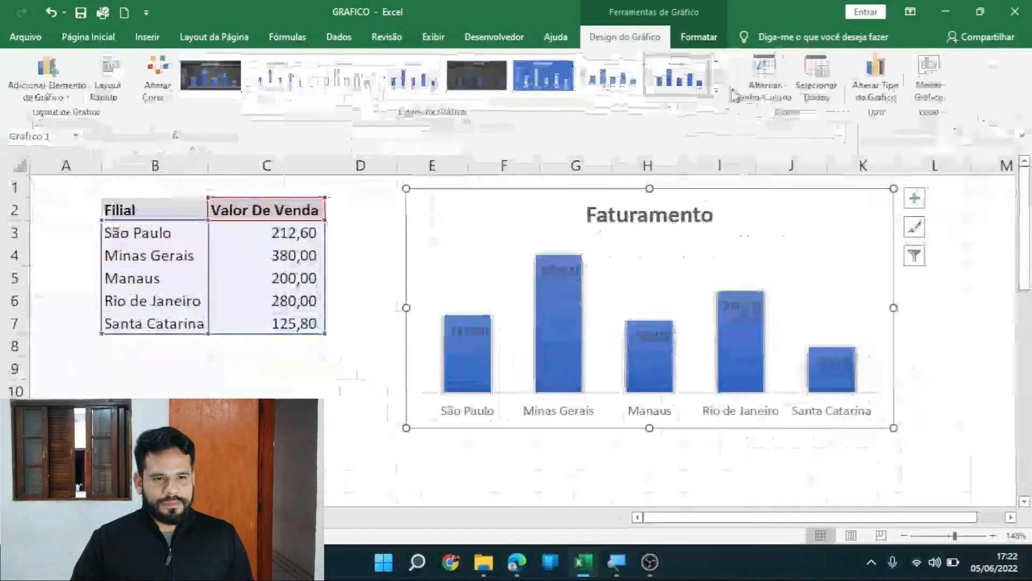
# Try swapping the rows and columns of the Faturamento chart, and undo the swap.
pyautogui.press('alt')
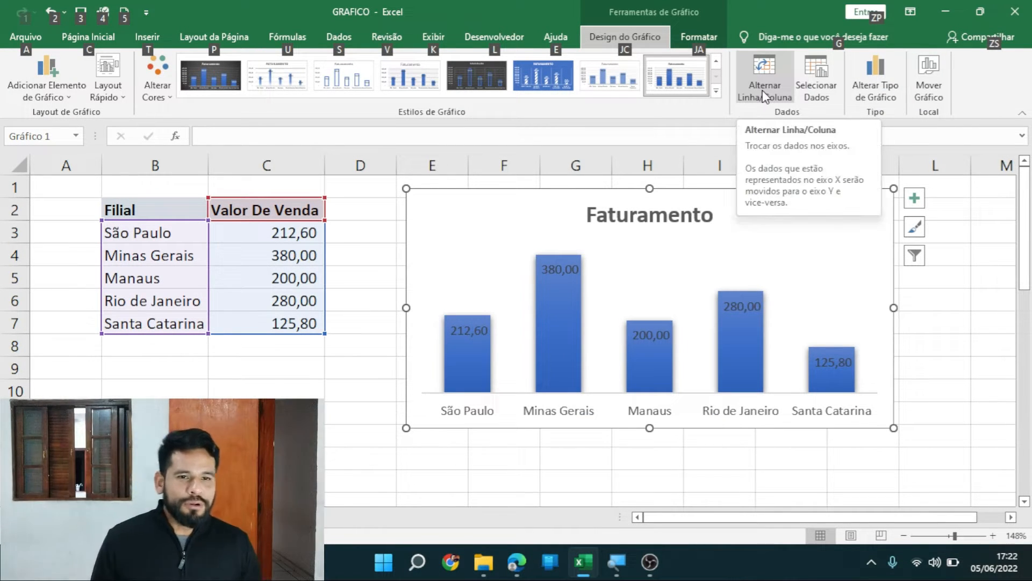
pyautogui.click(938, 299)
pyautogui.click(817, 248)
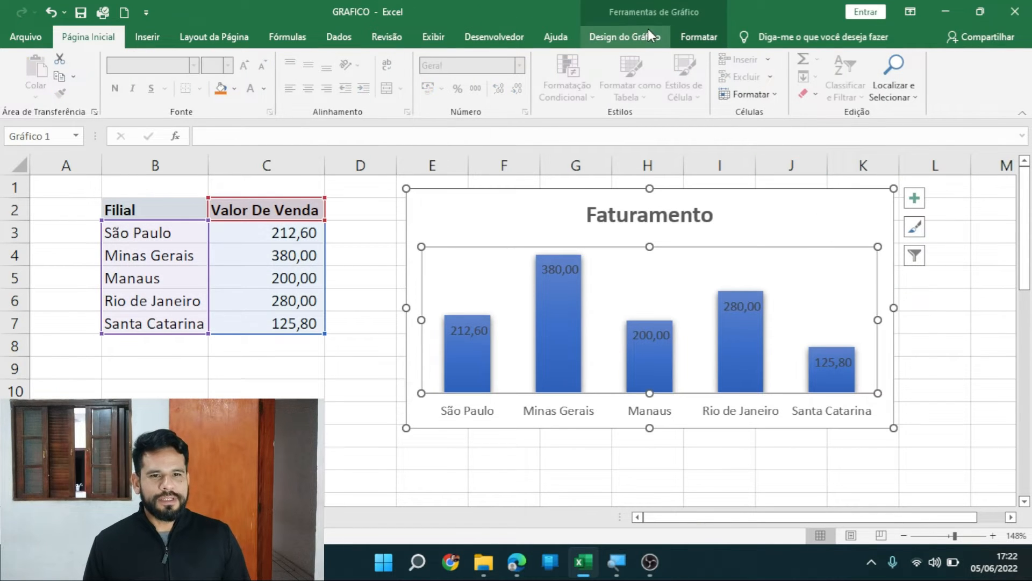
pyautogui.click(649, 33)
pyautogui.click(752, 86)
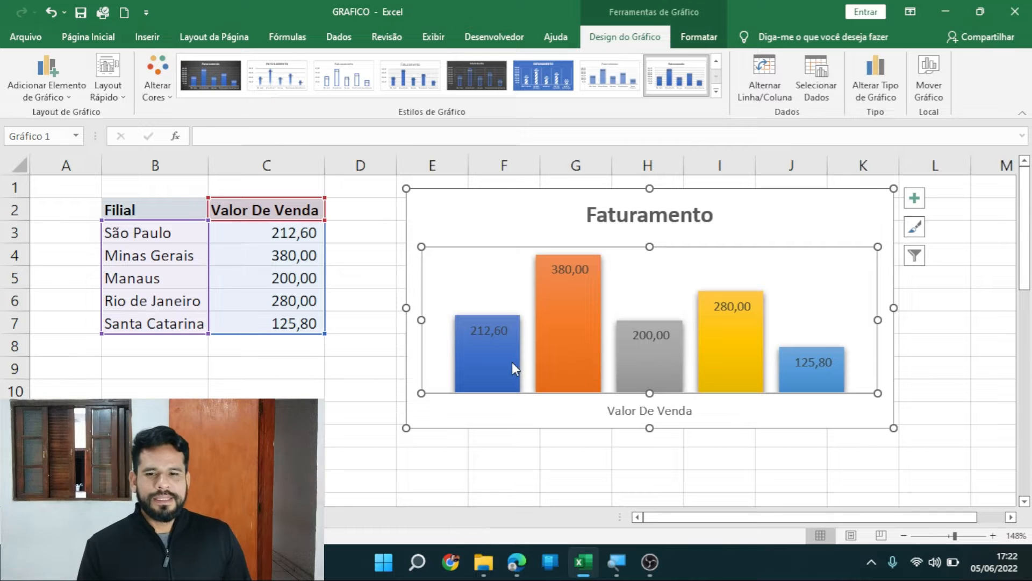
pyautogui.moveTo(507, 368)
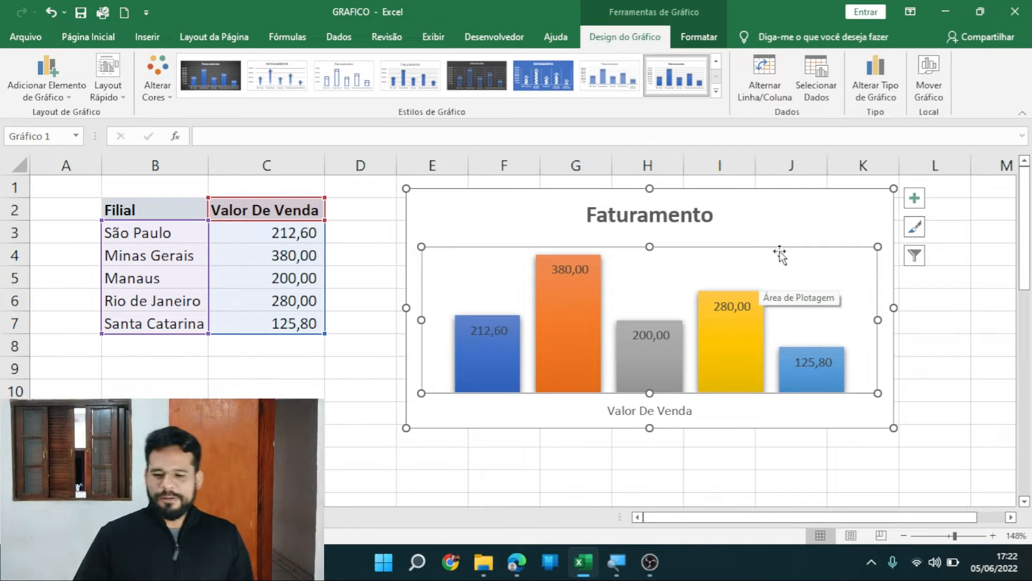
pyautogui.hotkey('ctrl', 'z')
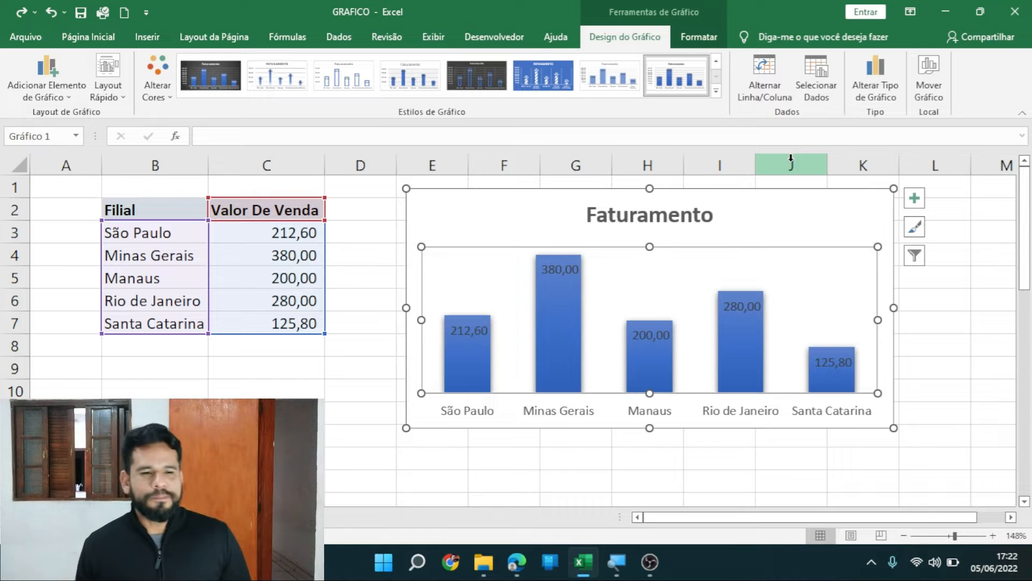
# Examine the chart's data source settings, including its data range, series and category labels.
pyautogui.click(817, 99)
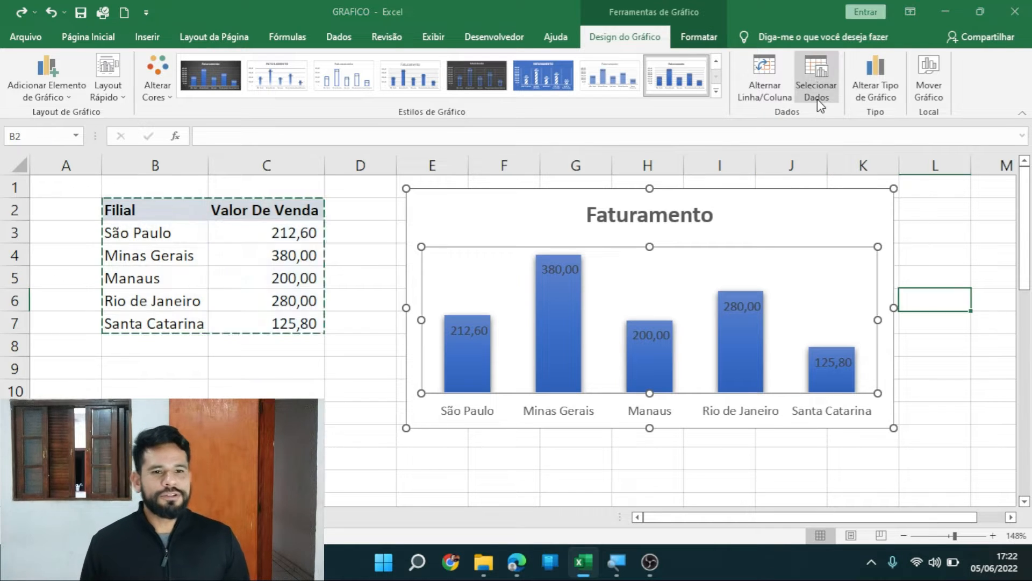
pyautogui.moveTo(588, 248); pyautogui.dragTo(691, 209)
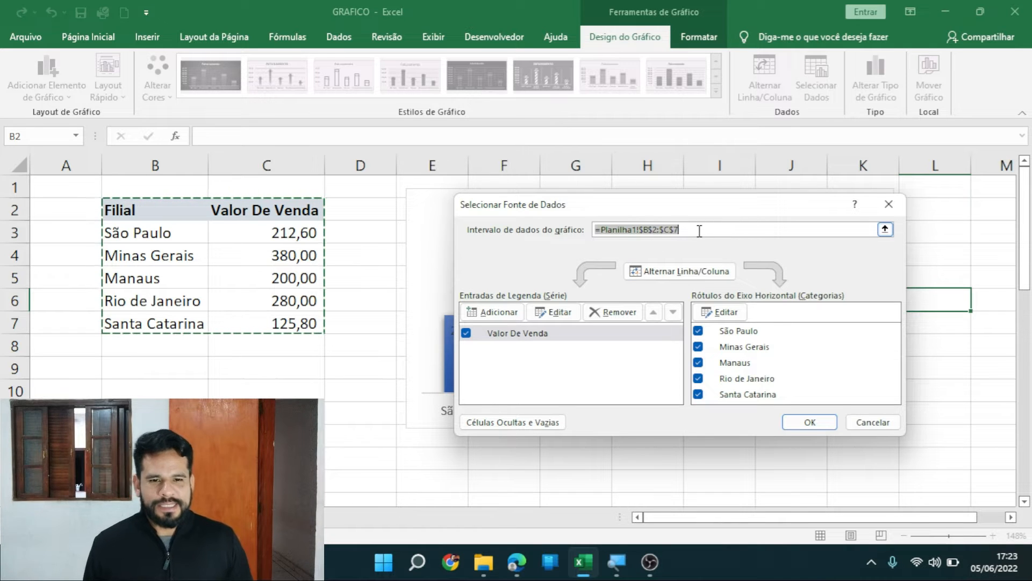
pyautogui.click(889, 204)
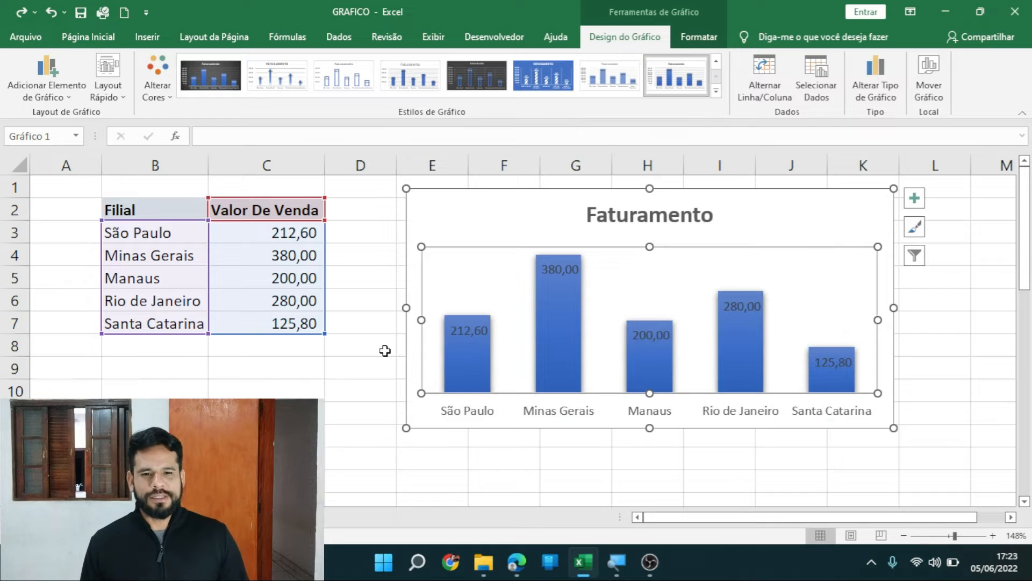
# Add Belem as a new branch in cell B8, below Santa Catarina.
pyautogui.click(300, 347)
pyautogui.click(274, 364)
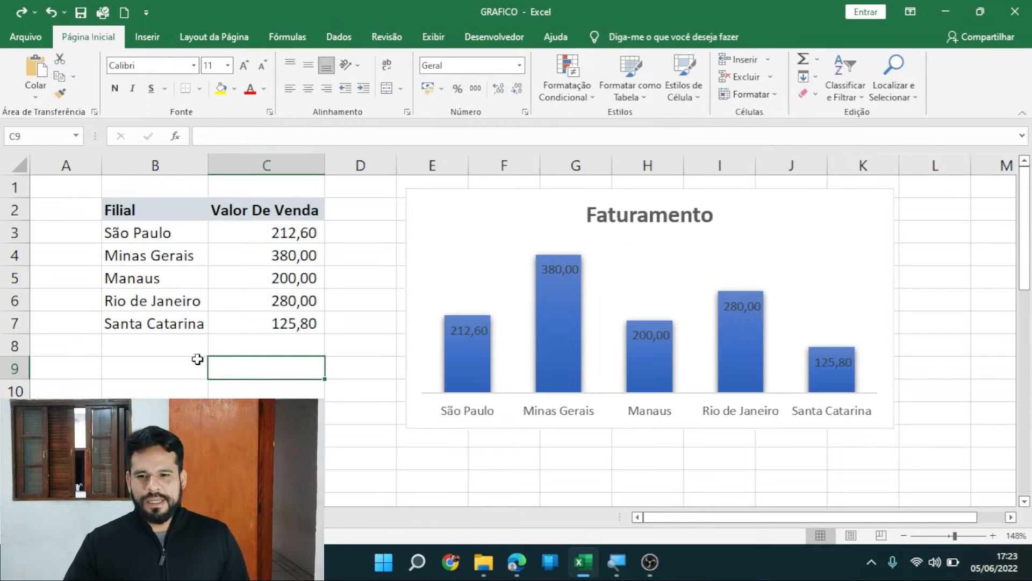
pyautogui.click(180, 343)
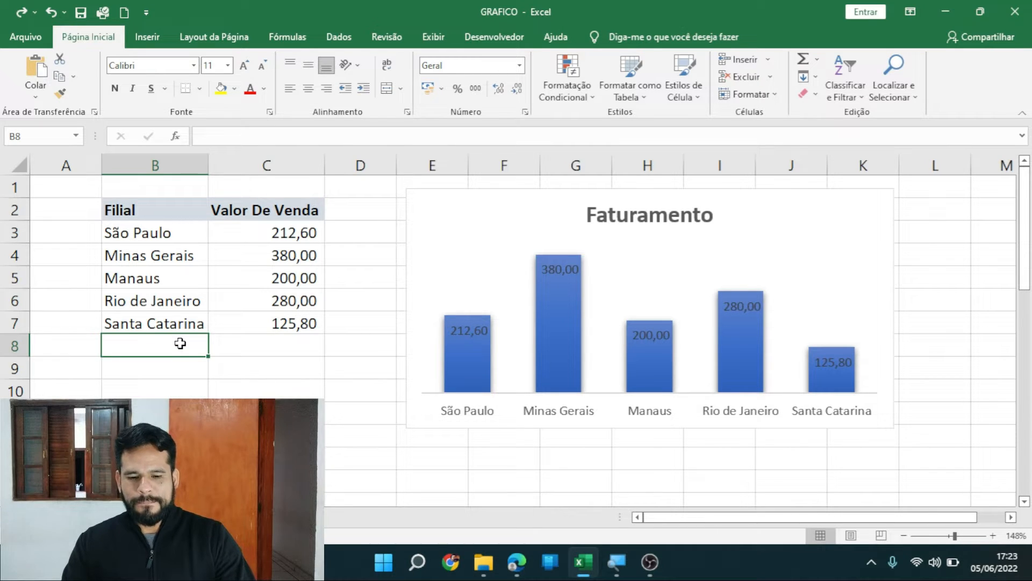
pyautogui.write('BE')
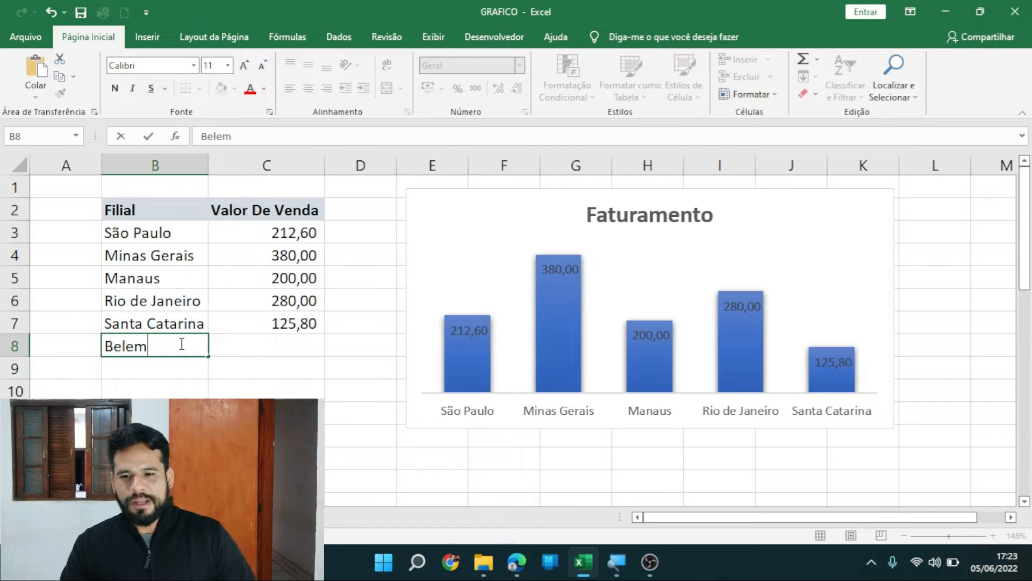
pyautogui.click(225, 350)
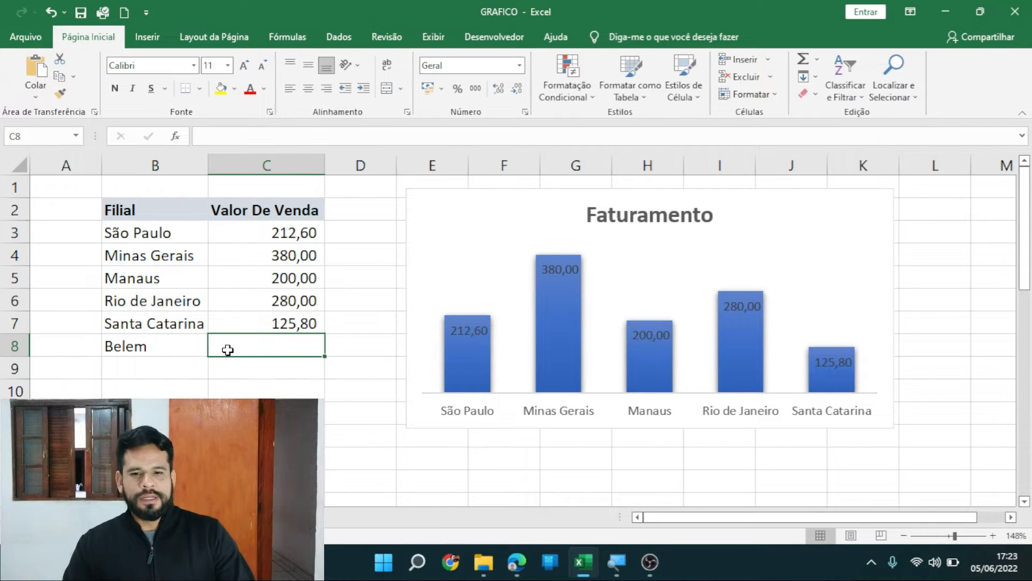
# Enter 500 as the sales value for Belem in cell C8.
pyautogui.write('500')
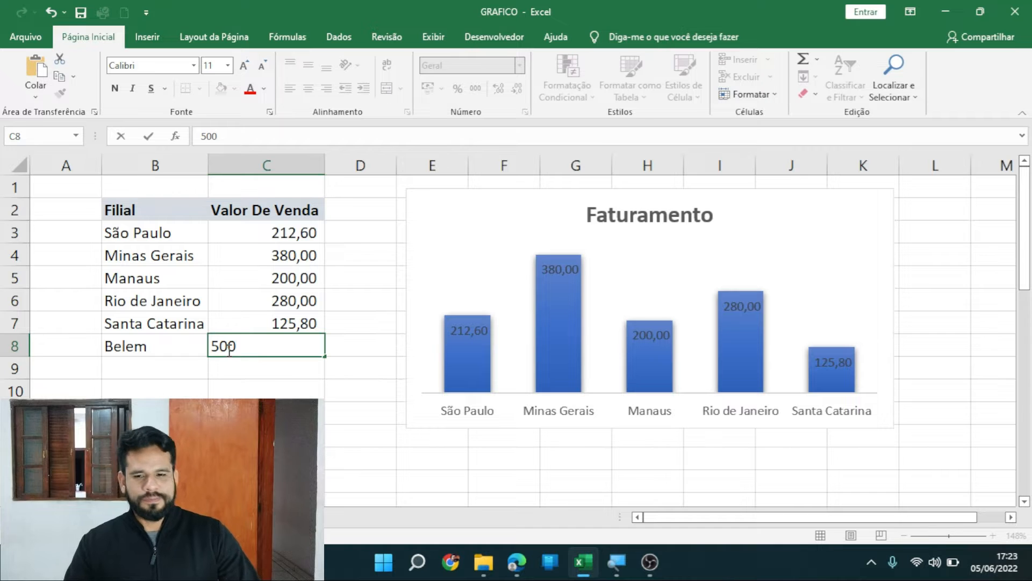
pyautogui.press('Return')
pyautogui.click(226, 436)
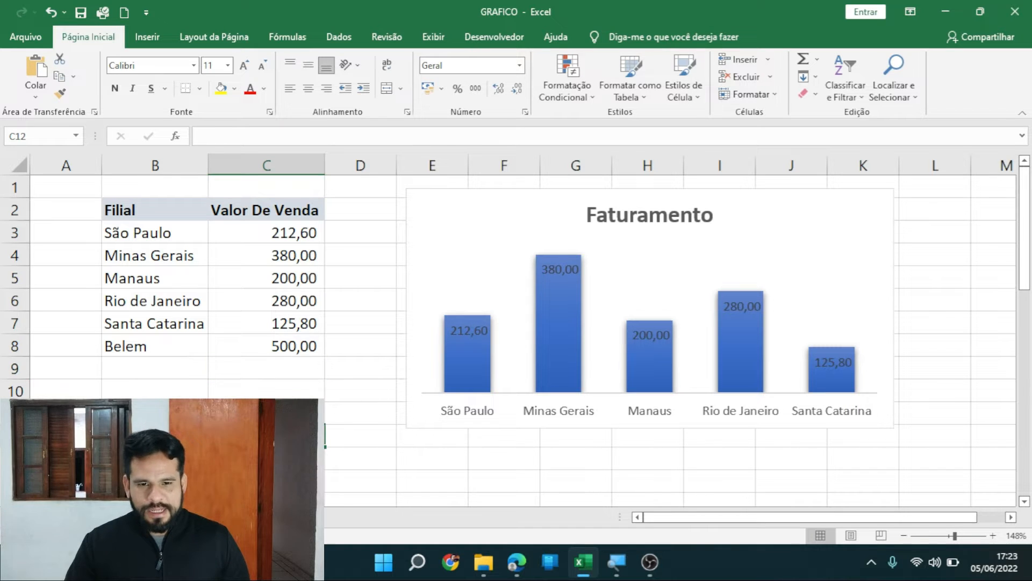
# Extend the Faturamento chart's source data range to B2:C8 so it includes the Belem row.
pyautogui.click(443, 277)
pyautogui.click(642, 42)
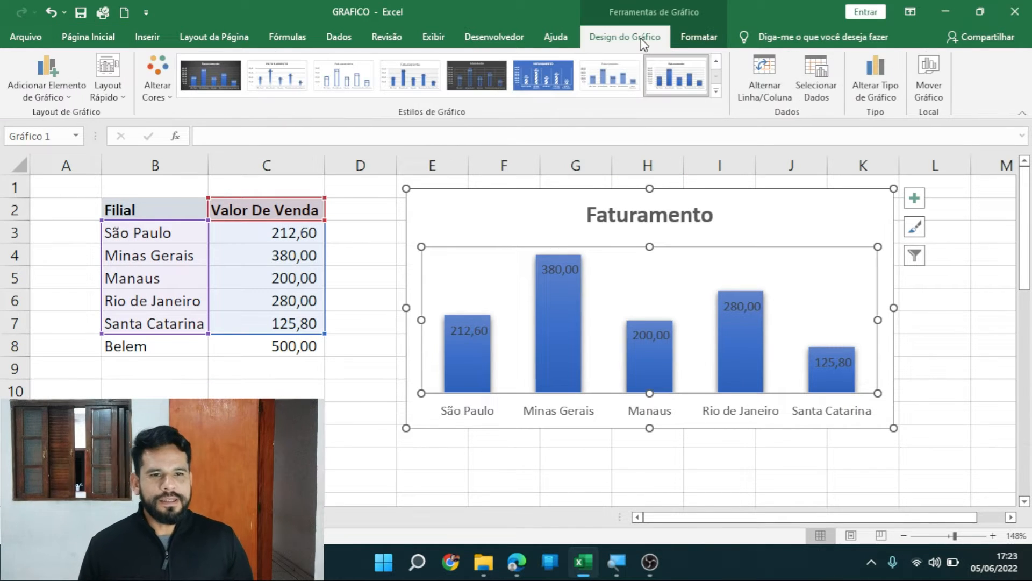
pyautogui.click(816, 95)
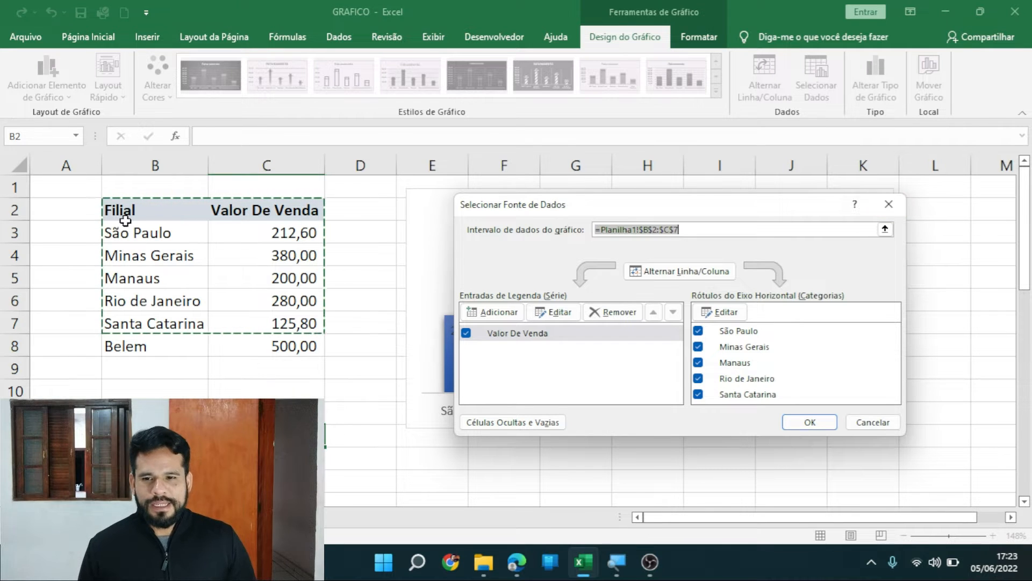
pyautogui.moveTo(140, 209); pyautogui.dragTo(238, 342)
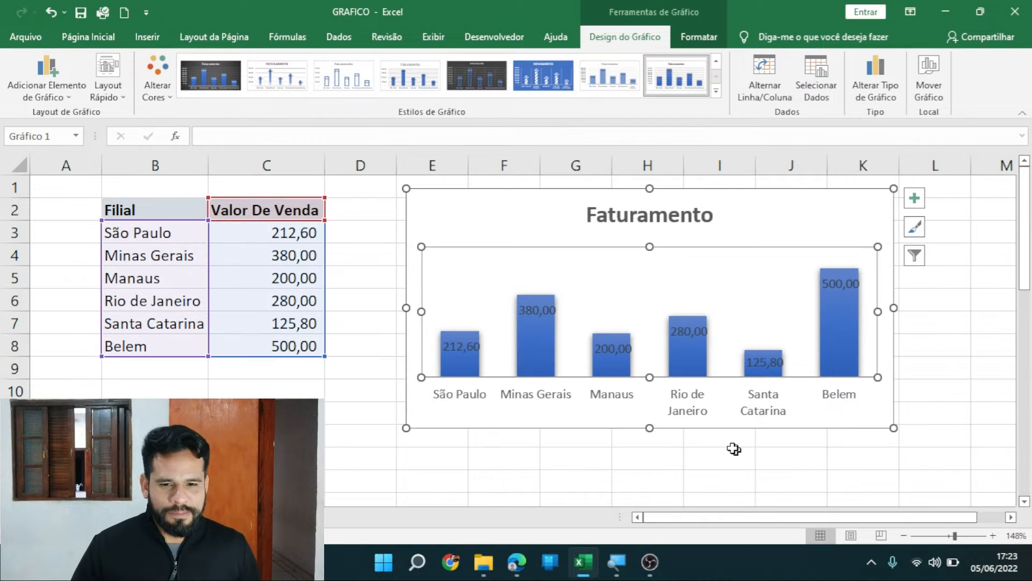
pyautogui.click(759, 471)
pyautogui.click(843, 356)
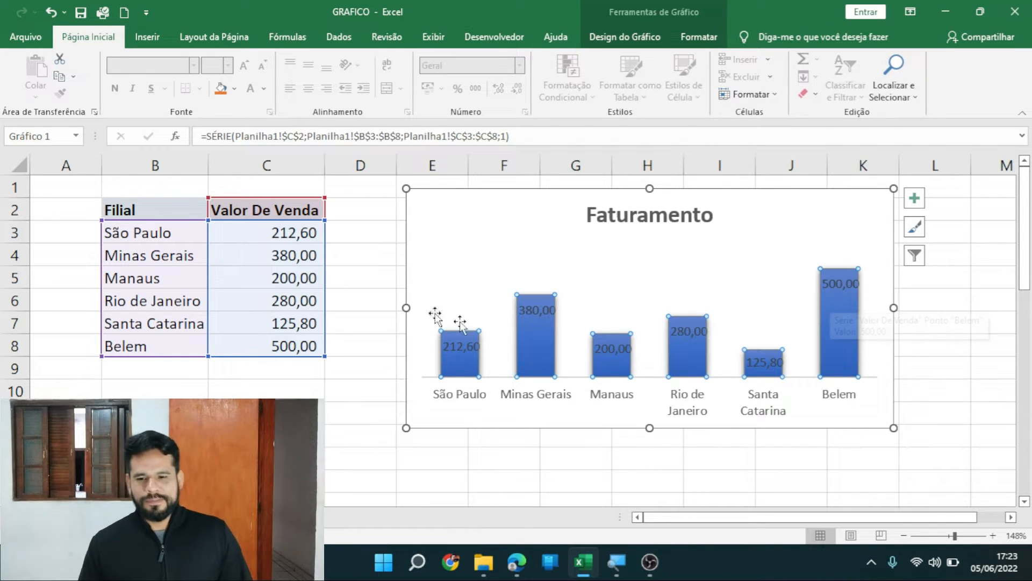
pyautogui.click(330, 409)
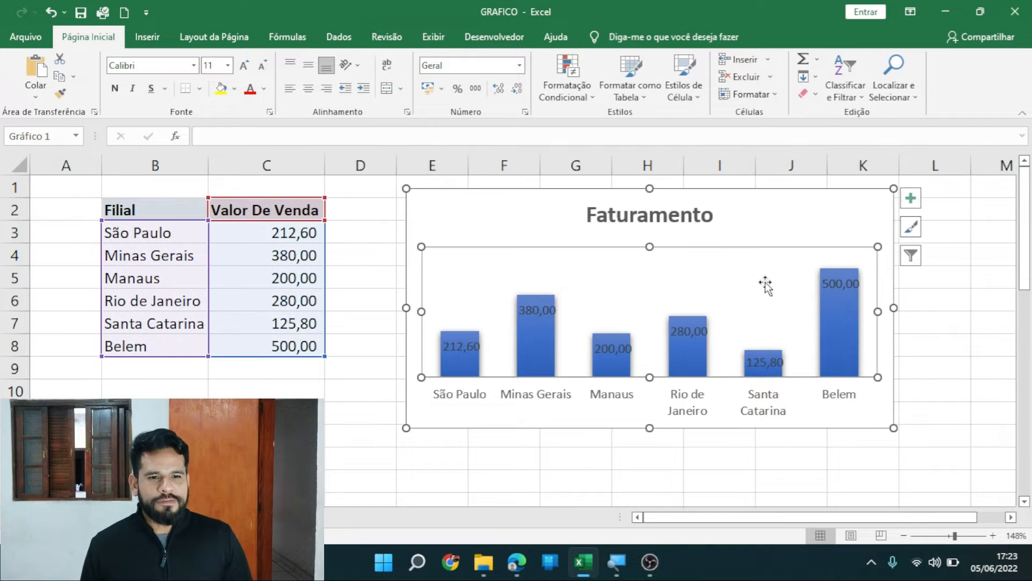
pyautogui.click(791, 290)
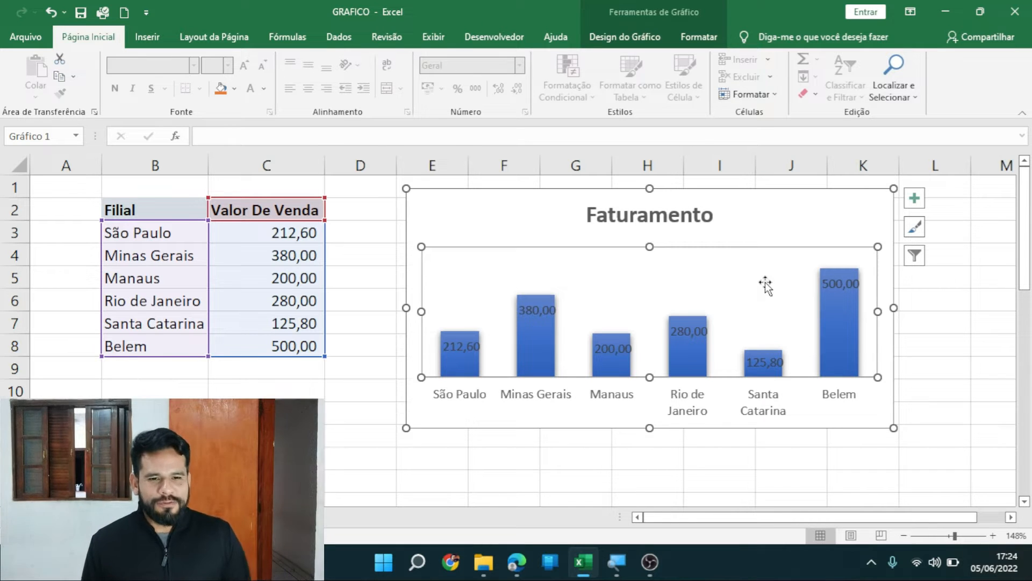
pyautogui.click(389, 455)
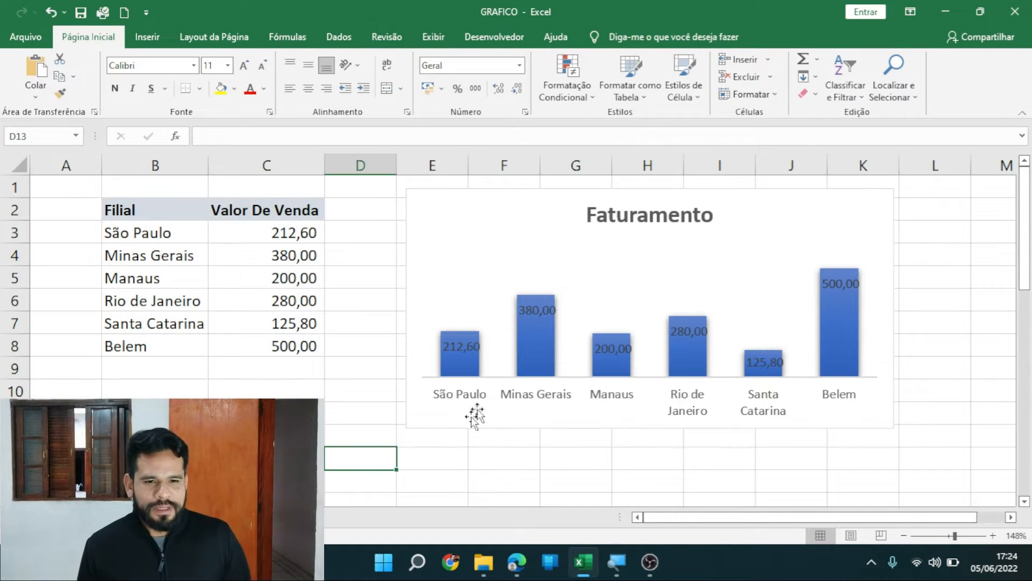
# Examine the fill and border options in the chart area's format settings, and close them without changing anything.
pyautogui.click(481, 218)
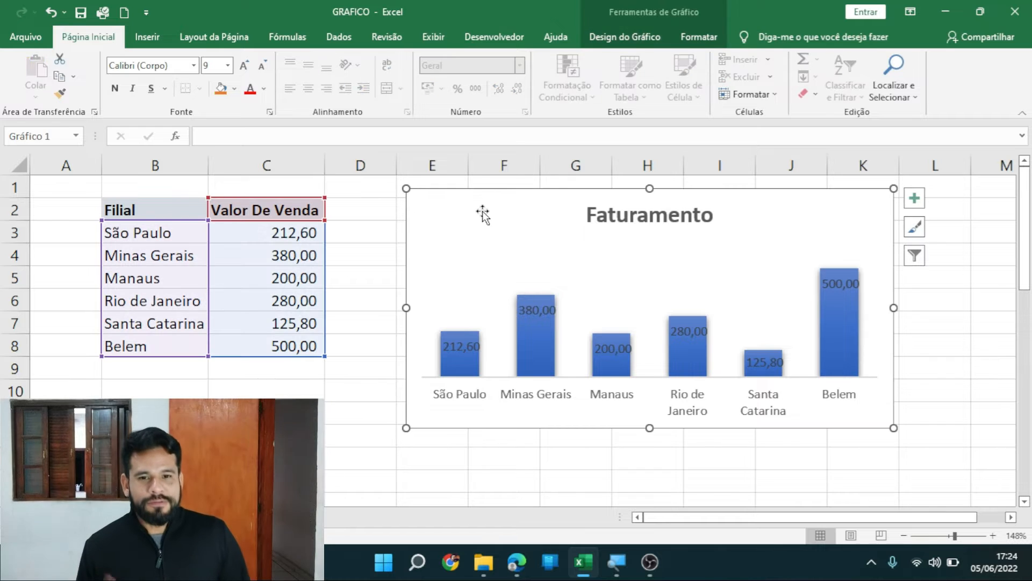
pyautogui.rightClick(483, 212)
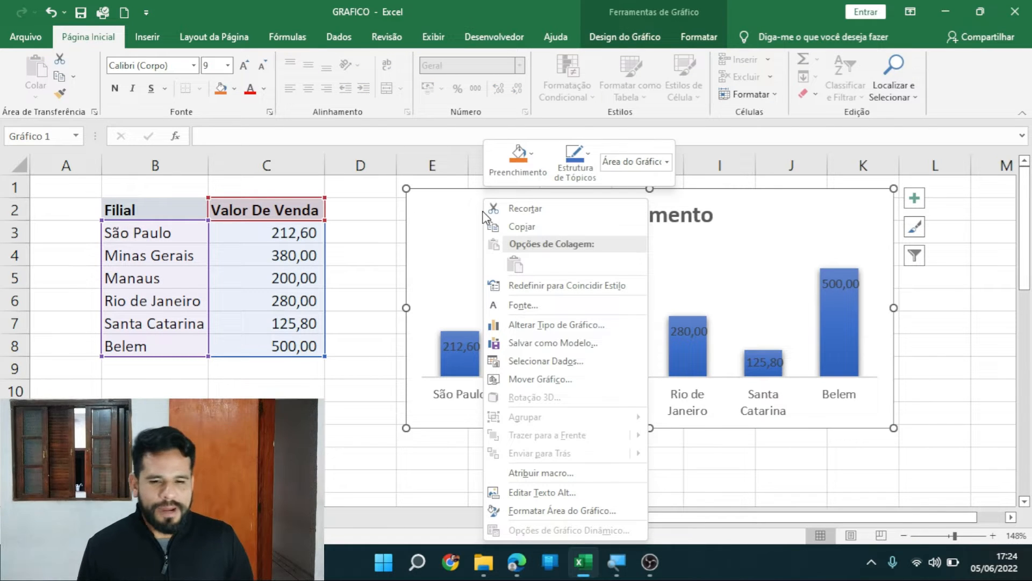
pyautogui.click(569, 513)
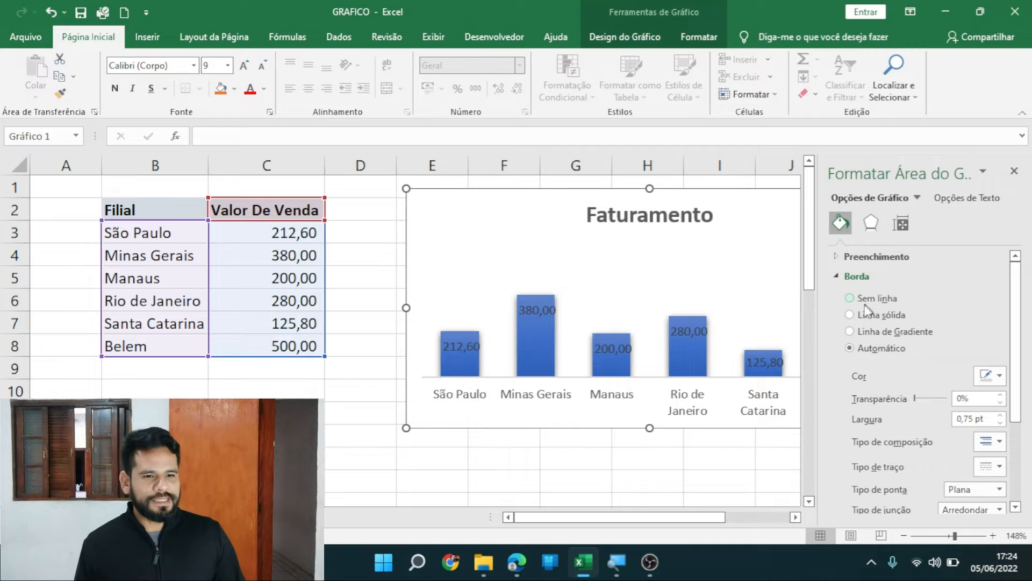
pyautogui.click(764, 458)
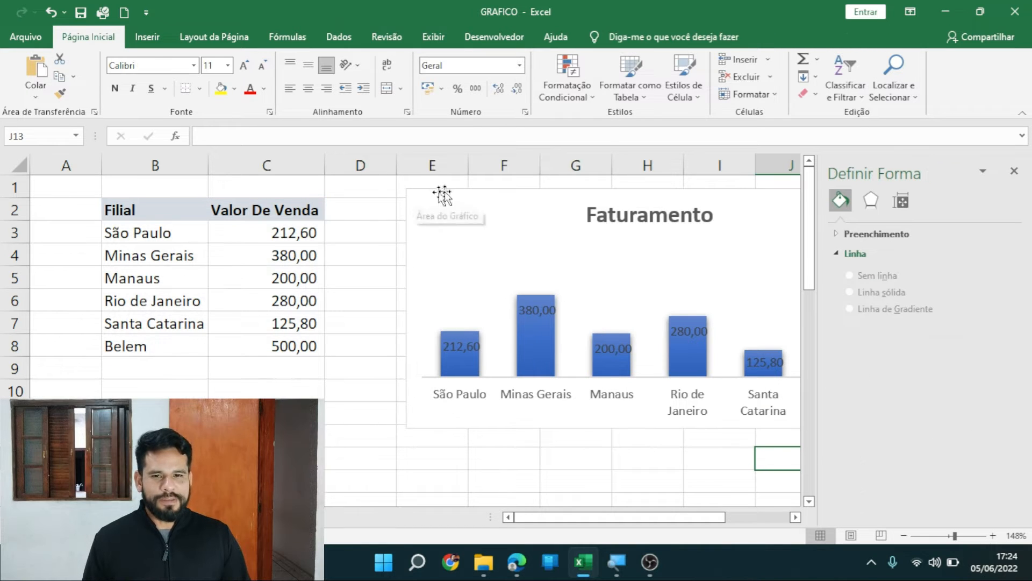
pyautogui.click(841, 234)
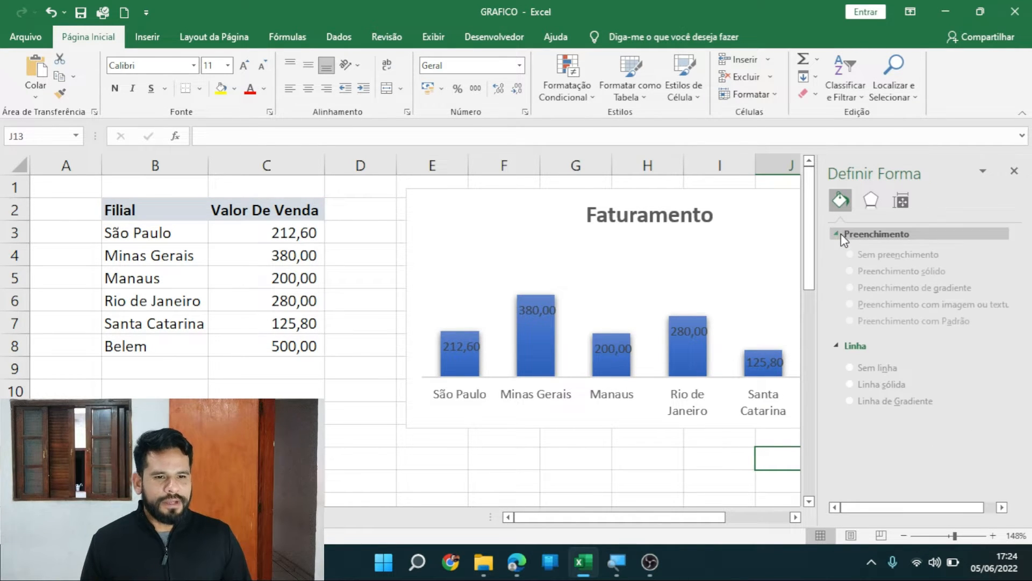
pyautogui.click(612, 469)
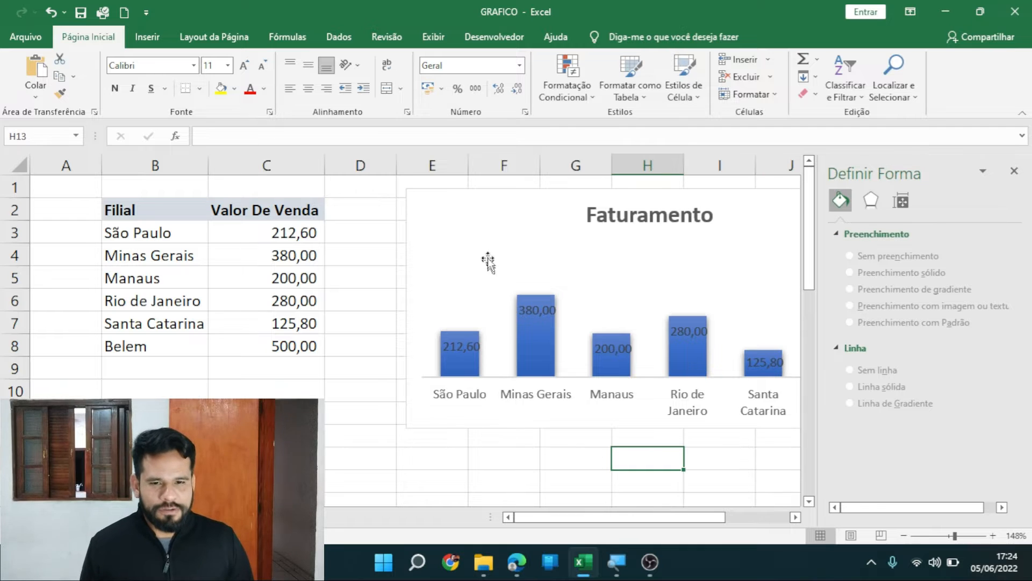
pyautogui.click(1014, 171)
pyautogui.click(767, 258)
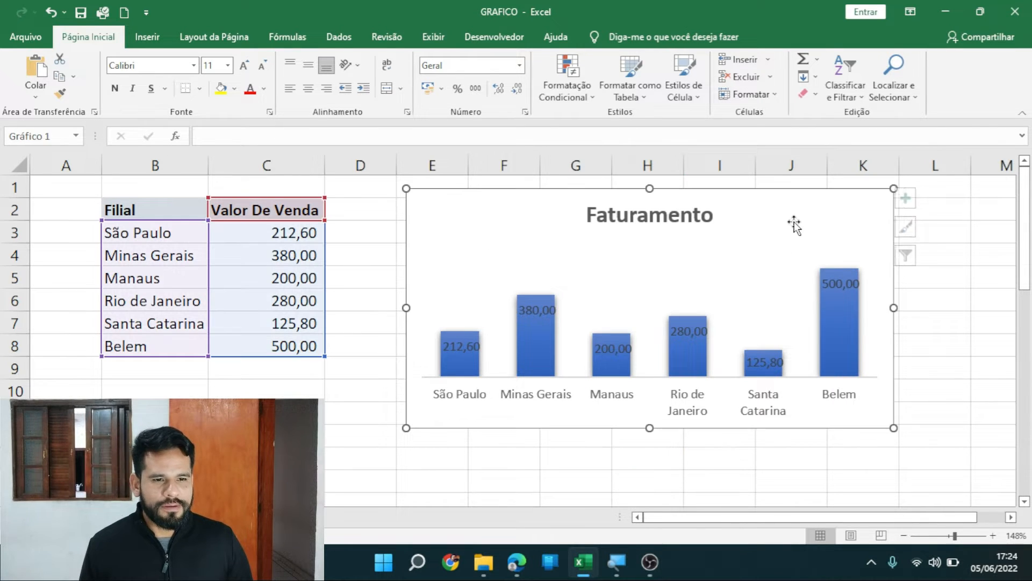
pyautogui.rightClick(453, 424)
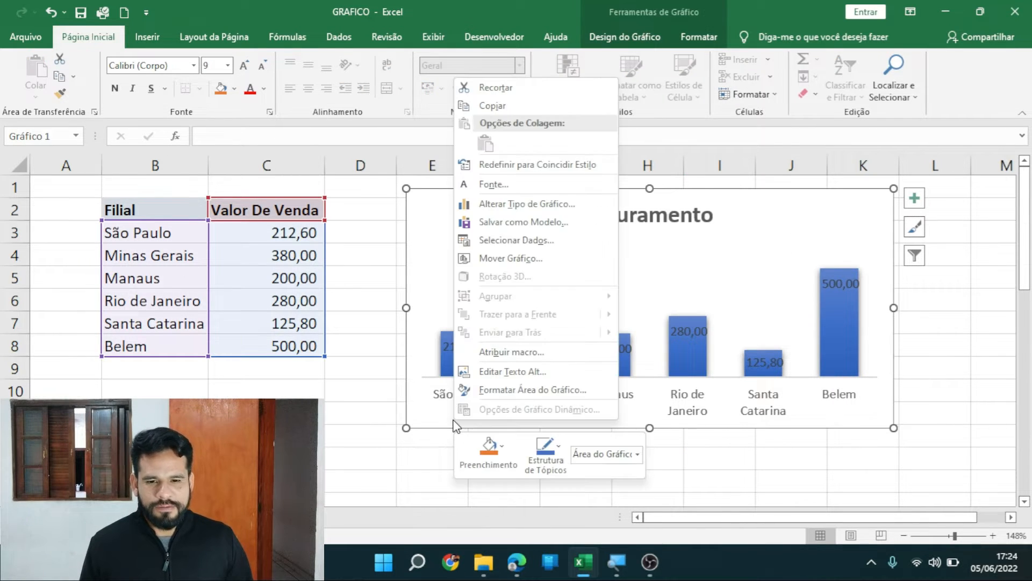
pyautogui.click(511, 390)
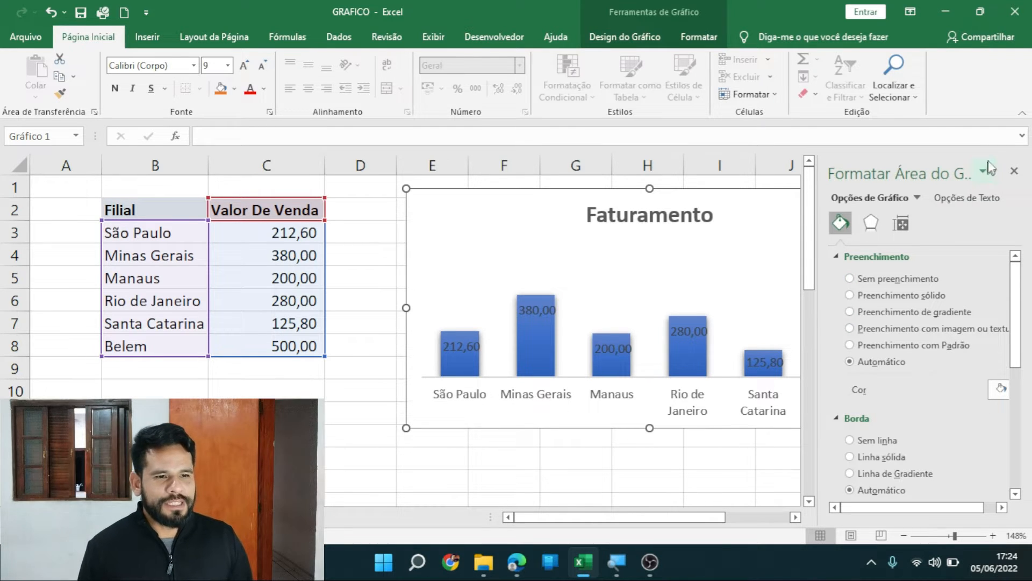
pyautogui.click(1014, 171)
pyautogui.click(1006, 252)
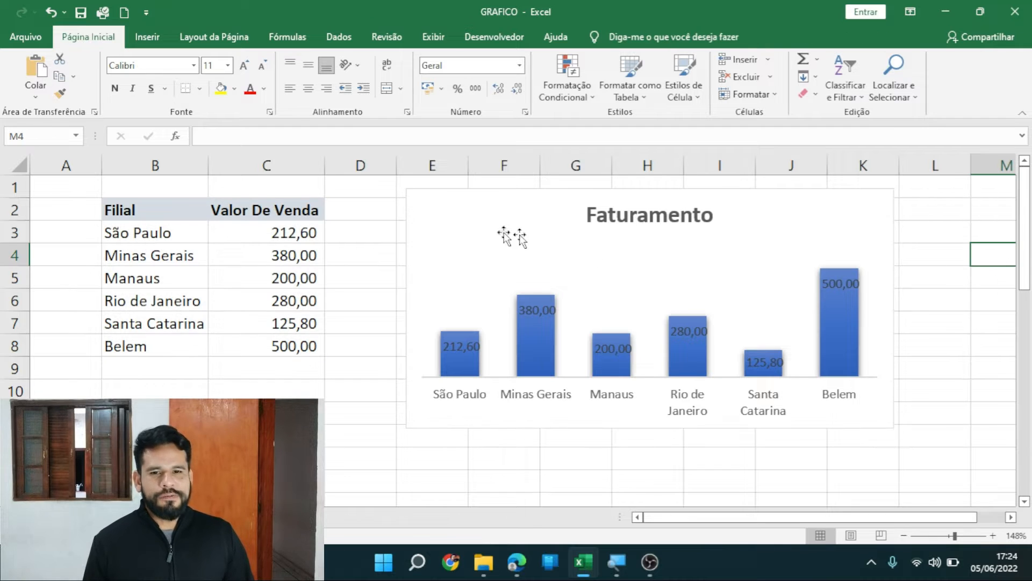
# Fill the entire worksheet with a medium blue-grey theme colour.
pyautogui.moveTo(379, 164); pyautogui.dragTo(925, 177)
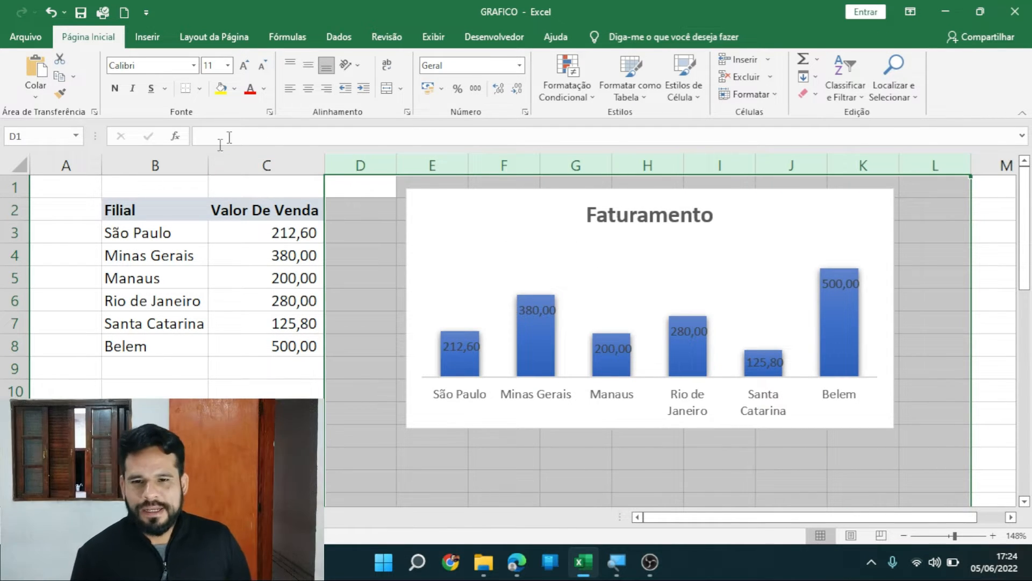
pyautogui.moveTo(365, 164); pyautogui.dragTo(65, 164)
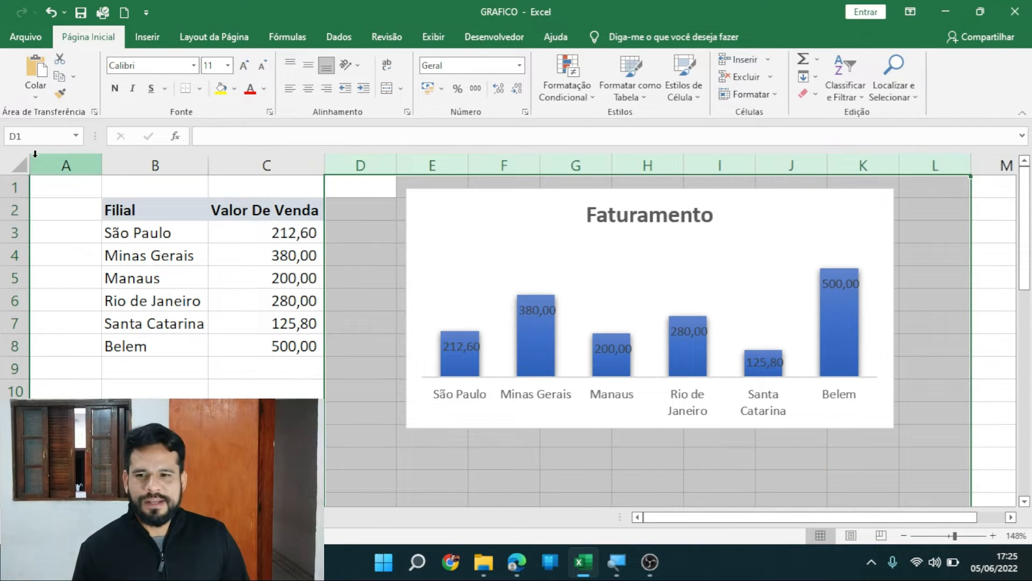
pyautogui.click(16, 160)
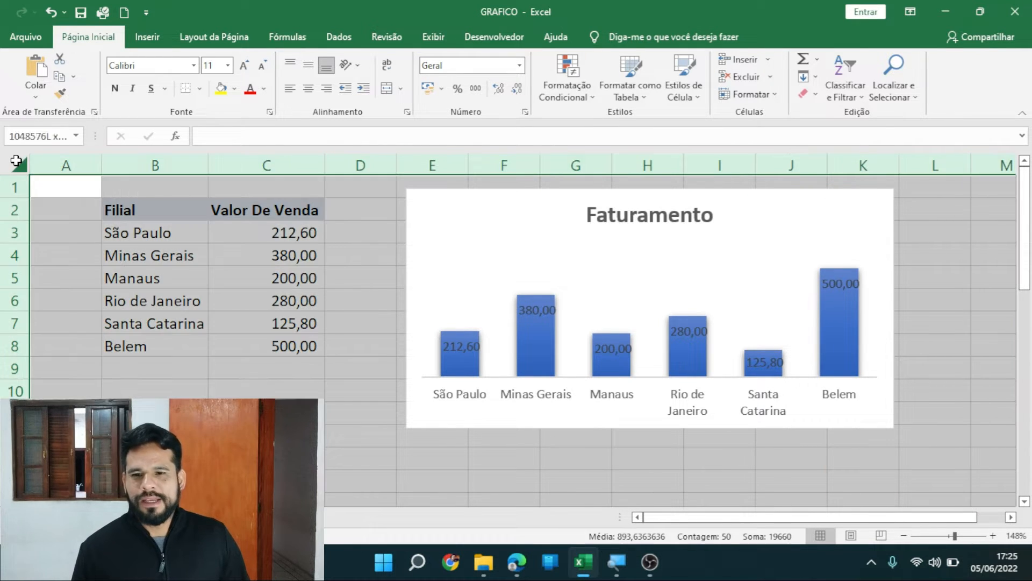
pyautogui.click(234, 88)
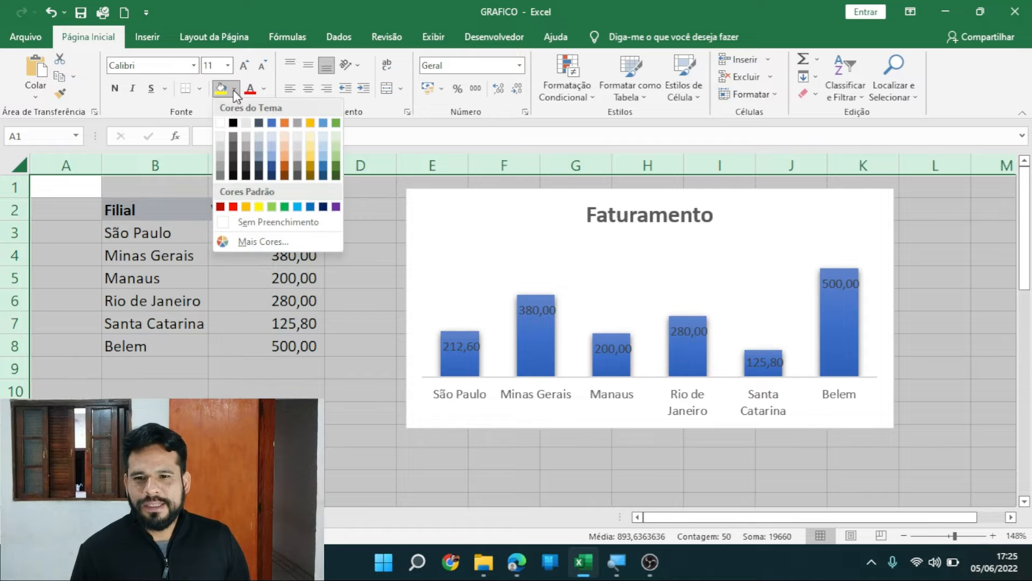
pyautogui.click(260, 153)
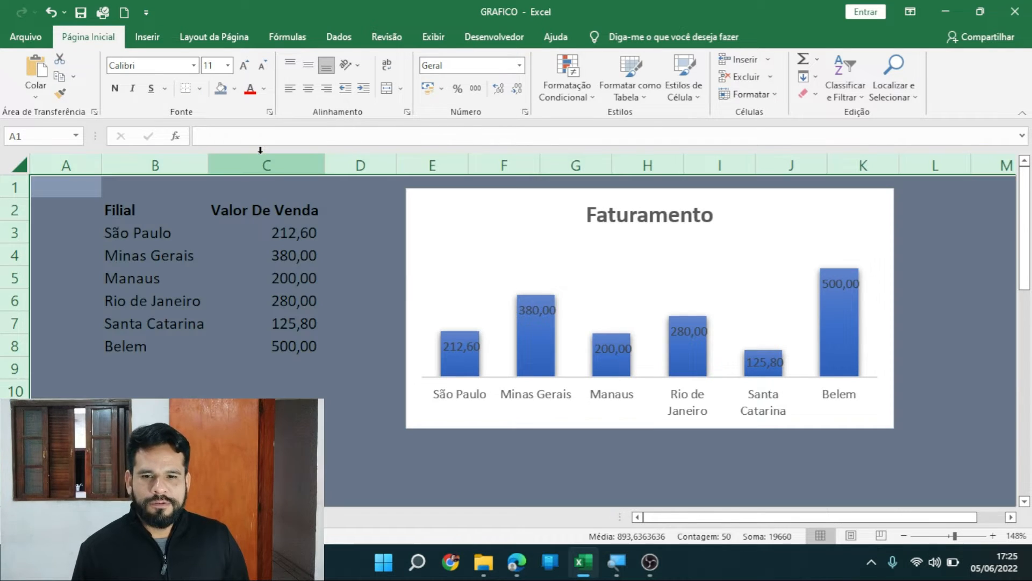
pyautogui.click(221, 458)
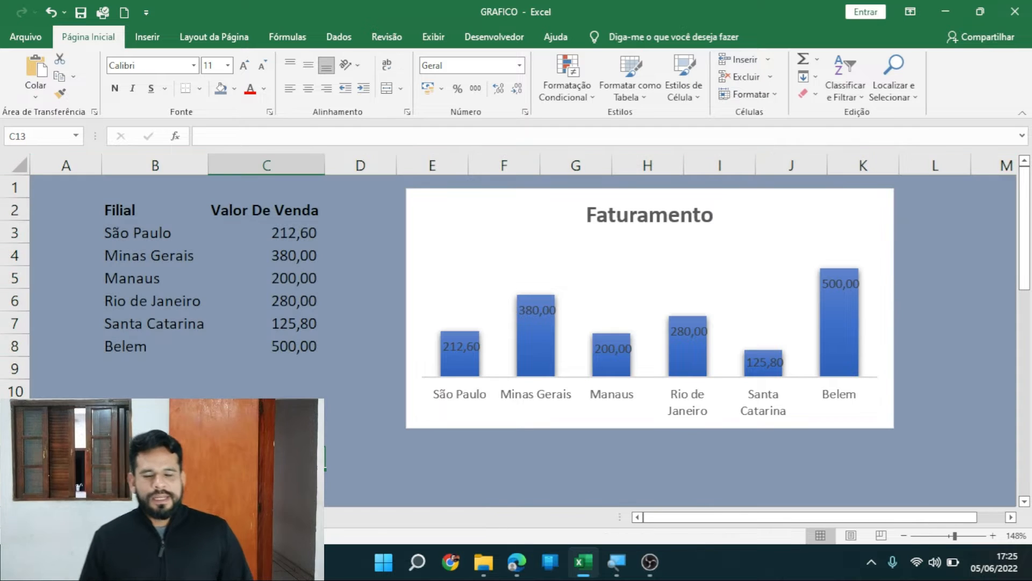
# Set the Faturamento chart area's fill to no fill (Sem preenchimento).
pyautogui.click(429, 240)
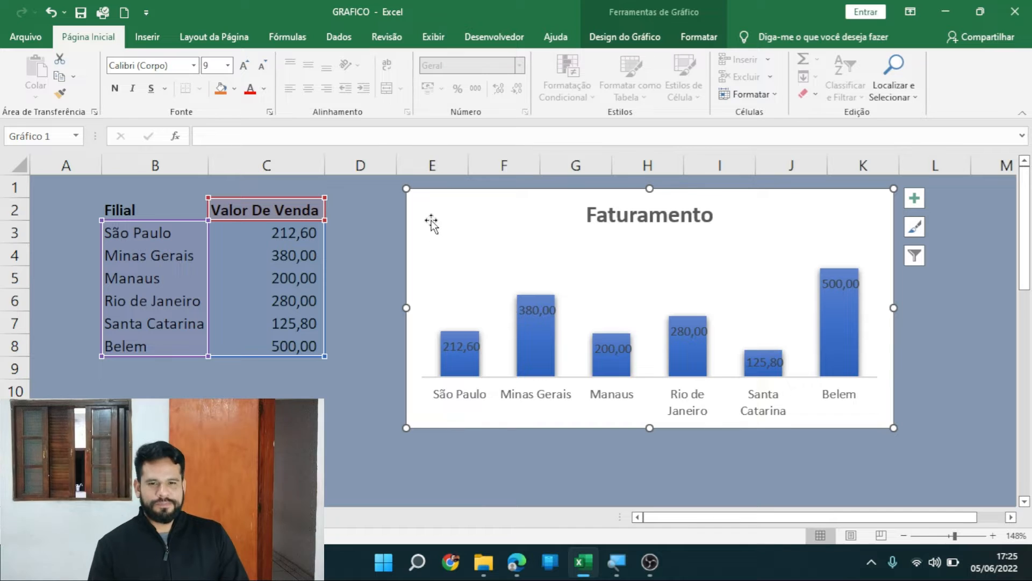
pyautogui.rightClick(431, 221)
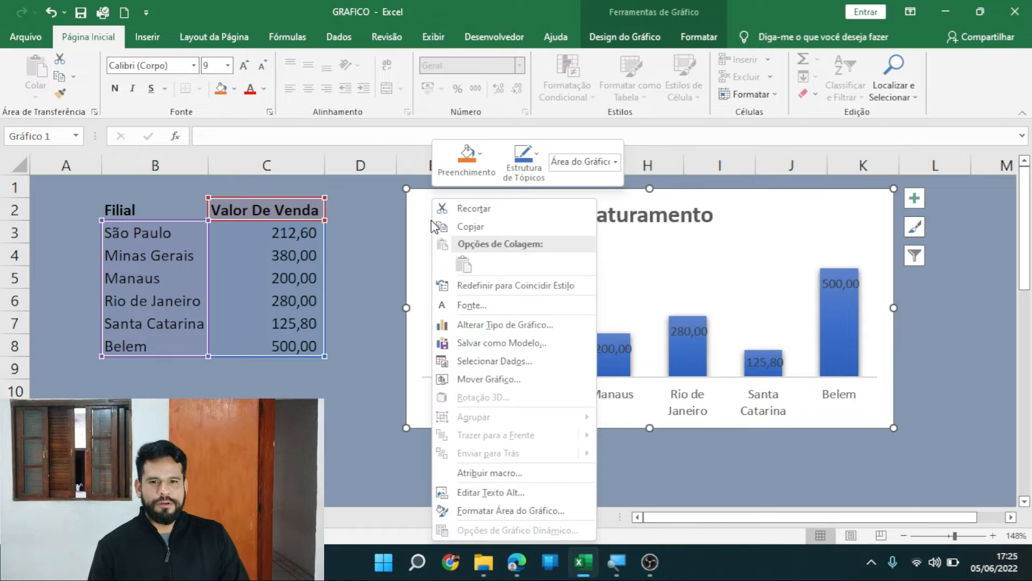
pyautogui.click(496, 511)
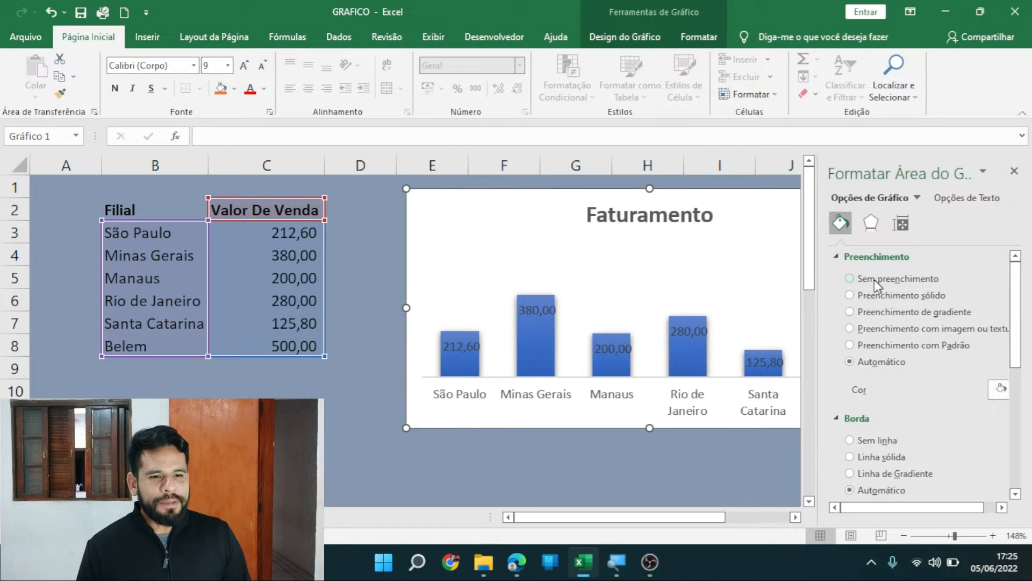
pyautogui.click(850, 279)
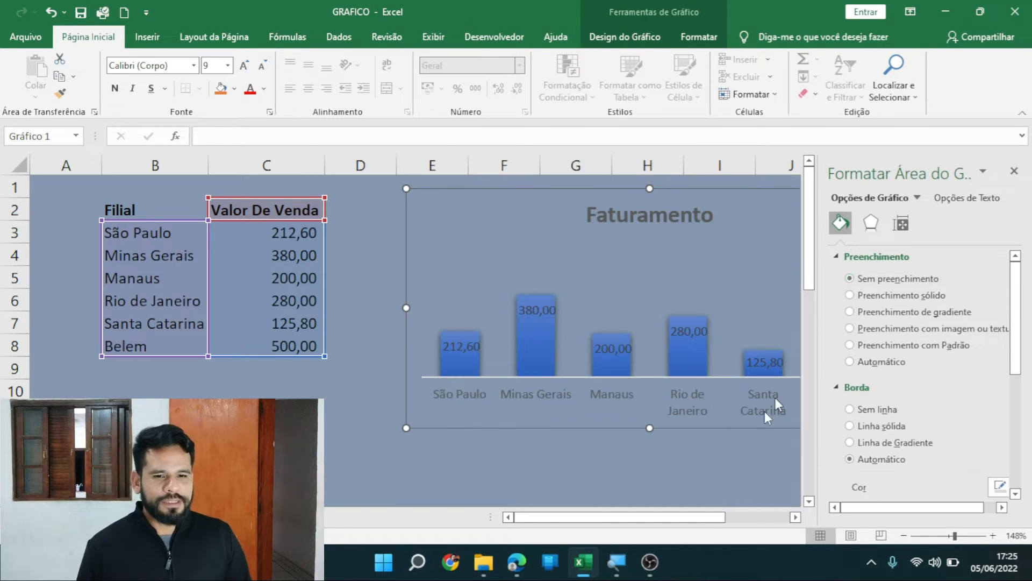
pyautogui.click(686, 475)
# Move the Faturamento chart left so that its edge overlaps the Valor De Venda column.
pyautogui.click(670, 293)
pyautogui.click(672, 269)
pyautogui.moveTo(681, 191); pyautogui.dragTo(587, 196)
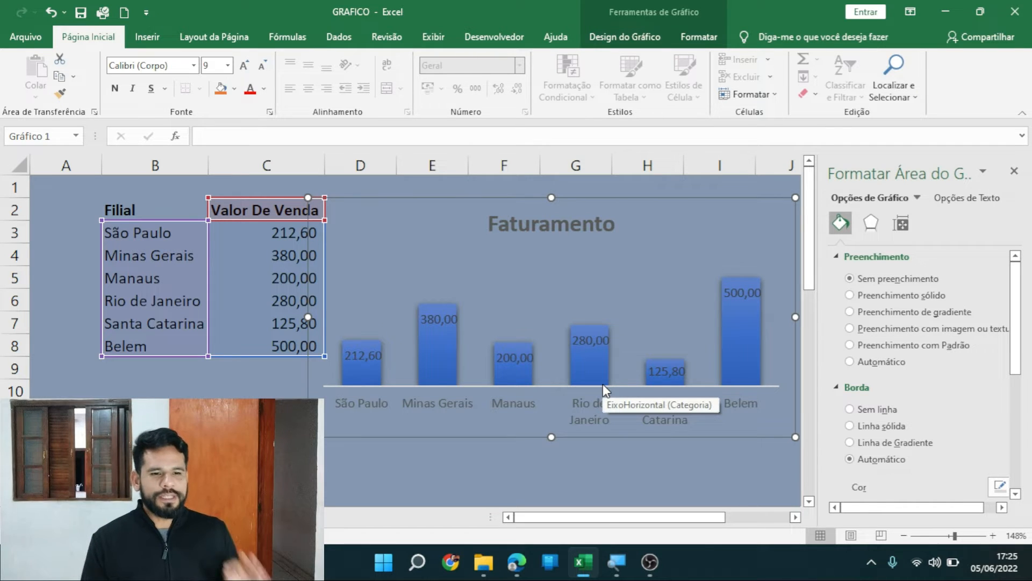
pyautogui.click(503, 481)
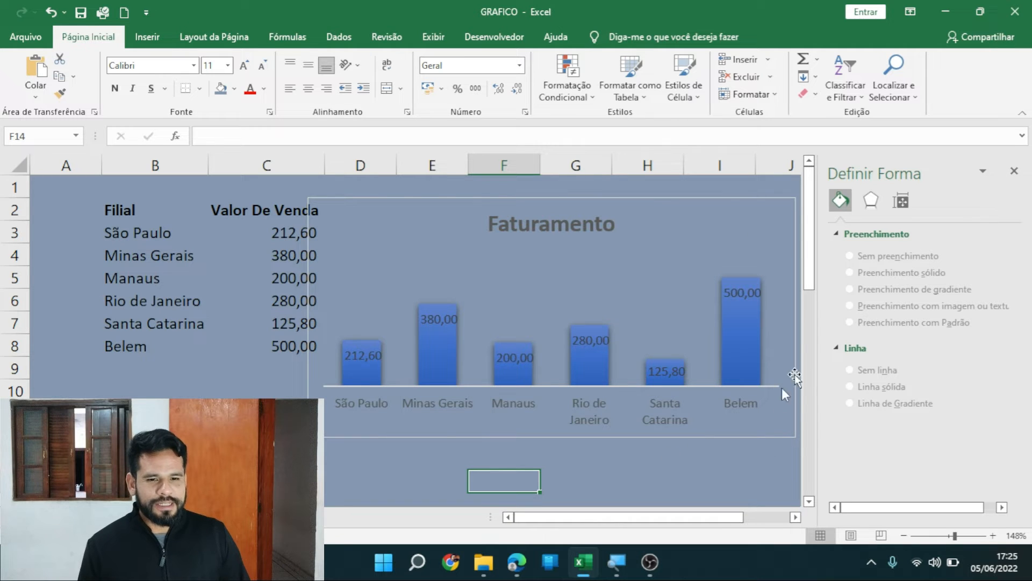
# Set the Faturamento chart area's border to no line (Sem linha) and close the format settings.
pyautogui.click(734, 208)
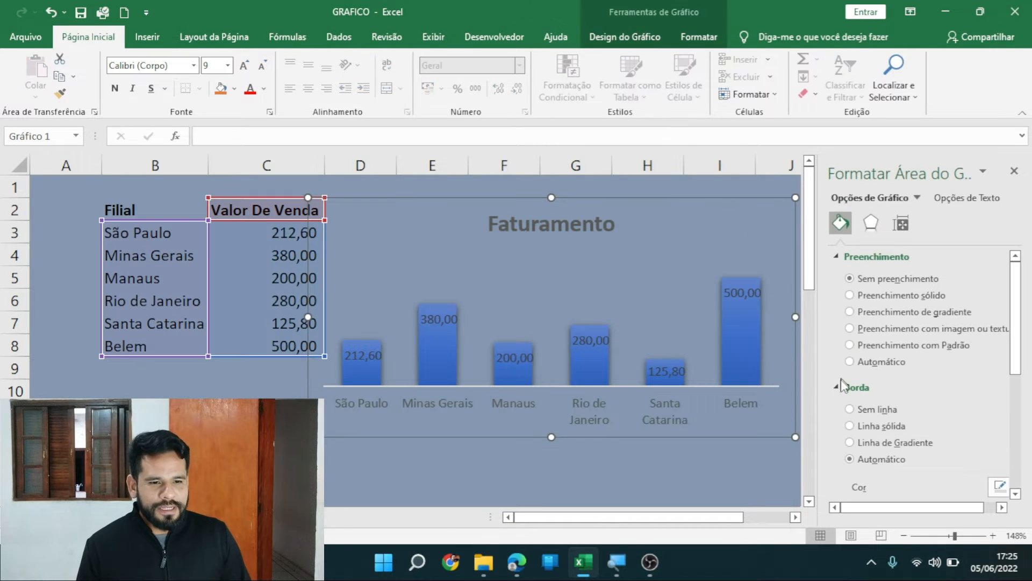
pyautogui.click(852, 409)
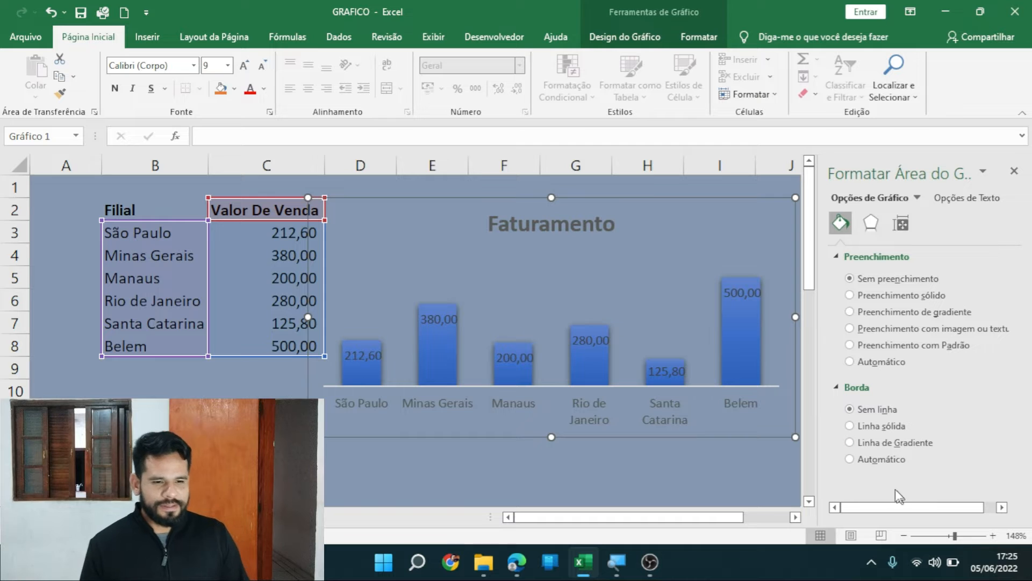
pyautogui.click(744, 483)
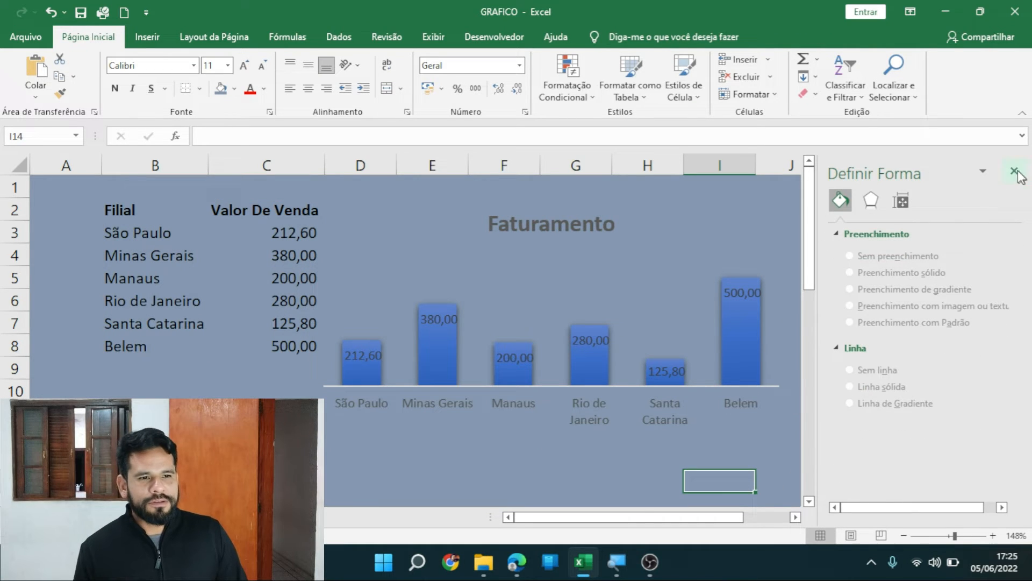
pyautogui.click(1015, 172)
# Move the Faturamento chart right, clear of the table, so that it sits over columns E to K.
pyautogui.click(964, 293)
pyautogui.click(715, 264)
pyautogui.moveTo(708, 201); pyautogui.dragTo(804, 215)
pyautogui.click(344, 395)
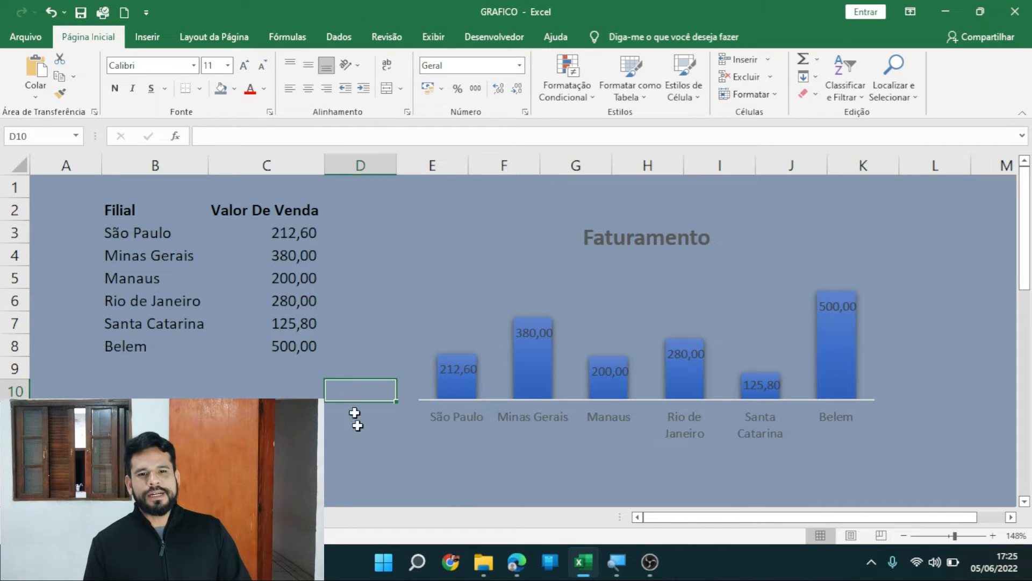
pyautogui.click(987, 447)
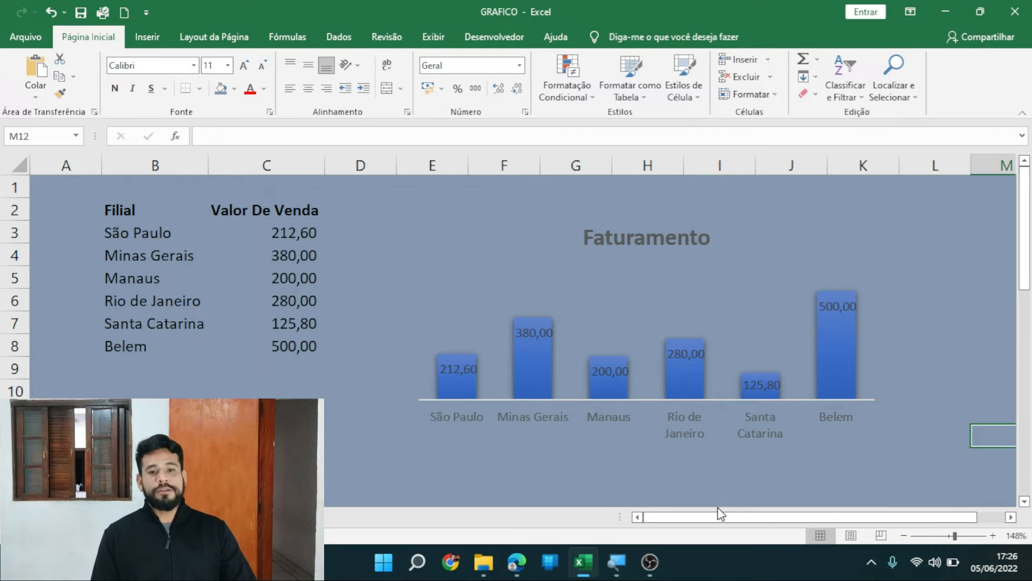
pyautogui.click(689, 379)
pyautogui.click(299, 389)
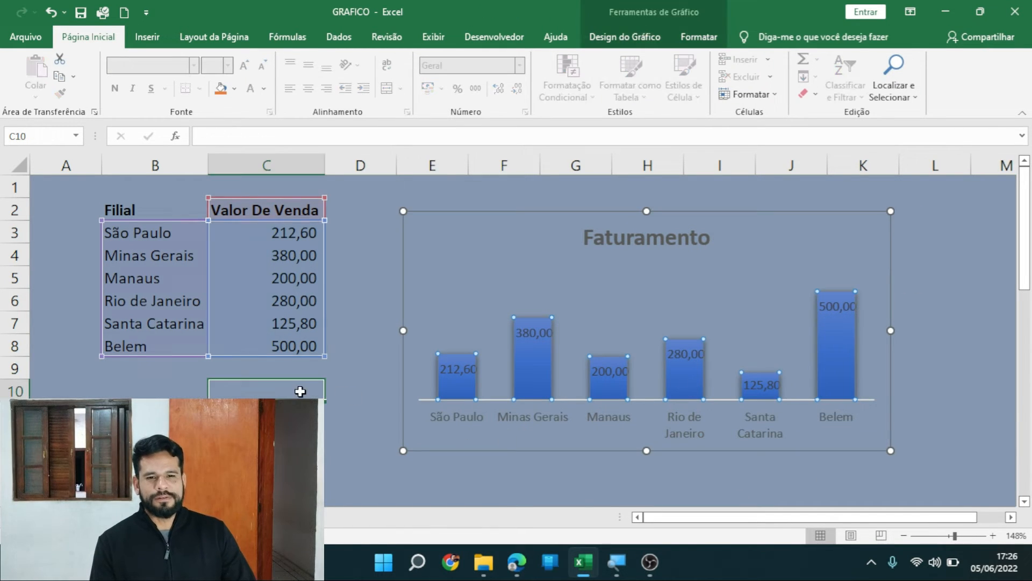
# Open the Faturamento chart area's format settings and view its shadow (Sombra) effect options.
pyautogui.click(702, 268)
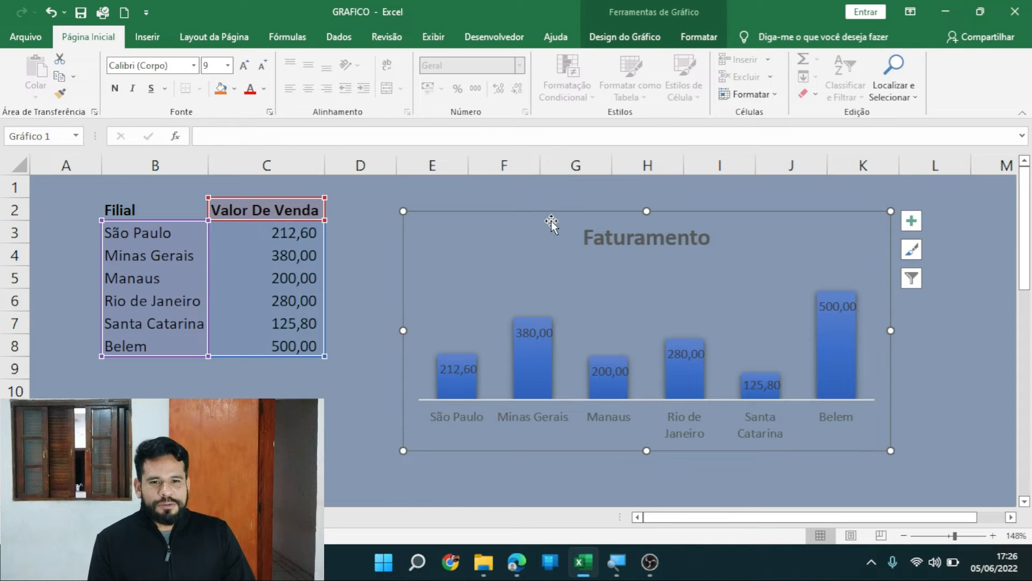
pyautogui.rightClick(552, 225)
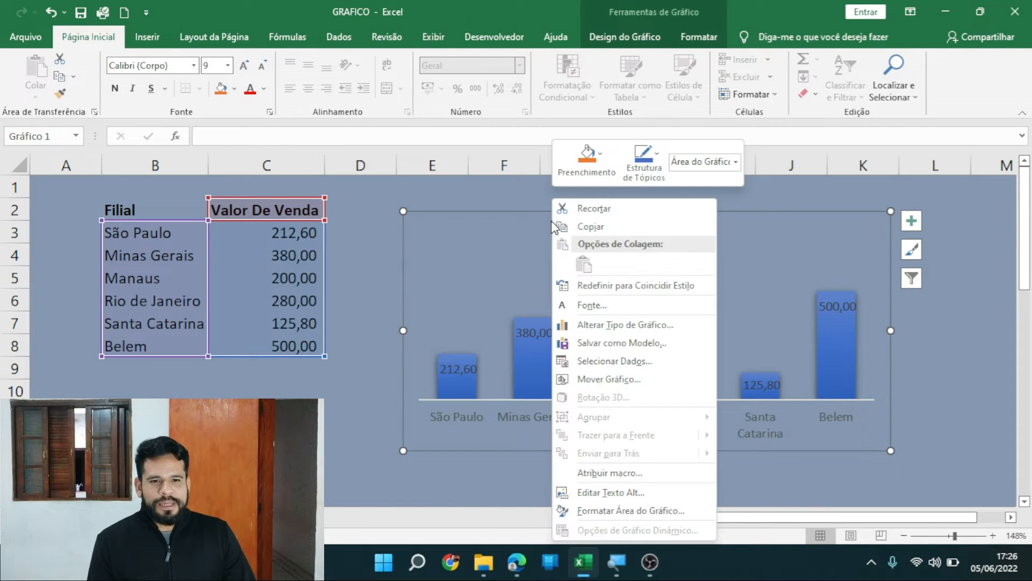
pyautogui.click(582, 515)
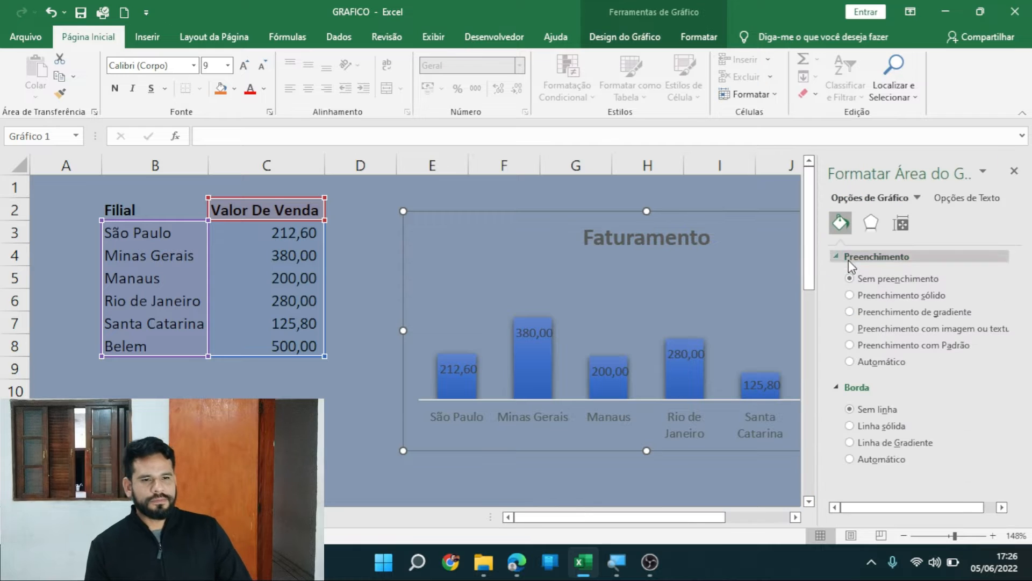
pyautogui.click(870, 223)
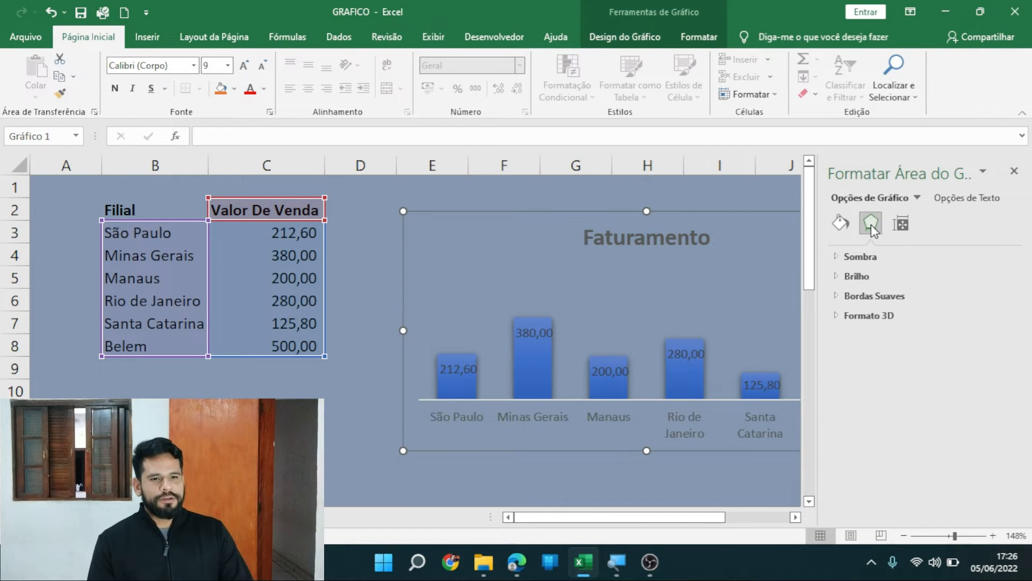
pyautogui.click(876, 257)
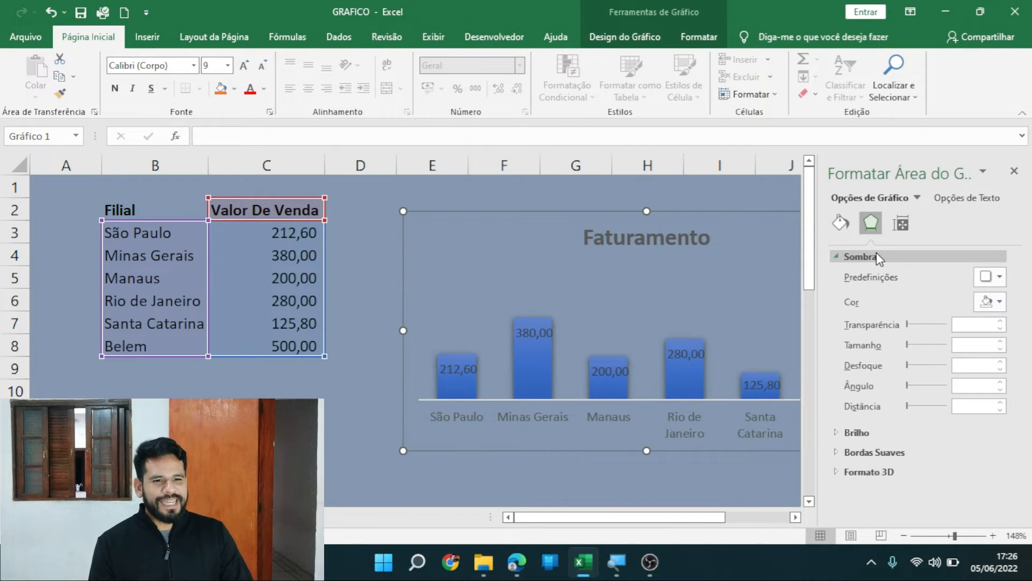
pyautogui.click(875, 434)
pyautogui.click(875, 434)
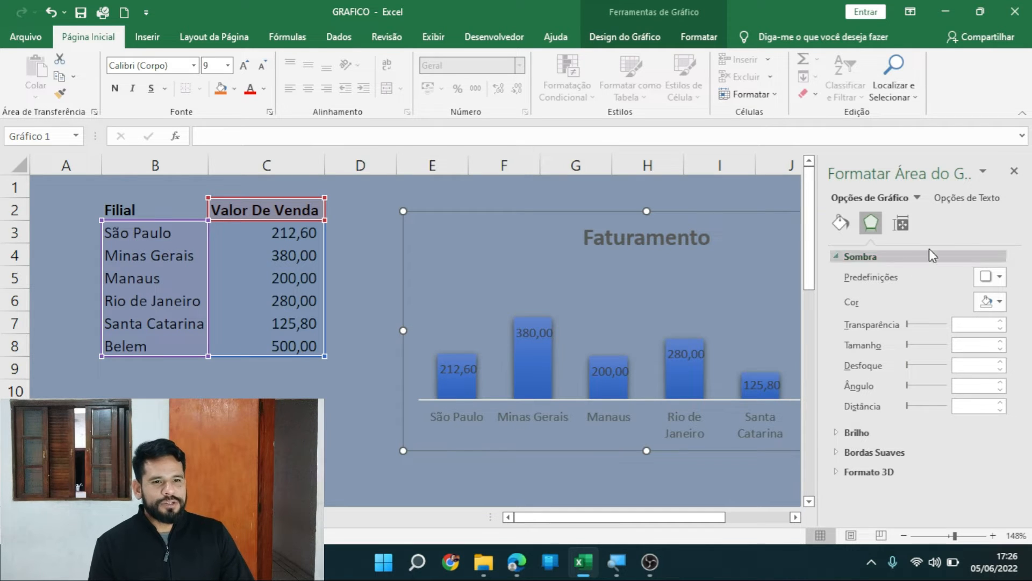
# Set the Faturamento chart's width scale (Largura da Escala) to 200% in its size properties.
pyautogui.click(910, 223)
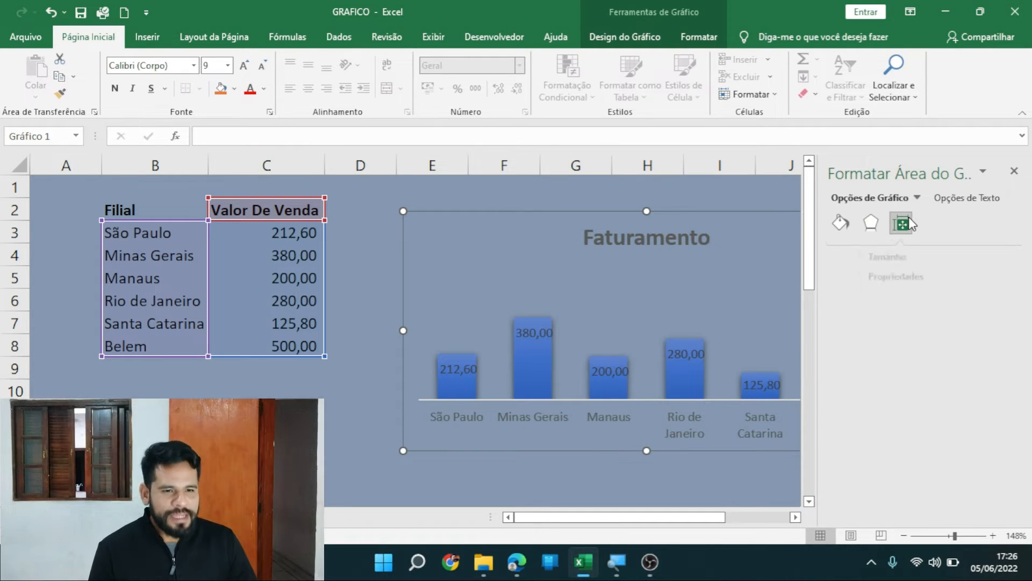
pyautogui.click(876, 257)
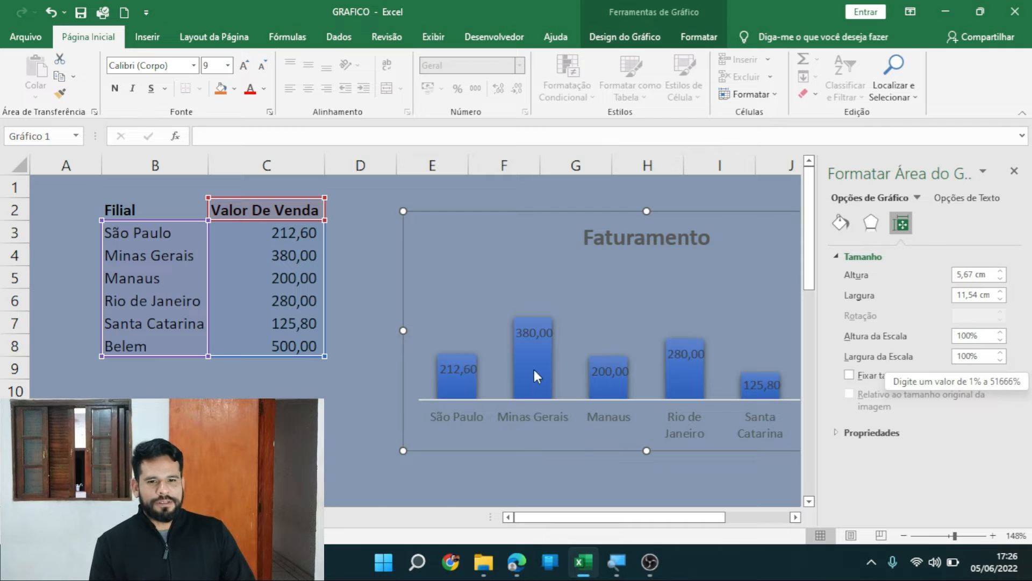
pyautogui.moveTo(537, 367)
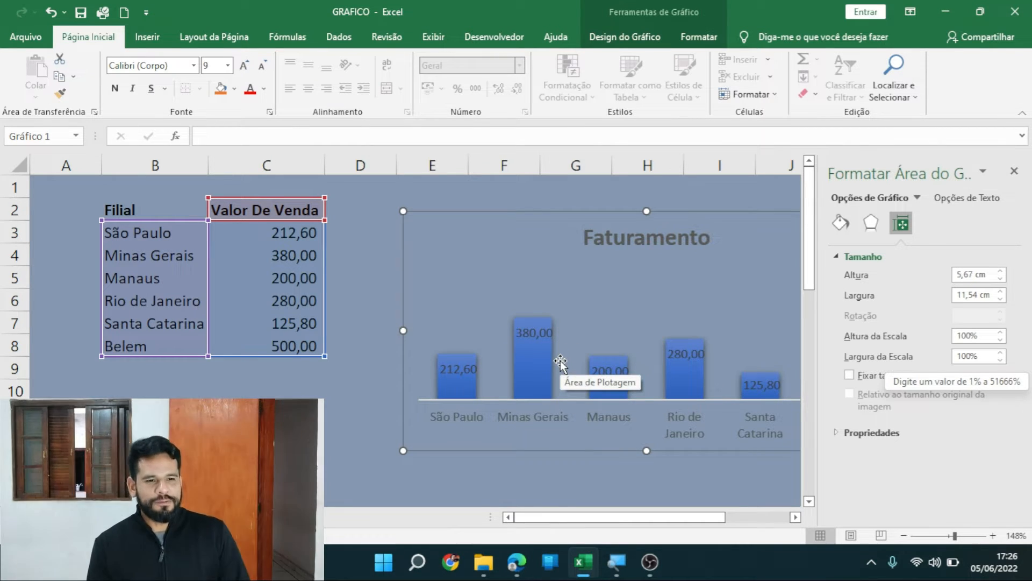
pyautogui.click(975, 357)
pyautogui.doubleClick(977, 357)
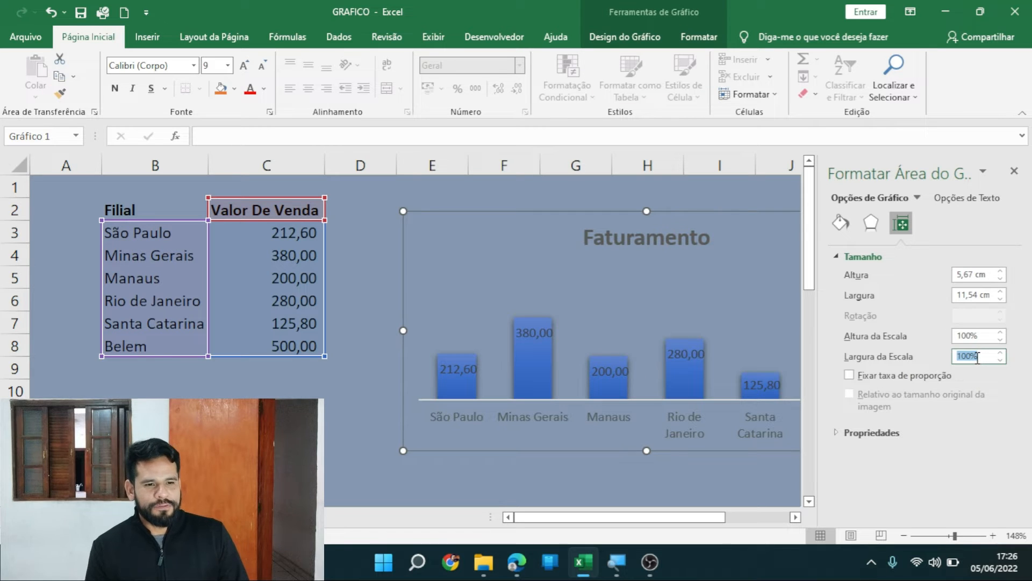
pyautogui.write('200')
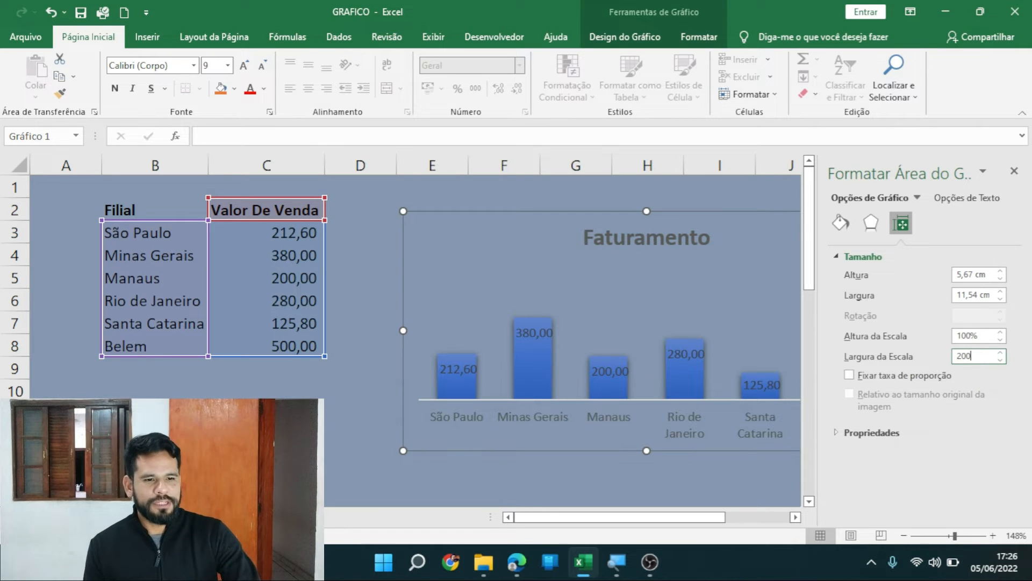
pyautogui.click(764, 489)
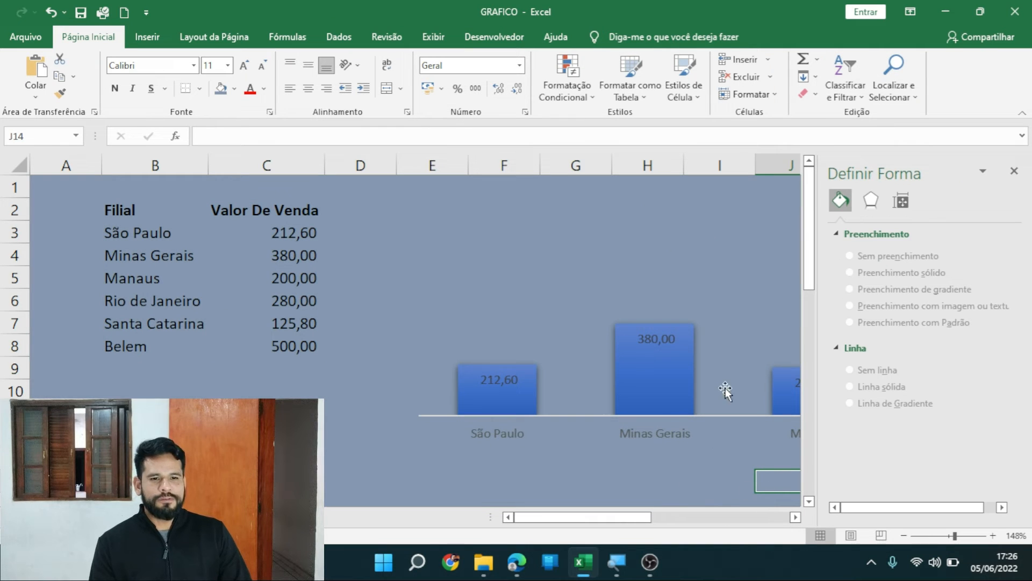
# Undo the Faturamento chart's width scaling and close the format settings.
pyautogui.click(534, 416)
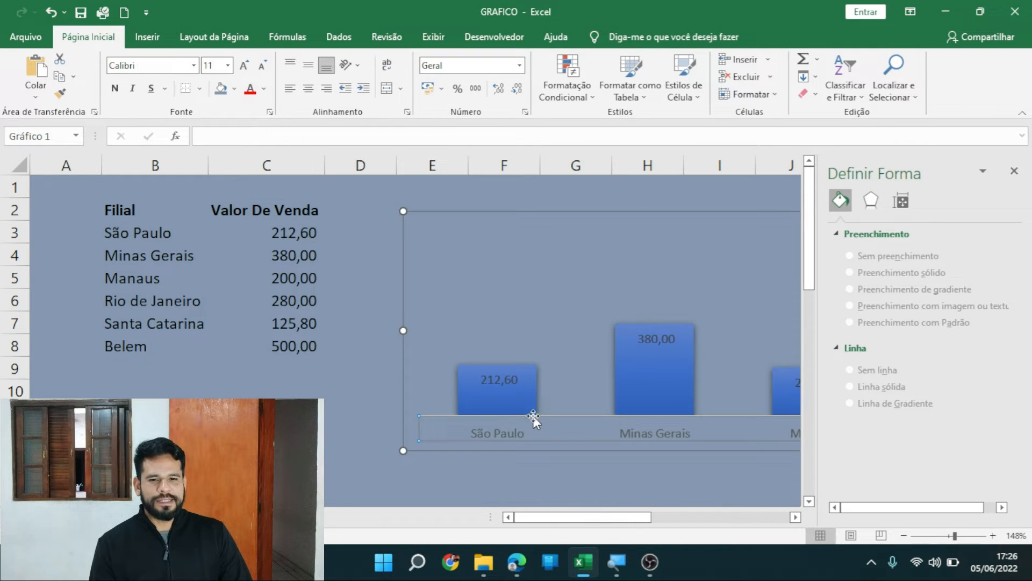
pyautogui.moveTo(577, 212); pyautogui.dragTo(375, 230)
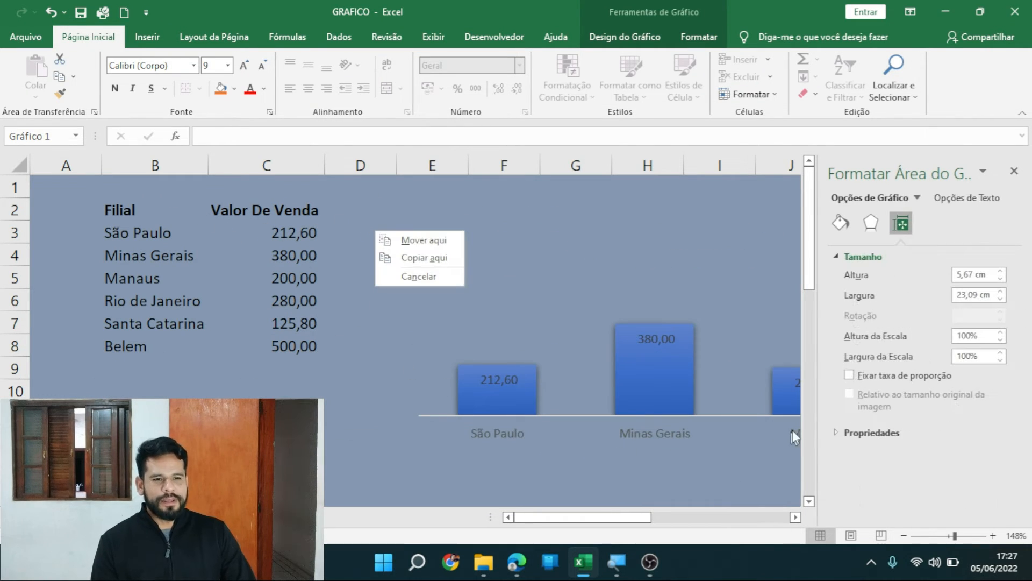
pyautogui.click(704, 479)
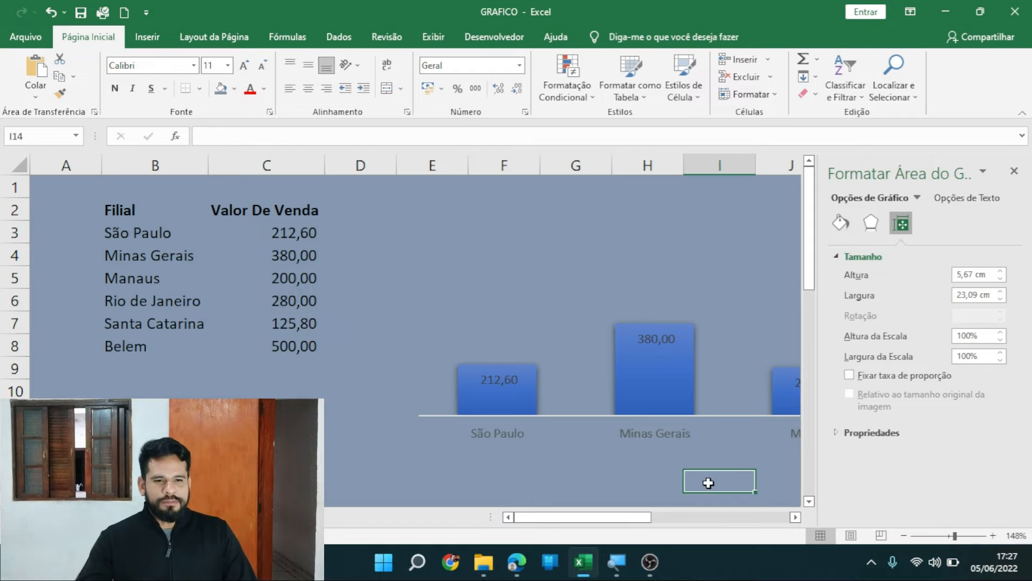
pyautogui.click(739, 447)
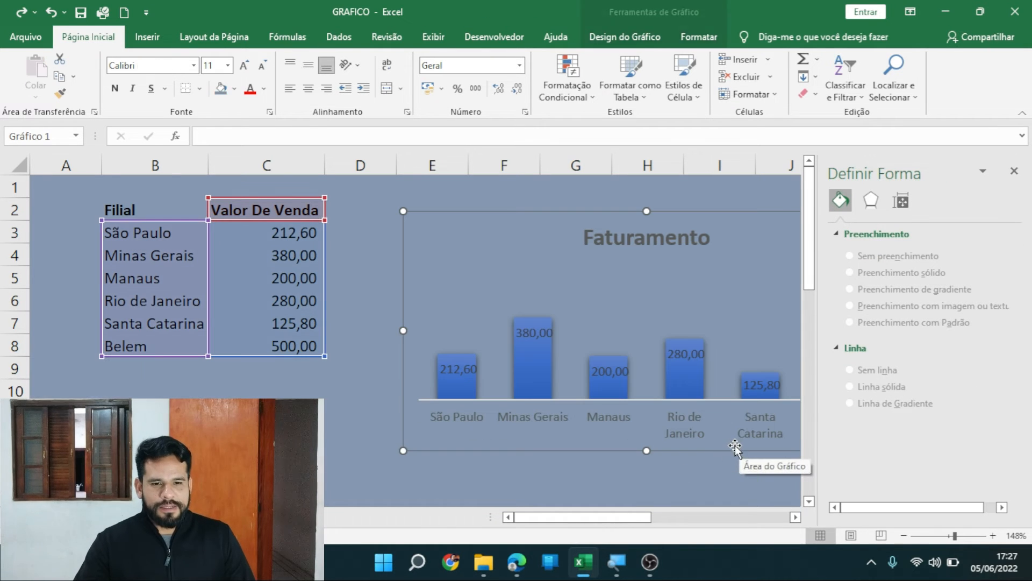
pyautogui.click(777, 192)
pyautogui.click(1015, 171)
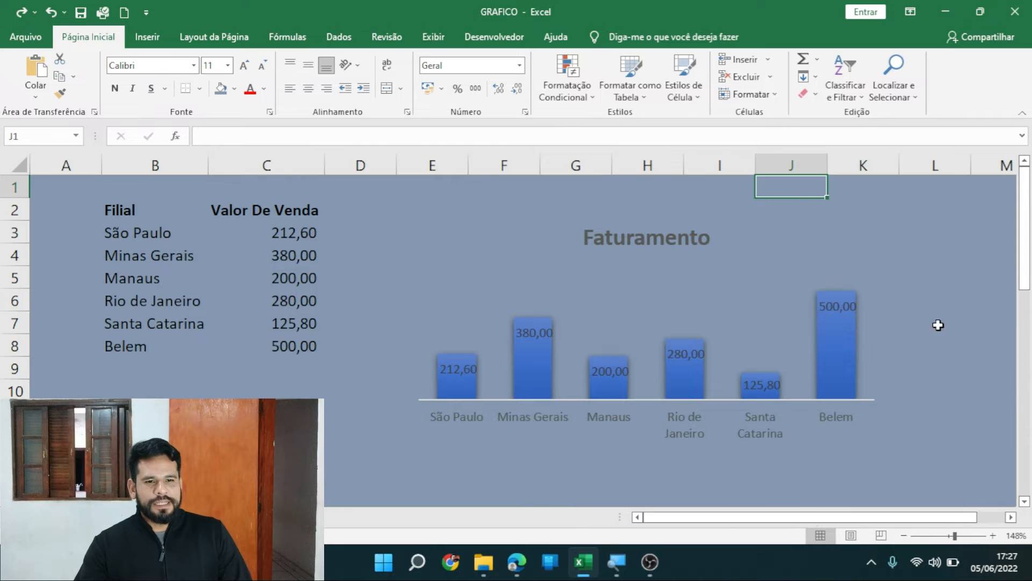
# Move the Faturamento chart left and slightly up so that it spans columns D to K beside the table.
pyautogui.click(922, 347)
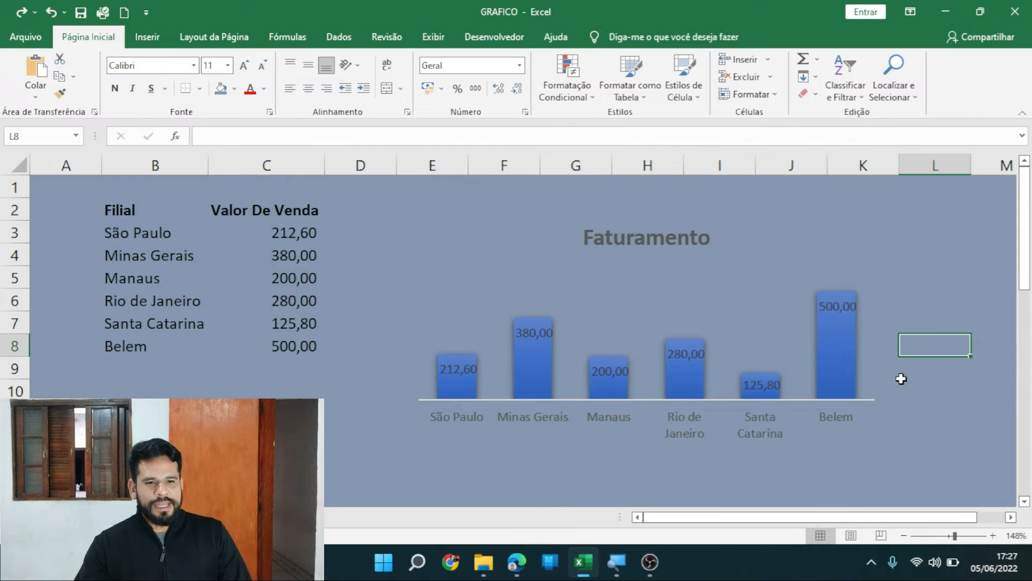
pyautogui.click(791, 263)
pyautogui.moveTo(845, 214); pyautogui.dragTo(798, 205)
pyautogui.click(920, 387)
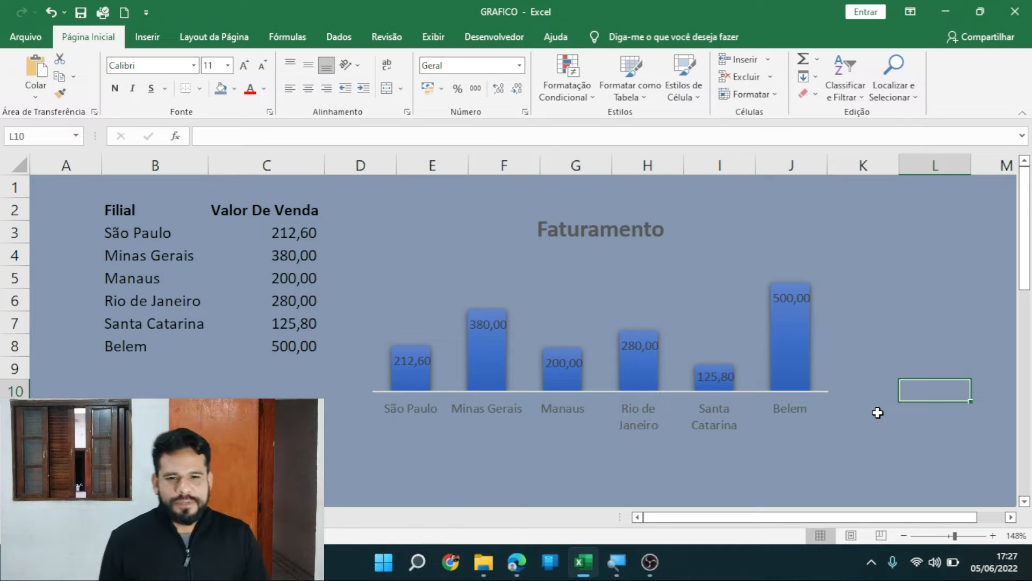
pyautogui.click(878, 412)
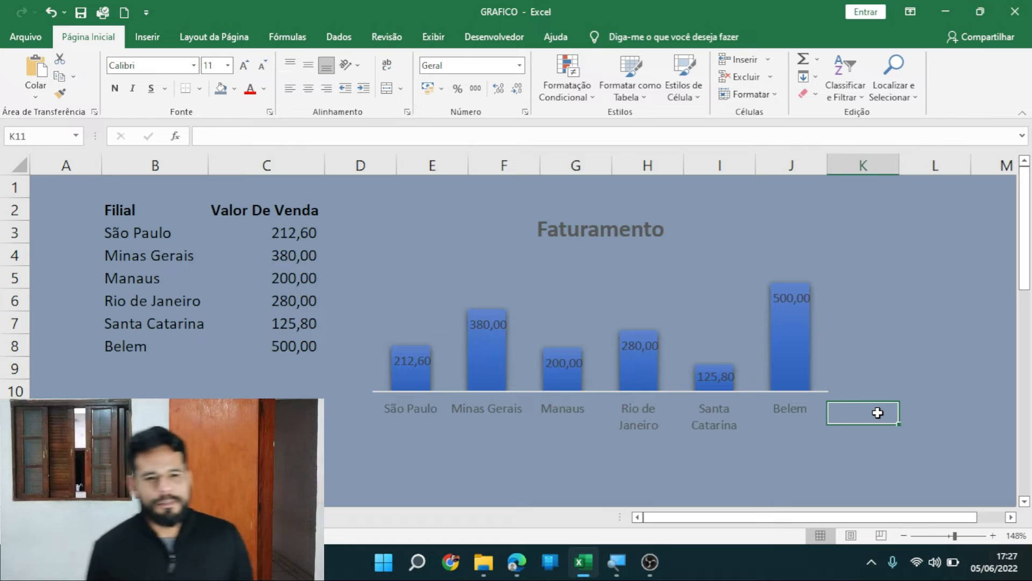
# Delete the Faturamento chart from the sheet, including its data series, and close the format settings.
pyautogui.click(802, 363)
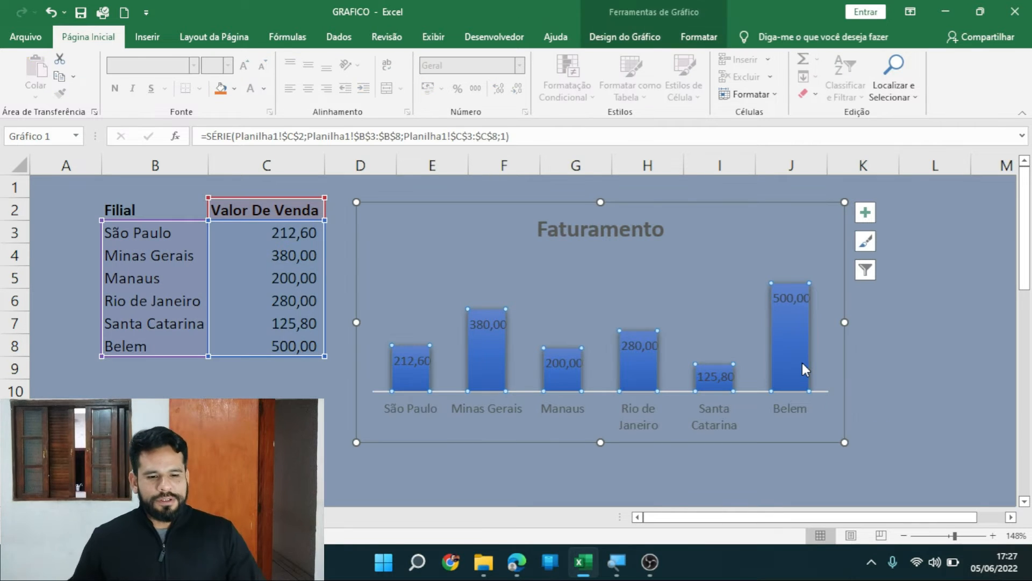
pyautogui.press('Delete')
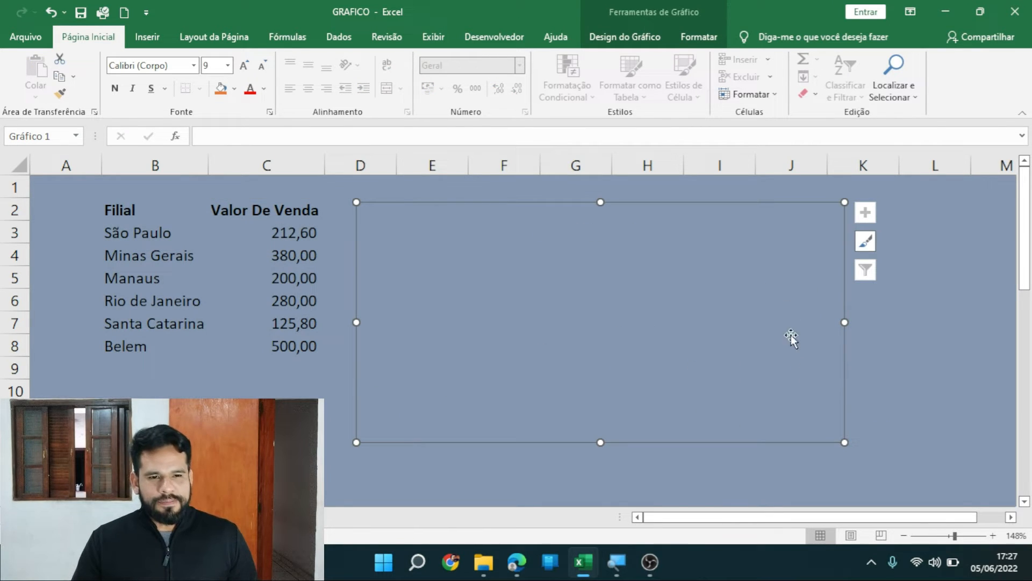
pyautogui.doubleClick(760, 208)
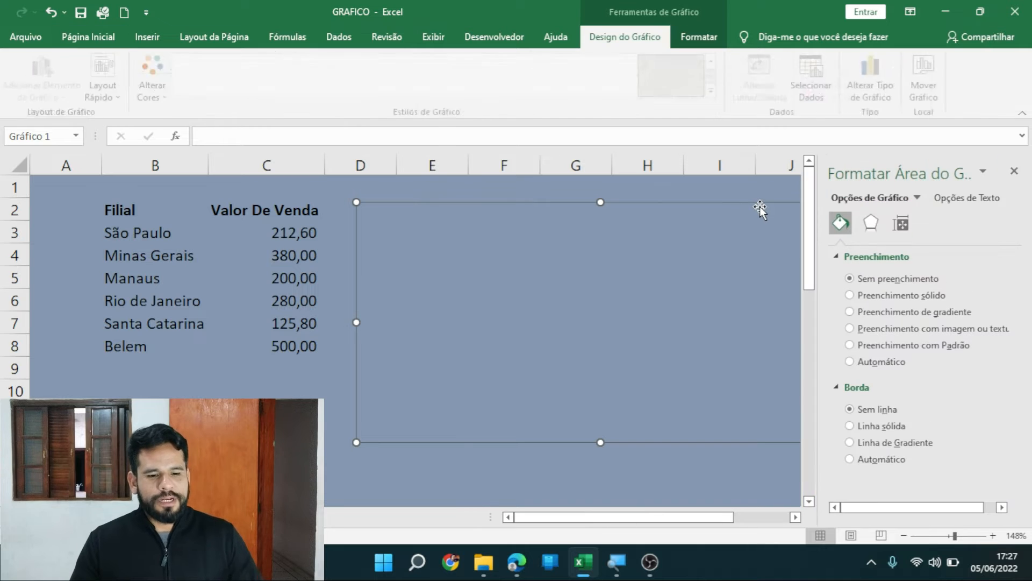
pyautogui.press('Delete')
pyautogui.click(621, 260)
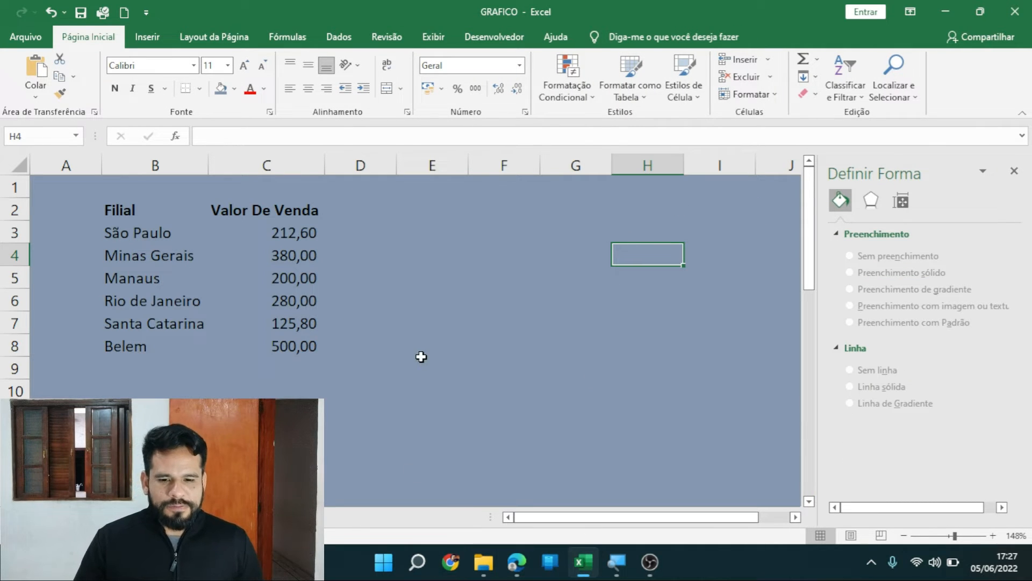
pyautogui.click(1014, 171)
# Examine the second Filial and Valor De Venda table in B17:C21, below the main table.
pyautogui.moveTo(647, 366); pyautogui.dragTo(719, 366)
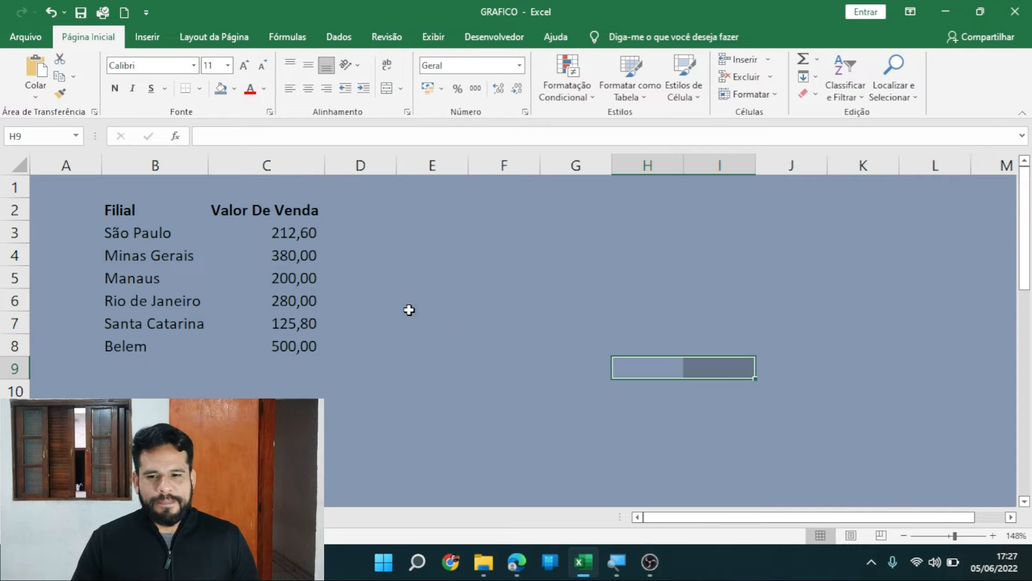
pyautogui.scroll(-3, 376, 291)
pyautogui.click(431, 318)
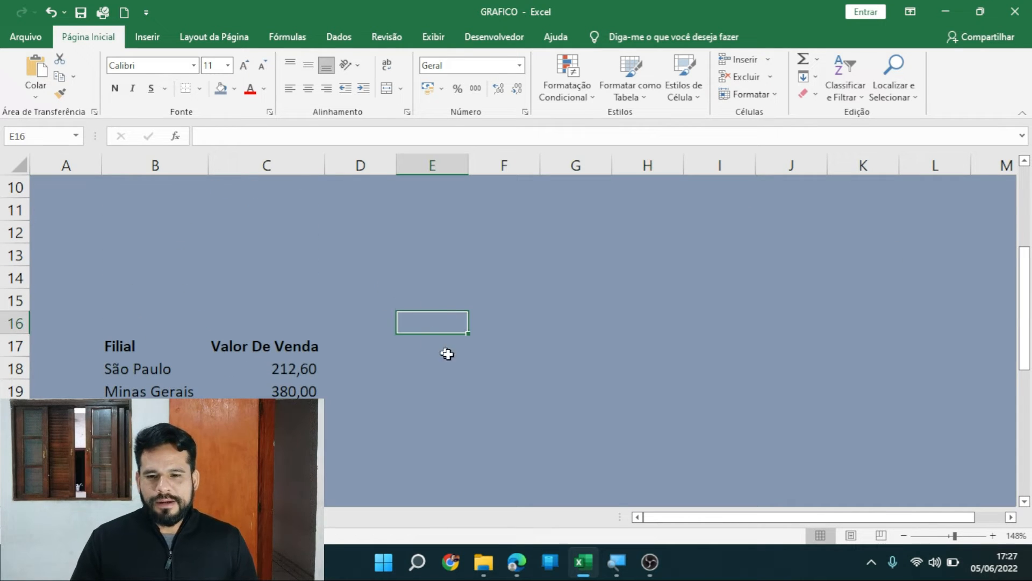
pyautogui.click(463, 348)
pyautogui.scroll(-1, 470, 317)
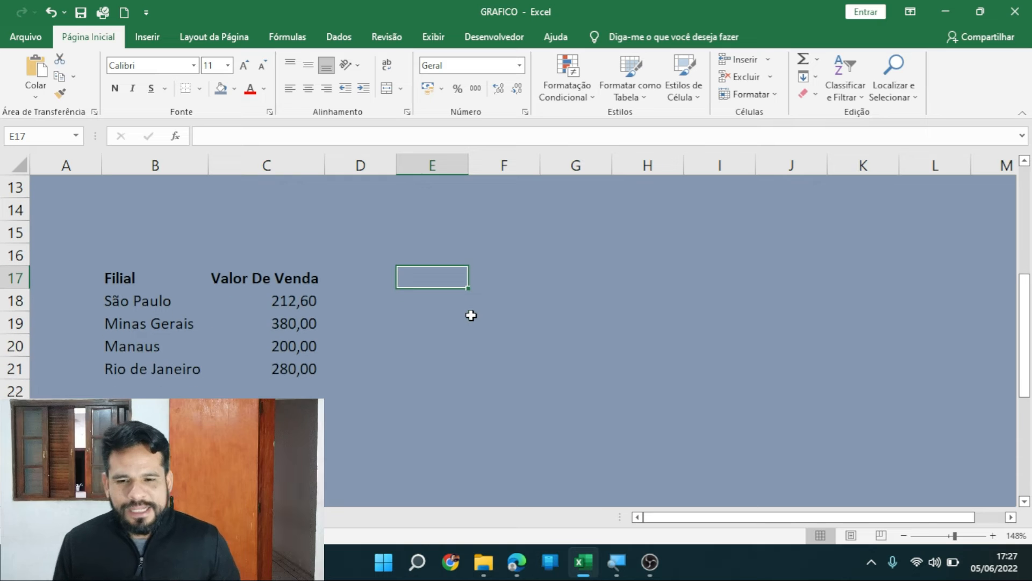
pyautogui.click(476, 337)
pyautogui.moveTo(146, 280); pyautogui.dragTo(296, 366)
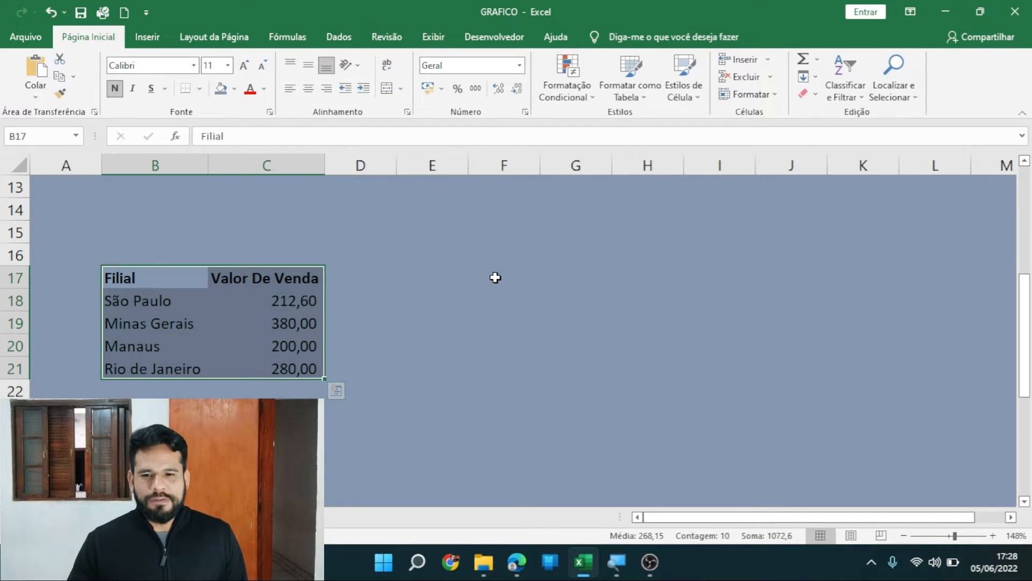
pyautogui.scroll(4, 462, 332)
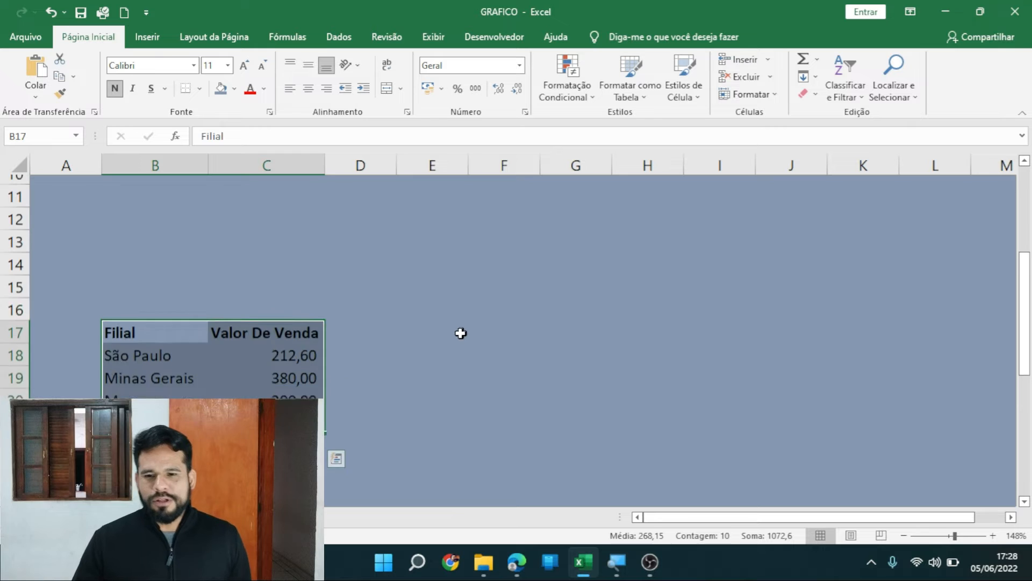
pyautogui.scroll(-3, 435, 341)
pyautogui.click(436, 321)
pyautogui.scroll(3, 436, 321)
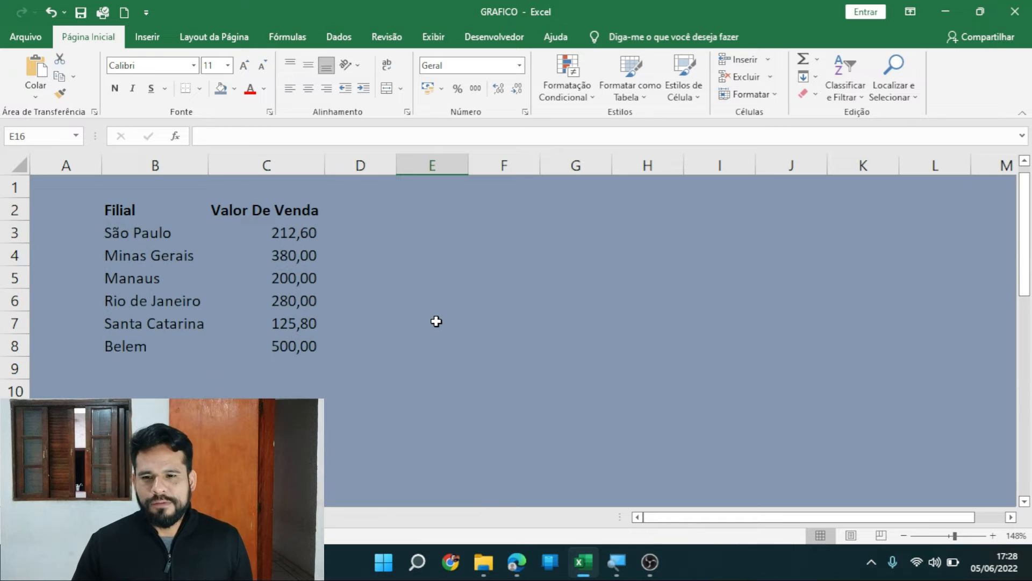
# Clear the Santa Catarina and Belem entries in B7:C8 from the upper table.
pyautogui.moveTo(116, 318); pyautogui.dragTo(249, 347)
pyautogui.press('Delete')
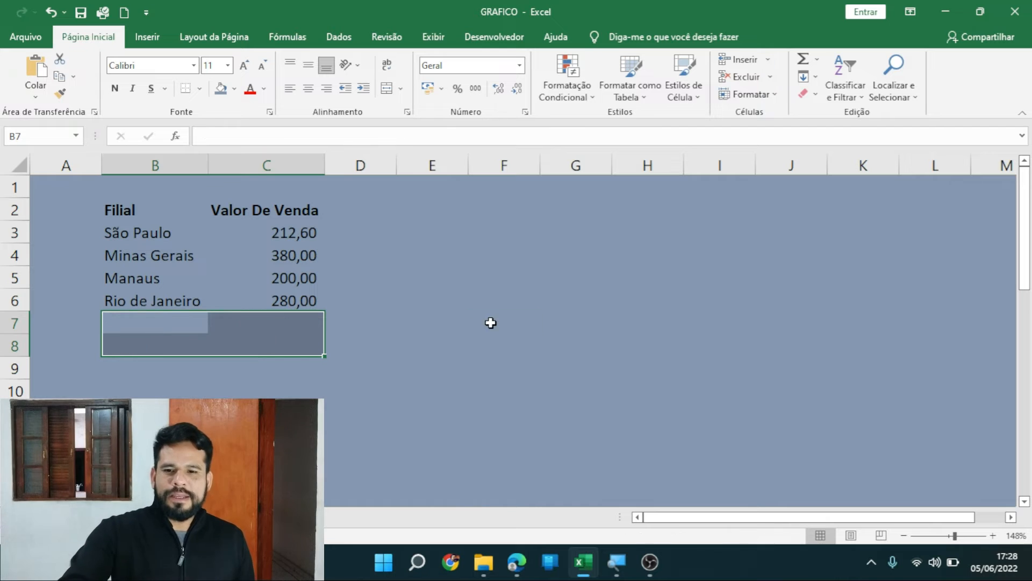
pyautogui.click(491, 323)
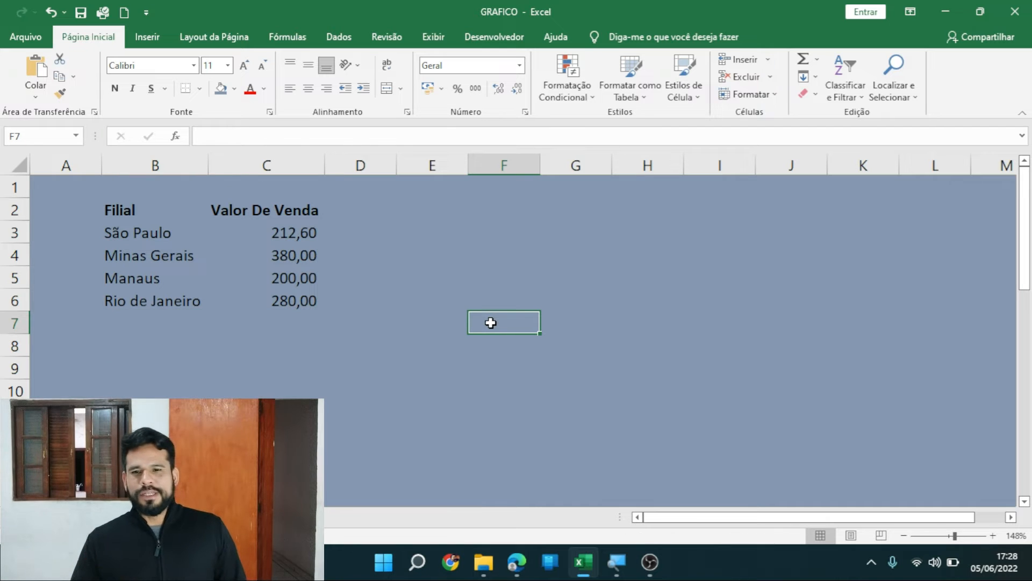
# Remove the fill colour from all cells of the sheet.
pyautogui.click(19, 164)
pyautogui.click(234, 88)
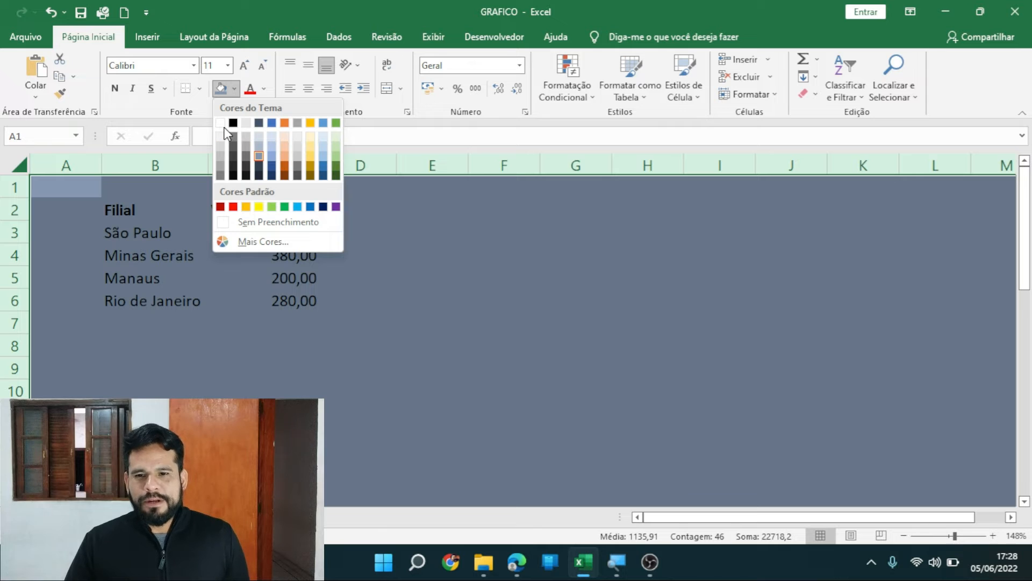
pyautogui.click(253, 223)
pyautogui.click(559, 344)
# Fill the header cells B2:C2 with a light blue-grey theme colour.
pyautogui.moveTo(170, 210); pyautogui.dragTo(216, 209)
pyautogui.click(235, 88)
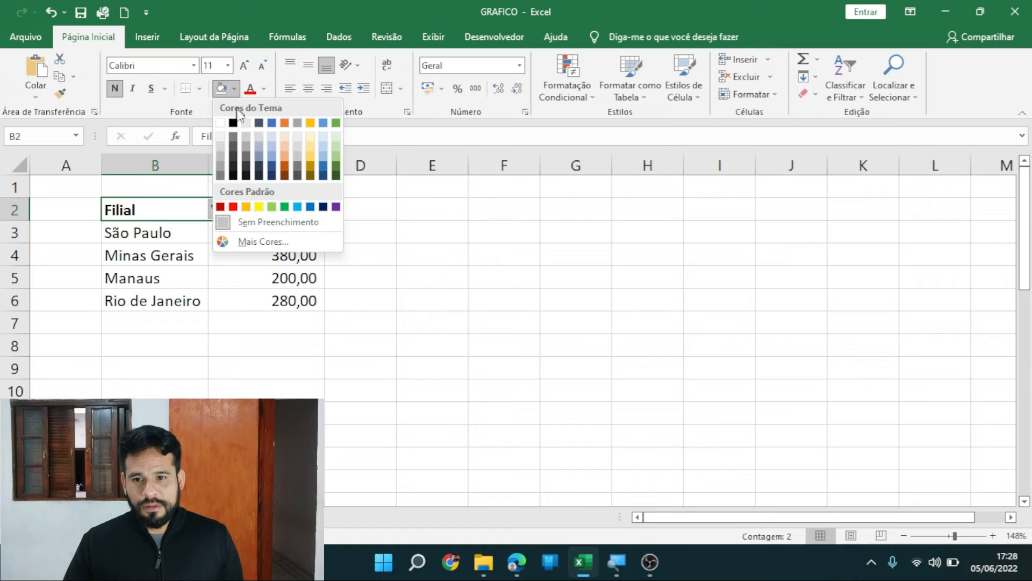
pyautogui.click(258, 150)
pyautogui.click(504, 301)
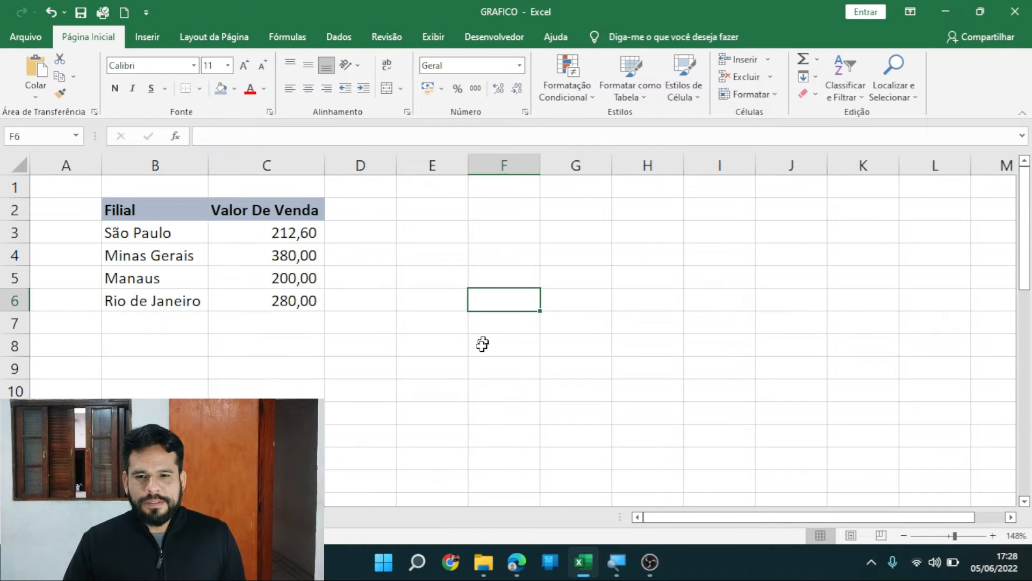
pyautogui.click(465, 390)
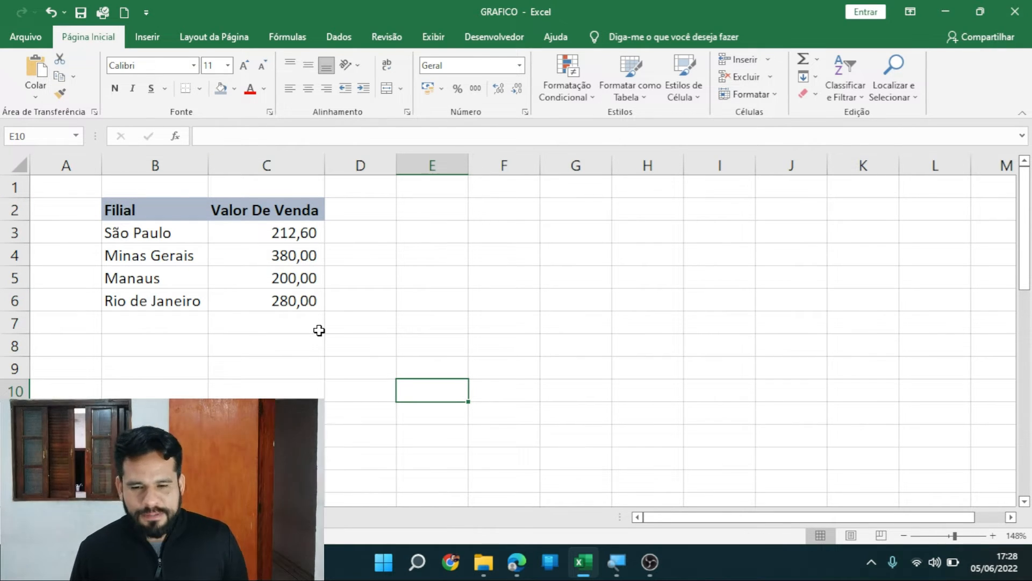
# Insert a 2D pie chart (Pizza 2D) from the Filial and Valor De Venda table.
pyautogui.click(258, 251)
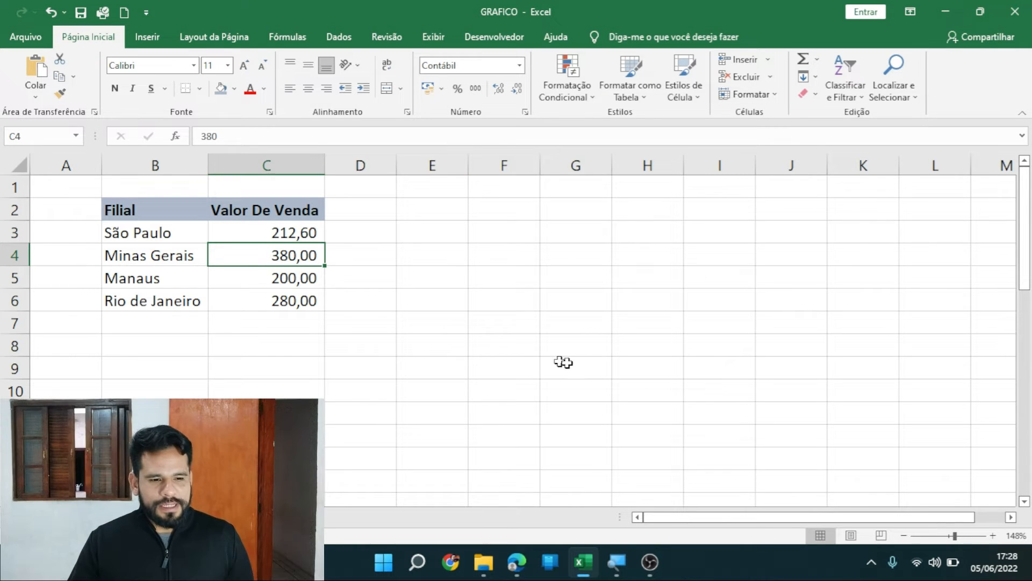
pyautogui.scroll(1, 504, 338)
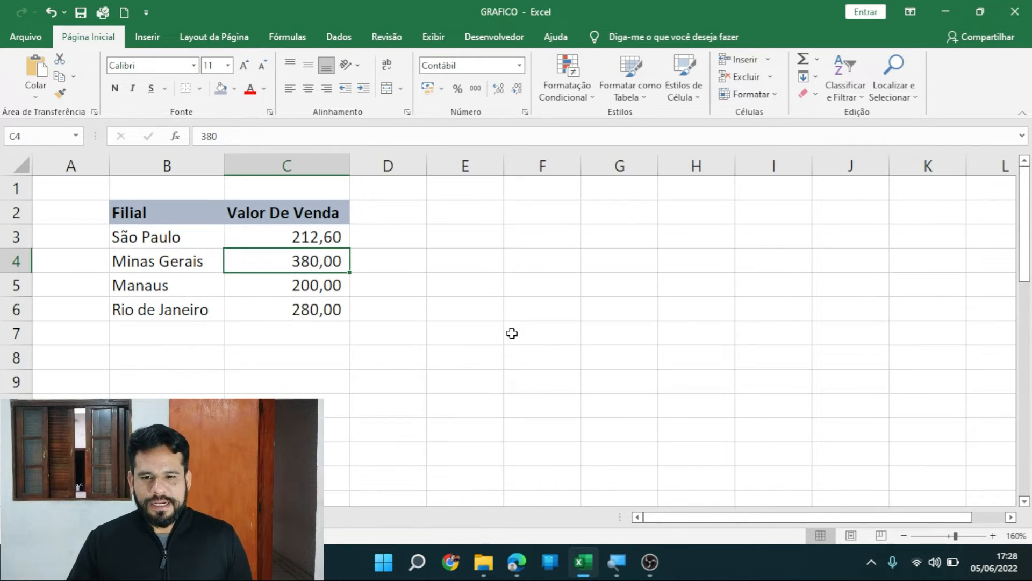
pyautogui.scroll(1, 510, 336)
pyautogui.click(518, 317)
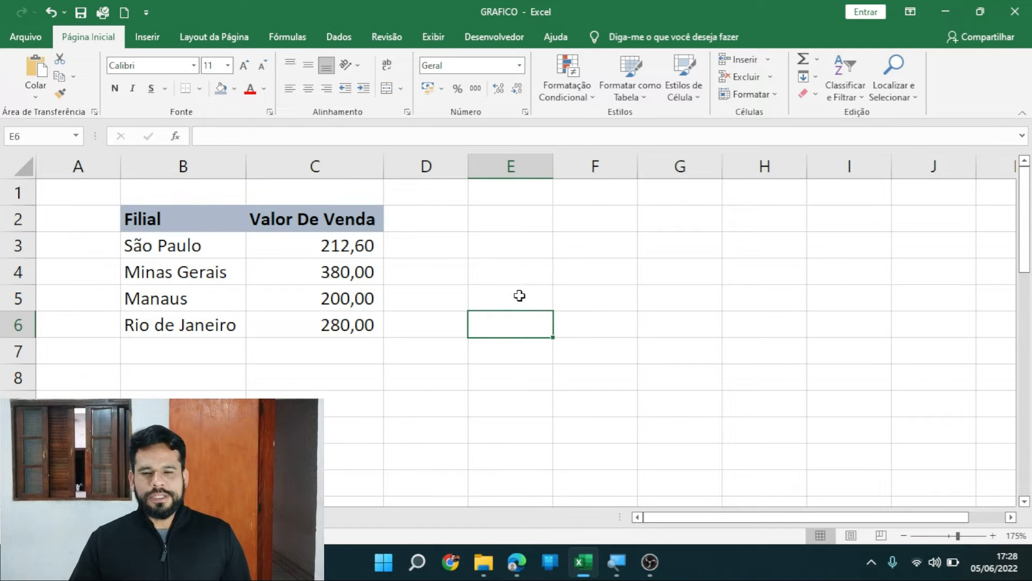
pyautogui.click(300, 263)
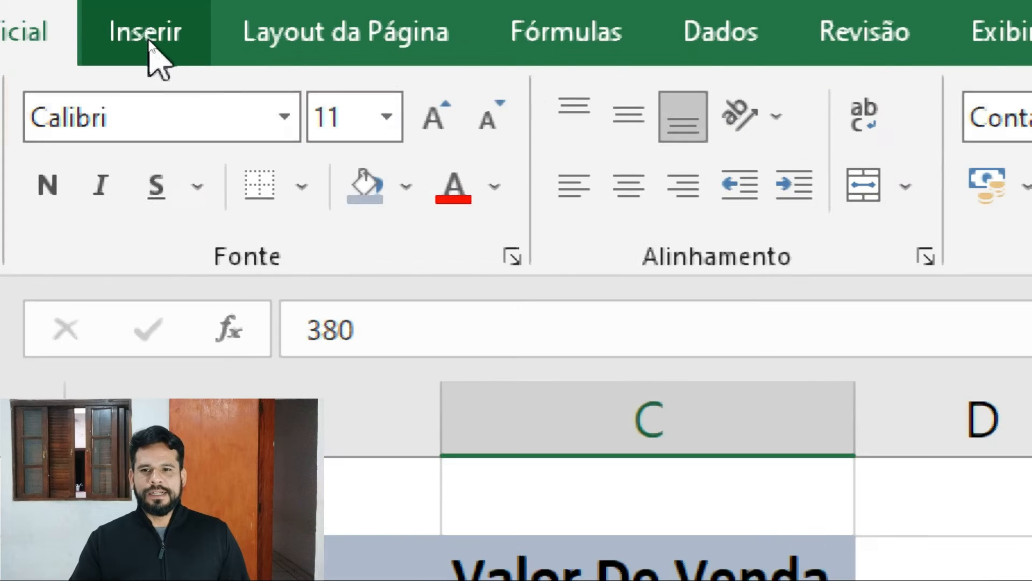
pyautogui.click(148, 35)
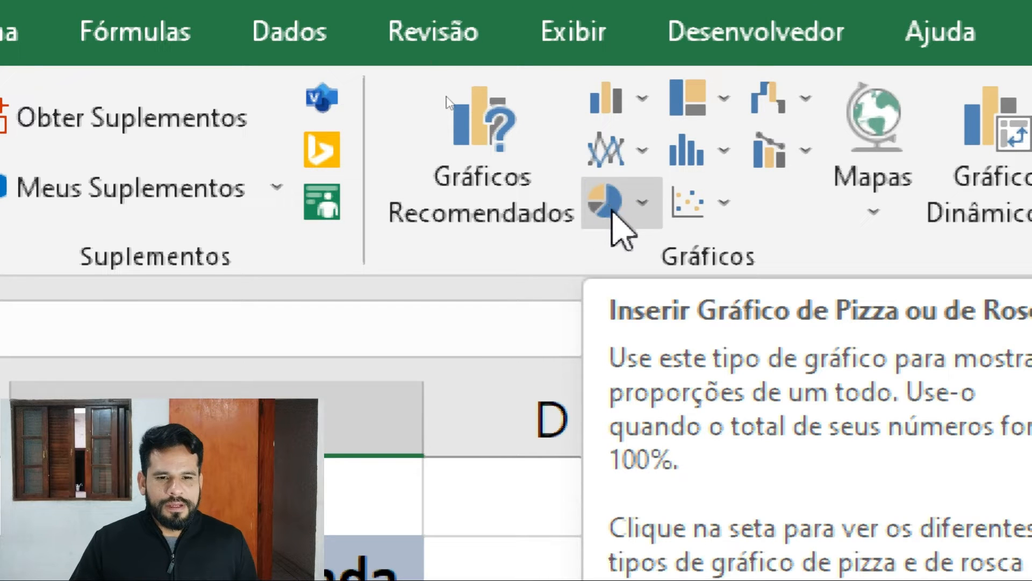
pyautogui.click(643, 202)
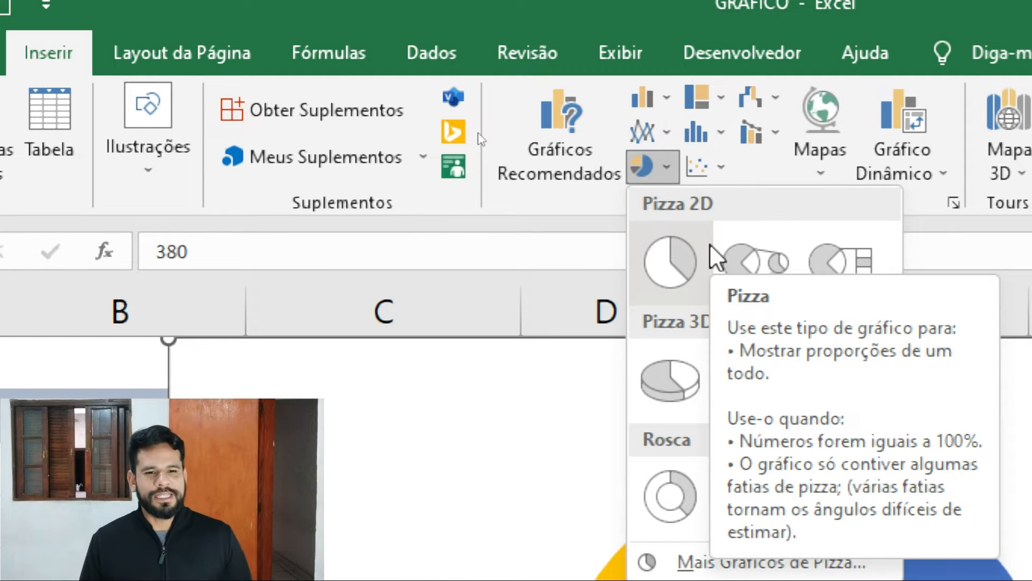
pyautogui.click(673, 254)
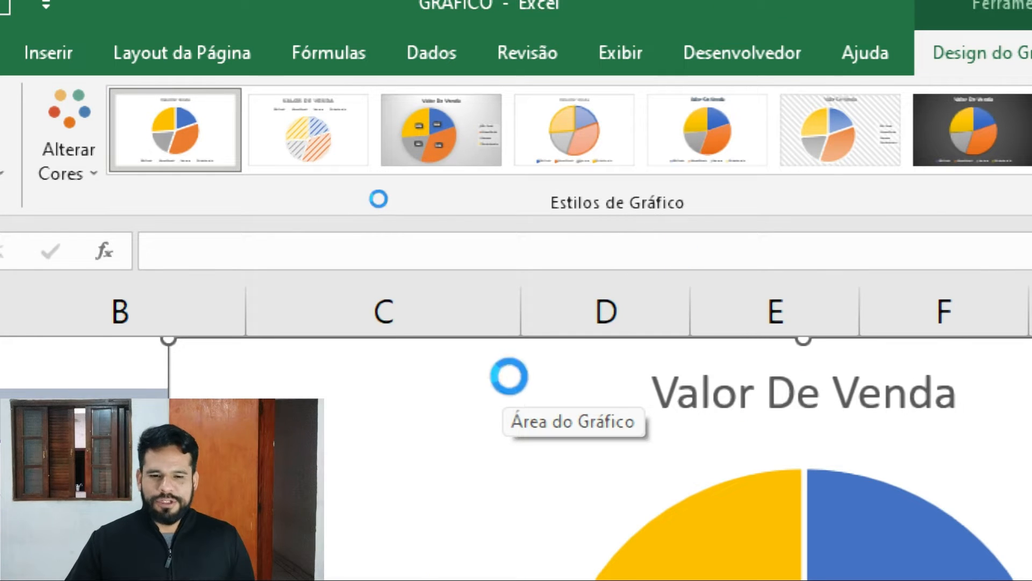
# Move the pie chart beside the table so that it spans columns D to K.
pyautogui.scroll(-2, 512, 376)
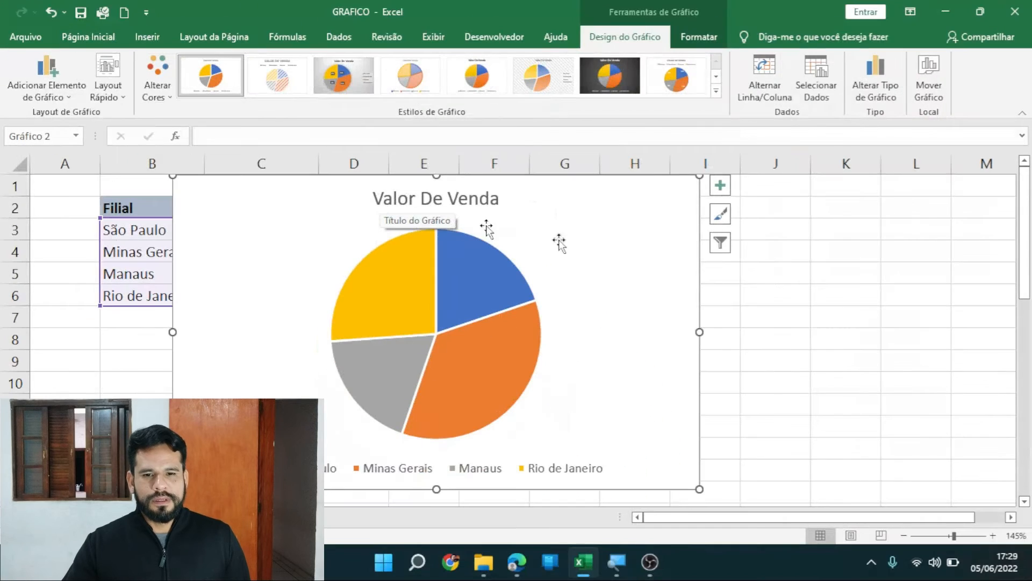
pyautogui.click(885, 295)
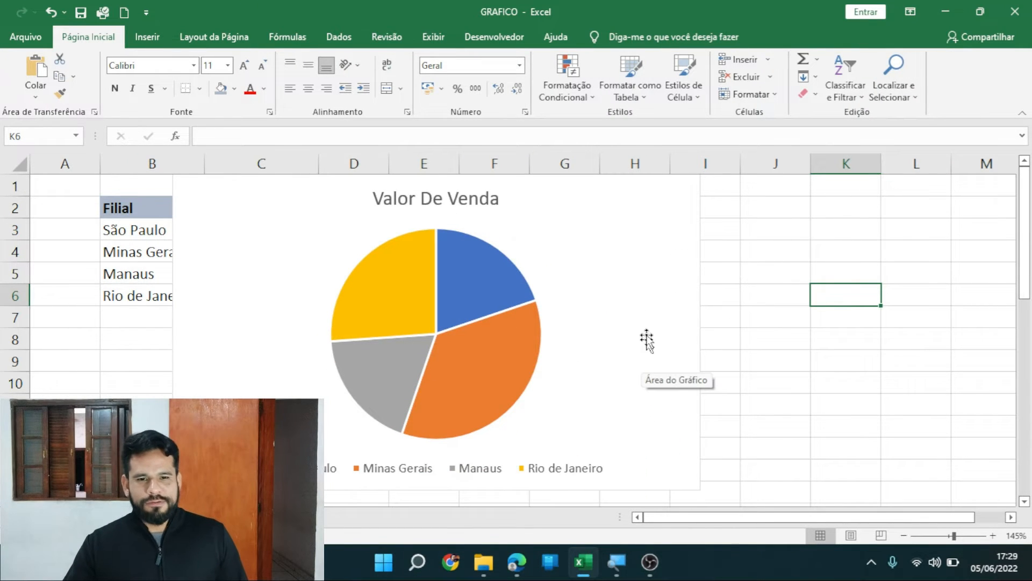
pyautogui.moveTo(647, 308); pyautogui.dragTo(807, 298)
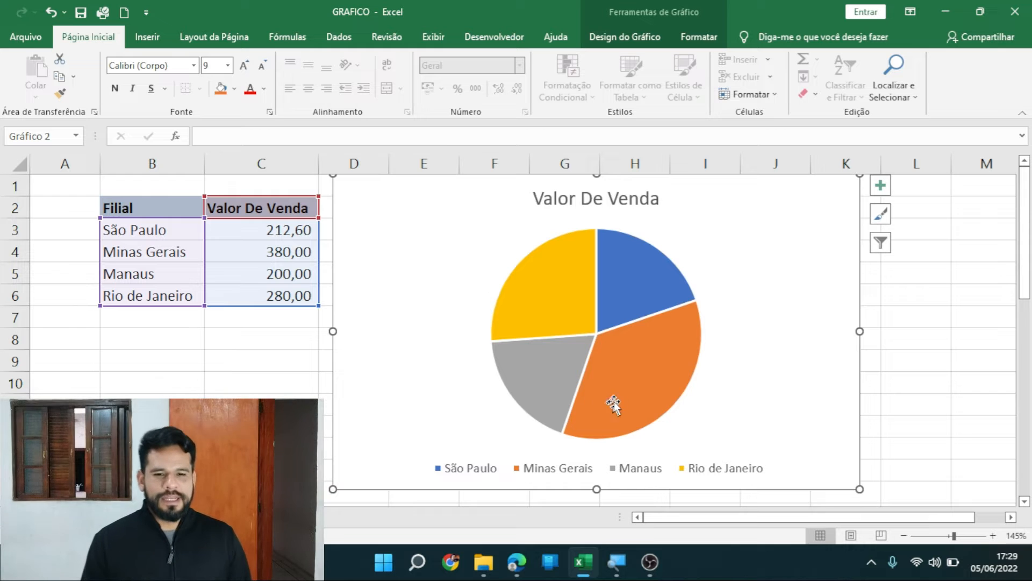
# Delete the branch legend from the pie chart.
pyautogui.moveTo(621, 388)
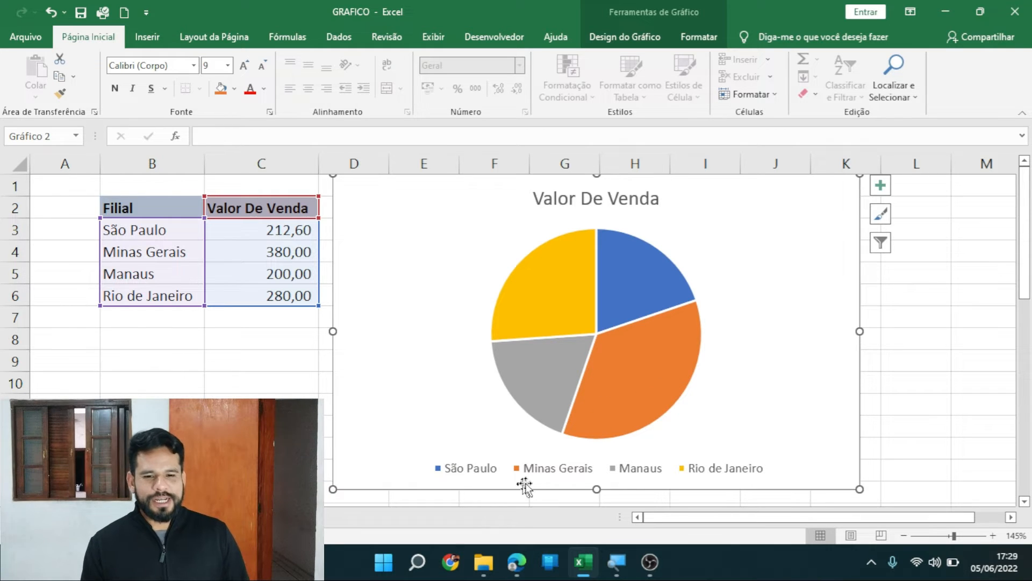
pyautogui.click(537, 472)
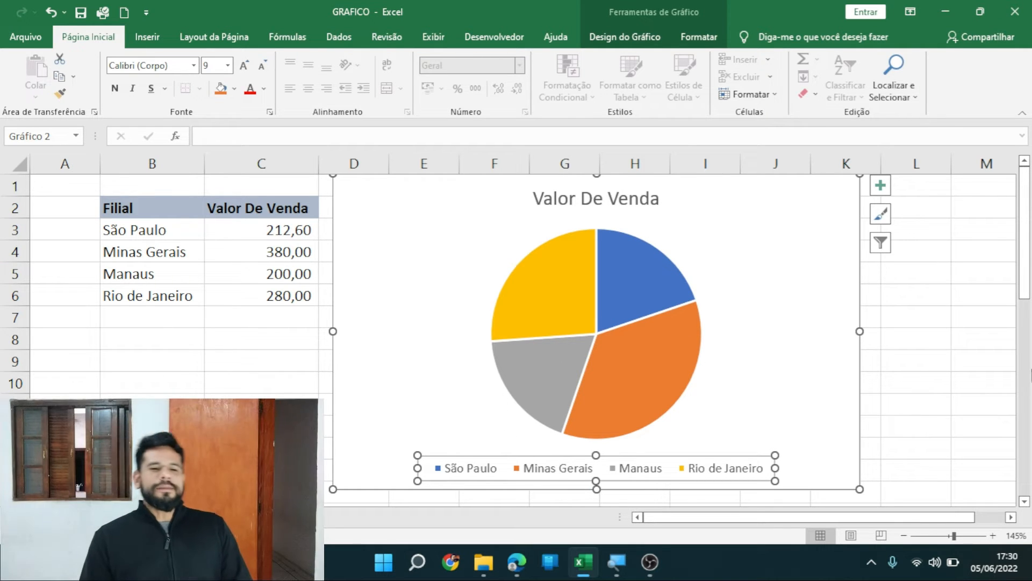
pyautogui.click(986, 376)
pyautogui.click(810, 335)
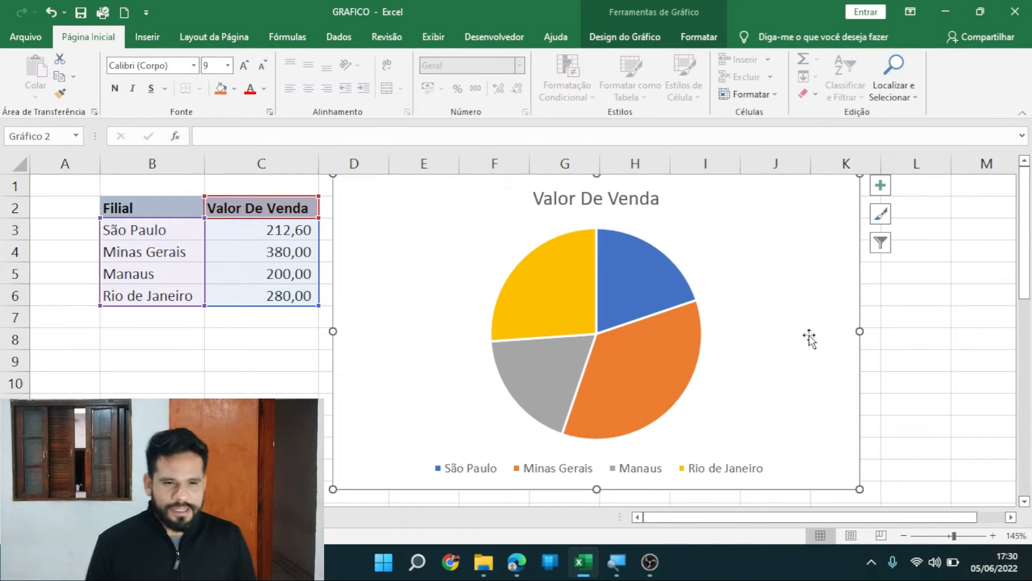
pyautogui.click(919, 344)
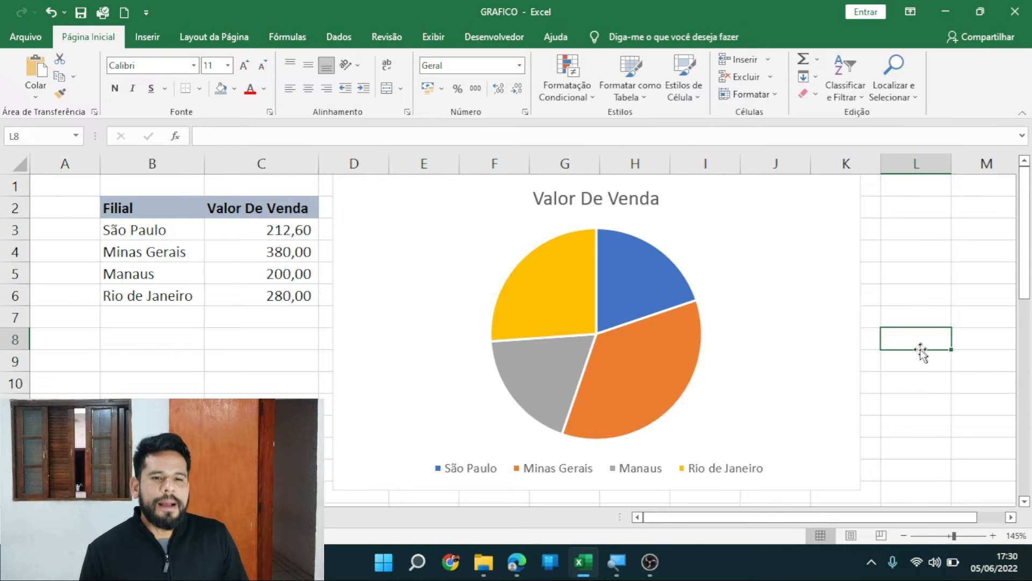
pyautogui.click(836, 366)
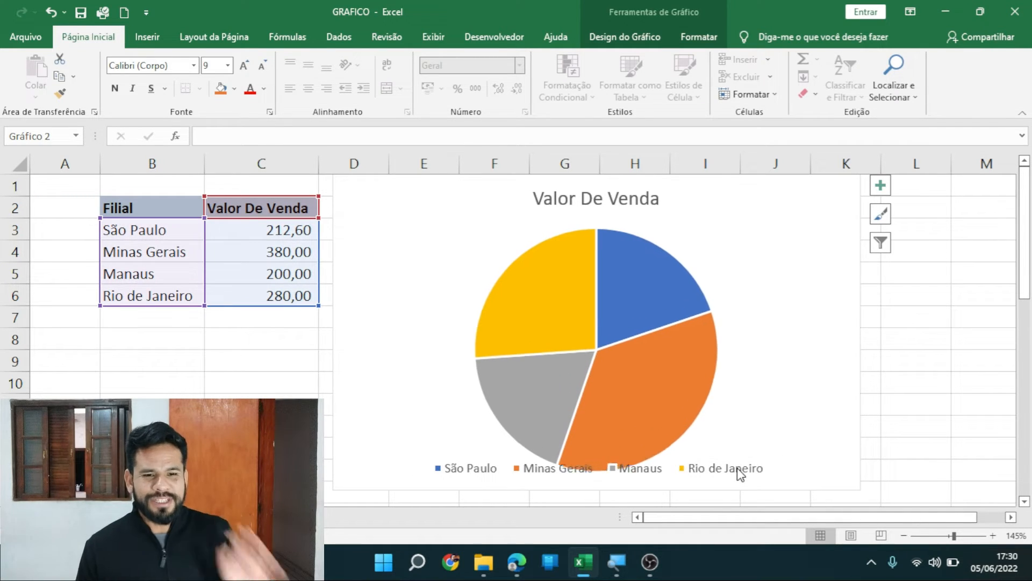
pyautogui.press('Delete')
pyautogui.click(943, 410)
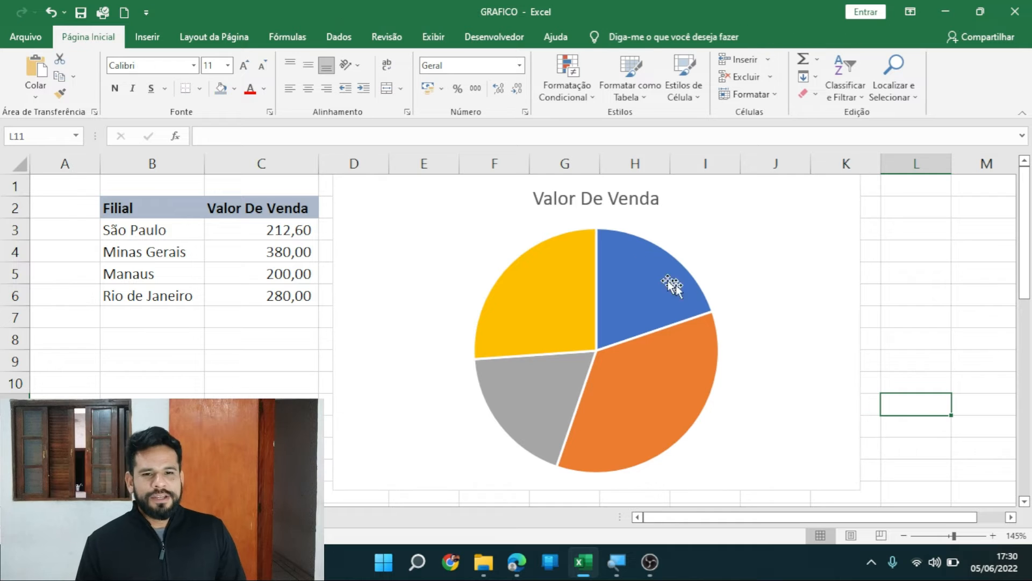
# Delete the Valor De Venda title from the pie chart and undo the removal of the whole chart.
pyautogui.click(605, 205)
pyautogui.press('Delete')
pyautogui.press('Delete')
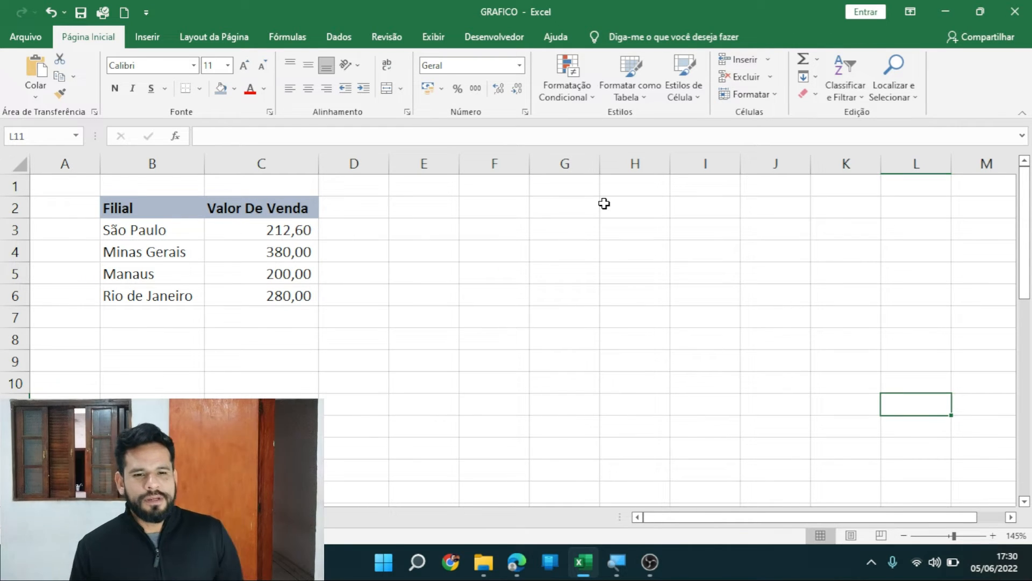
pyautogui.hotkey('ctrl', 'z')
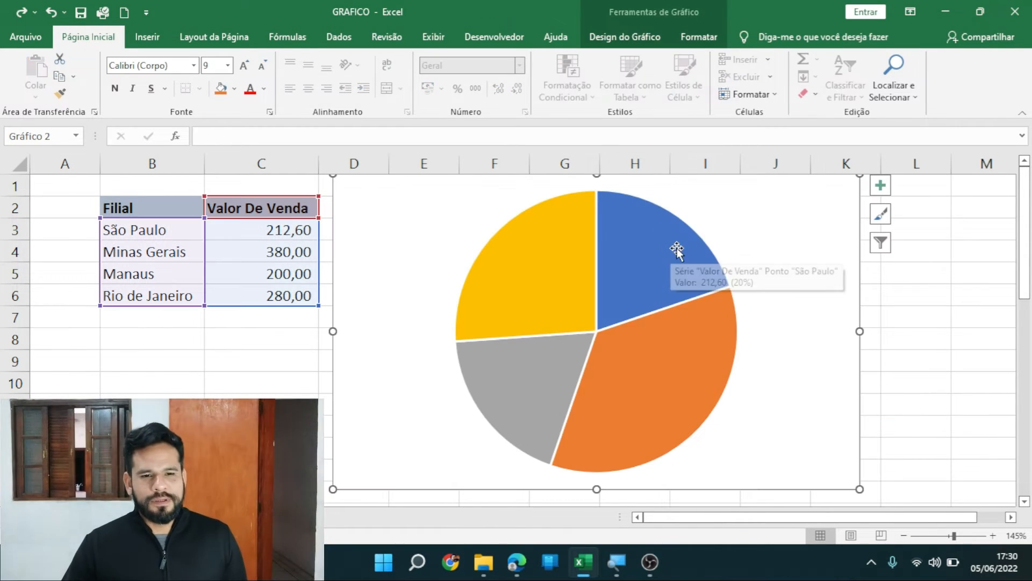
pyautogui.click(907, 297)
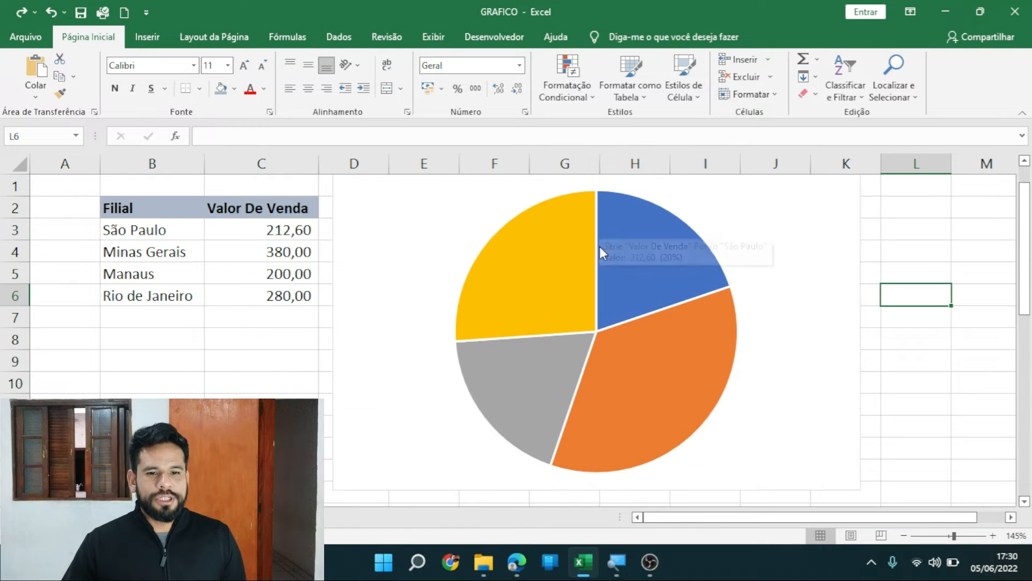
pyautogui.click(979, 339)
# Add data labels (Rótulos de Dados) to the pie slices.
pyautogui.click(647, 370)
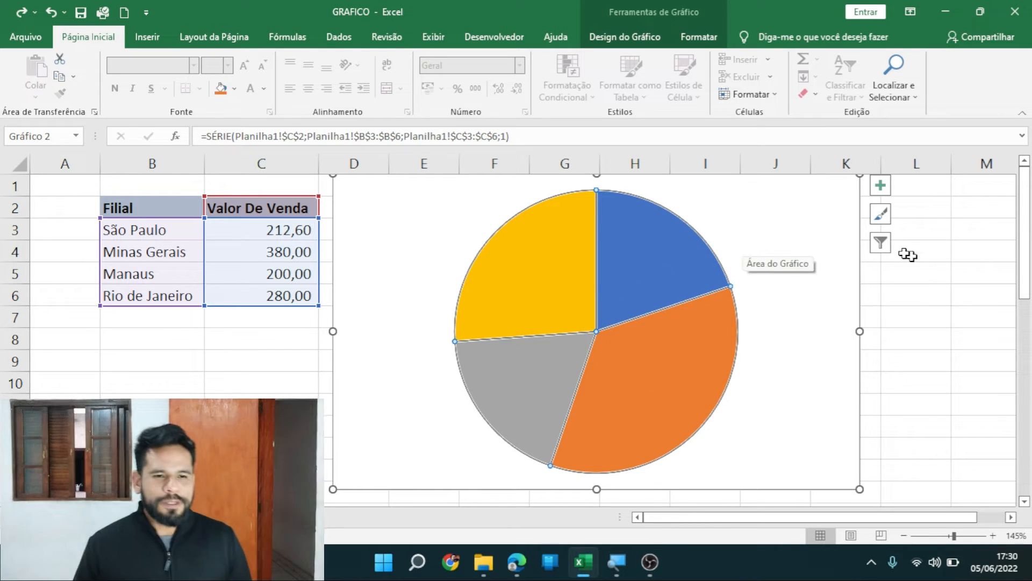
pyautogui.click(882, 188)
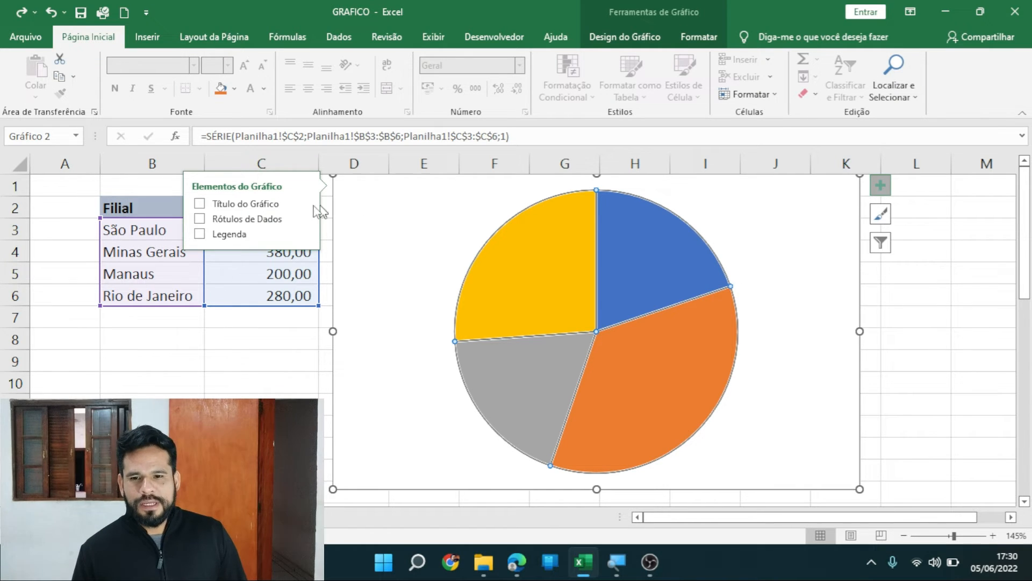
pyautogui.click(222, 228)
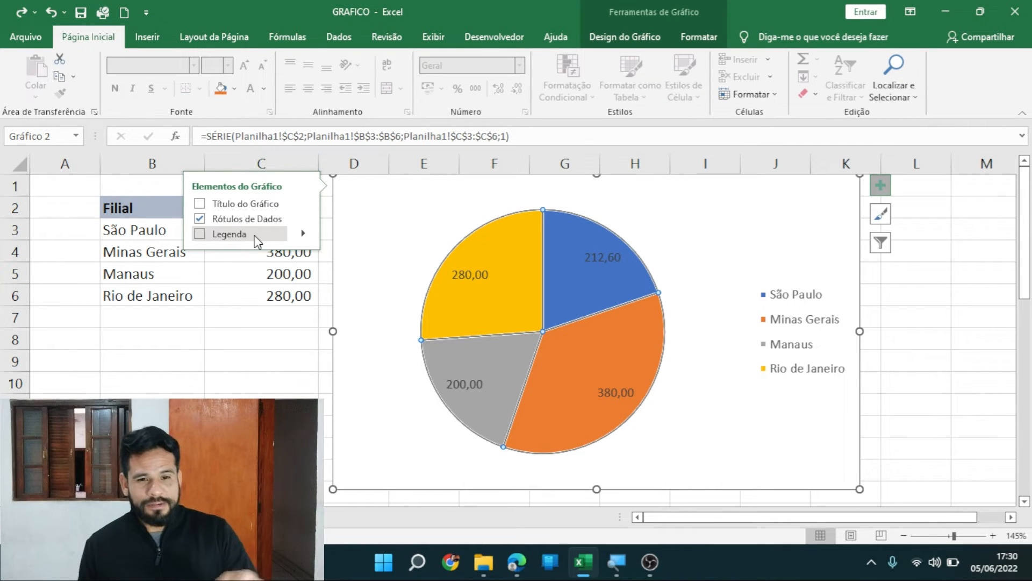
# Open the detailed data label options and include the category name (Nome da Categoria) in the labels.
pyautogui.click(304, 219)
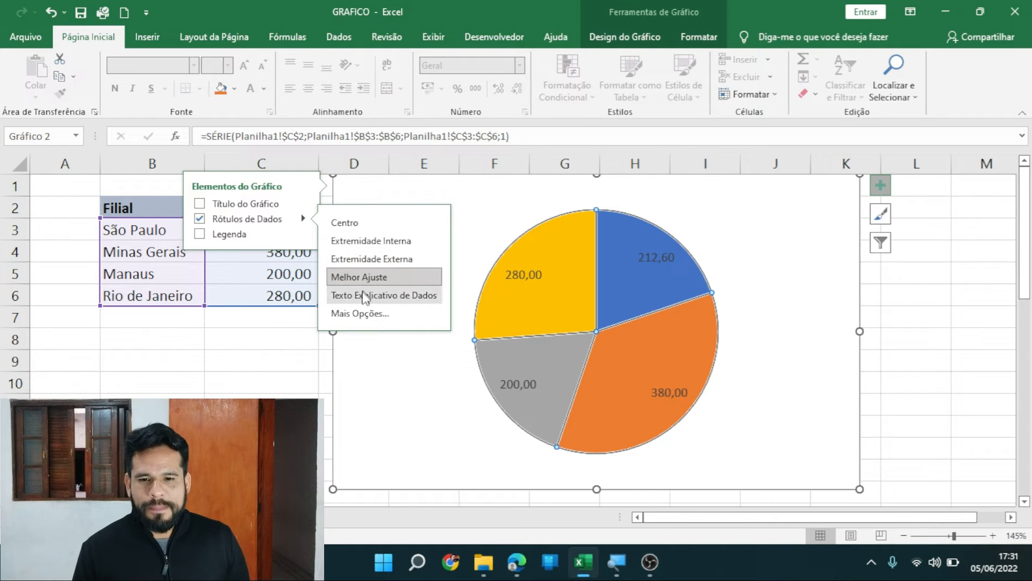
pyautogui.click(359, 315)
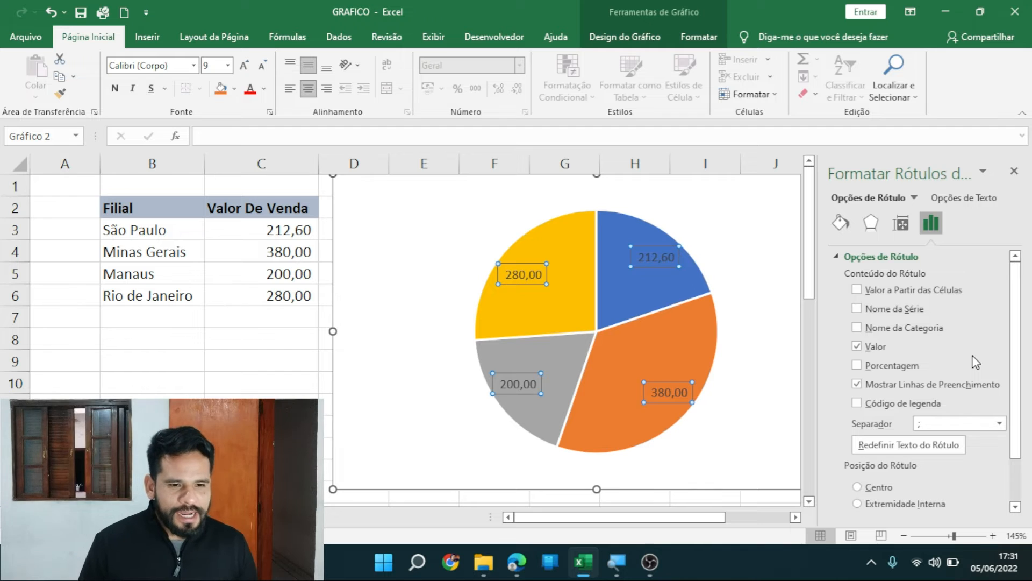
pyautogui.click(857, 328)
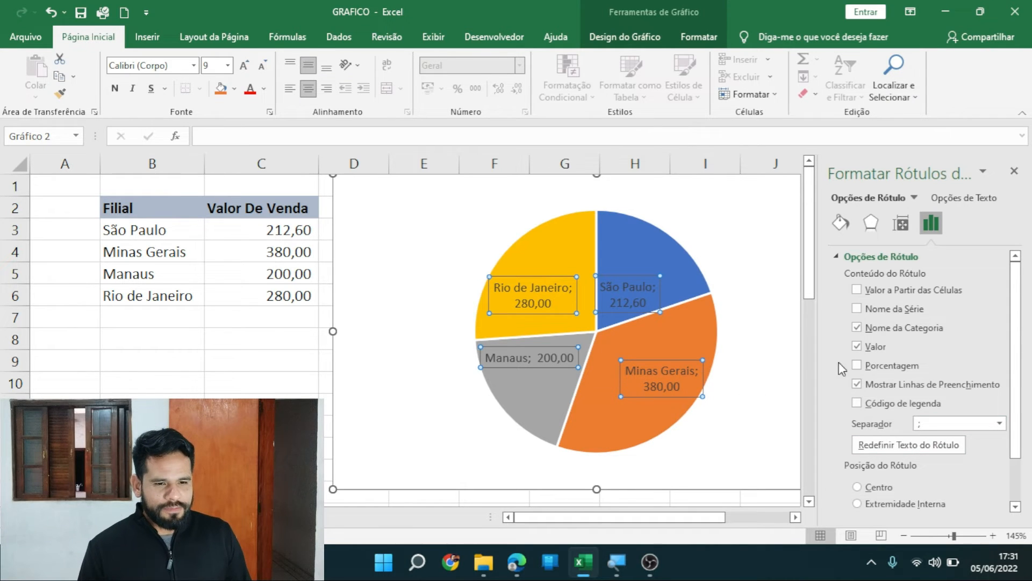
# Set the label separator to (Nova Linha) and include the percentage (Porcentagem) in the data labels.
pyautogui.scroll(-1, 913, 382)
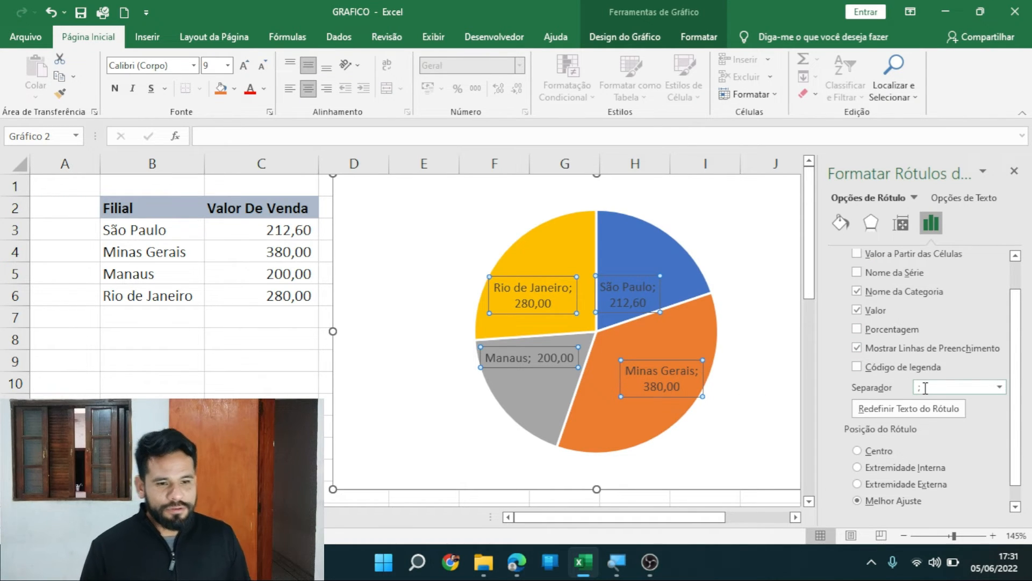
pyautogui.click(926, 386)
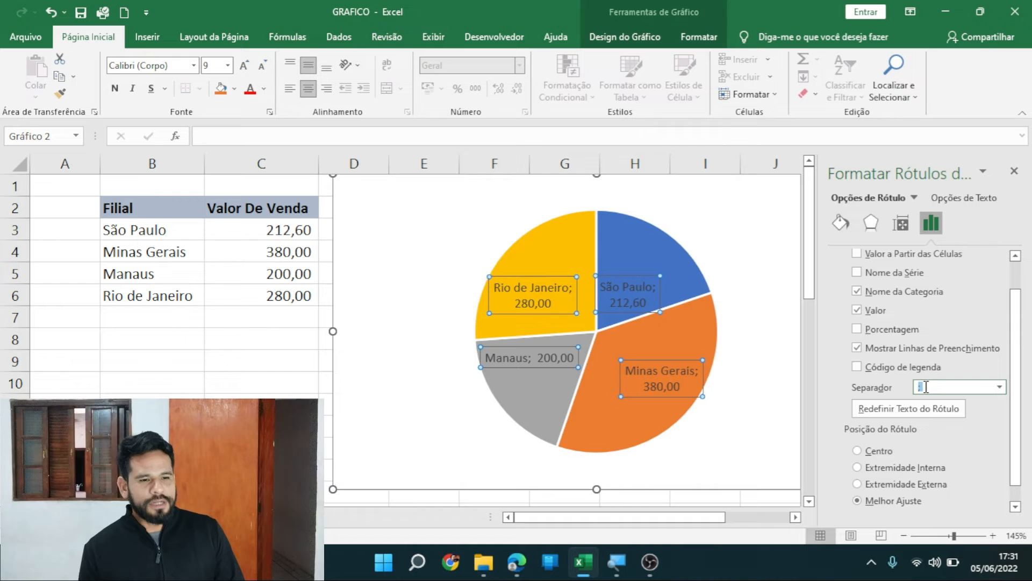
pyautogui.click(1000, 387)
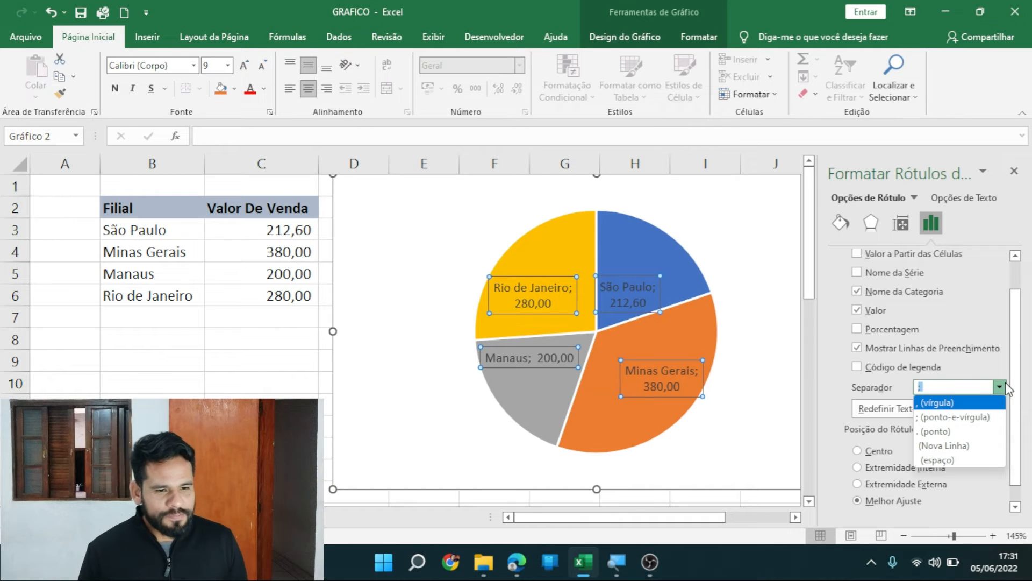
pyautogui.click(979, 445)
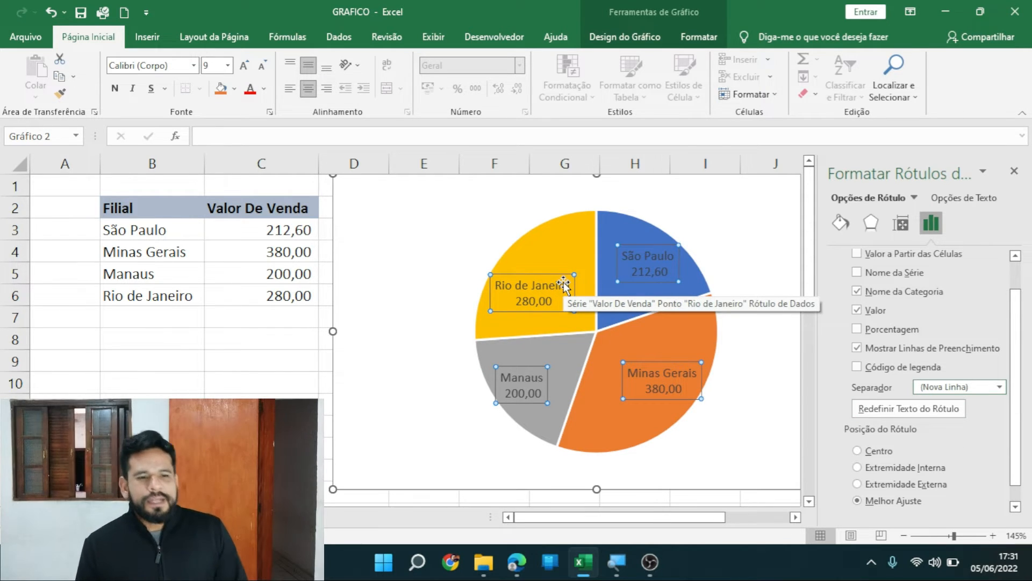
pyautogui.scroll(1, 968, 356)
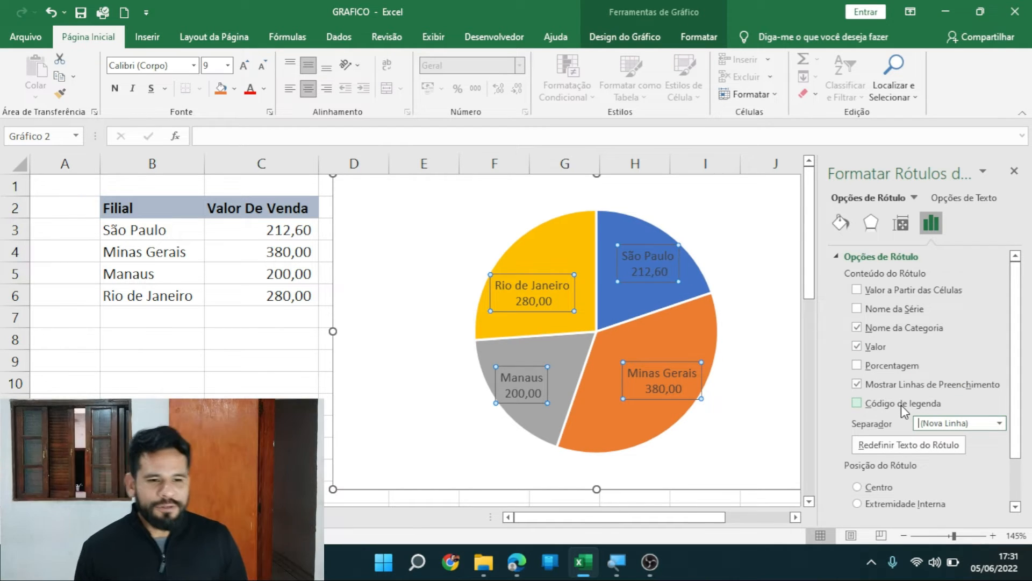
pyautogui.click(862, 364)
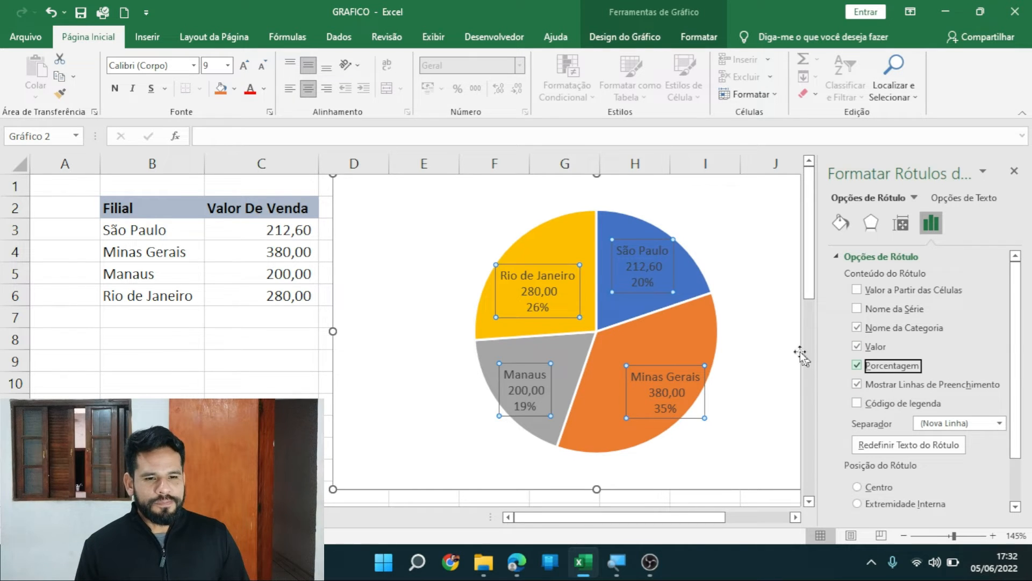
# Close the data label formatting options and deselect the pie chart.
pyautogui.click(774, 337)
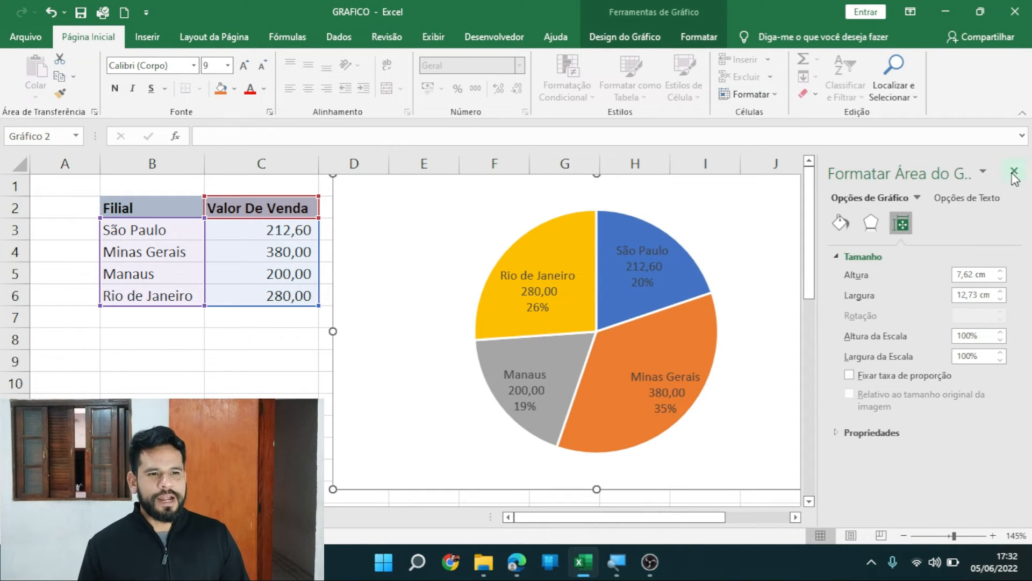
pyautogui.click(1014, 172)
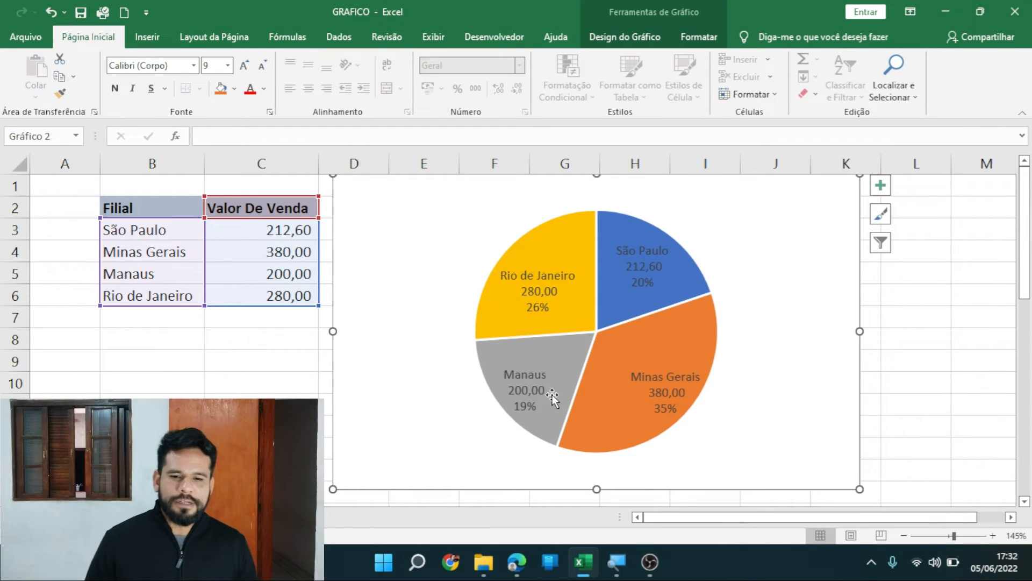
pyautogui.moveTo(552, 397)
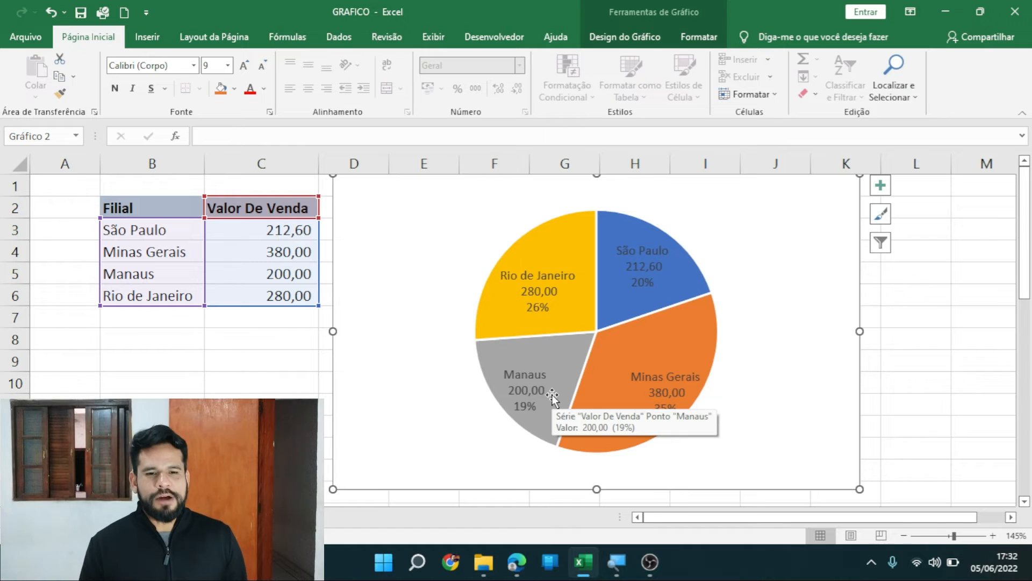
pyautogui.click(914, 361)
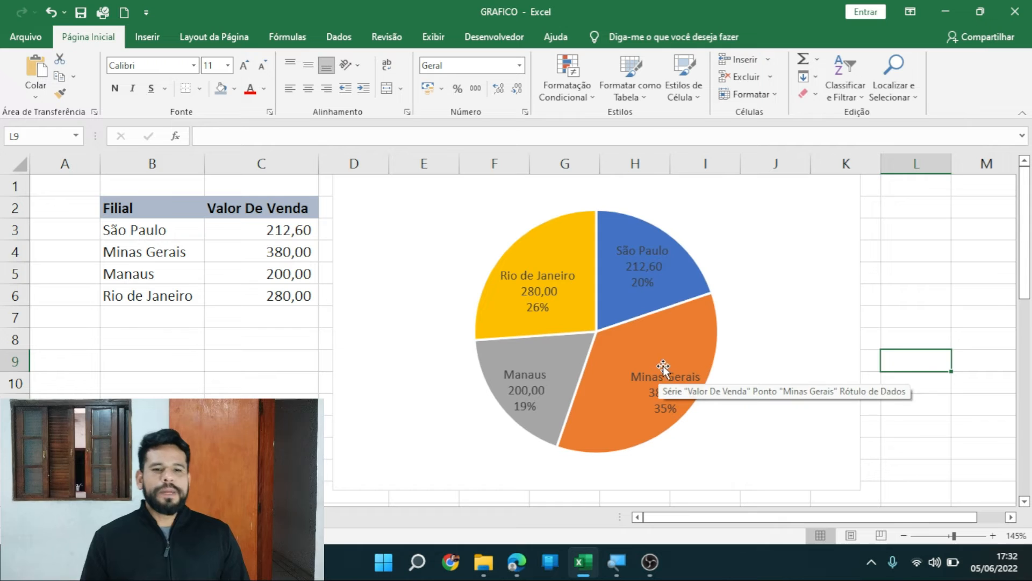
# Apply the chart style with the dark grey gradient background to the pie chart.
pyautogui.click(681, 382)
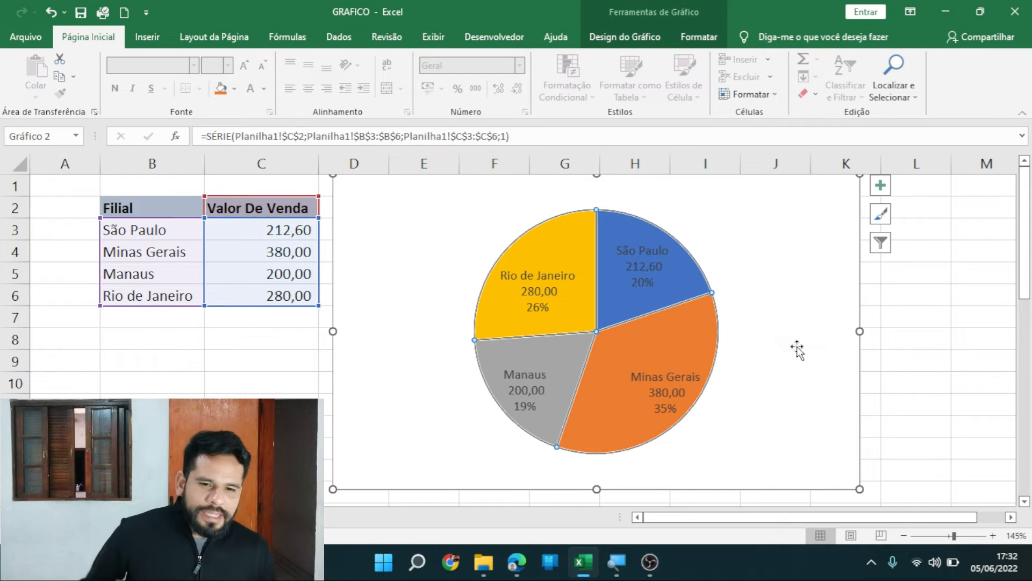
pyautogui.click(823, 352)
pyautogui.click(700, 341)
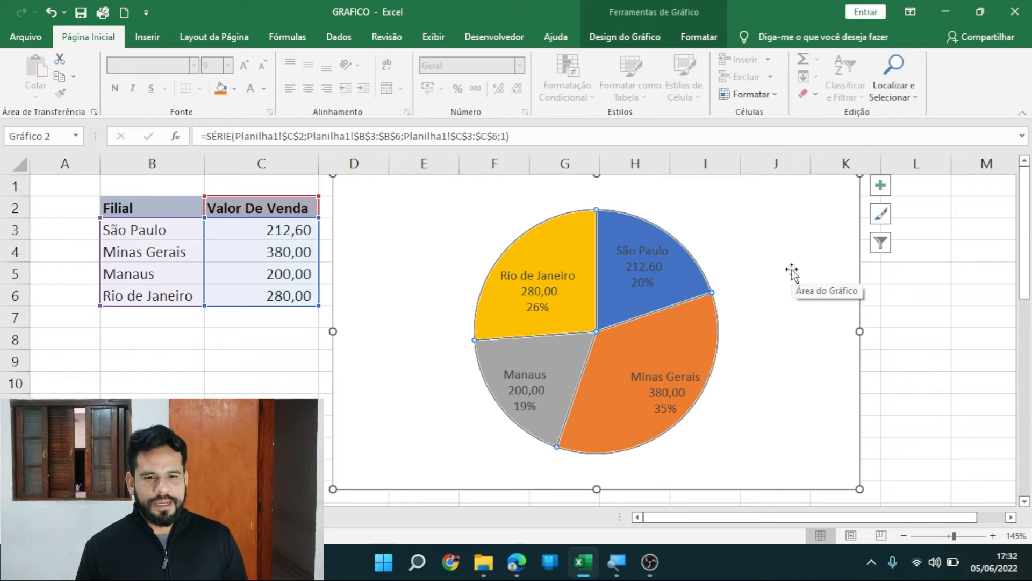
pyautogui.click(880, 215)
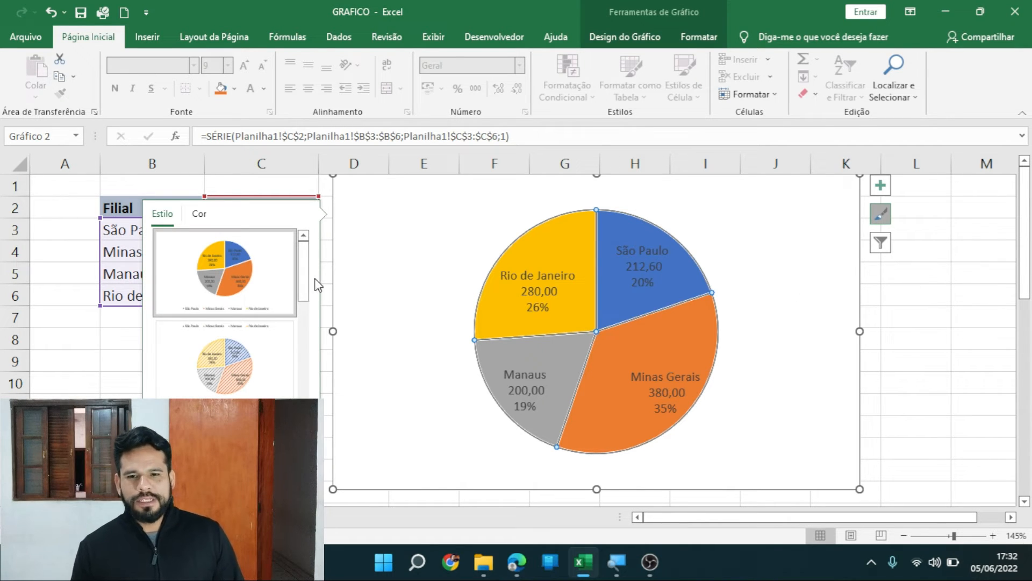
pyautogui.moveTo(308, 276); pyautogui.dragTo(291, 392)
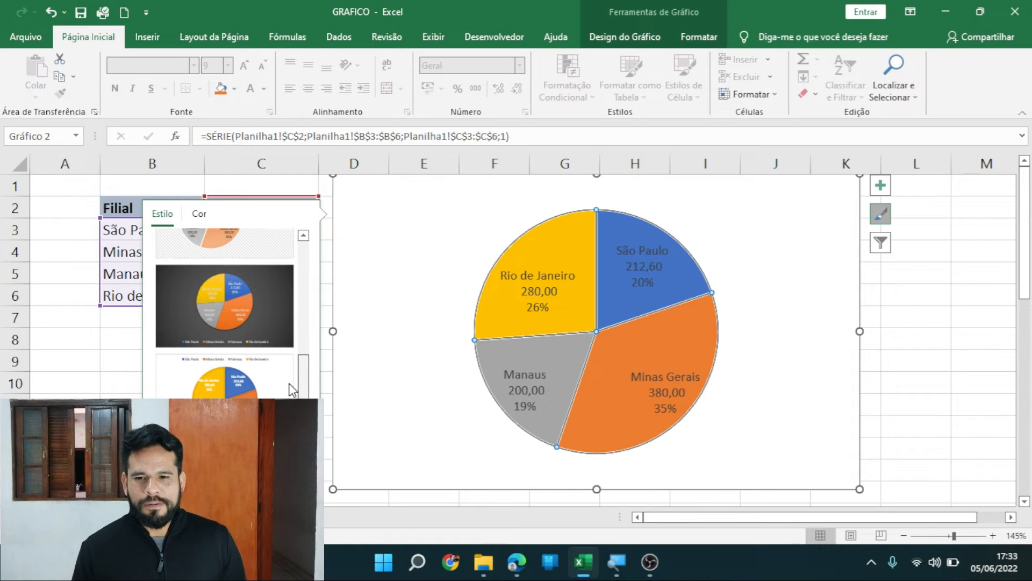
pyautogui.click(238, 312)
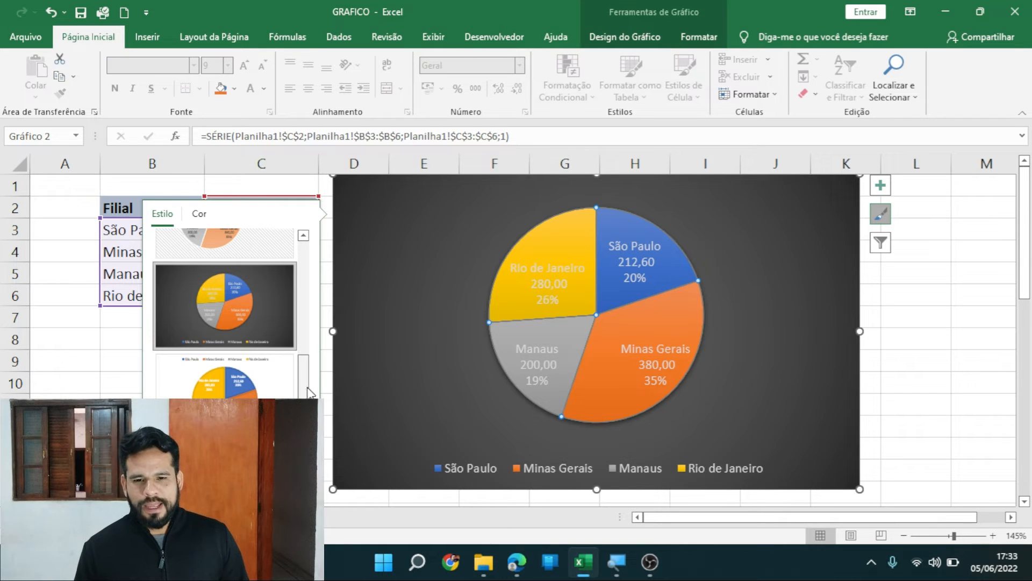
# Try a white-background chart style with a legend on the pie chart and switch back to the dark grey style.
pyautogui.scroll(-2, 311, 396)
pyautogui.scroll(-3, 310, 396)
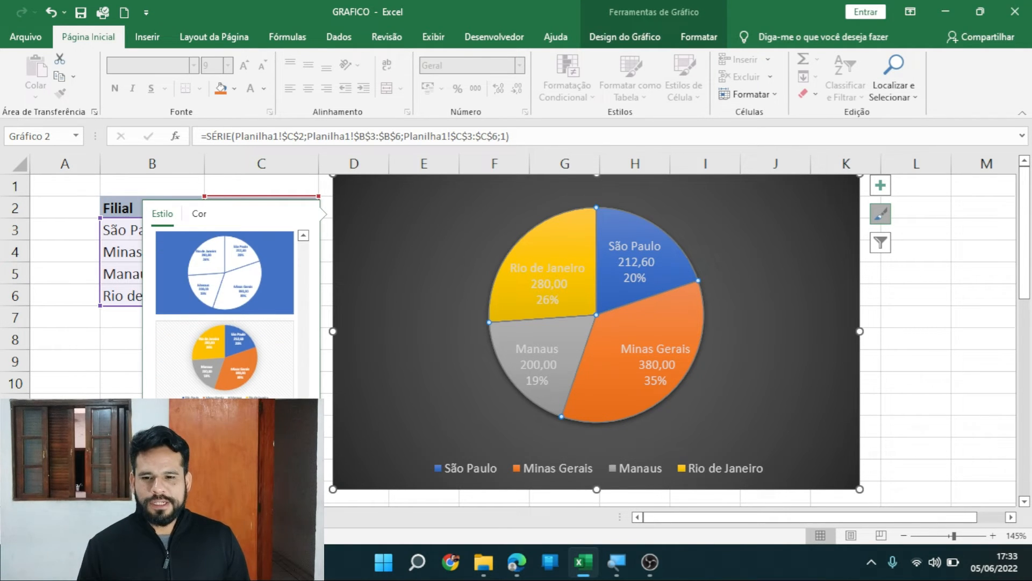
pyautogui.click(231, 444)
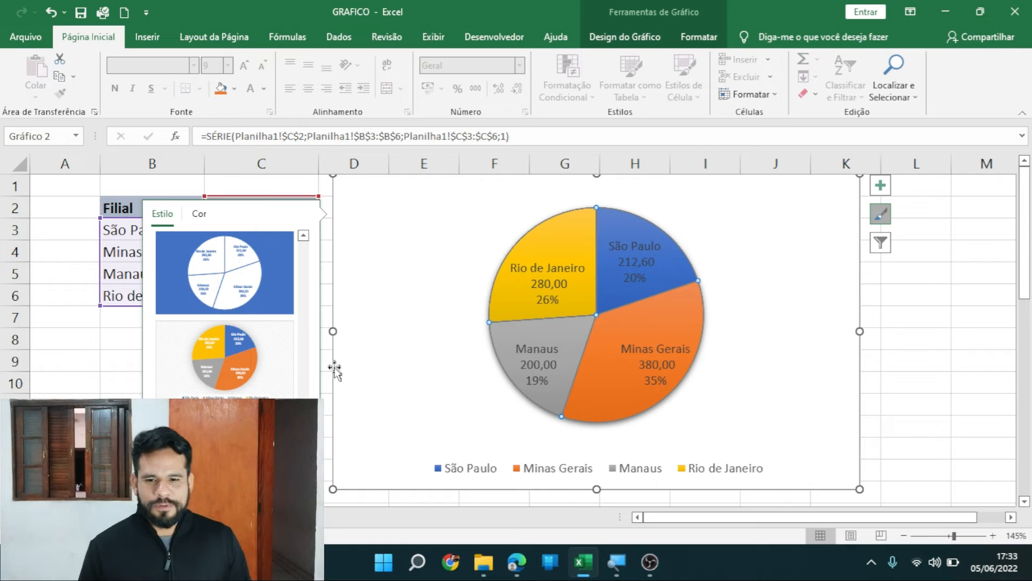
pyautogui.scroll(7, 273, 364)
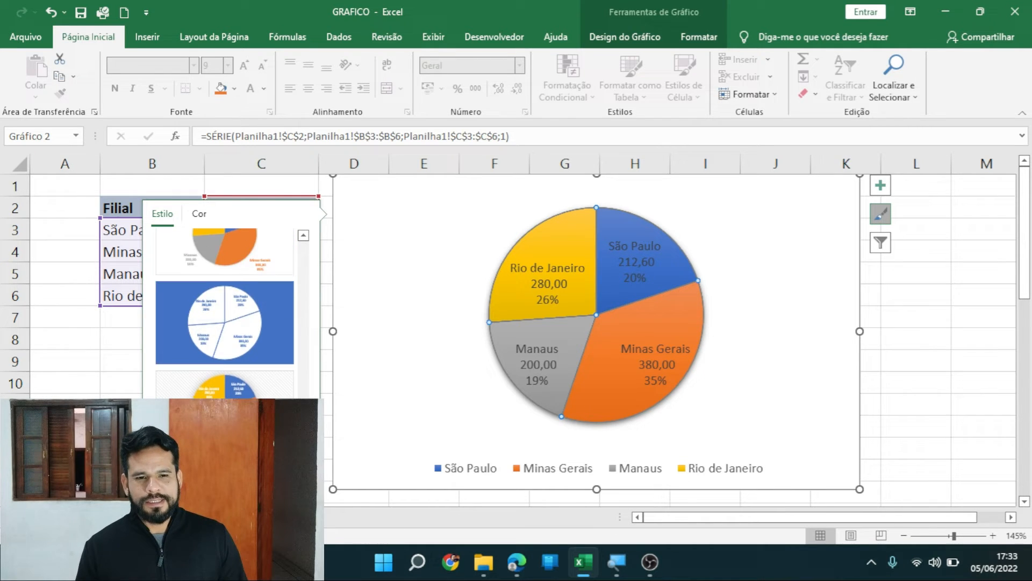
pyautogui.click(273, 360)
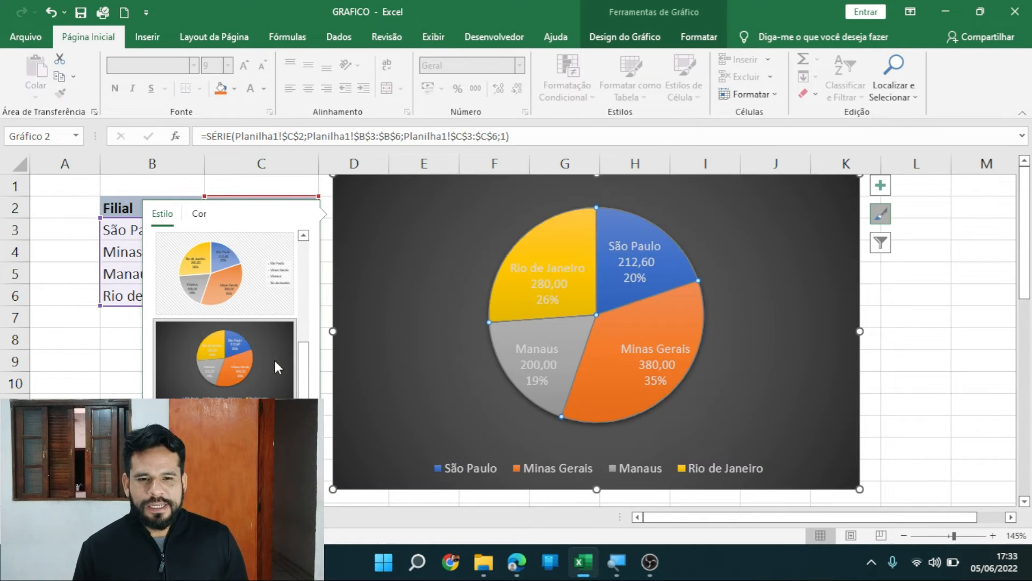
pyautogui.moveTo(1009, 436); pyautogui.dragTo(949, 418)
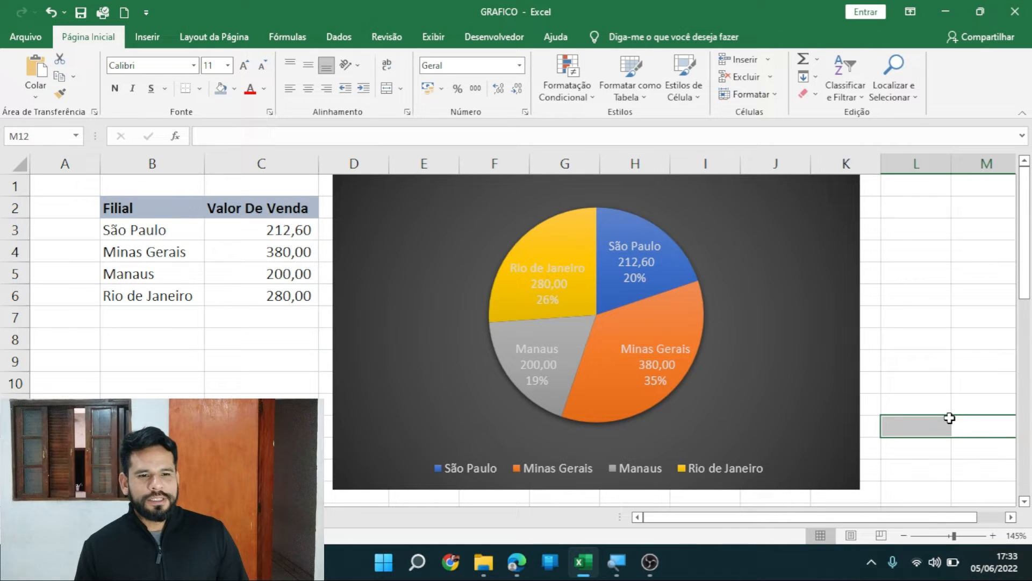
# Delete the branch legend below the pie.
pyautogui.click(722, 494)
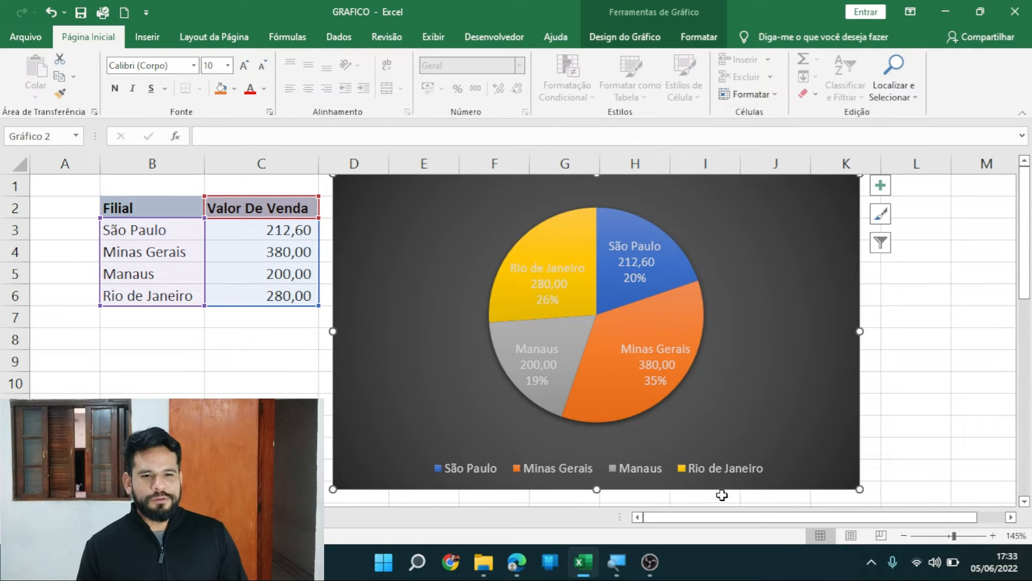
pyautogui.click(704, 470)
pyautogui.press('Delete')
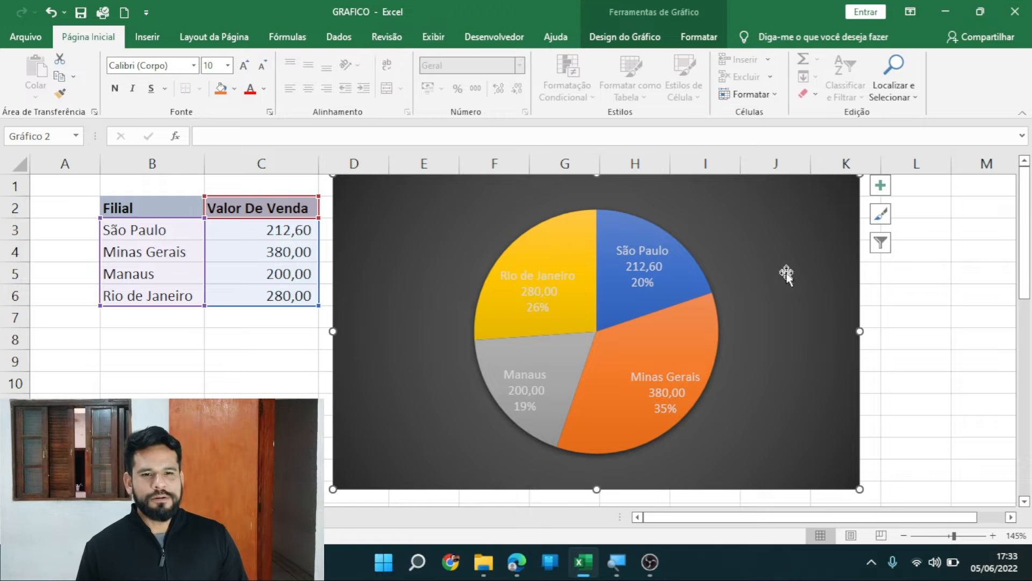
# Fill only the Minas Gerais slice with a dark green theme colour.
pyautogui.click(575, 250)
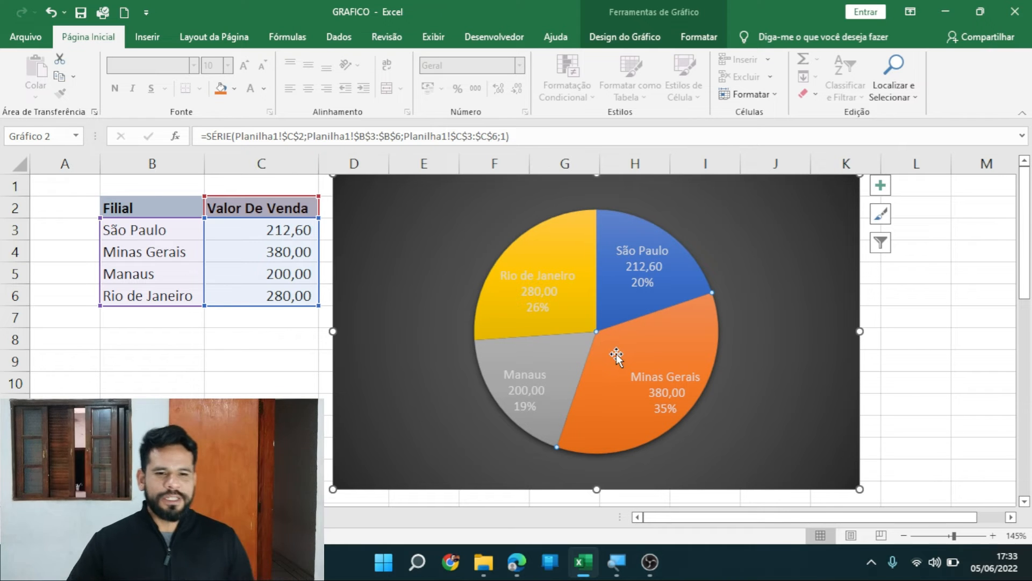
pyautogui.doubleClick(654, 334)
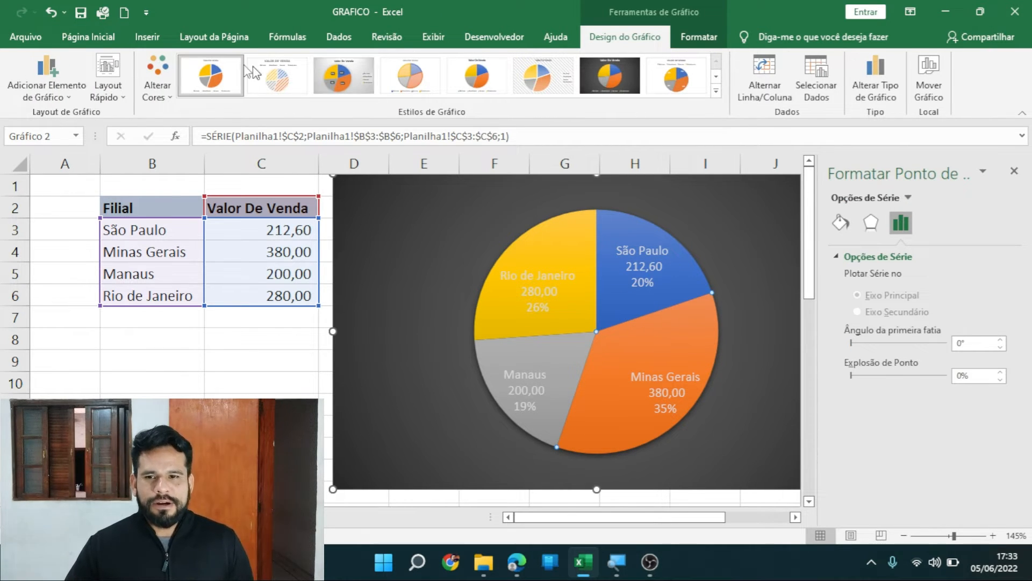
pyautogui.click(710, 39)
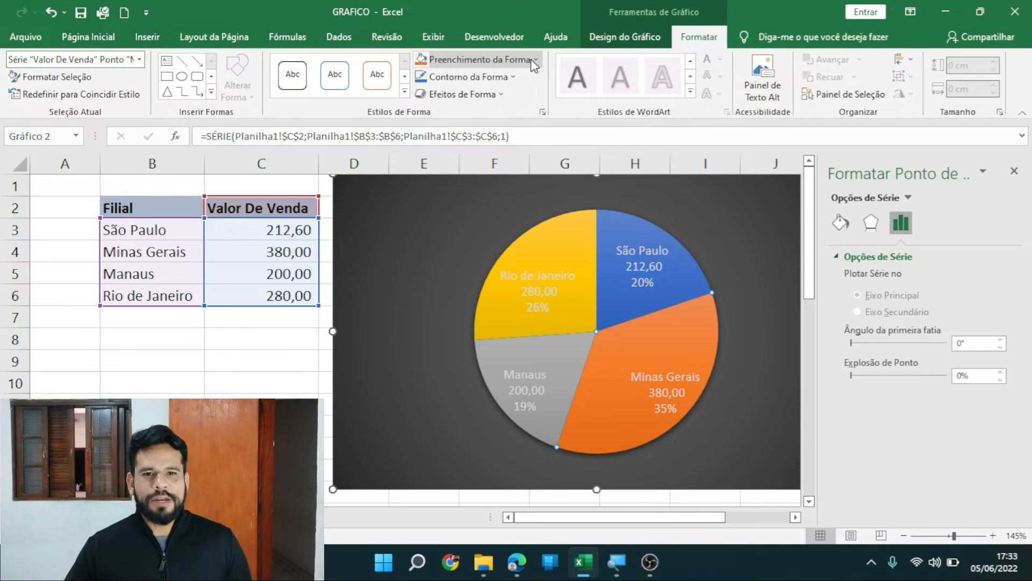
pyautogui.click(534, 62)
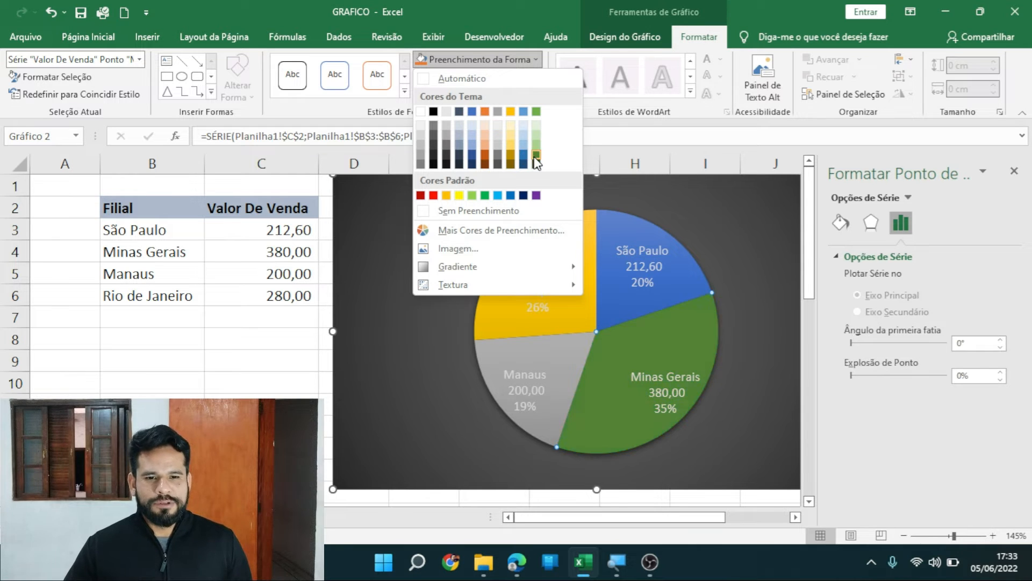
pyautogui.press('Escape')
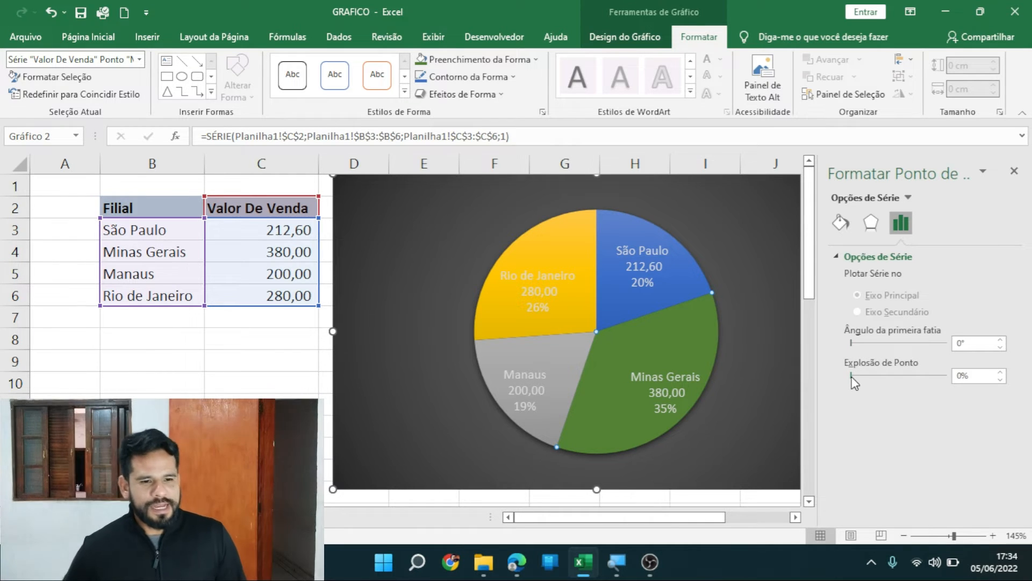
# Try separating the Minas Gerais slice with a 42% point explosion and undo it.
pyautogui.moveTo(852, 376); pyautogui.dragTo(862, 378)
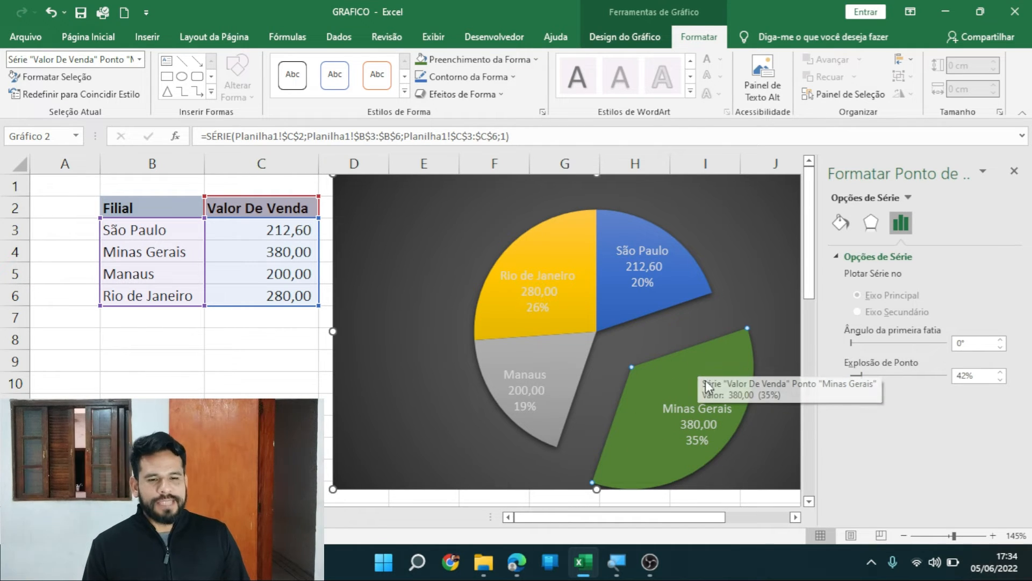
pyautogui.moveTo(705, 381)
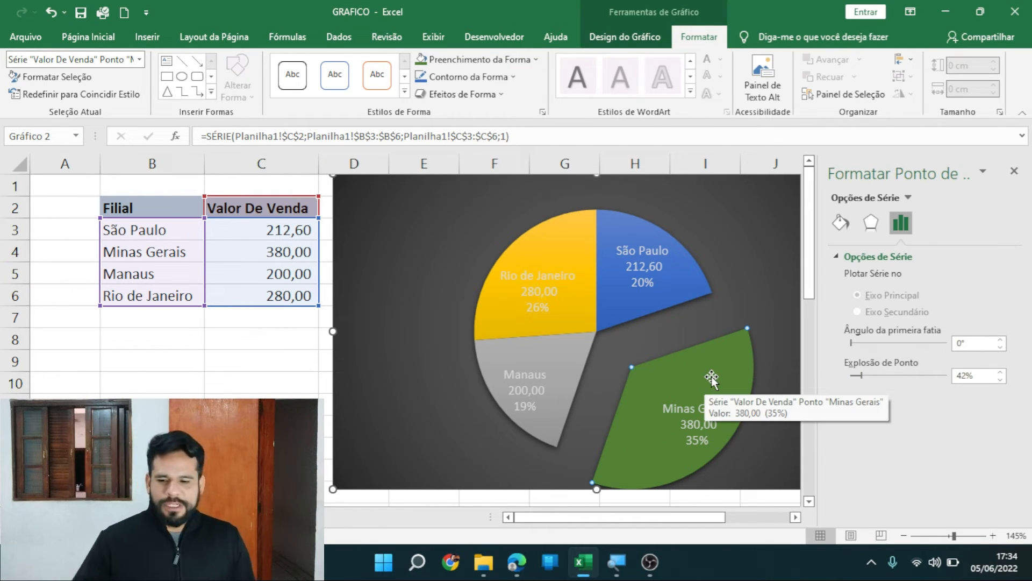
pyautogui.hotkey('ctrl', 'z')
pyautogui.click(289, 393)
# Set the pie explosion (Explosão de Pizza) of the whole series to 5%.
pyautogui.click(523, 359)
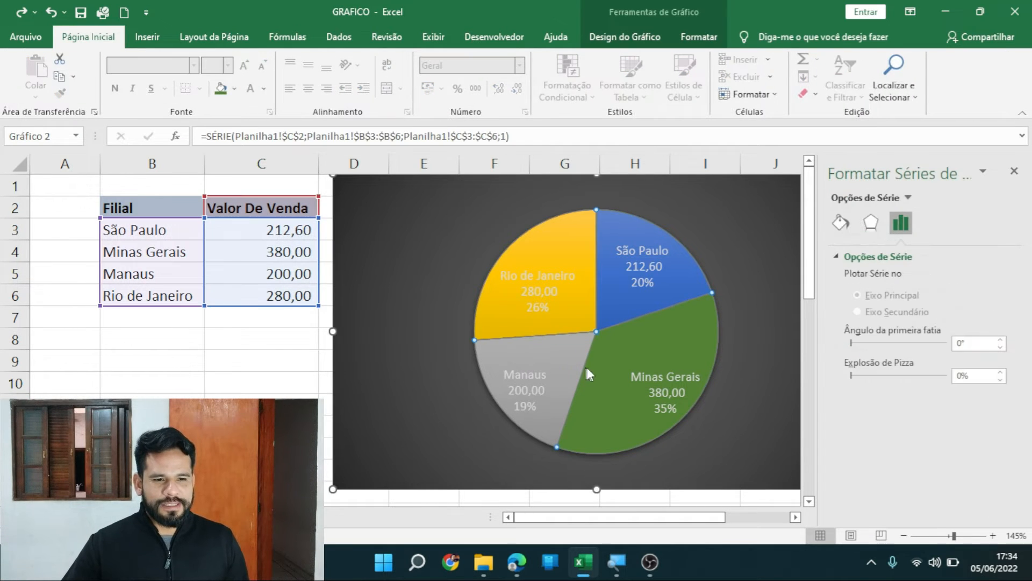
pyautogui.moveTo(852, 372)
pyautogui.mouseDown()
pyautogui.moveTo(877, 377)
pyautogui.moveTo(853, 372)
pyautogui.mouseUp()
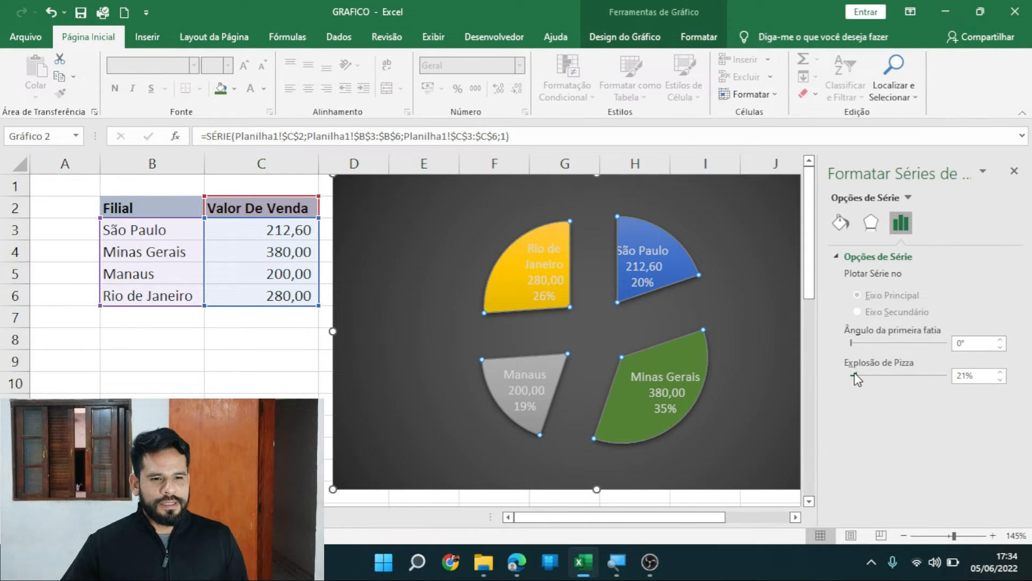
pyautogui.click(983, 377)
pyautogui.doubleClick(983, 377)
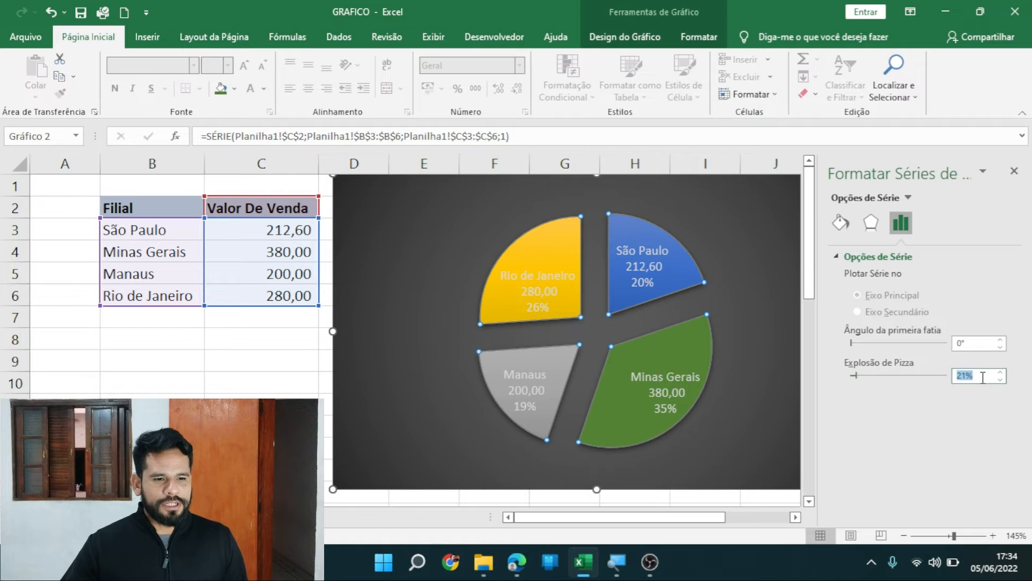
pyautogui.write('5')
pyautogui.press('Return')
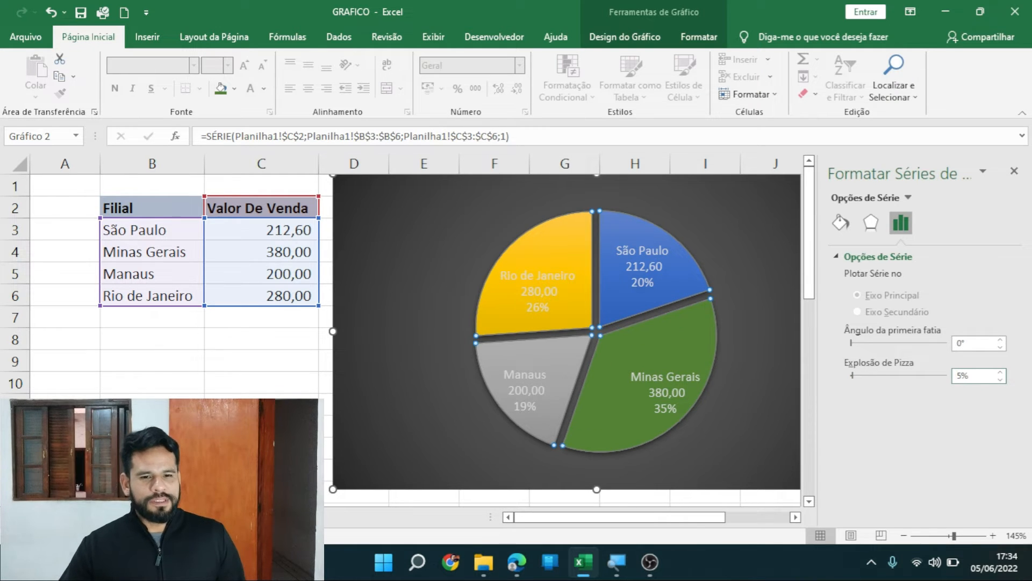
pyautogui.click(269, 406)
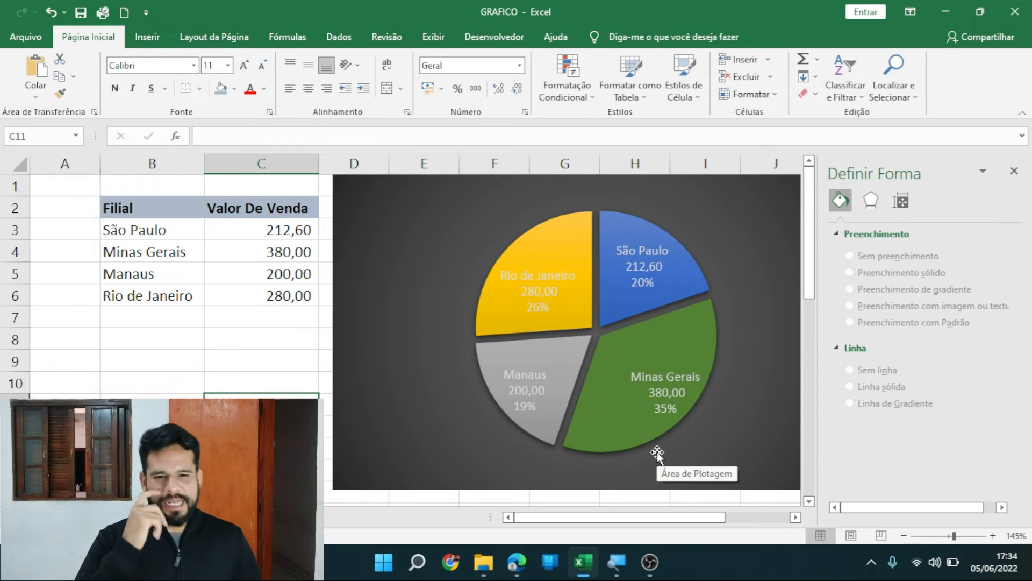
# Remove the chart area's background by setting its fill to Sem preenchimento.
pyautogui.click(756, 228)
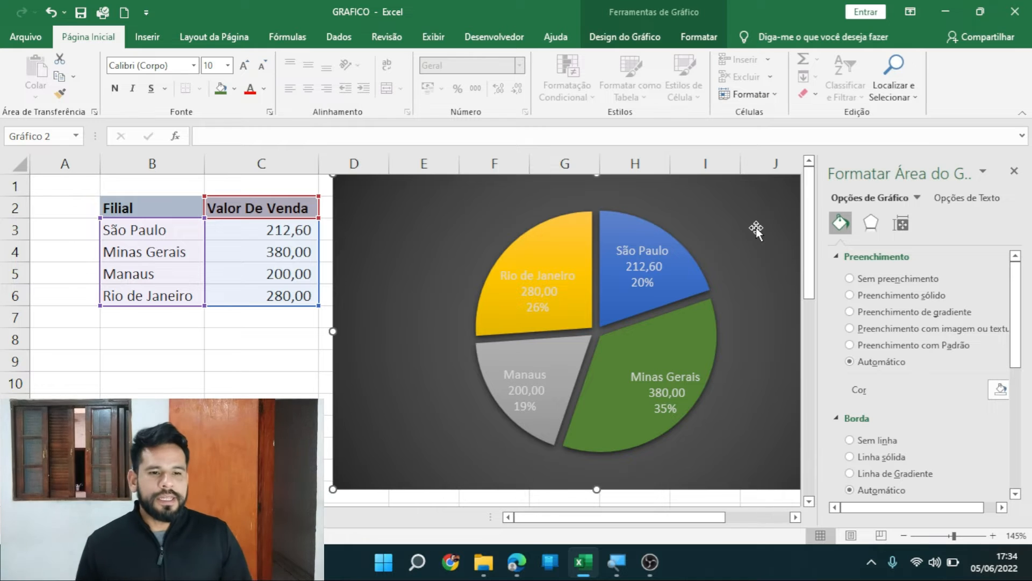
pyautogui.click(850, 277)
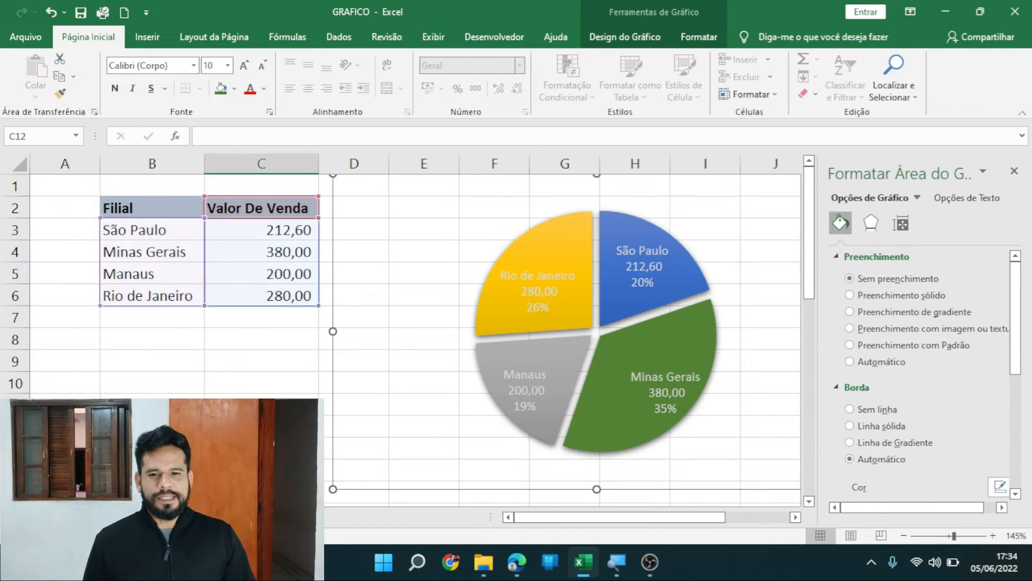
pyautogui.click(272, 426)
# Fill all cells of the worksheet with black.
pyautogui.click(22, 168)
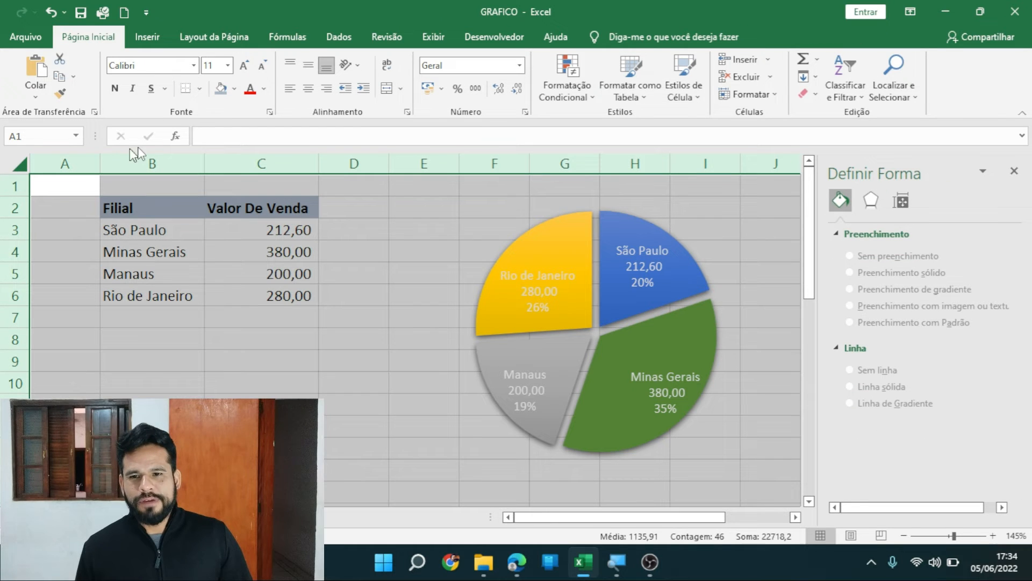
pyautogui.click(234, 88)
pyautogui.click(233, 123)
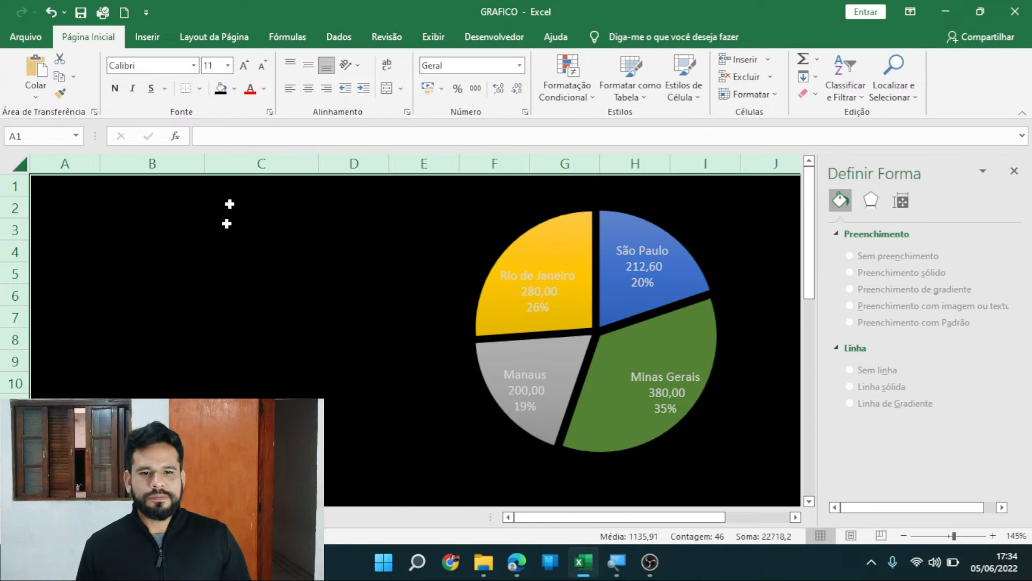
pyautogui.click(261, 343)
# Move the pie chart down and closer to the table so its upper-left corner lies in cell C2, and deselect it.
pyautogui.click(745, 209)
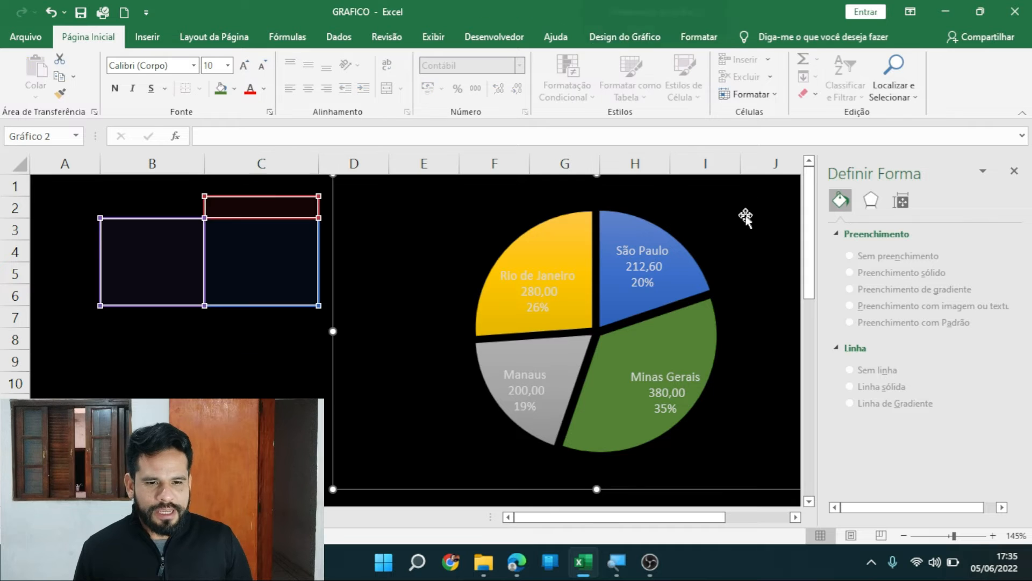
pyautogui.moveTo(733, 243); pyautogui.dragTo(668, 266)
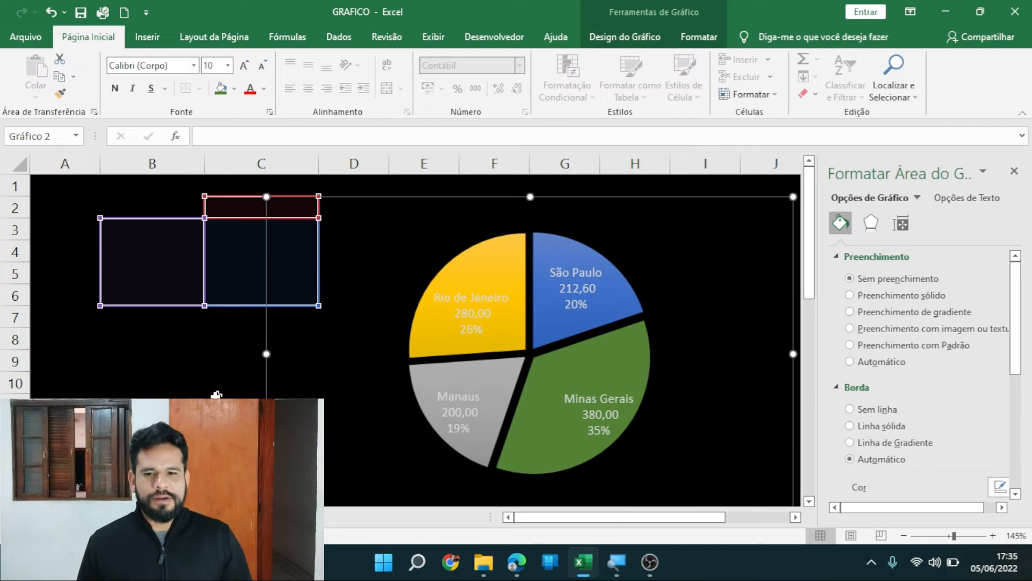
pyautogui.click(184, 403)
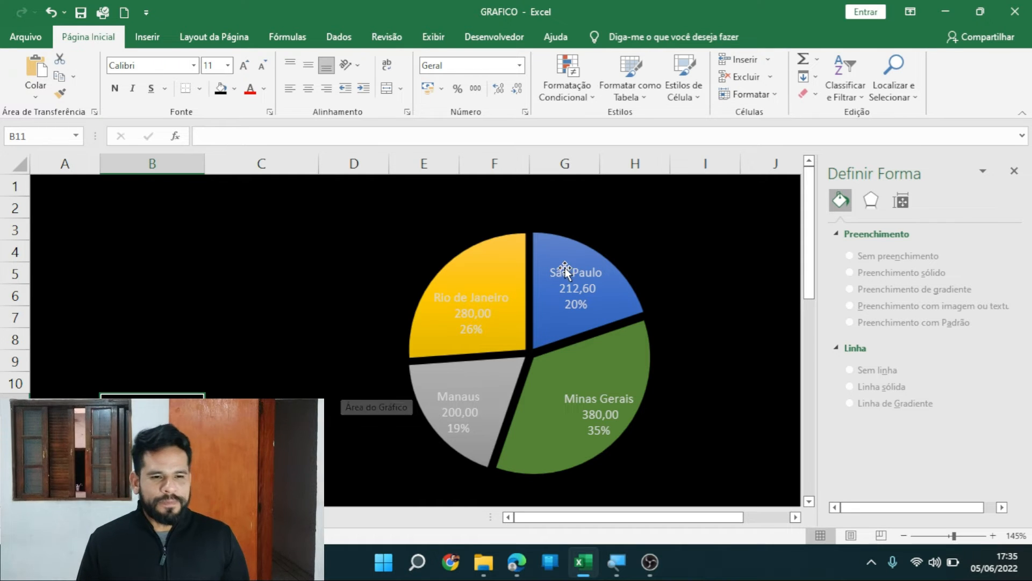
# Undo the last pie chart move and the black fill of the worksheet, and deselect the cells.
pyautogui.click(729, 313)
pyautogui.hotkey('ctrl', 't')
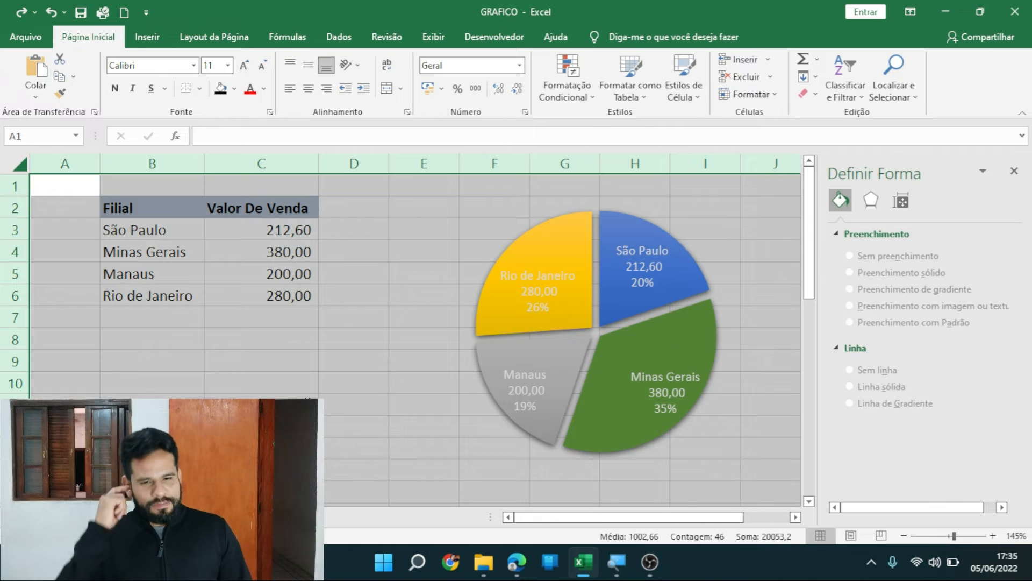
pyautogui.click(307, 403)
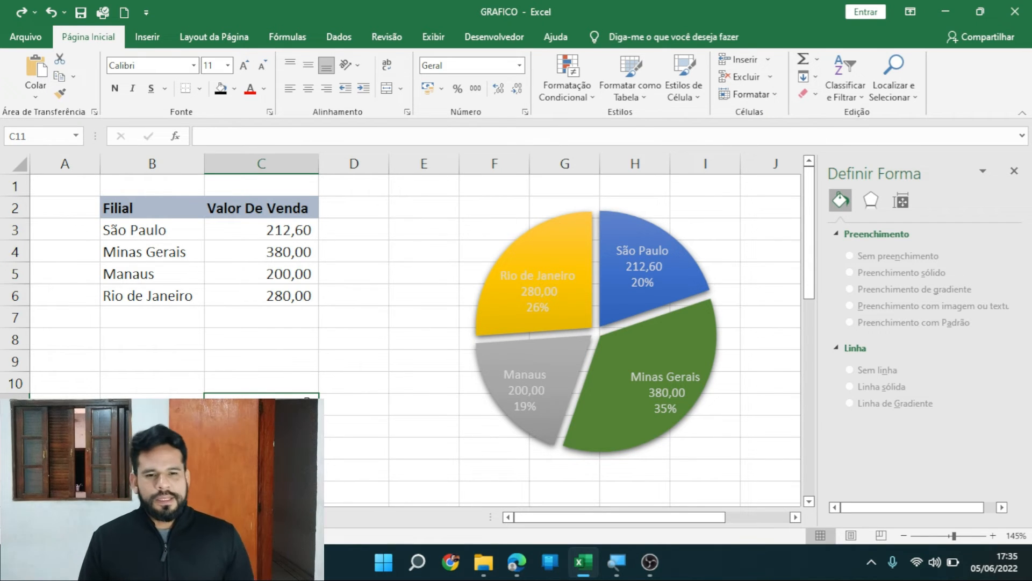
# Delete the pie chart's data series and cut the remaining empty chart area from the sheet.
pyautogui.click(545, 251)
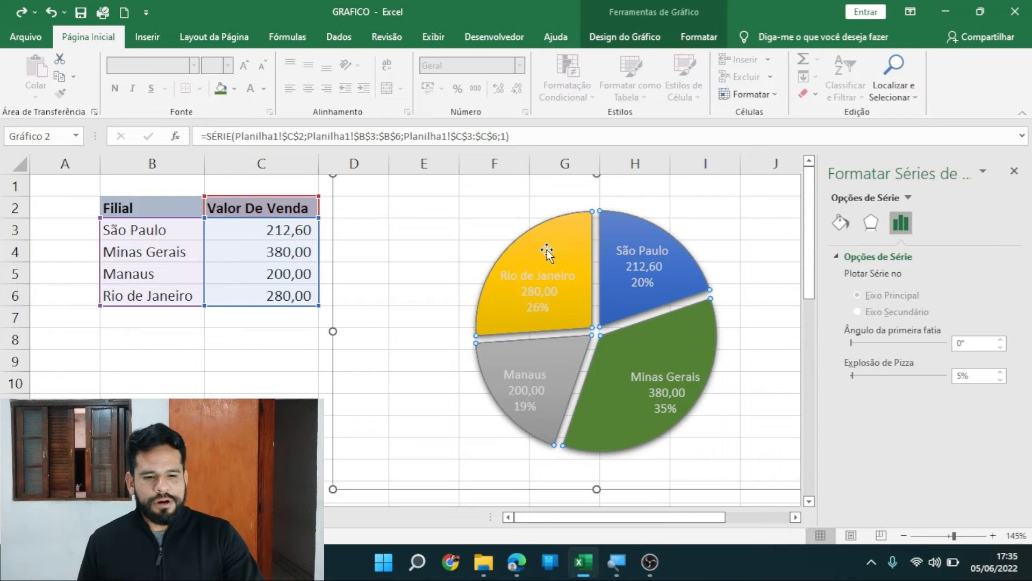
pyautogui.press('Delete')
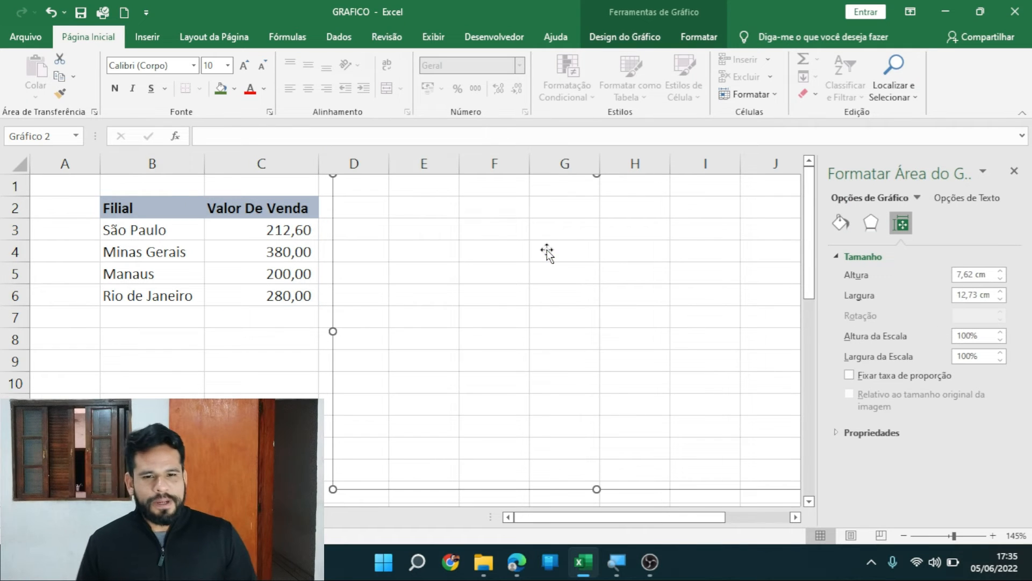
pyautogui.rightClick(435, 208)
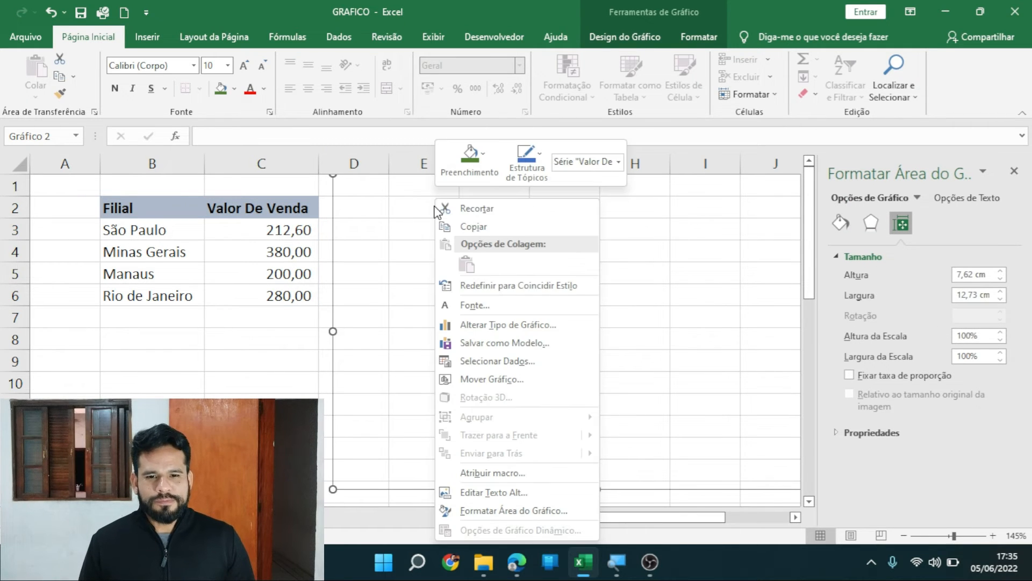
pyautogui.click(485, 211)
pyautogui.scroll(-2, 344, 362)
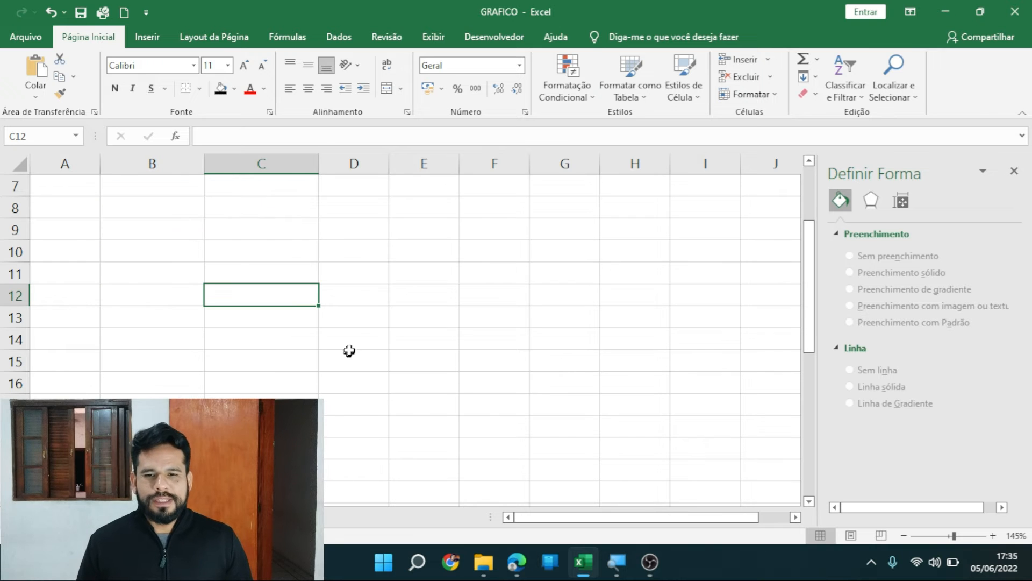
pyautogui.scroll(2, 355, 330)
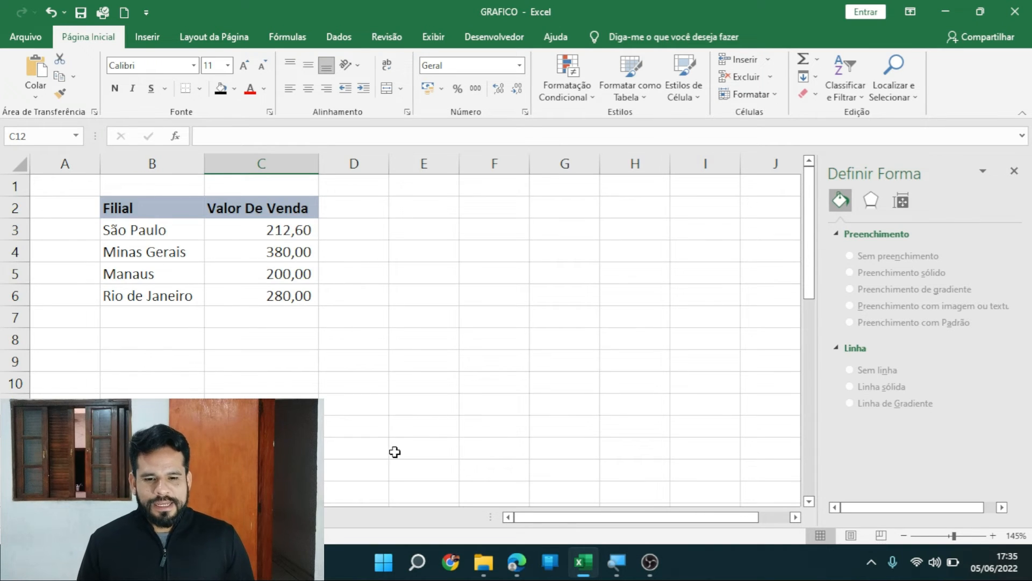
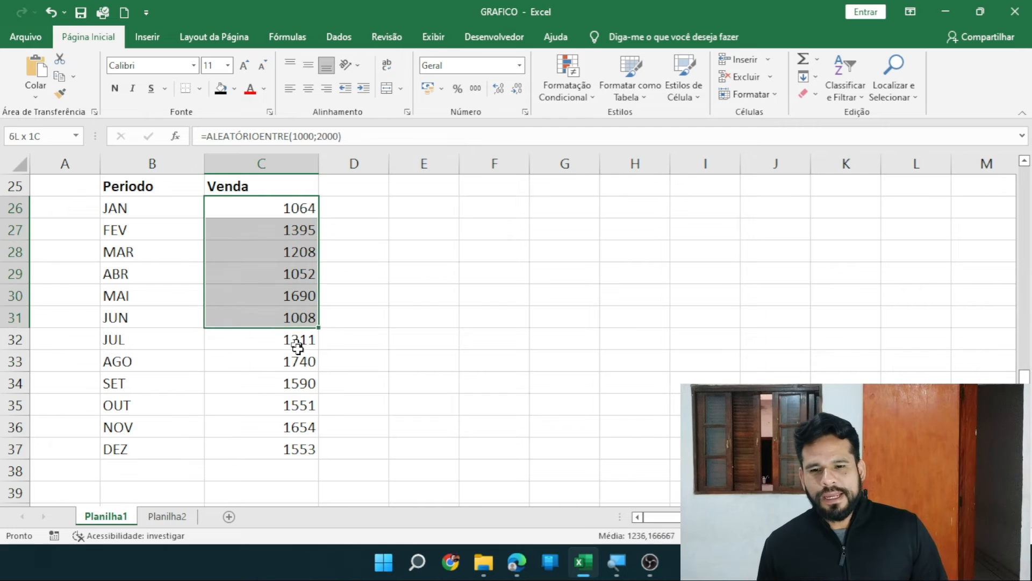
pyautogui.click(483, 340)
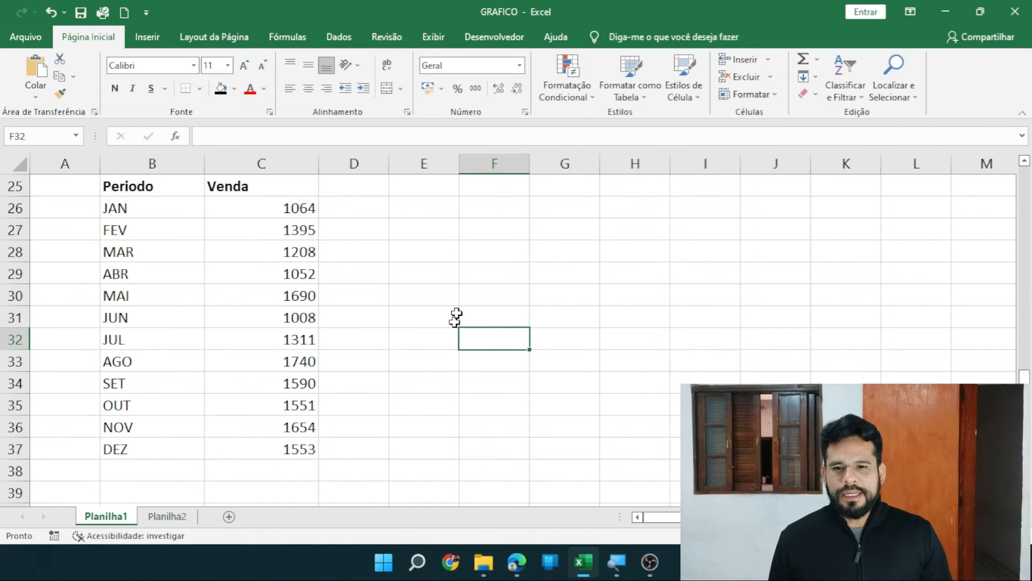
pyautogui.press('Up')
pyautogui.press('Up')
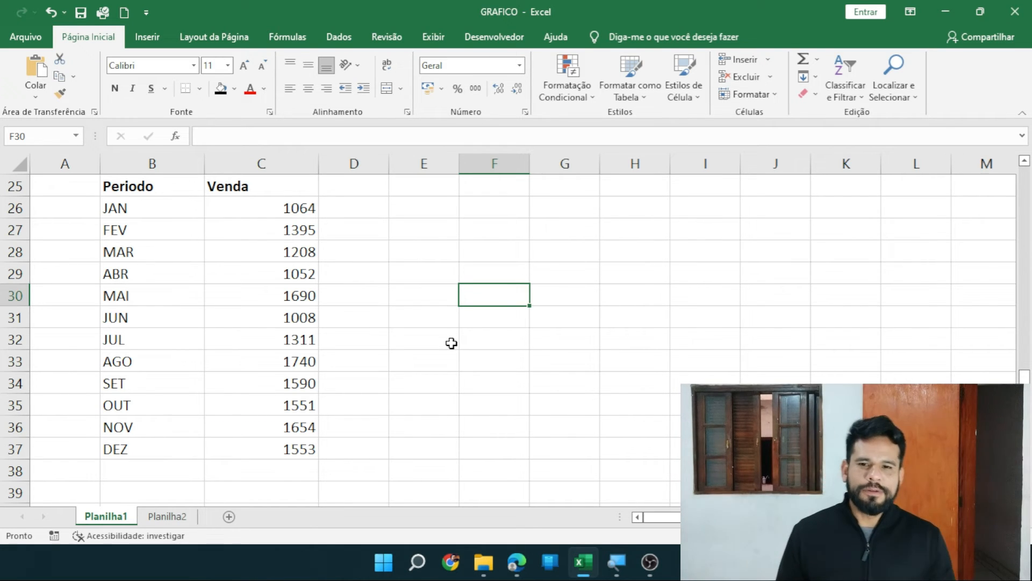
pyautogui.click(451, 343)
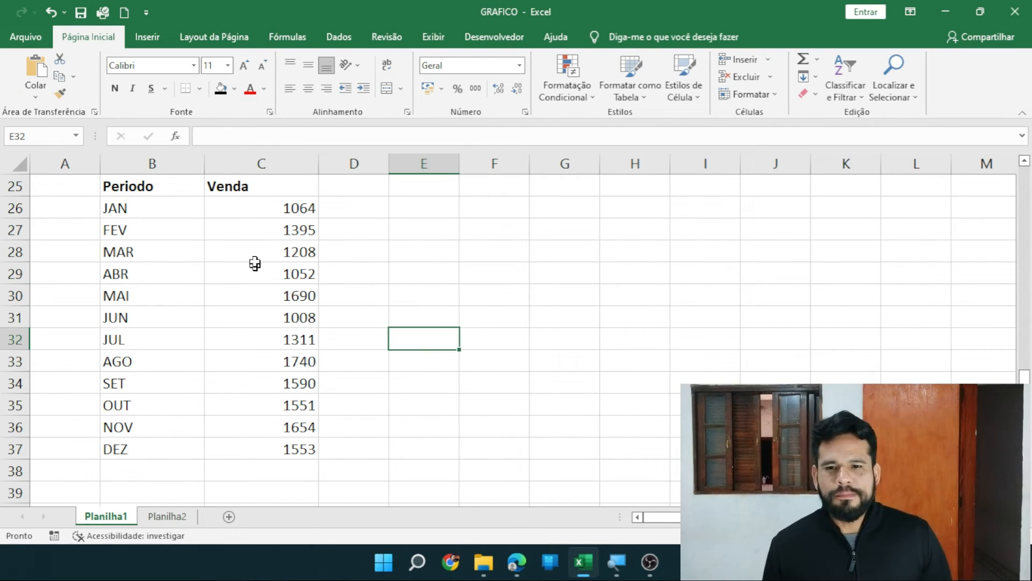
# Insert a 2D line chart (Linha) based on the Periodo and Venda table.
pyautogui.click(252, 230)
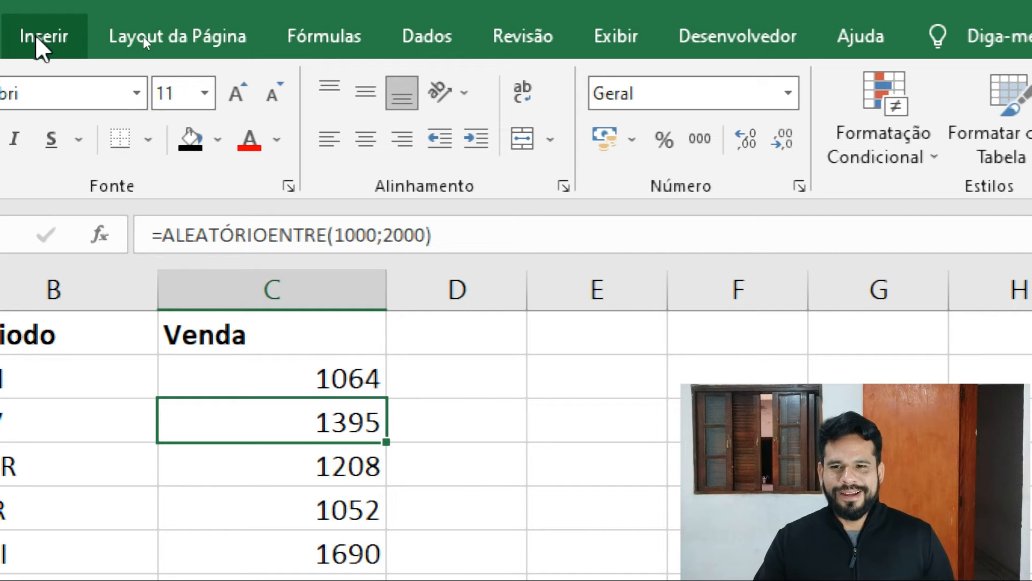
pyautogui.click(37, 39)
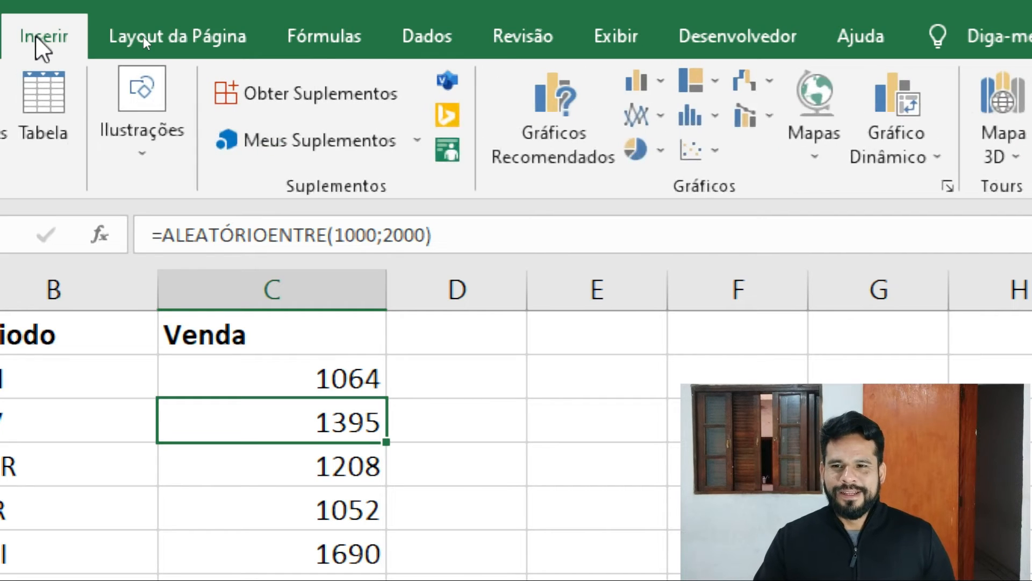
pyautogui.click(666, 112)
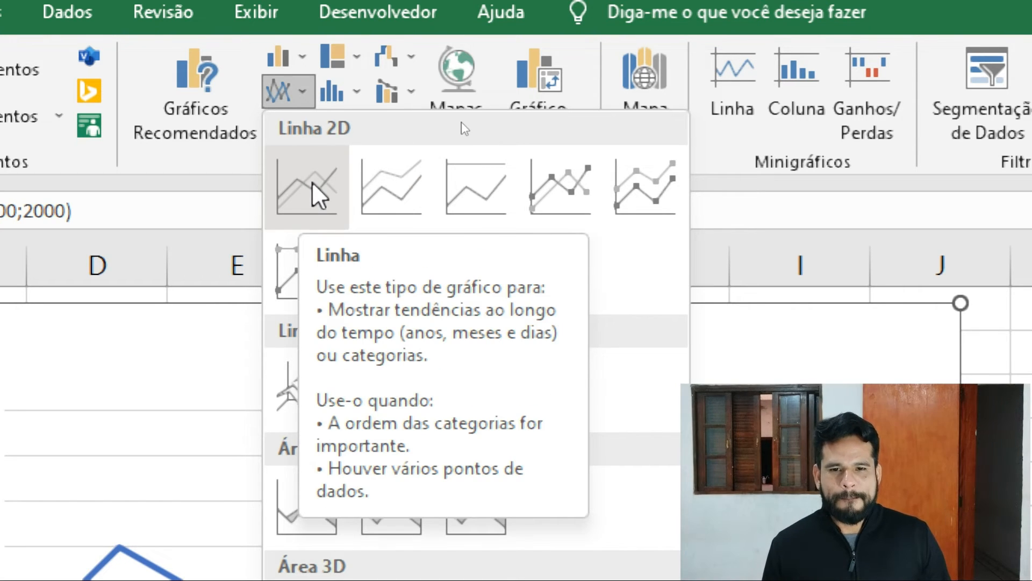
pyautogui.click(313, 181)
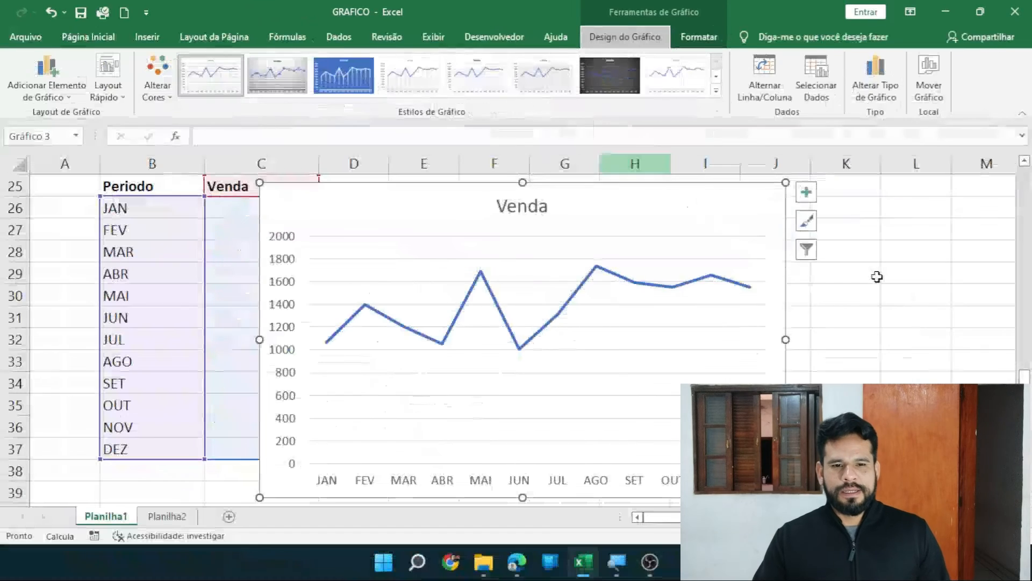
# Move the Venda line chart beside the table, with its left edge in column D, and deselect it.
pyautogui.click(842, 275)
pyautogui.click(694, 201)
pyautogui.moveTo(707, 189); pyautogui.dragTo(784, 189)
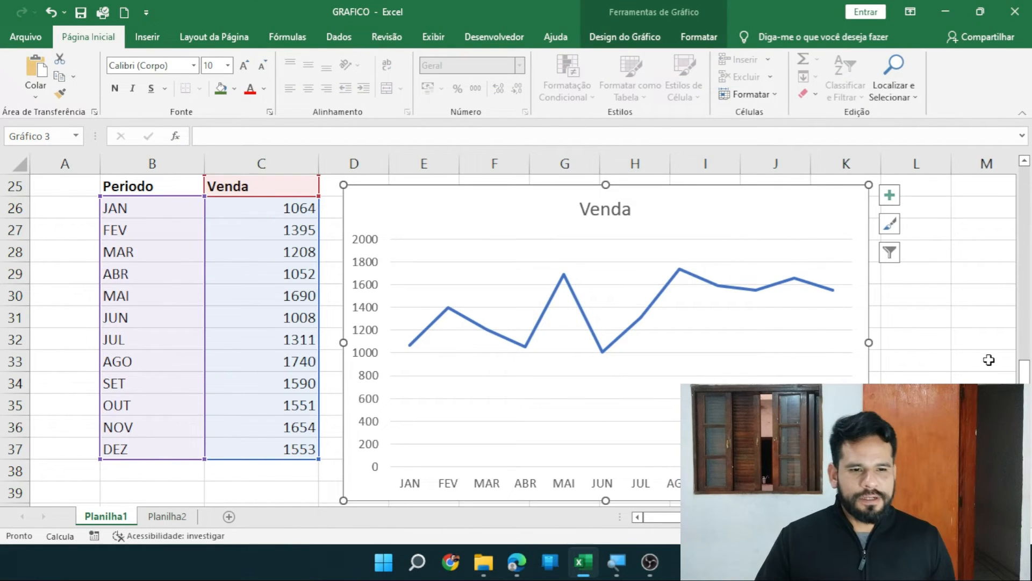
pyautogui.click(989, 360)
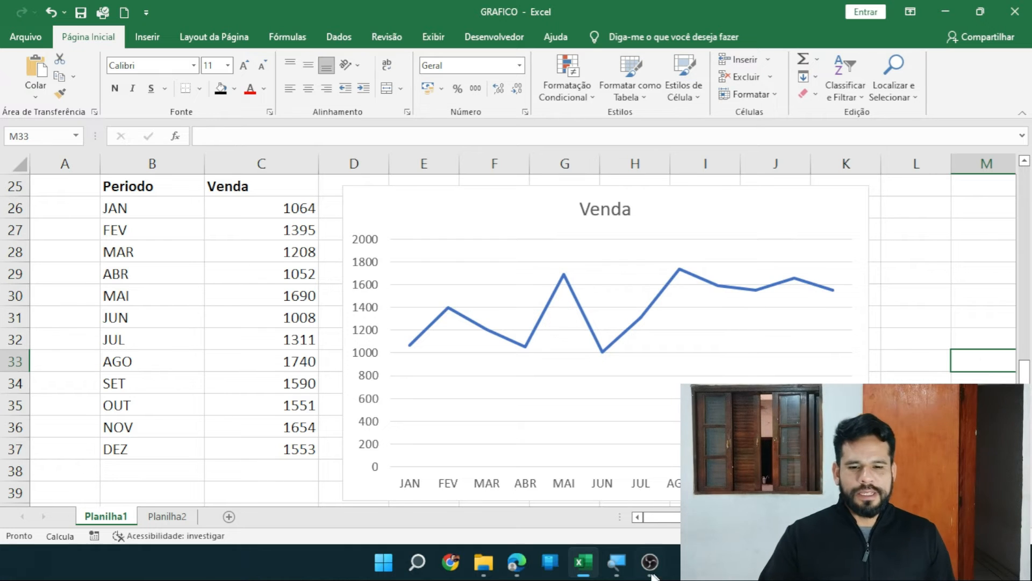
# Read the Gráficos de Linha note in the MindMeister map in Edge, and examine the Venda line's monthly points back in Excel.
pyautogui.click(516, 571)
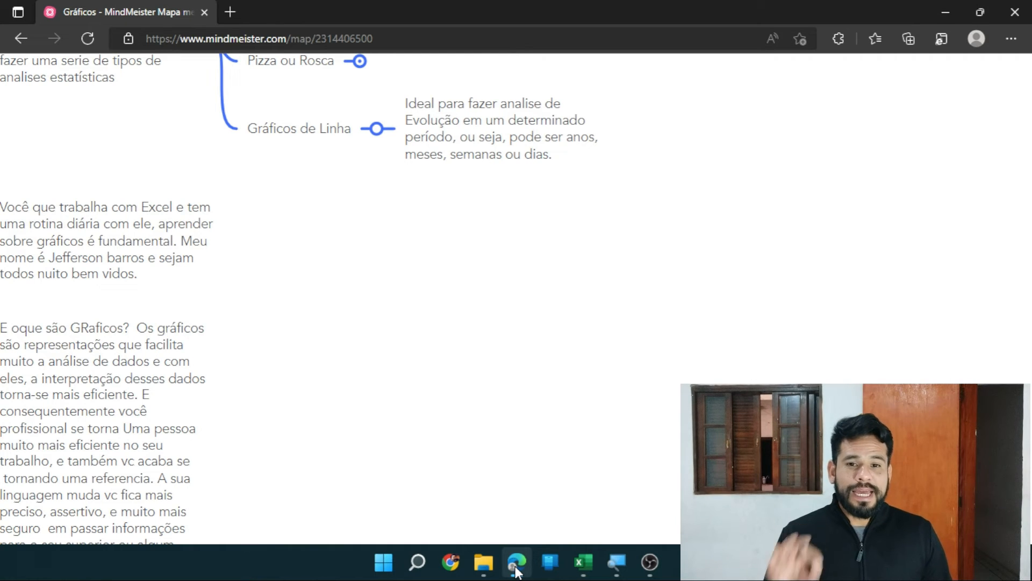
pyautogui.click(516, 571)
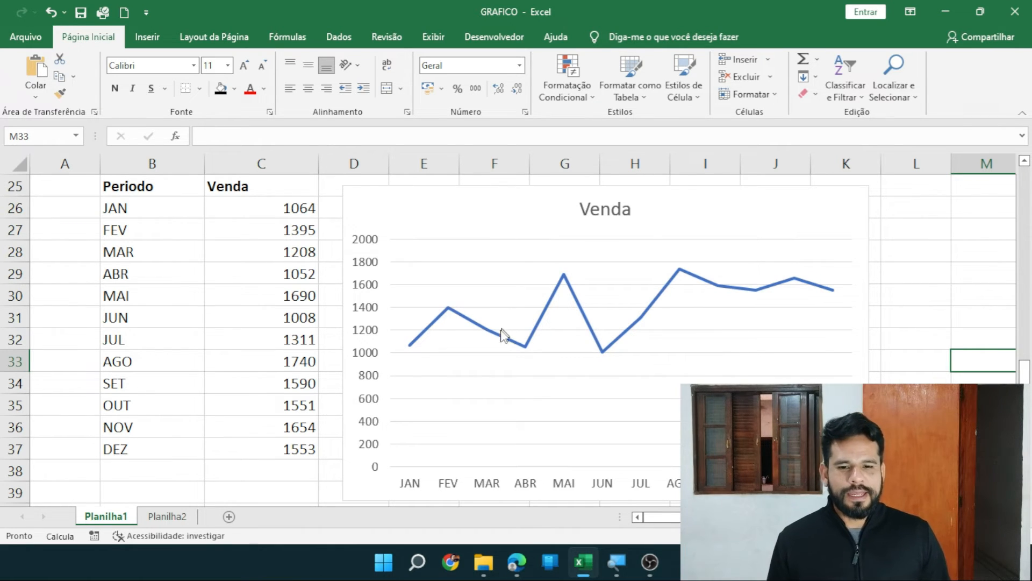
pyautogui.moveTo(450, 311)
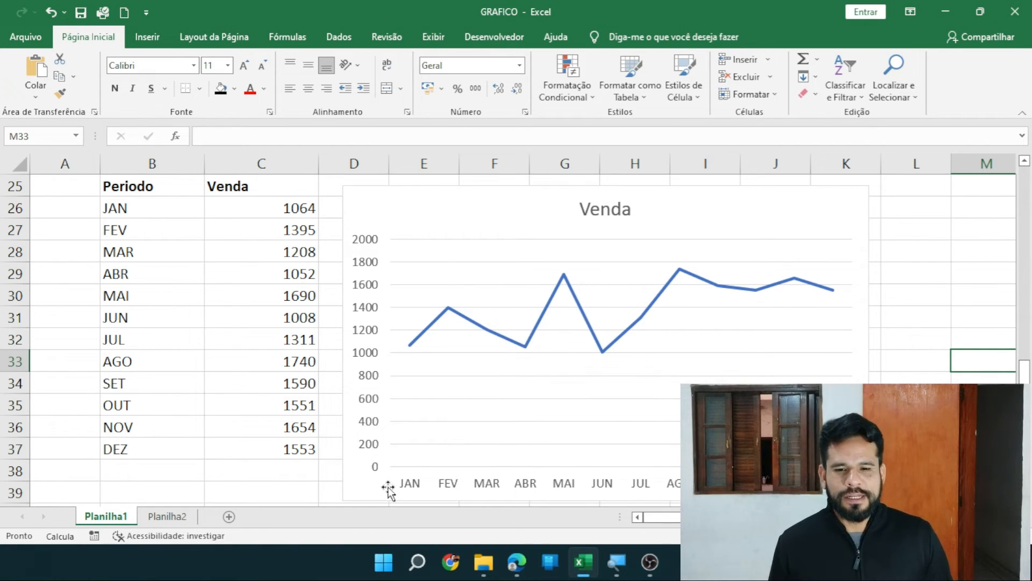
pyautogui.moveTo(409, 350)
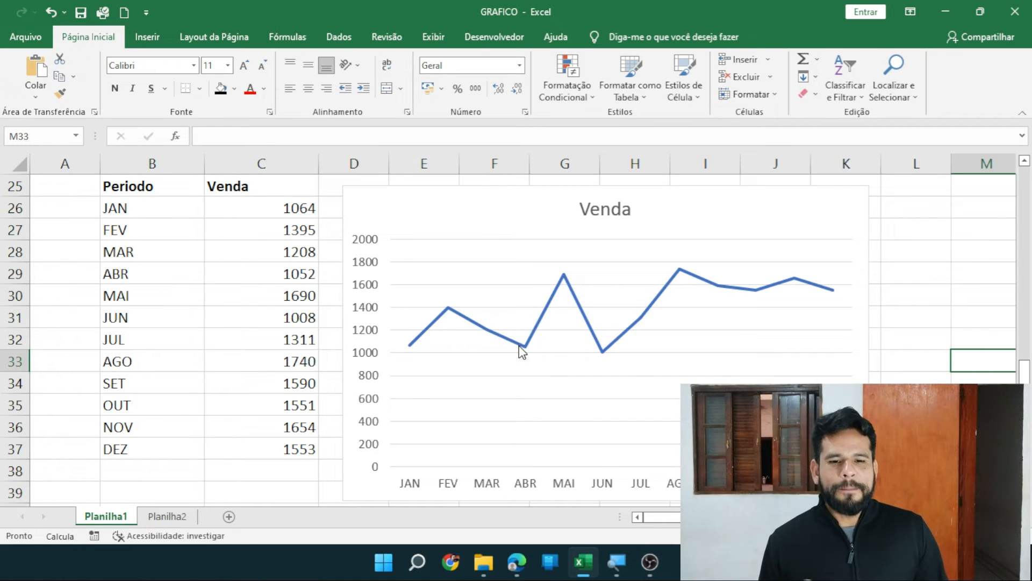
pyautogui.moveTo(522, 350)
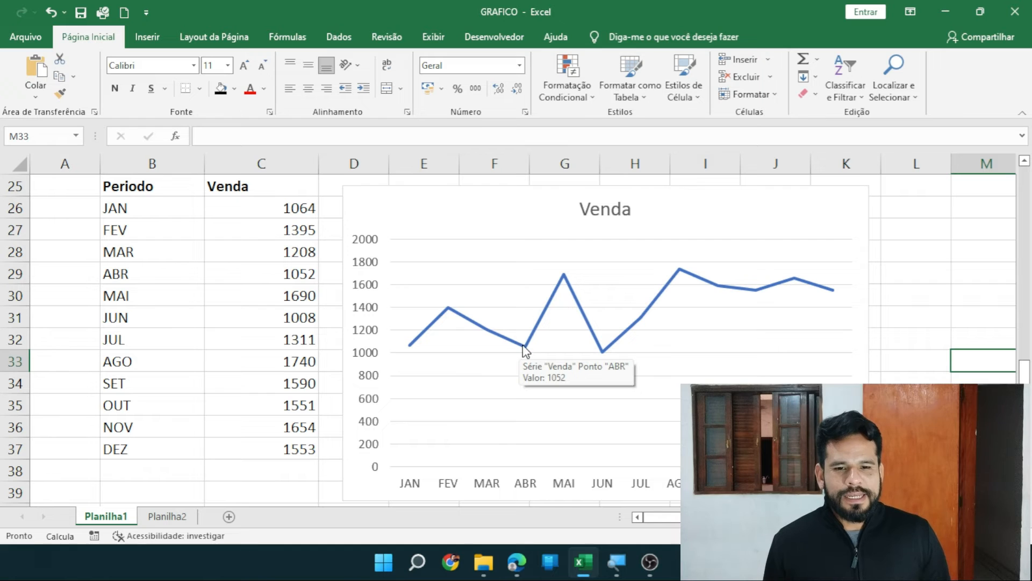
pyautogui.moveTo(564, 282)
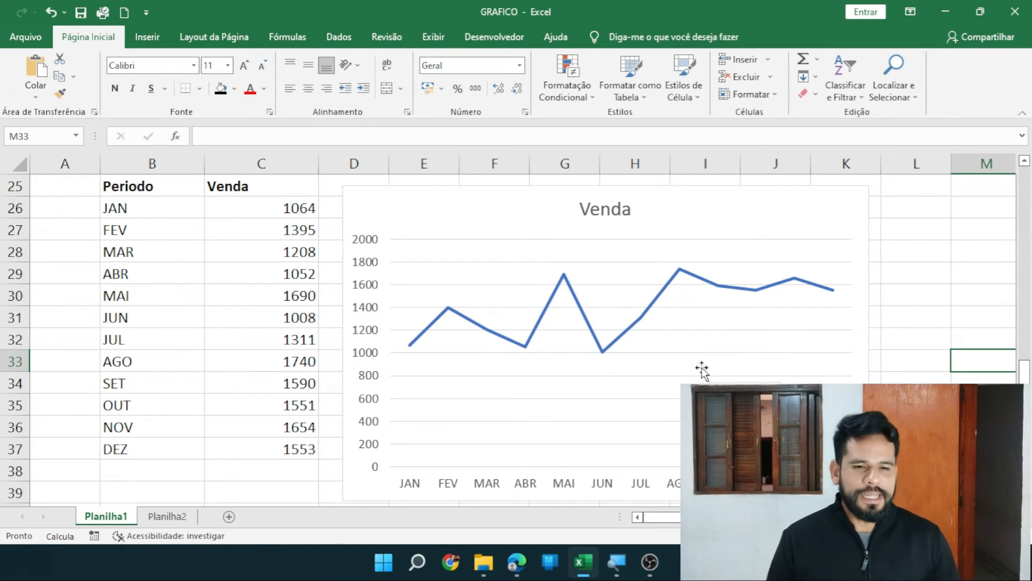
# Shift the line chart slightly right and down, away from the Venda column, and deselect it.
pyautogui.click(913, 228)
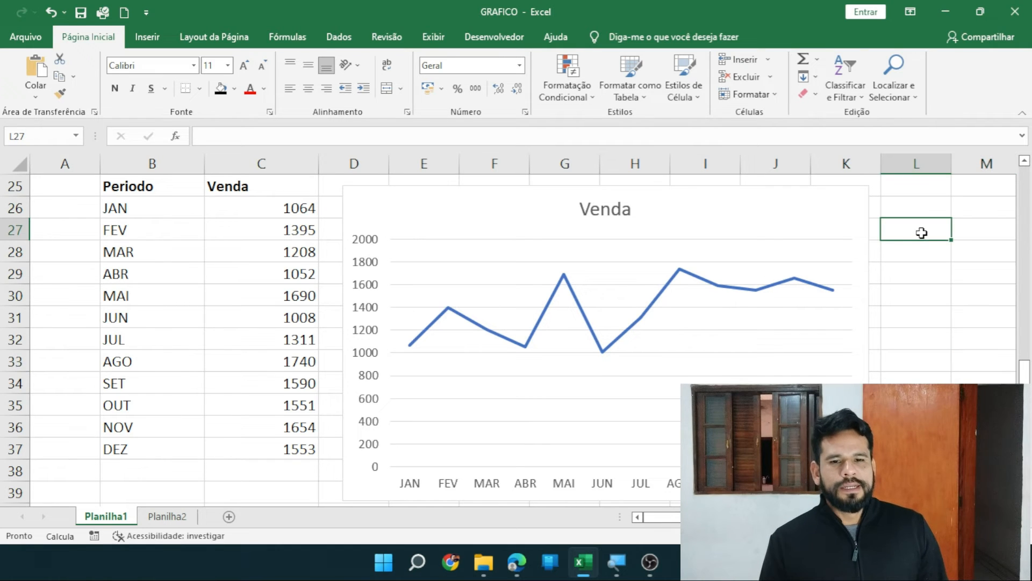
pyautogui.click(695, 236)
pyautogui.moveTo(692, 233); pyautogui.dragTo(727, 236)
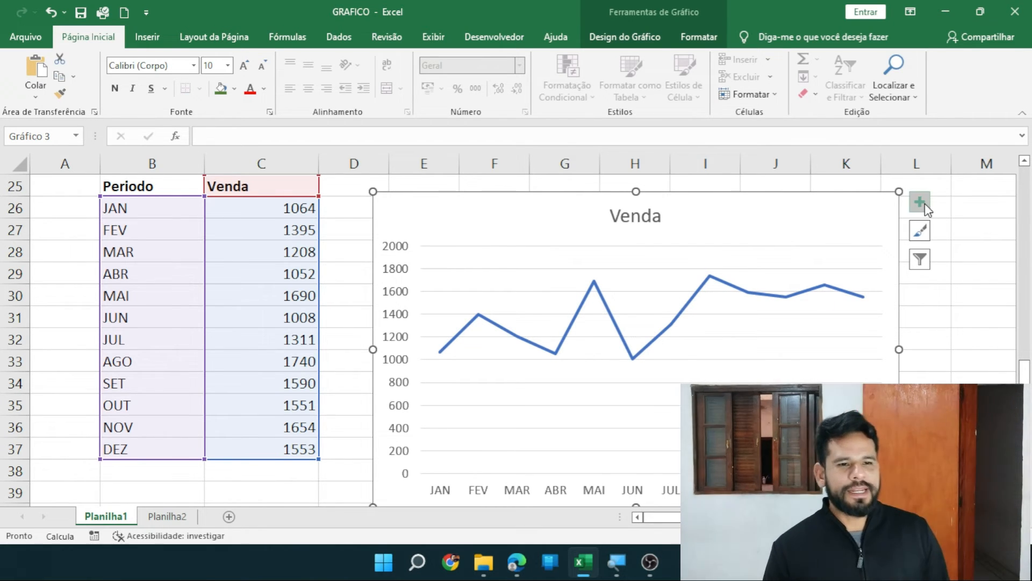
pyautogui.click(967, 371)
# Apply the last style in the chart style gallery, with a bold title and shadowed line, to the Venda line chart.
pyautogui.click(828, 215)
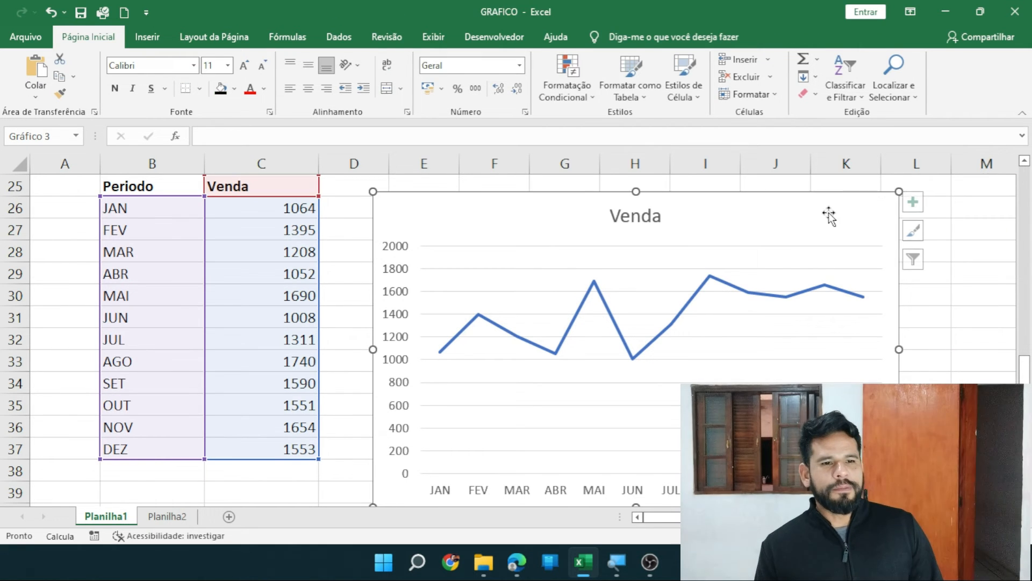
pyautogui.click(920, 203)
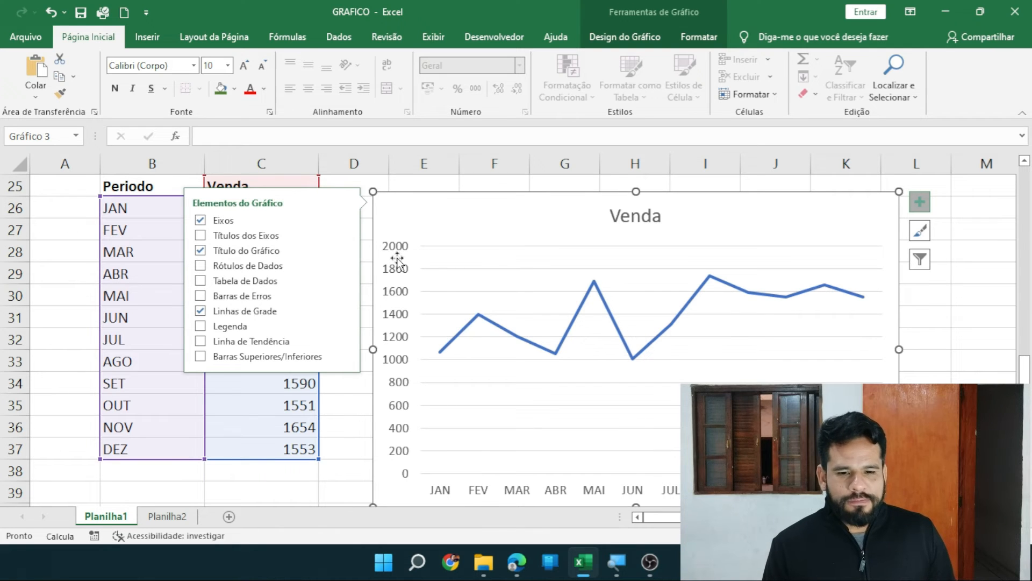
pyautogui.click(921, 232)
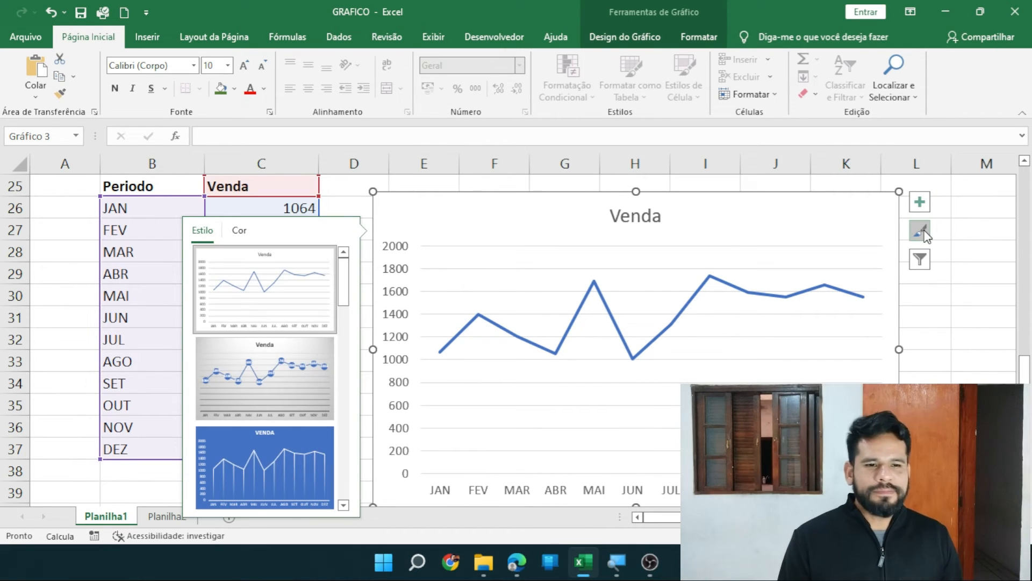
pyautogui.moveTo(344, 295); pyautogui.dragTo(348, 504)
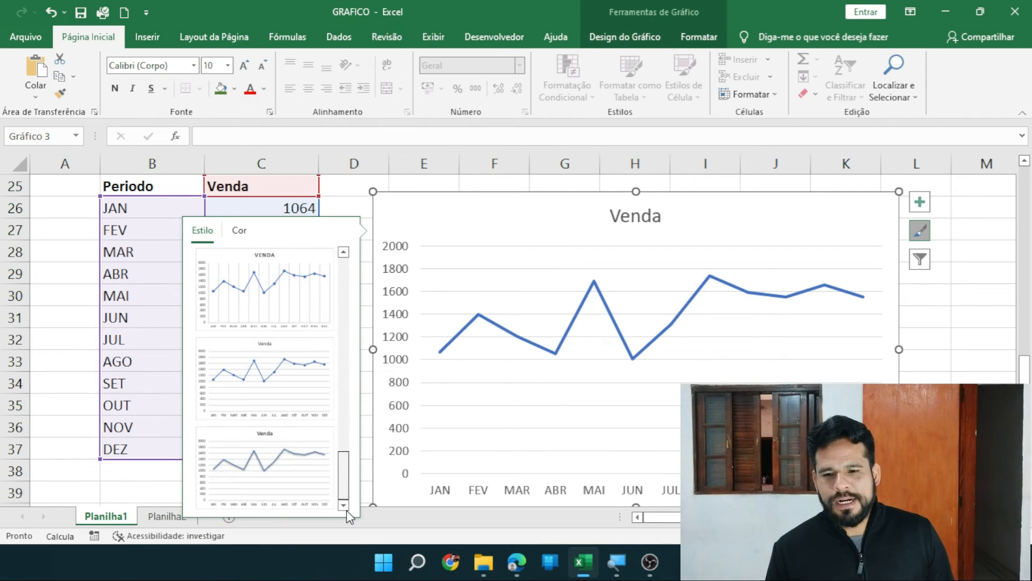
pyautogui.click(288, 485)
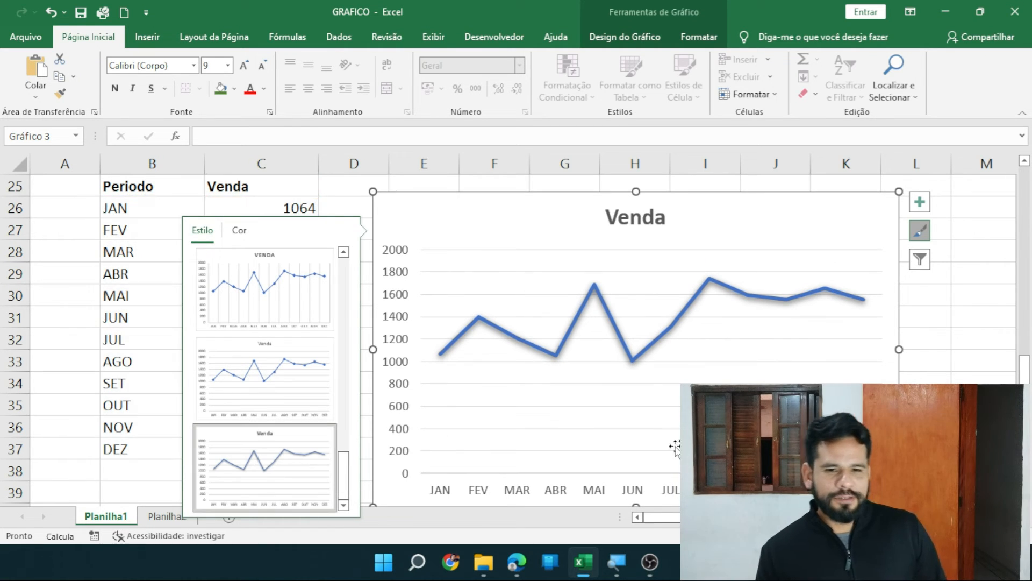
pyautogui.click(916, 449)
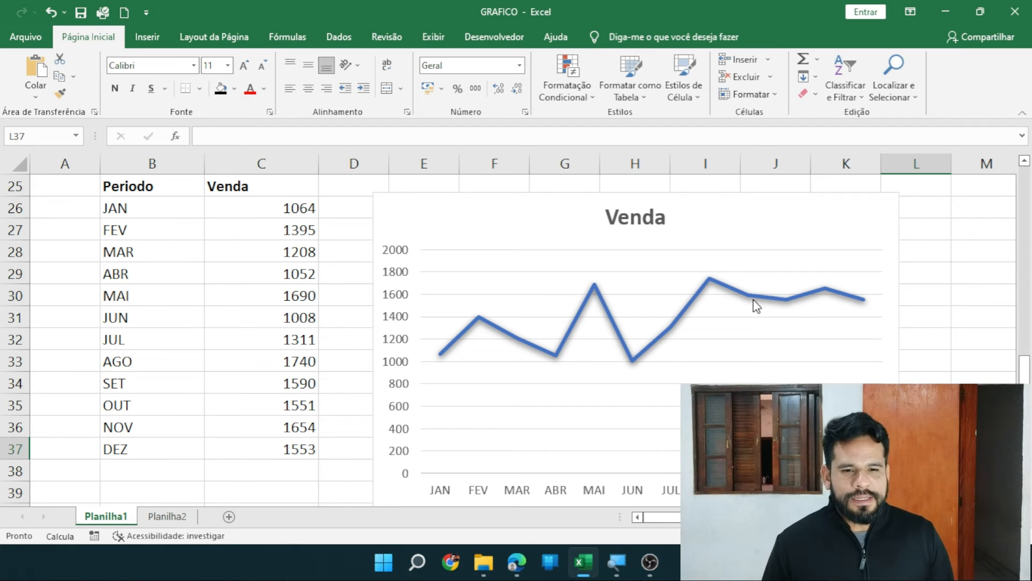
# Remove the line chart area's background by setting its fill to Sem preenchimento.
pyautogui.click(793, 220)
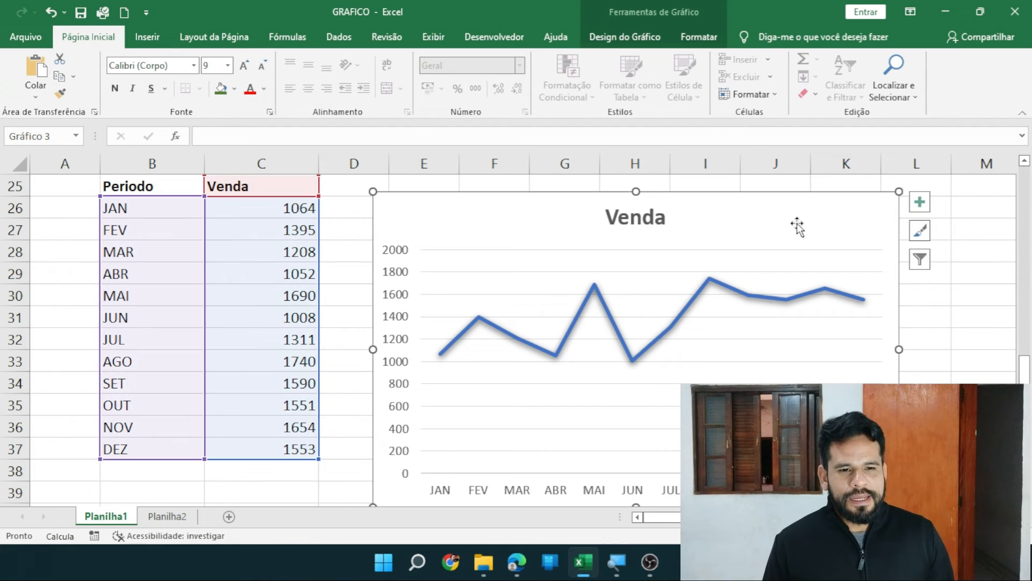
pyautogui.rightClick(825, 231)
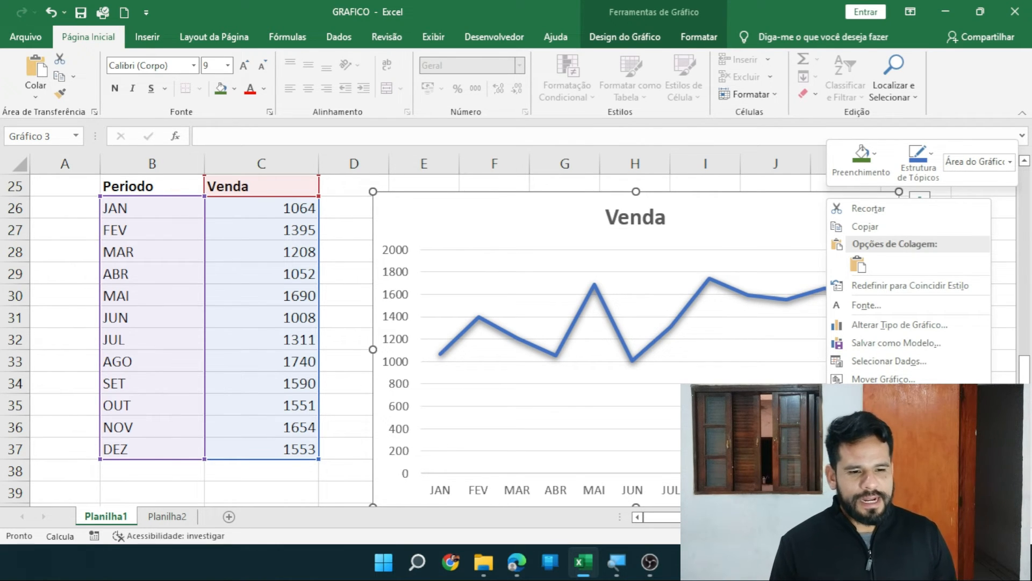
pyautogui.click(895, 511)
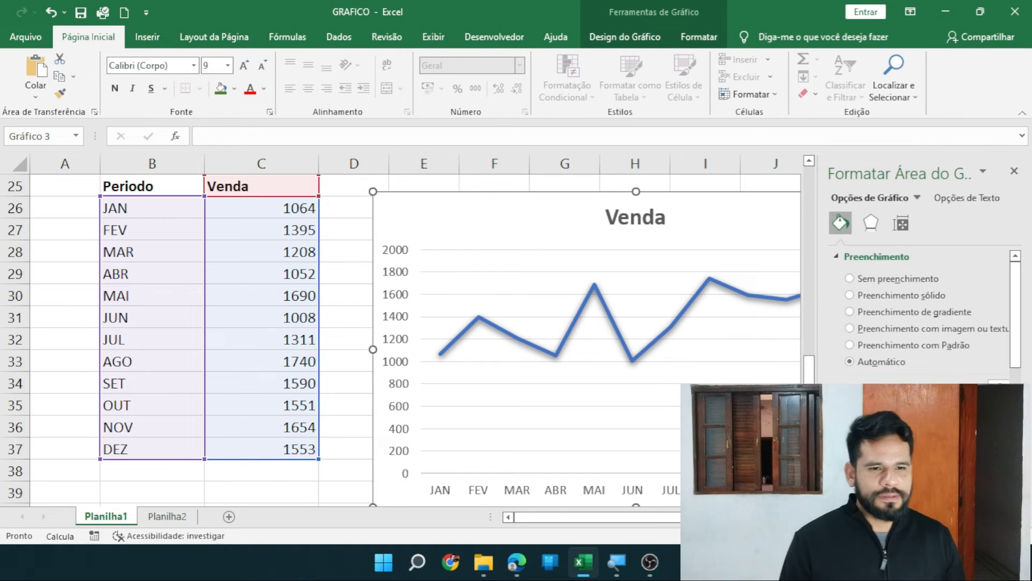
pyautogui.click(850, 278)
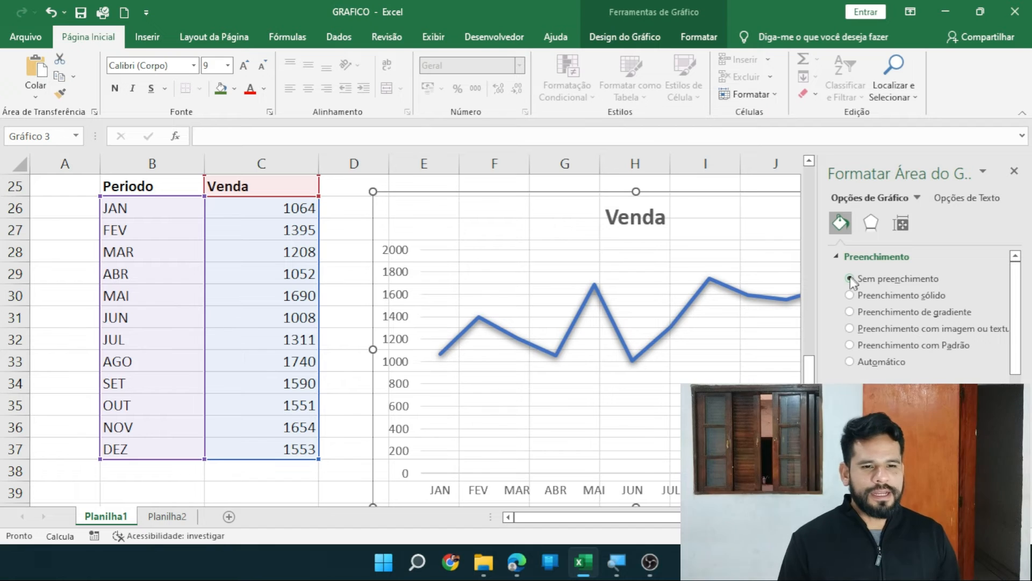
# Set the Venda chart area's fill back to Automático and close the formatting pane.
pyautogui.click(850, 361)
pyautogui.click(333, 442)
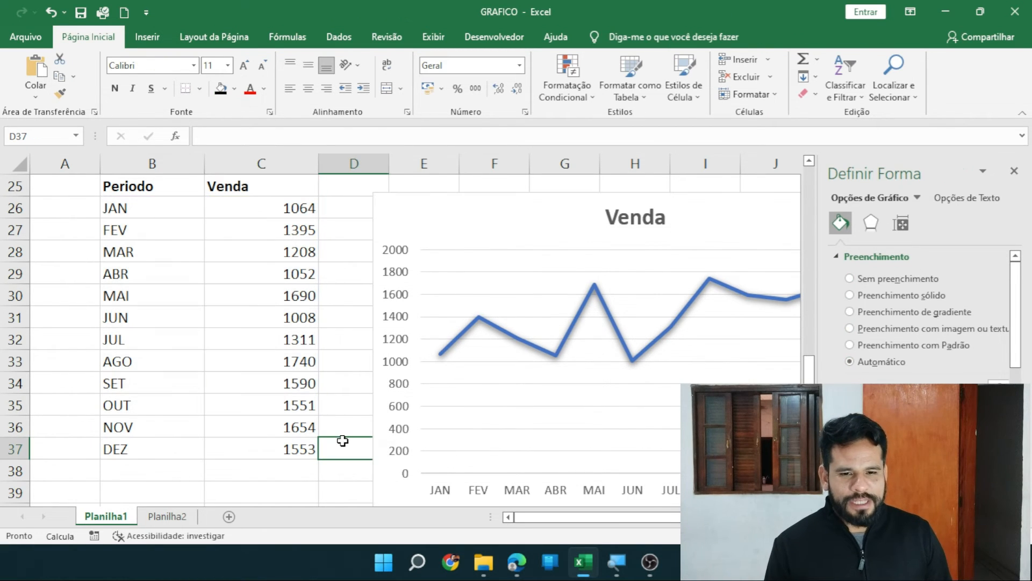
pyautogui.click(1014, 171)
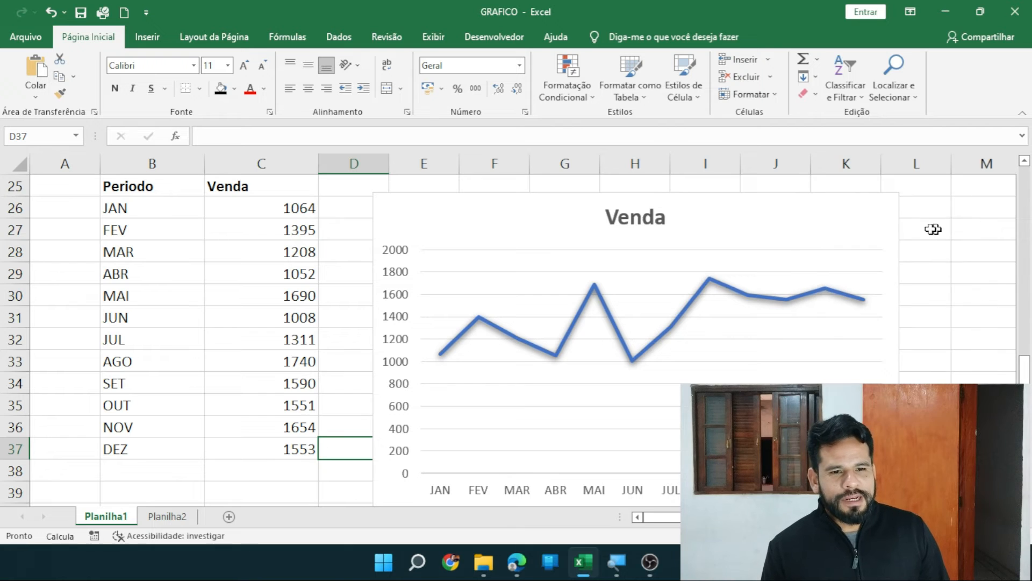
# Remove the Venda chart's shape fill with Sem Preenchimento and deselect the chart.
pyautogui.click(858, 208)
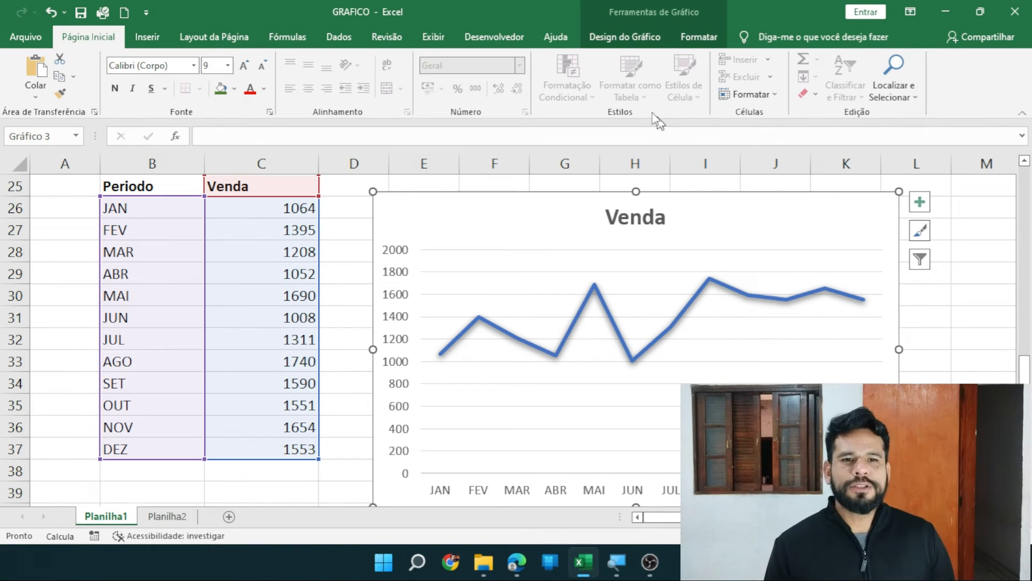
pyautogui.click(625, 39)
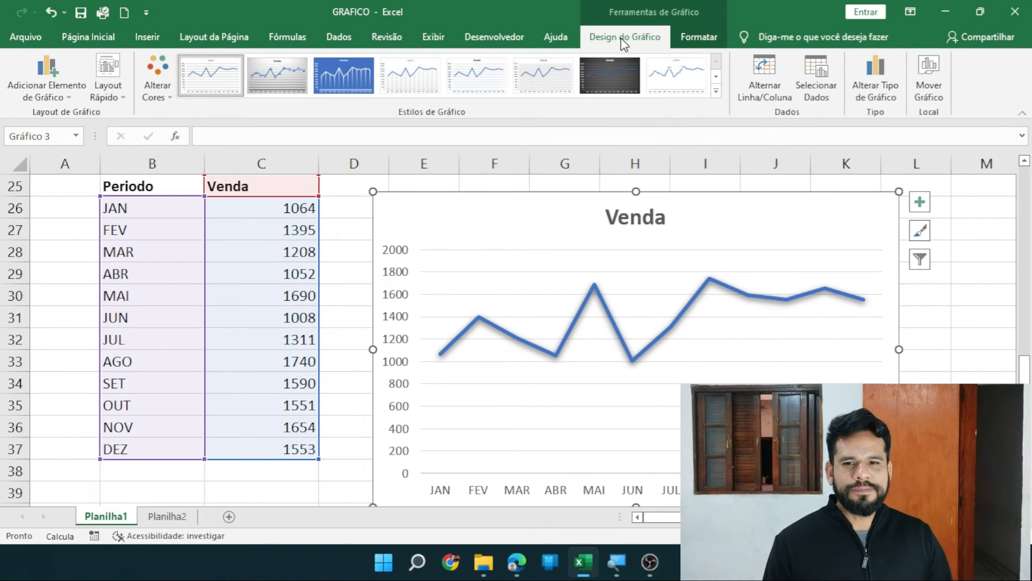
pyautogui.click(689, 37)
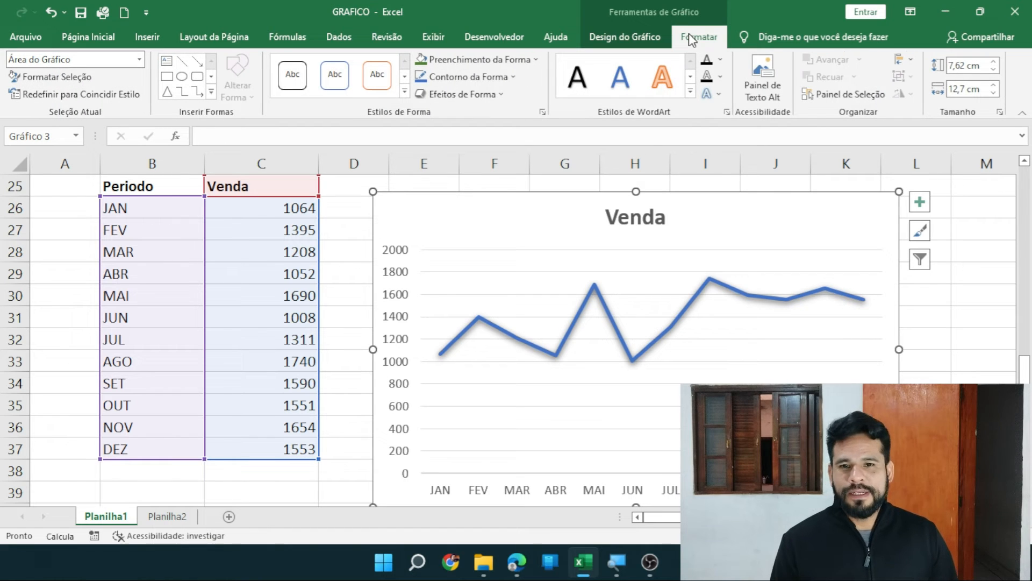
pyautogui.click(537, 59)
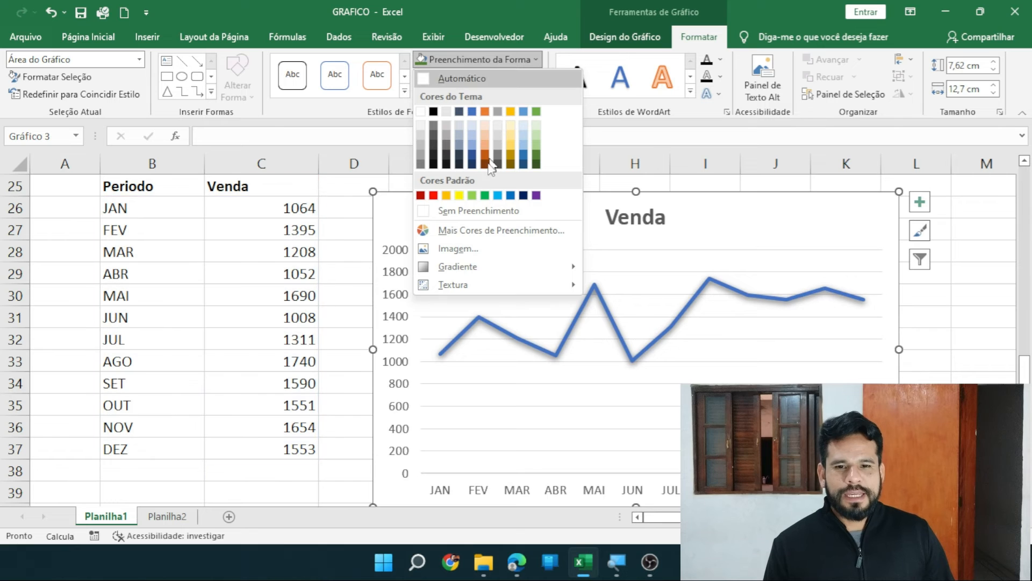
pyautogui.click(477, 211)
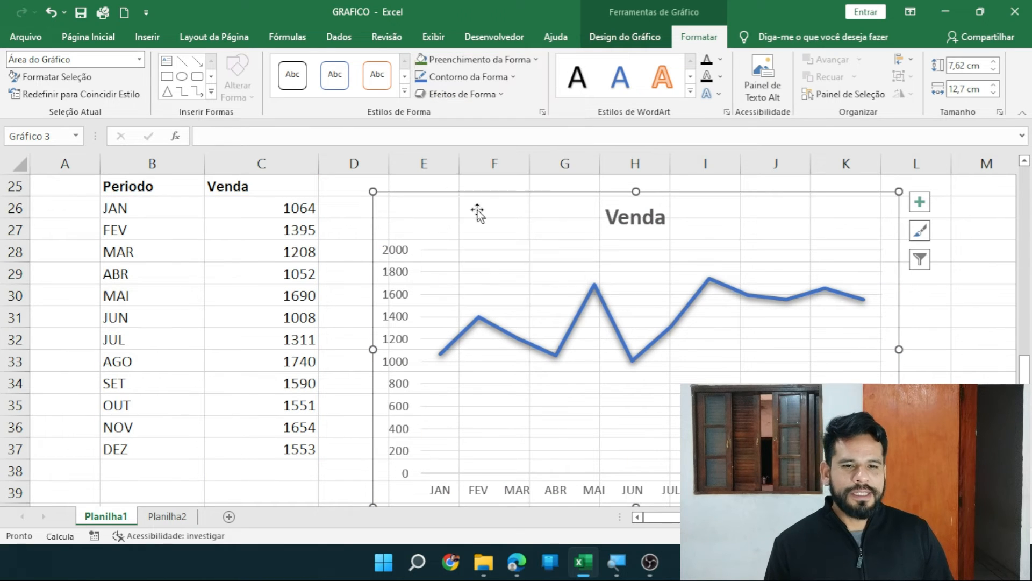
pyautogui.click(940, 377)
# Fill columns C to L with black behind the Venda chart and look at the chart against it.
pyautogui.moveTo(277, 156); pyautogui.dragTo(925, 185)
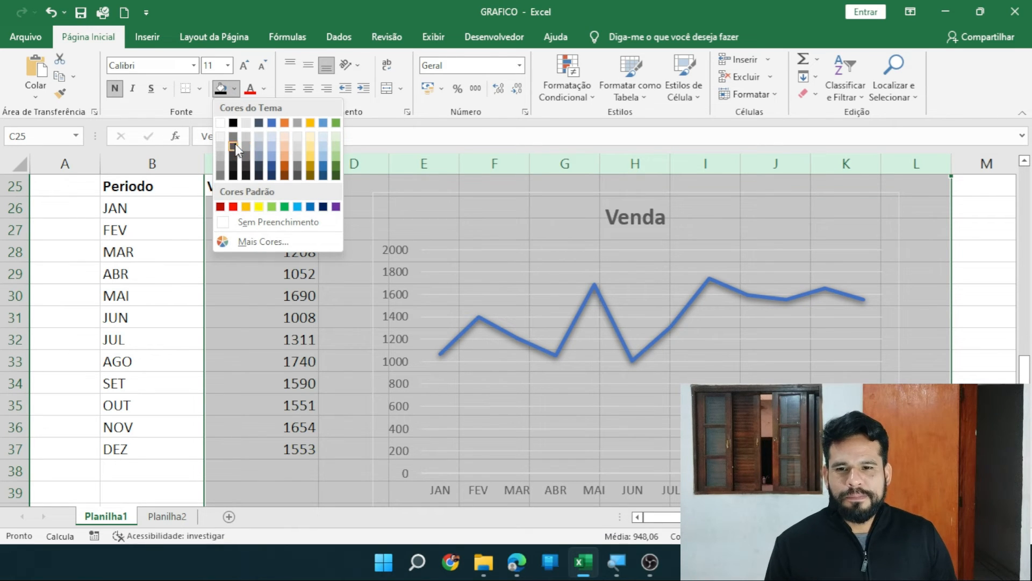
pyautogui.click(233, 122)
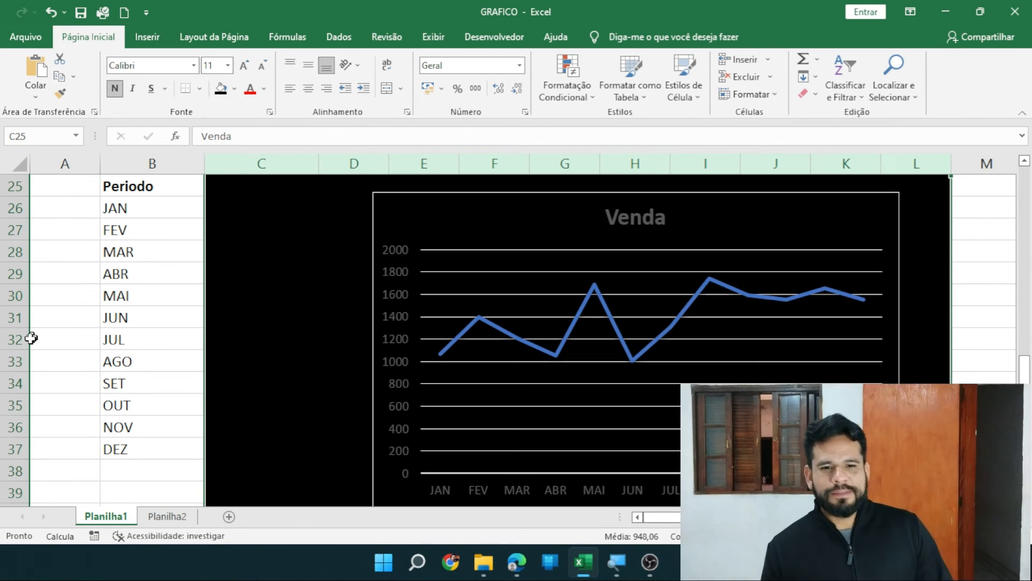
pyautogui.click(62, 380)
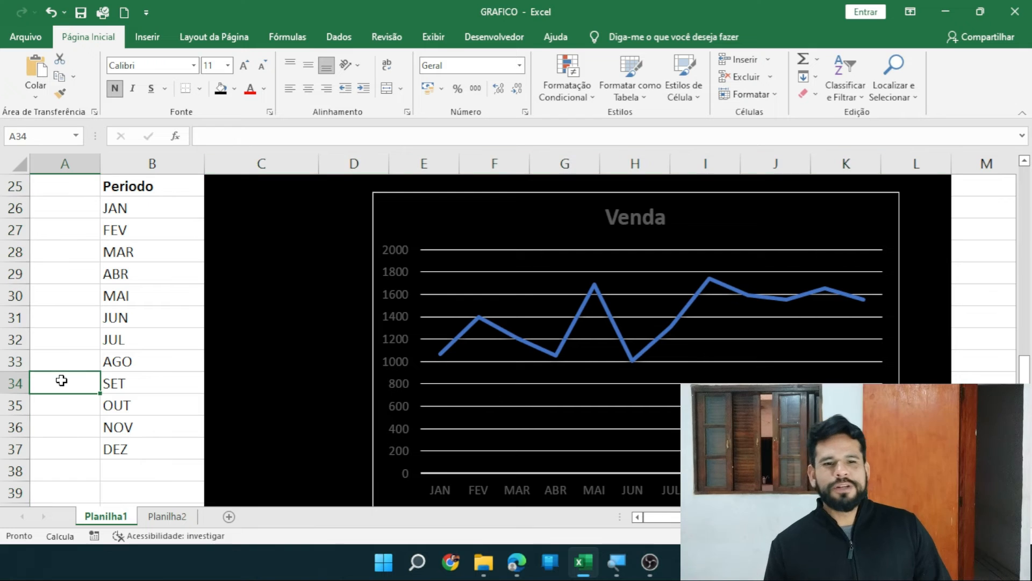
pyautogui.click(968, 320)
pyautogui.scroll(-1, 877, 361)
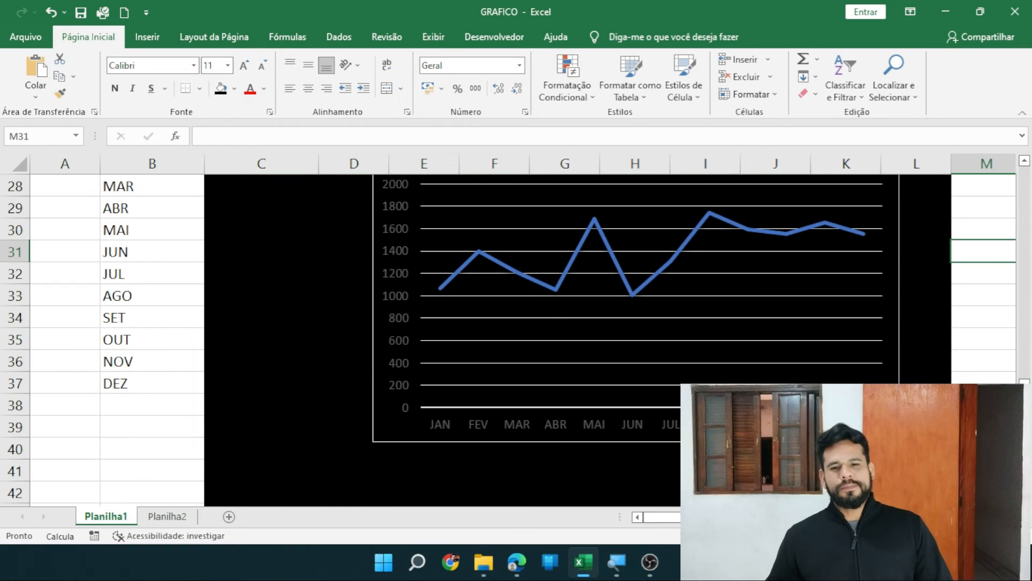
pyautogui.scroll(1, 879, 371)
pyautogui.click(921, 230)
pyautogui.click(988, 221)
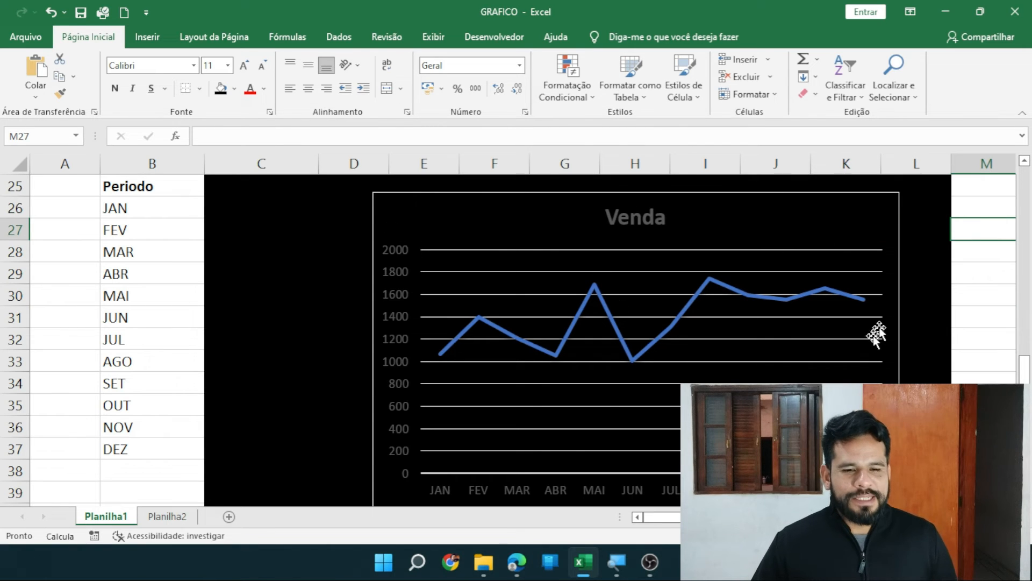
# Try removing the horizontal gridlines from the Venda line chart, and undo the removal.
pyautogui.click(555, 265)
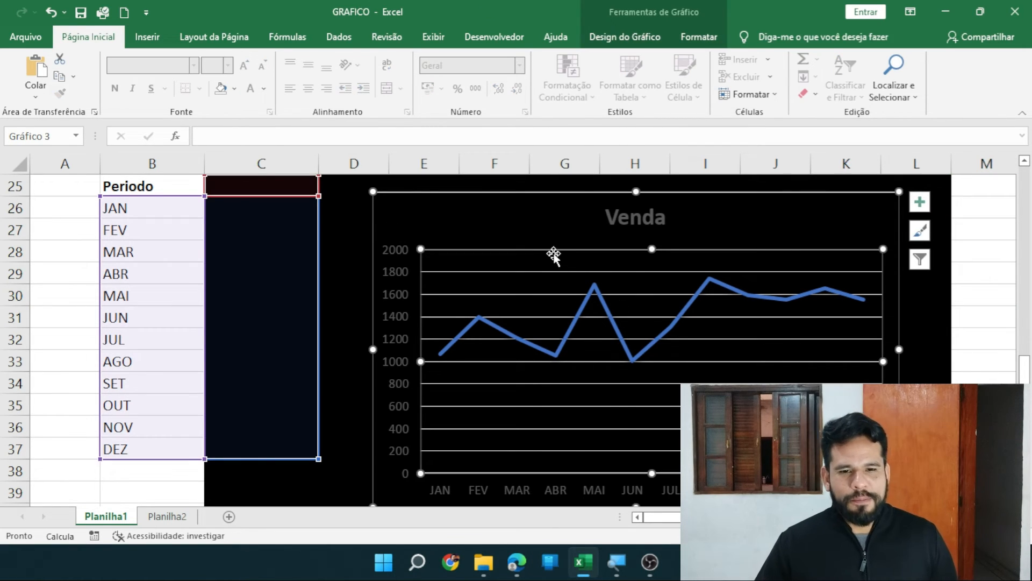
pyautogui.click(957, 340)
pyautogui.click(860, 249)
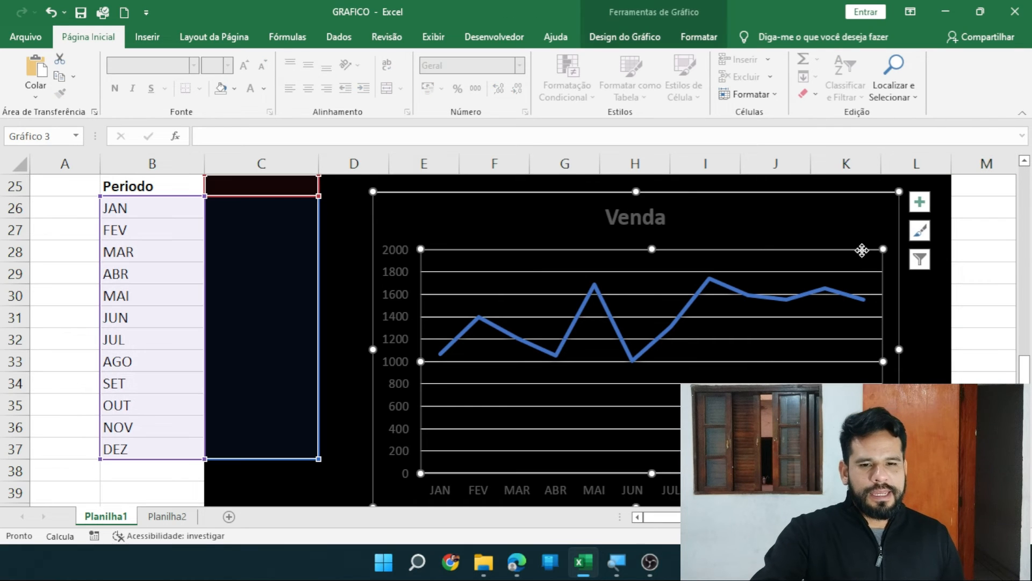
pyautogui.click(960, 335)
pyautogui.click(876, 279)
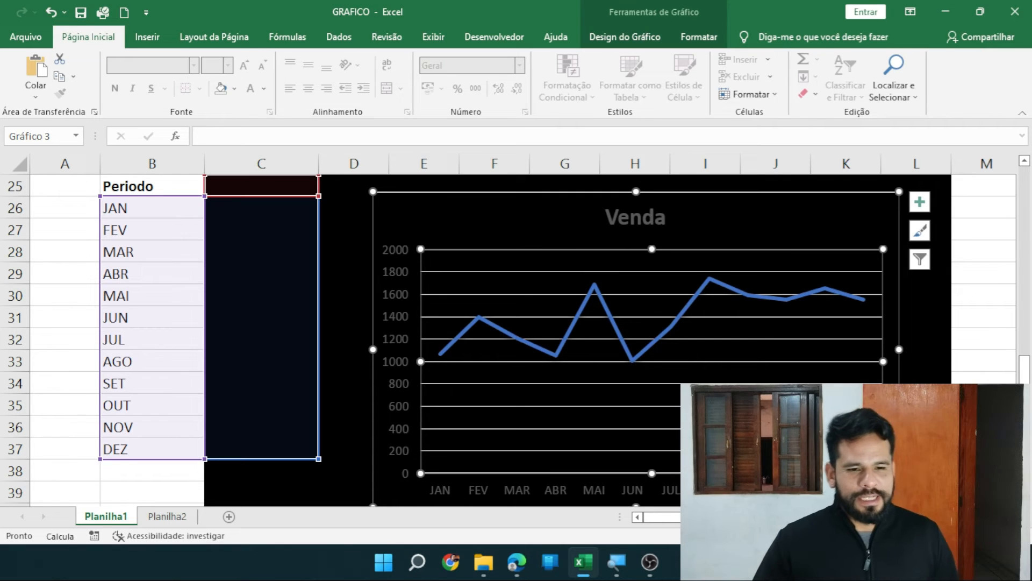
pyautogui.press('Down')
pyautogui.press('Down')
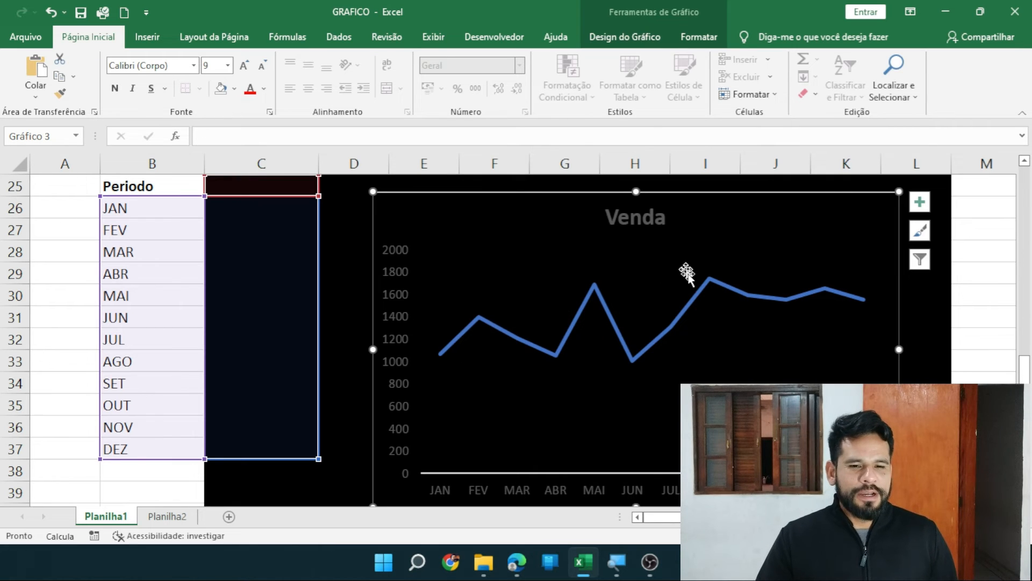
pyautogui.press('Up')
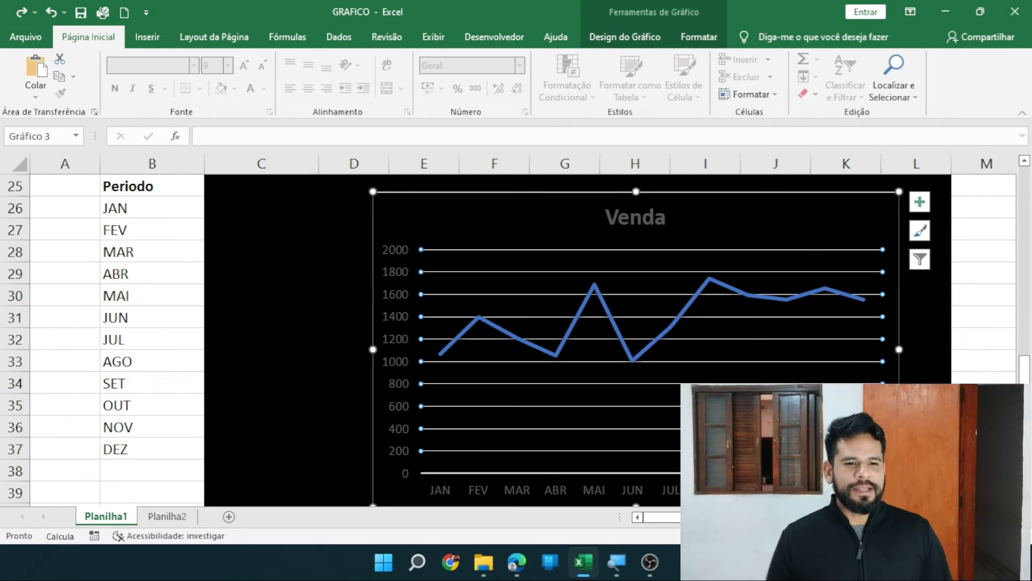
pyautogui.click(971, 340)
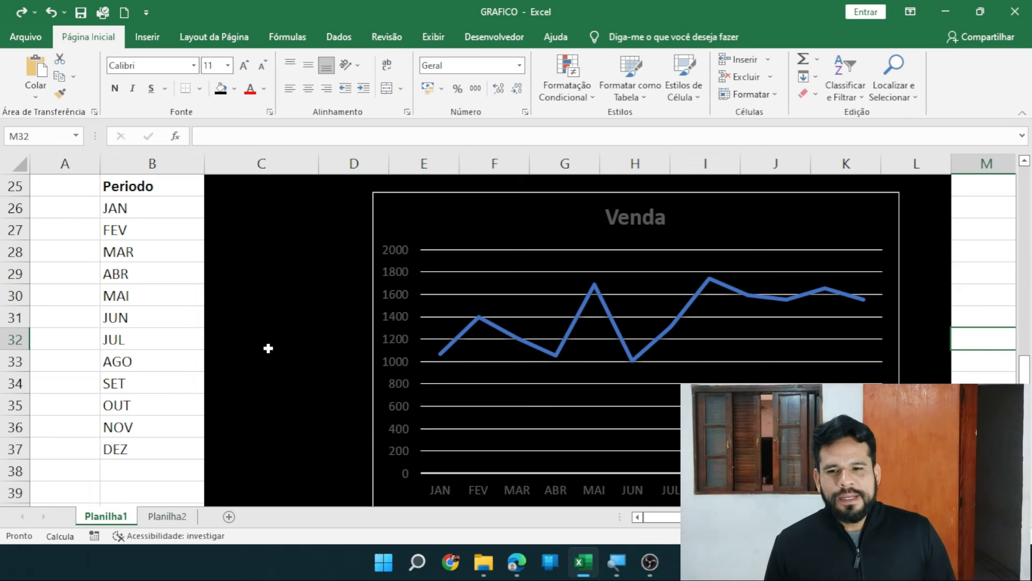
# Clear the black fill from columns C to L by setting them to Sem Preenchimento.
pyautogui.click(202, 318)
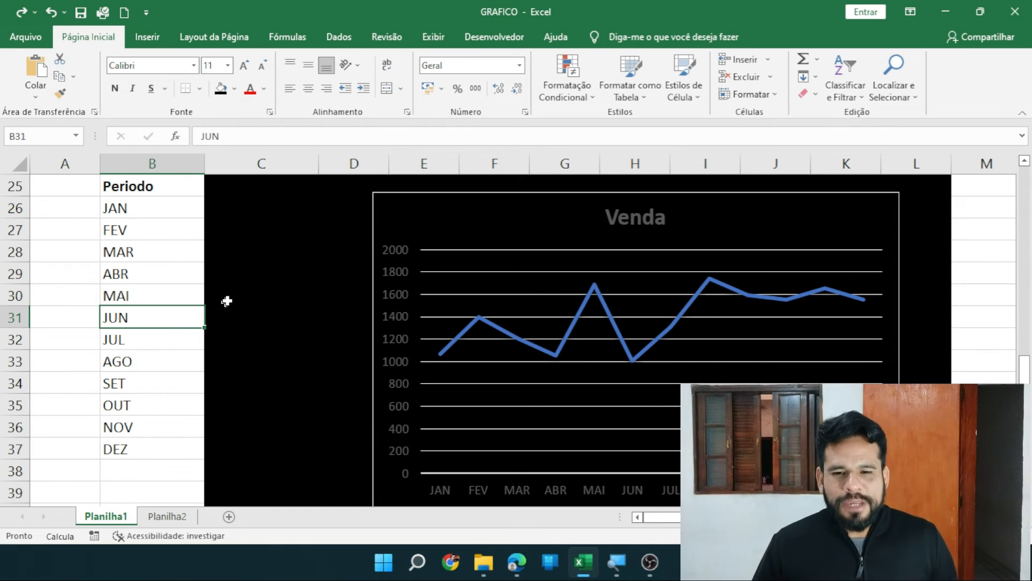
pyautogui.click(320, 284)
pyautogui.scroll(3, 317, 239)
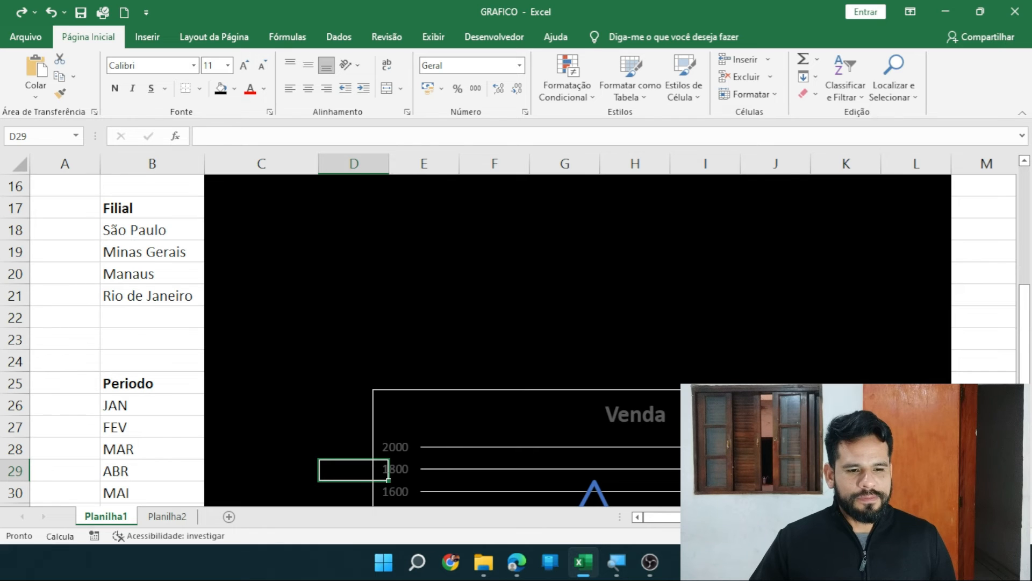
pyautogui.keyDown('ctrl'); pyautogui.scroll(-3, 349, 323); pyautogui.keyUp('ctrl')
pyautogui.click(734, 365)
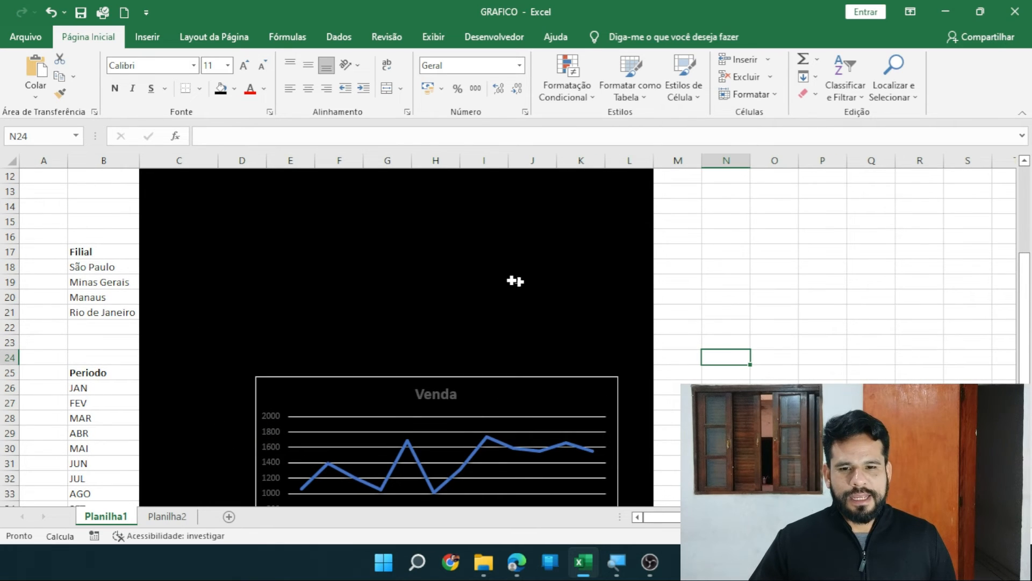
pyautogui.moveTo(168, 160); pyautogui.dragTo(618, 196)
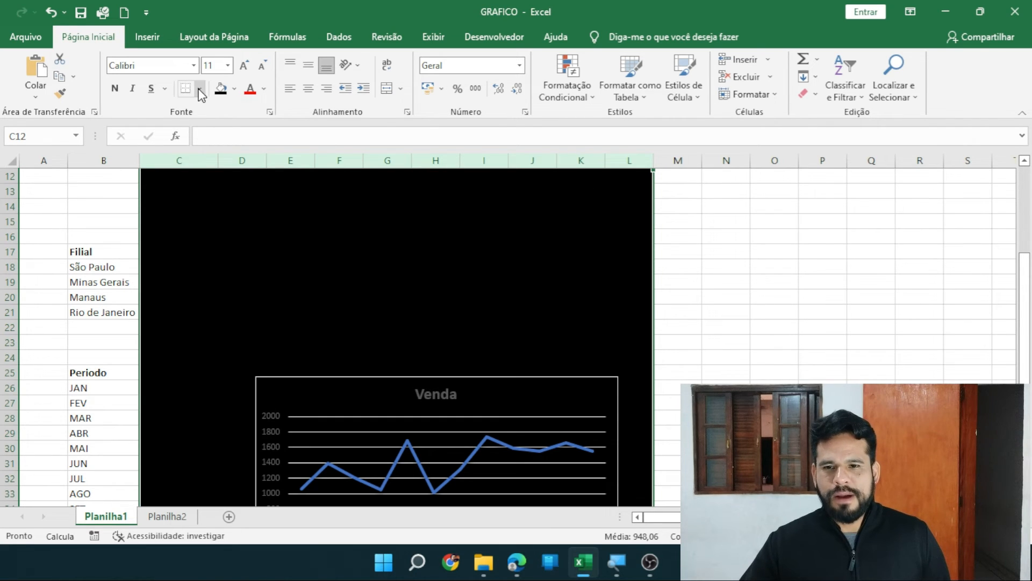
pyautogui.click(235, 89)
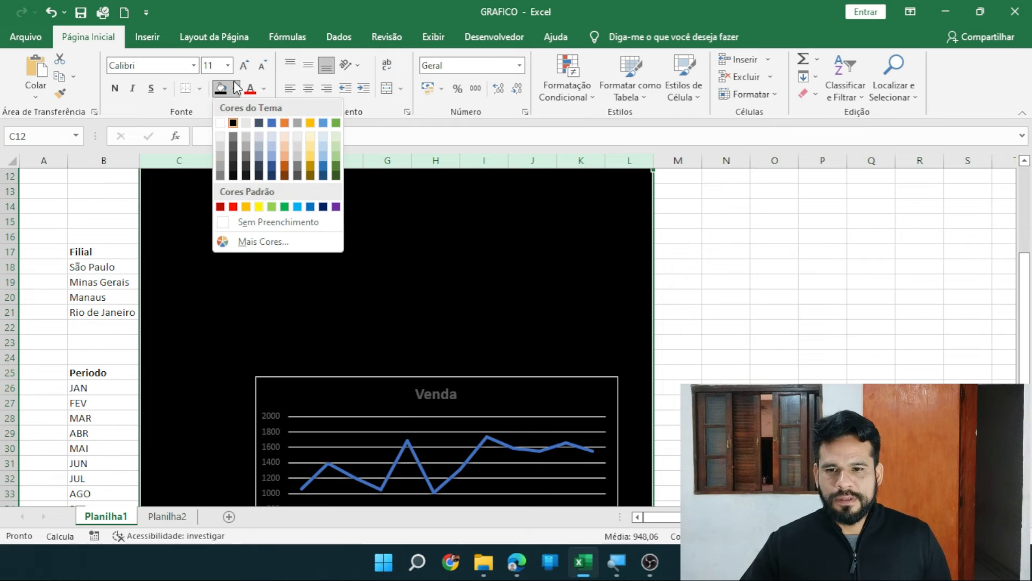
pyautogui.click(245, 222)
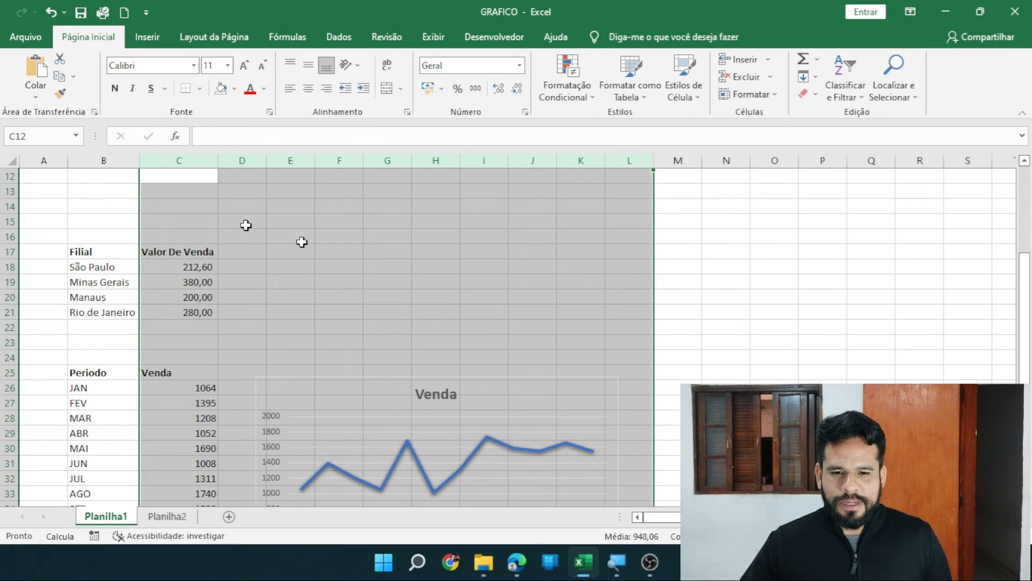
pyautogui.click(822, 387)
# Restore the Venda line chart's white background and move the chart about one column right and slightly up.
pyautogui.scroll(-3, 744, 369)
pyautogui.click(547, 321)
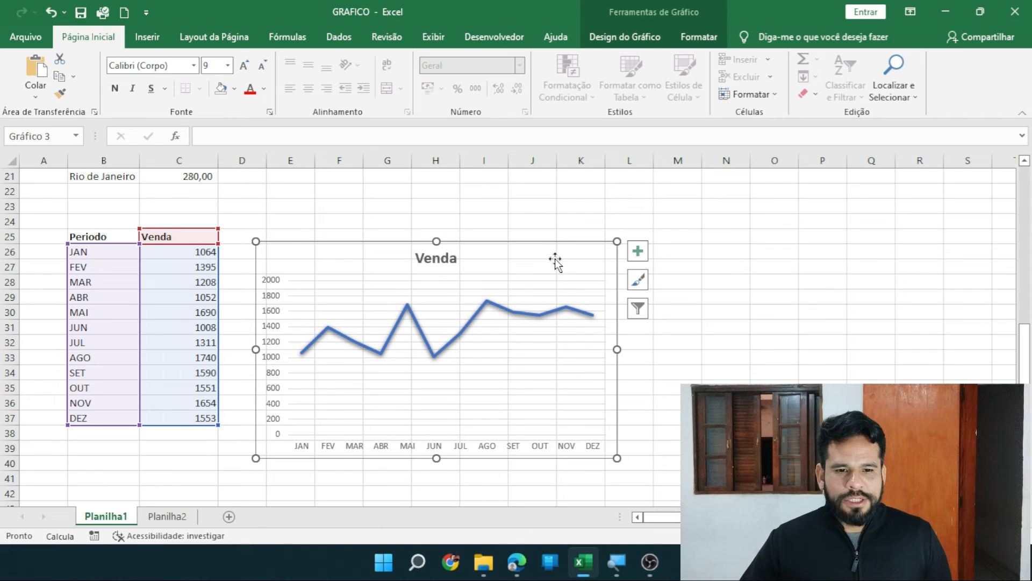
pyautogui.click(640, 279)
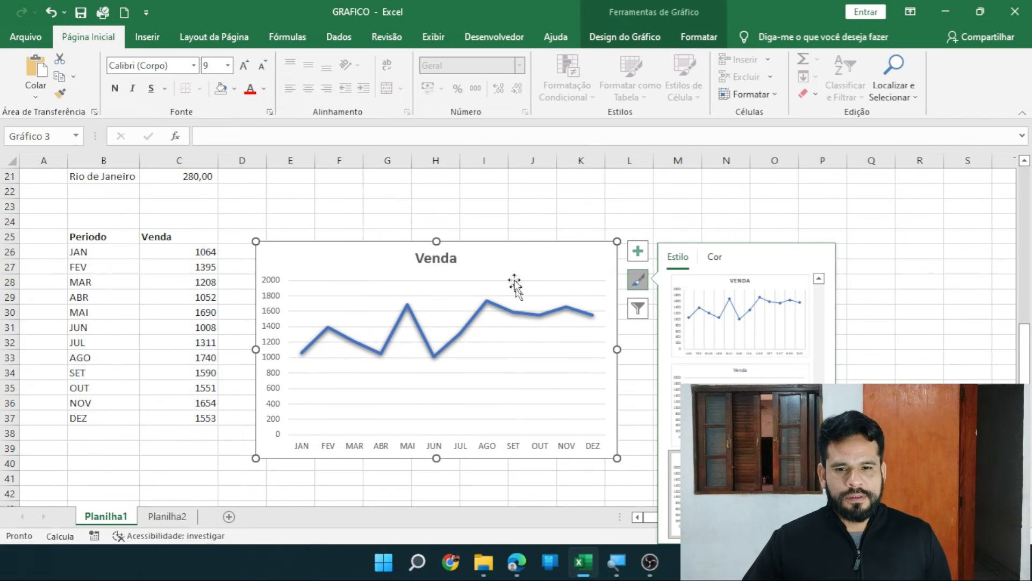
pyautogui.click(534, 203)
pyautogui.click(566, 243)
pyautogui.moveTo(566, 240); pyautogui.dragTo(618, 203)
pyautogui.click(784, 313)
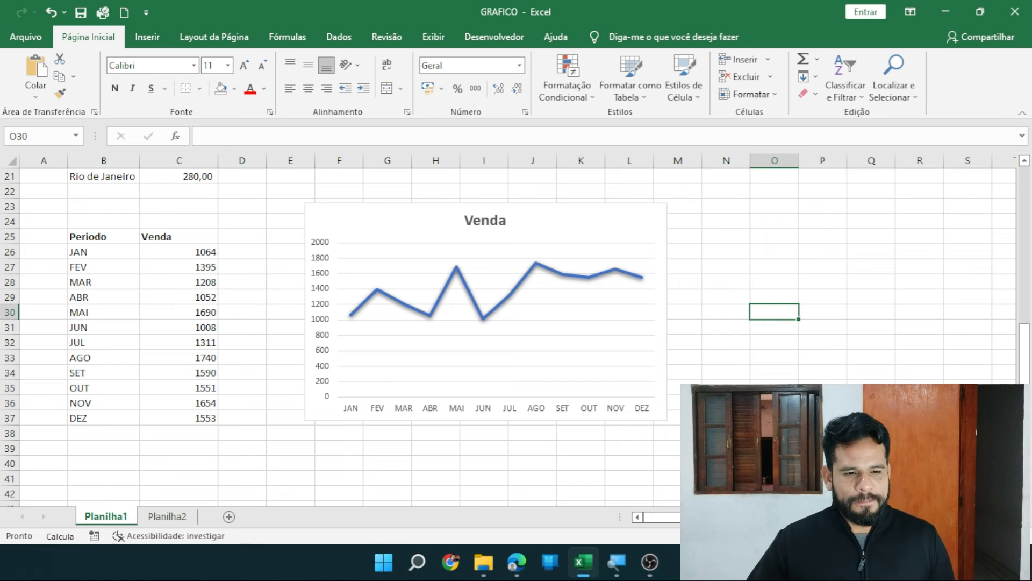
# Enlarge the sheet view and hide the ribbon with Ocultar automaticamente a Faixa de Opções, keeping the Periodo table and chart in view.
pyautogui.scroll(4, 508, 329)
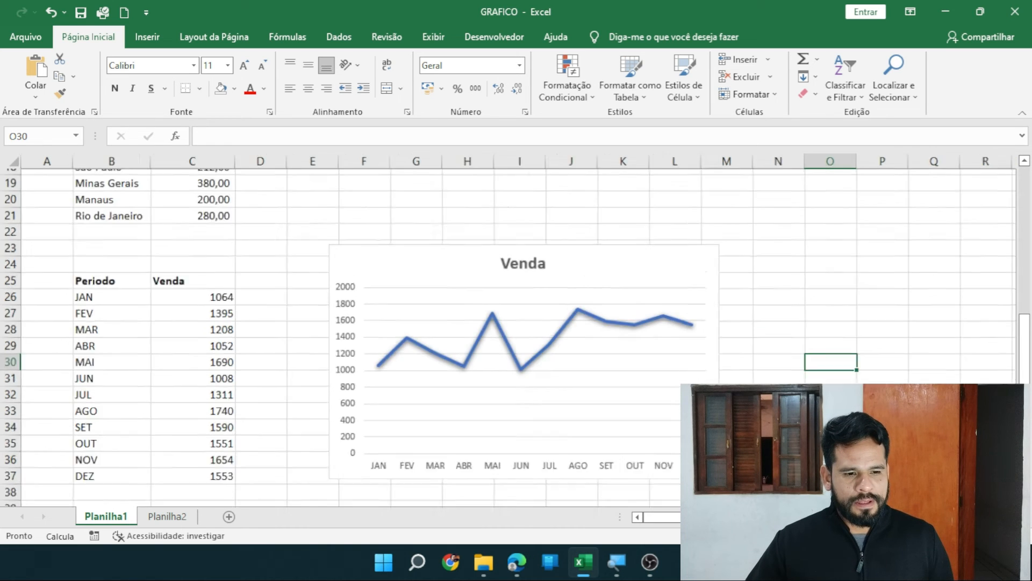
pyautogui.scroll(1, 509, 329)
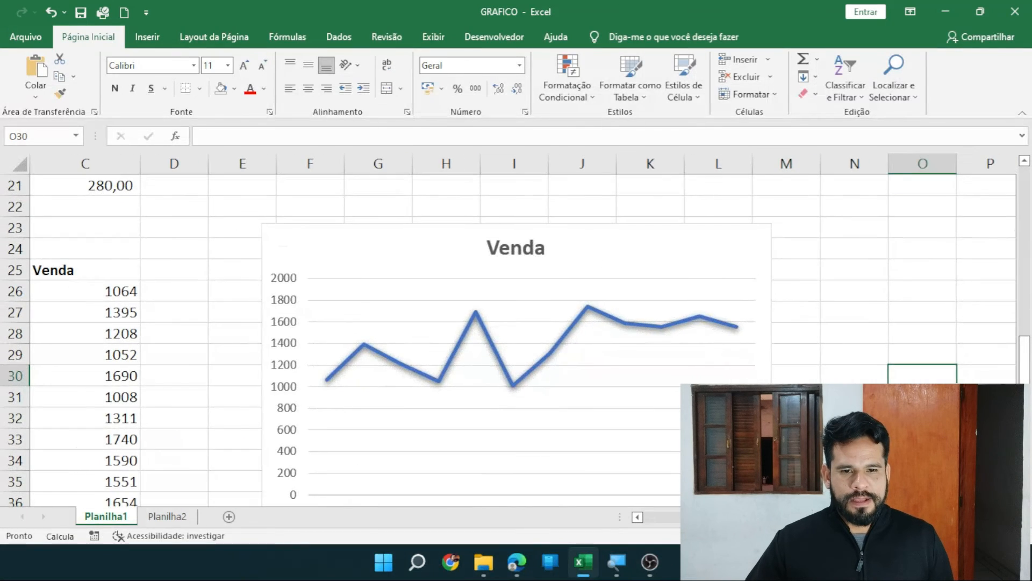
pyautogui.click(884, 334)
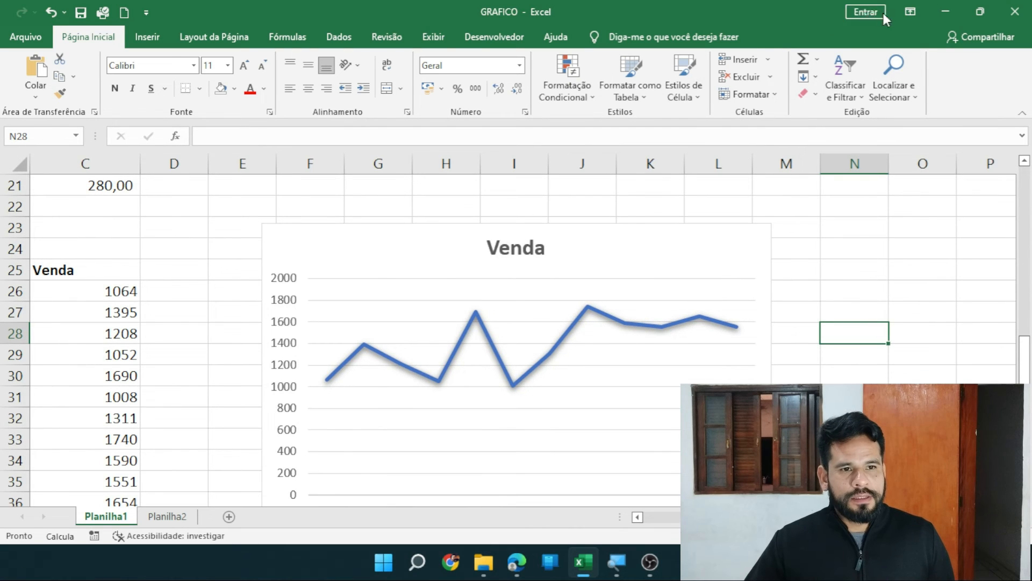
pyautogui.click(910, 12)
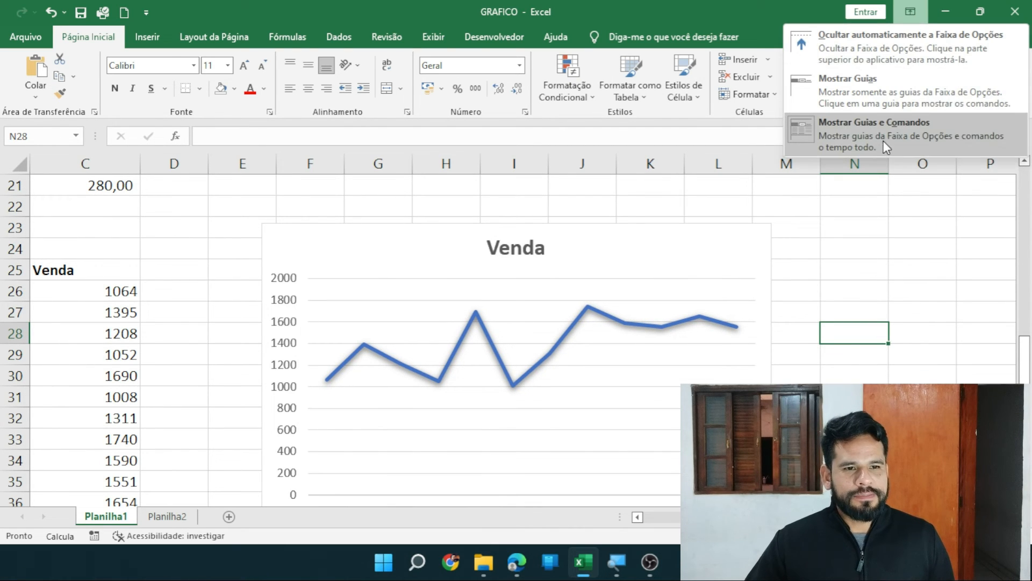
pyautogui.click(859, 30)
pyautogui.click(855, 250)
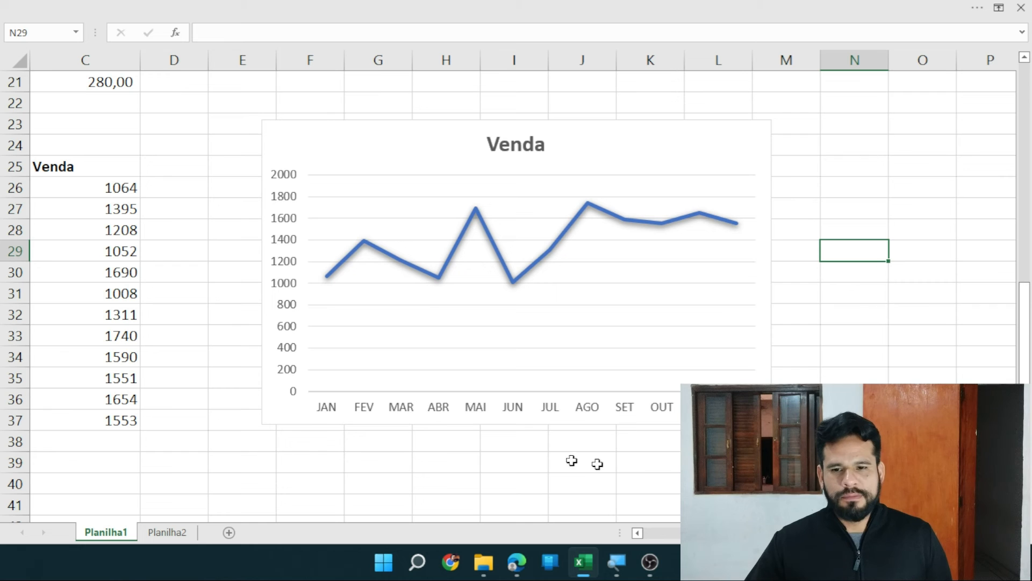
pyautogui.hscroll(-2, 579, 507)
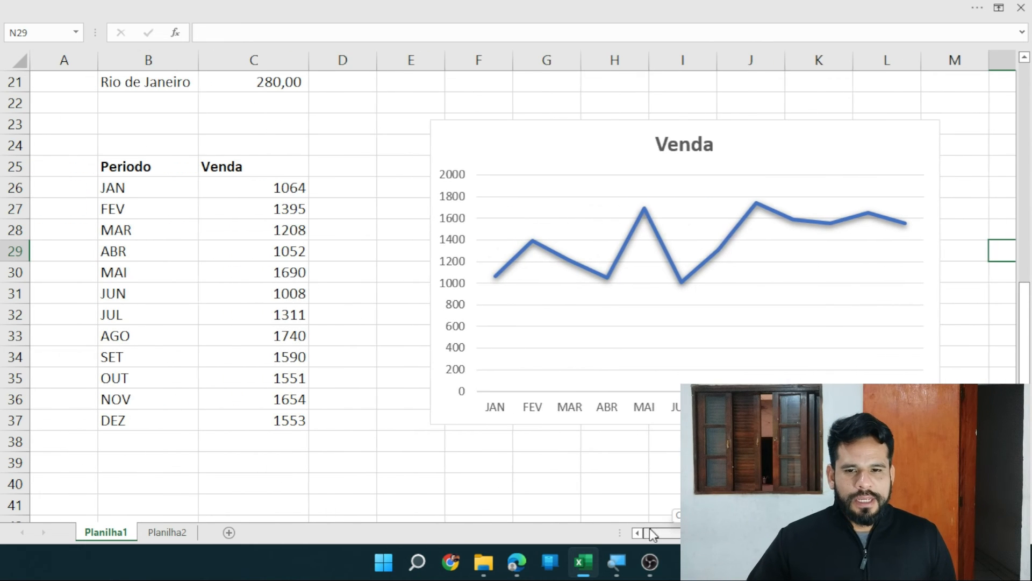
# Go over the monthly sales values in C26:C37 and select the Venda header in C25.
pyautogui.click(501, 482)
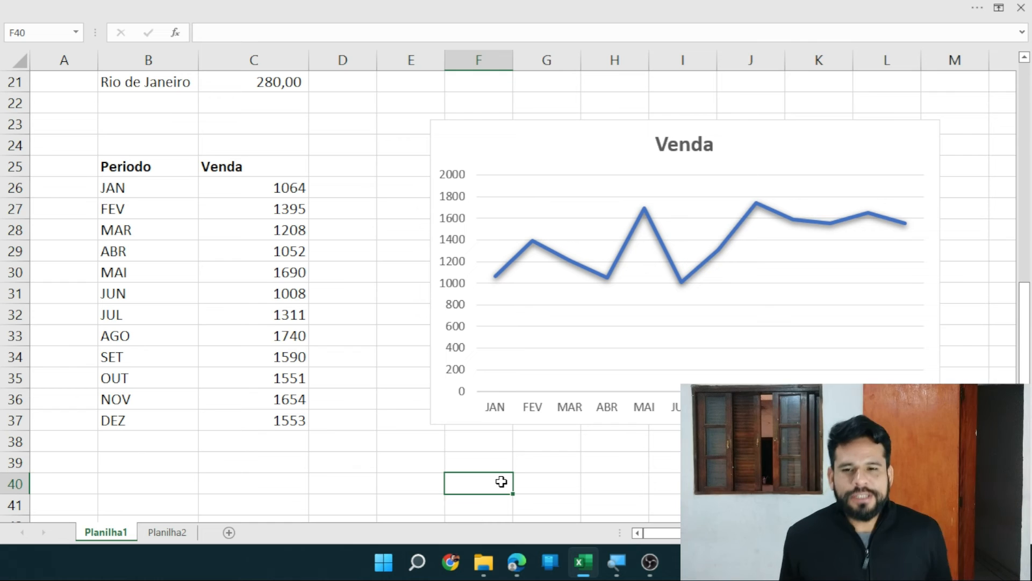
pyautogui.moveTo(258, 188); pyautogui.dragTo(260, 422)
pyautogui.click(253, 169)
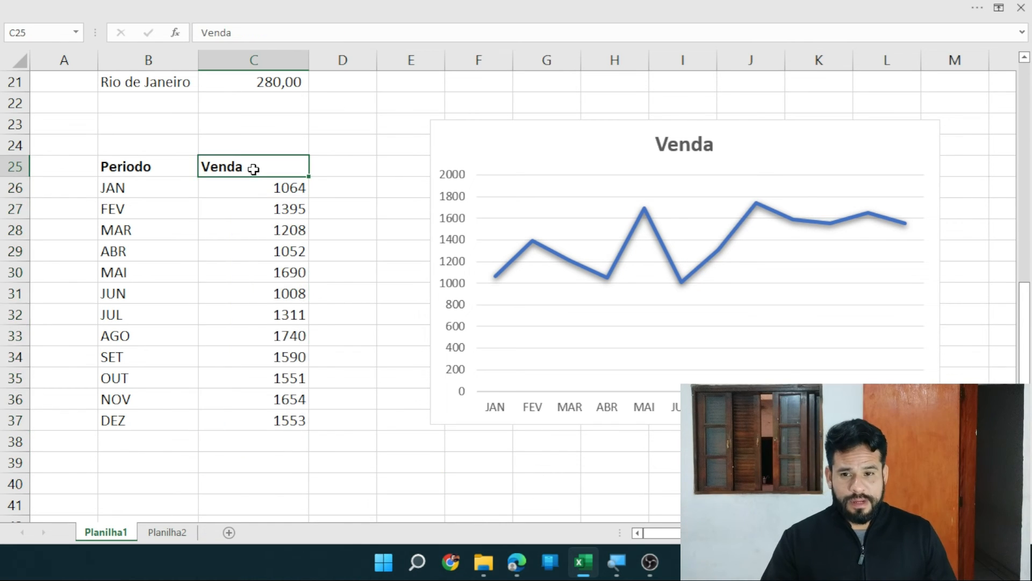
# Add a Meta header in D25, beside the Venda column of the Periodo table.
pyautogui.moveTo(253, 187); pyautogui.dragTo(253, 417)
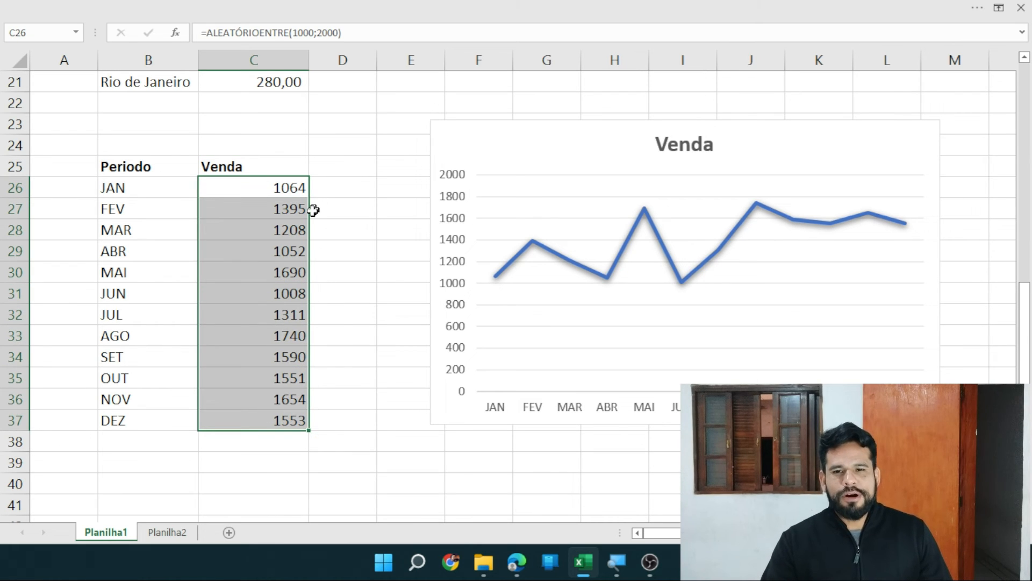
pyautogui.moveTo(362, 197); pyautogui.dragTo(333, 415)
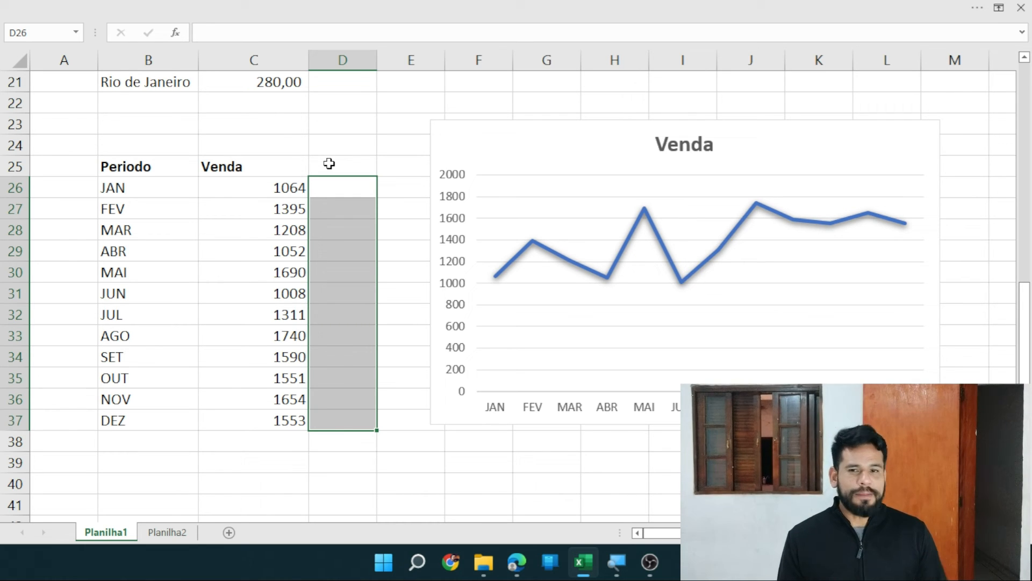
pyautogui.click(329, 164)
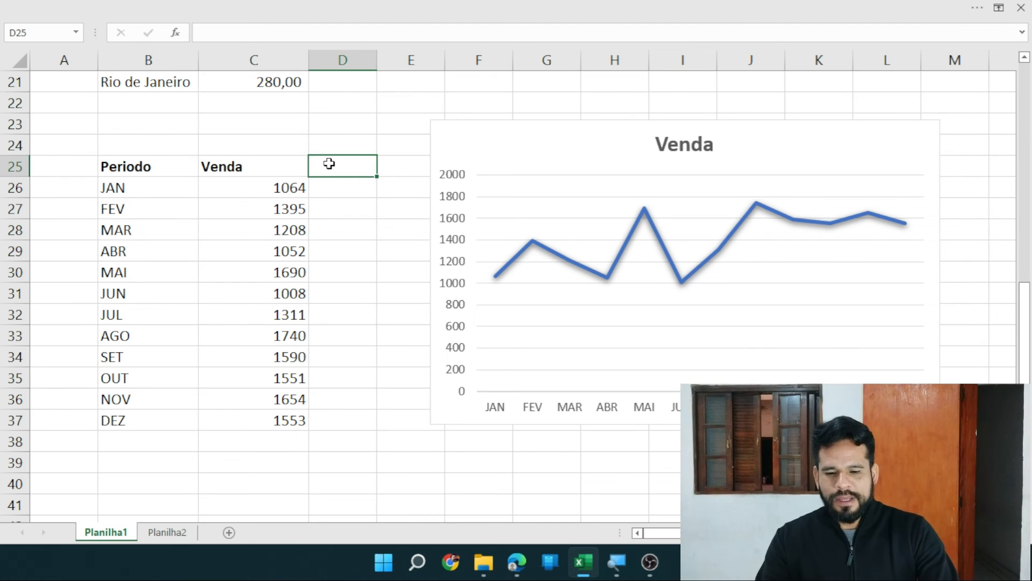
pyautogui.write('Me')
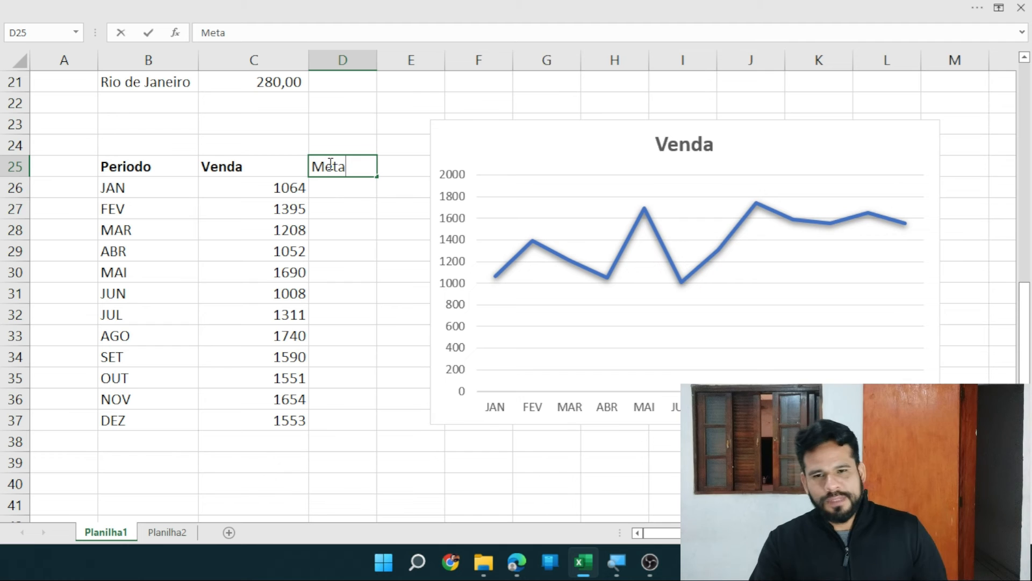
pyautogui.write('ta')
# Enter the formula =ALEATÓRIOENTRE(1000;2000) in D26 as the January Meta value.
pyautogui.click(347, 186)
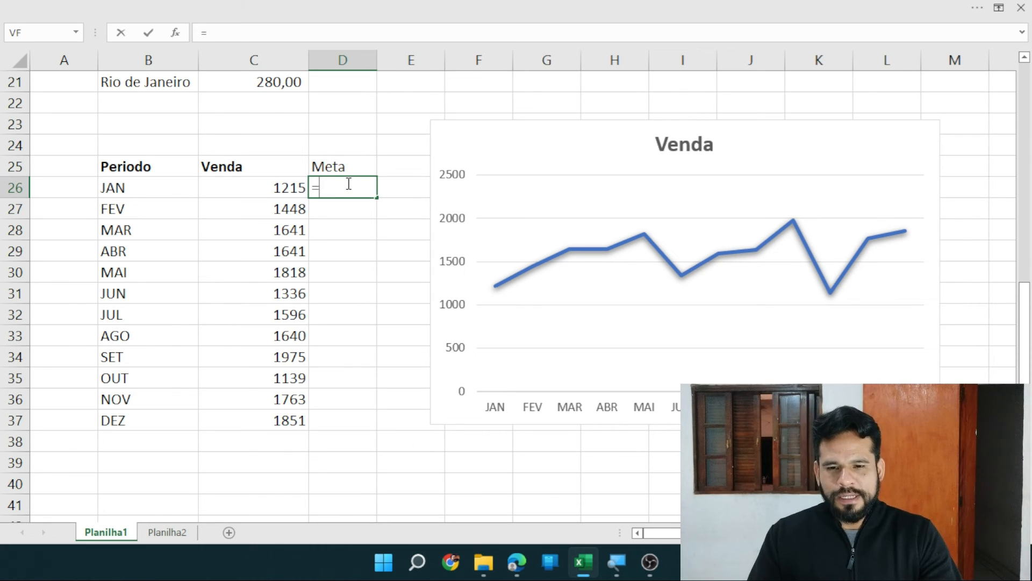
pyautogui.press('Escape')
pyautogui.write('=')
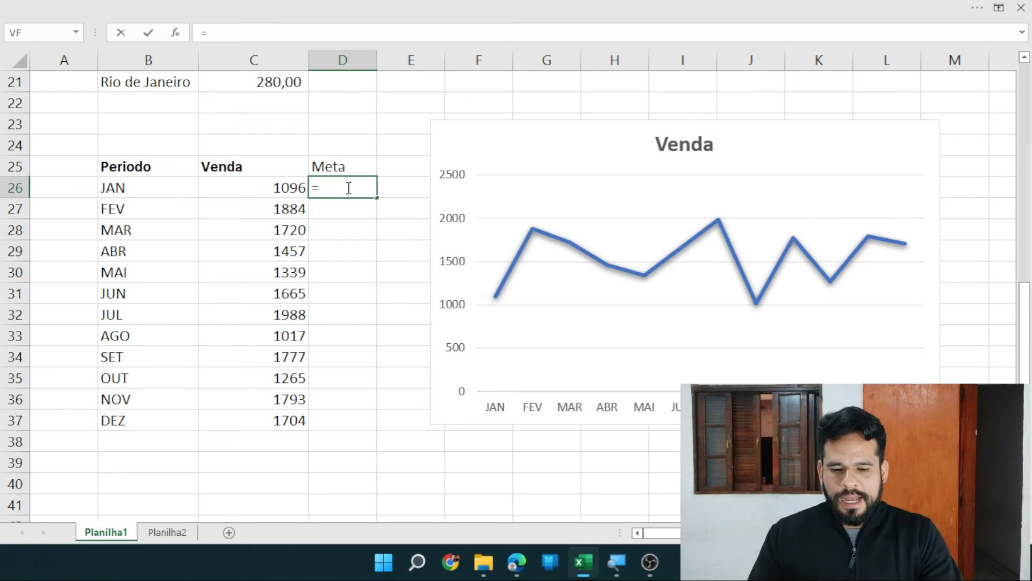
pyautogui.write('ale')
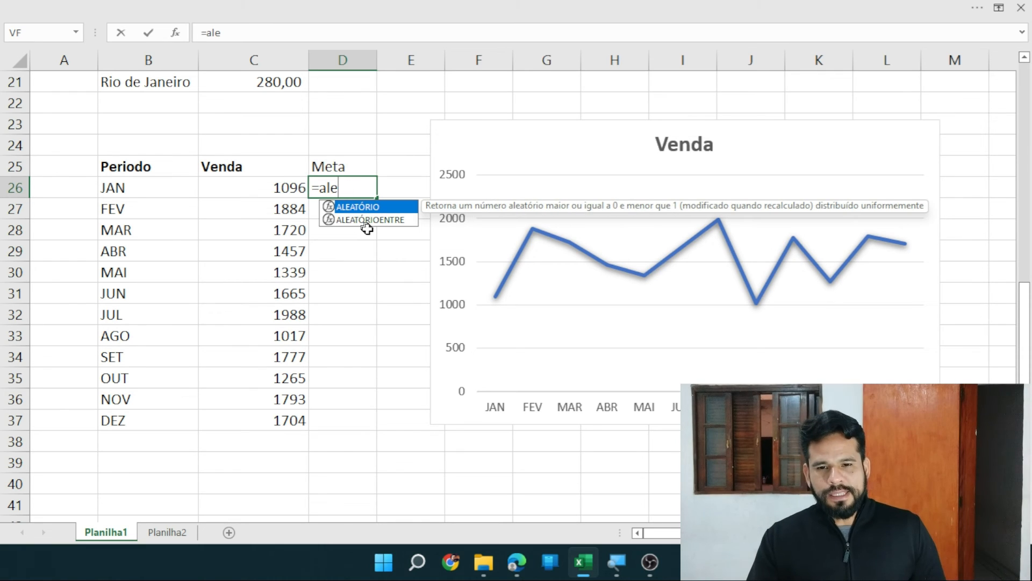
pyautogui.doubleClick(370, 221)
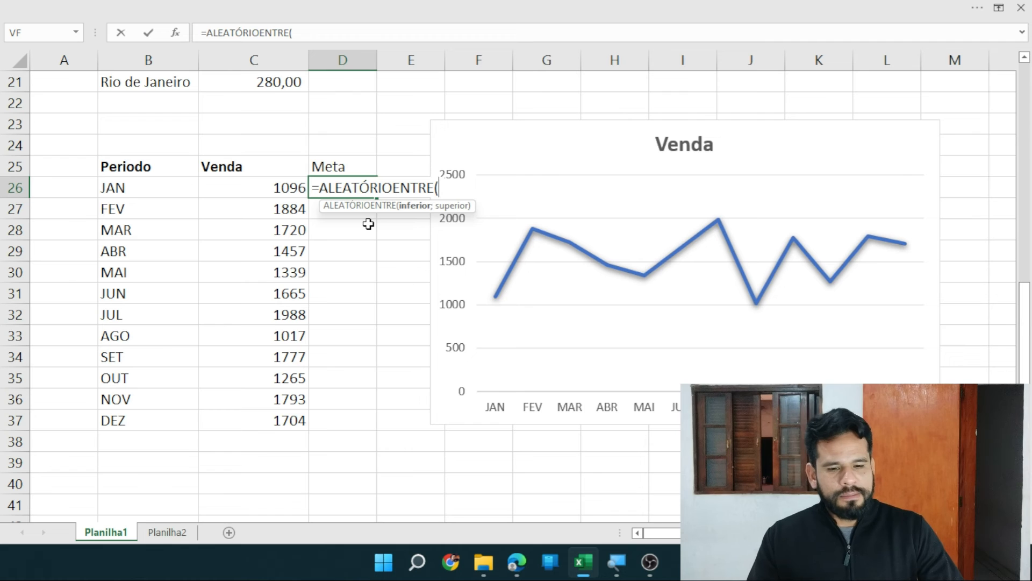
pyautogui.write('1000;2000')
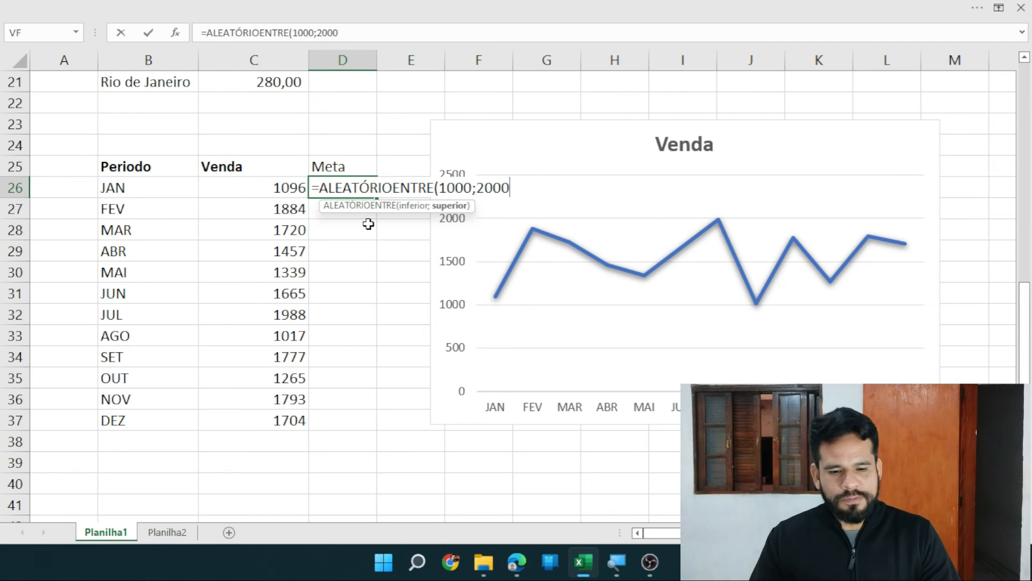
pyautogui.press('Return')
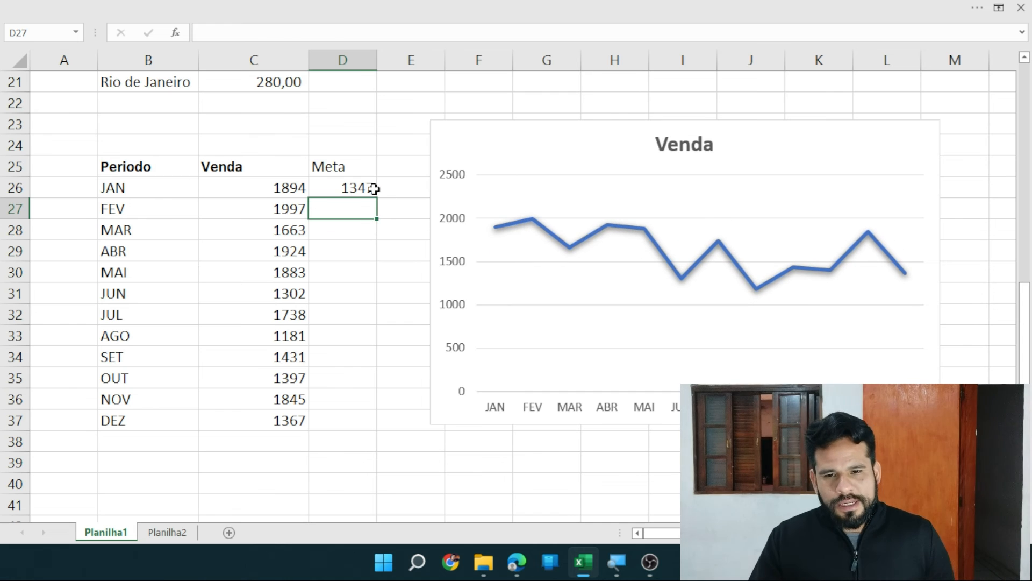
# Fill the Meta formula from D26 down to D37 so every month through DEZ has a target.
pyautogui.click(374, 189)
pyautogui.moveTo(377, 198); pyautogui.dragTo(334, 424)
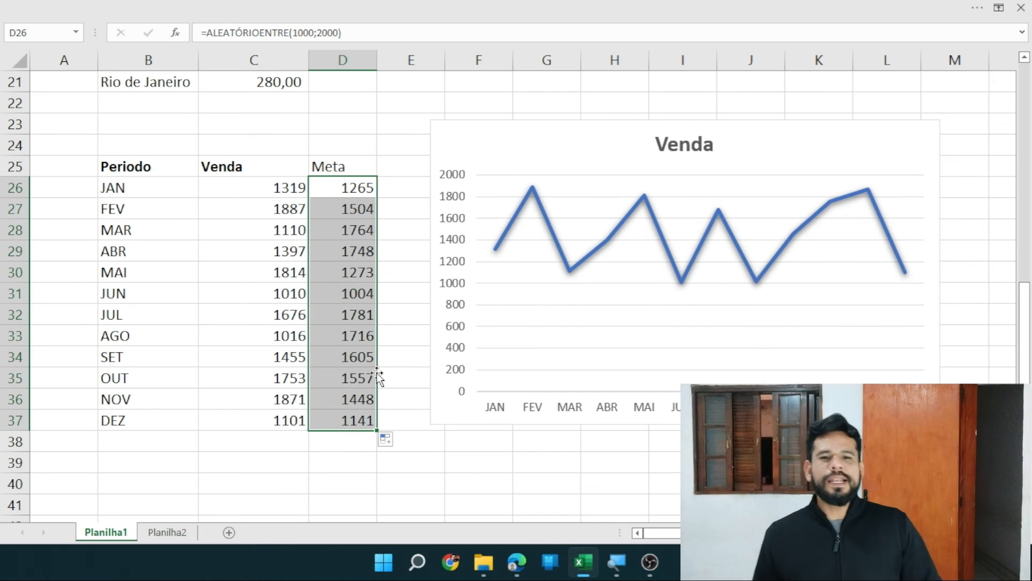
pyautogui.click(385, 466)
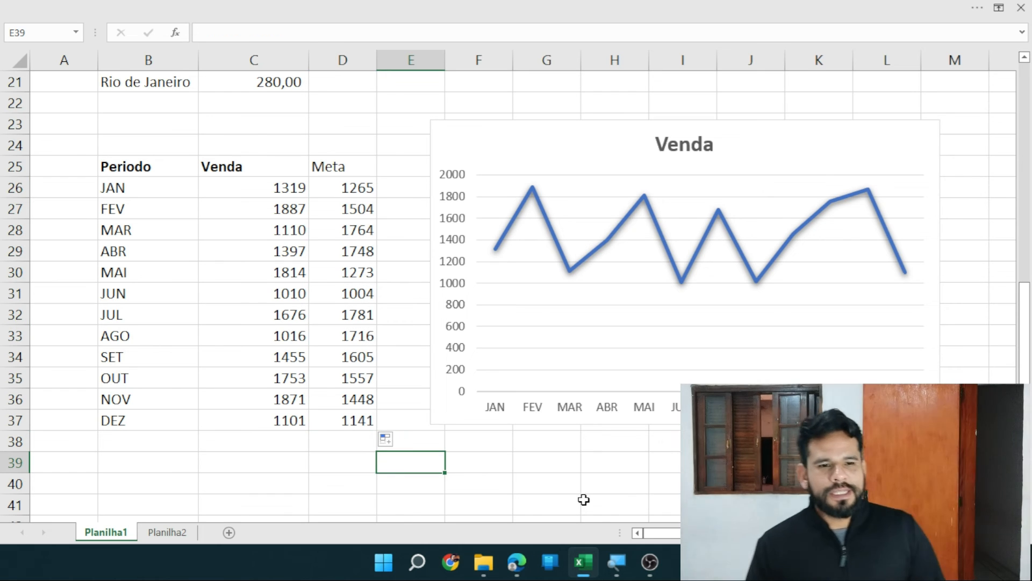
pyautogui.click(589, 483)
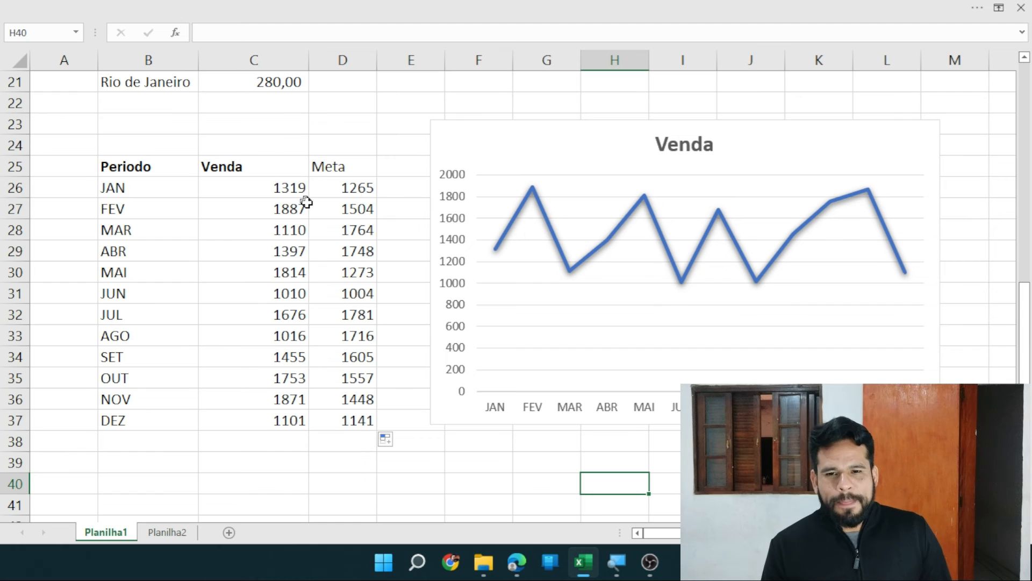
# Compare the monthly Meta values with the Venda values and go over both column headers.
pyautogui.moveTo(337, 182); pyautogui.dragTo(339, 378)
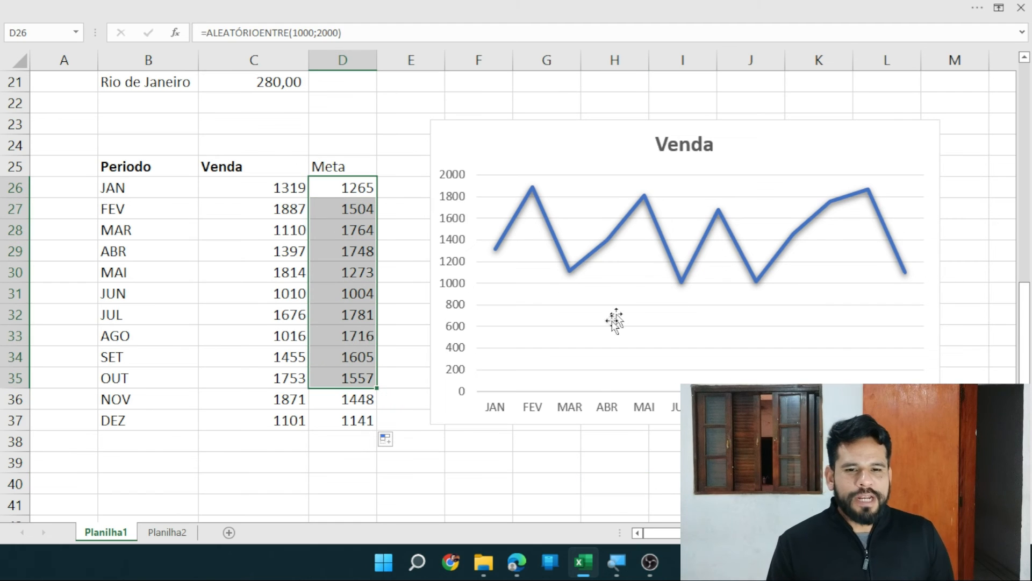
pyautogui.click(651, 498)
pyautogui.click(282, 182)
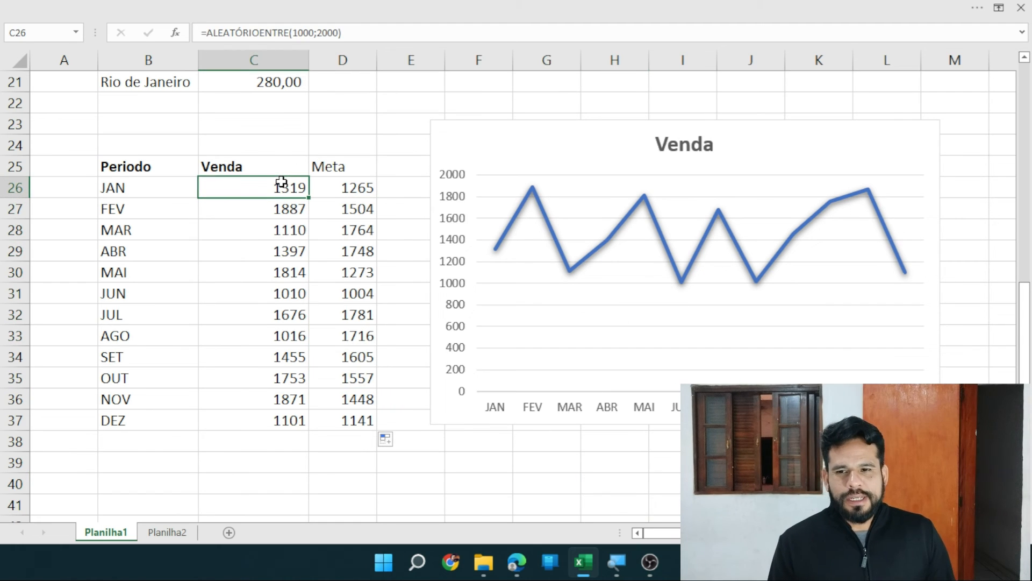
pyautogui.click(283, 173)
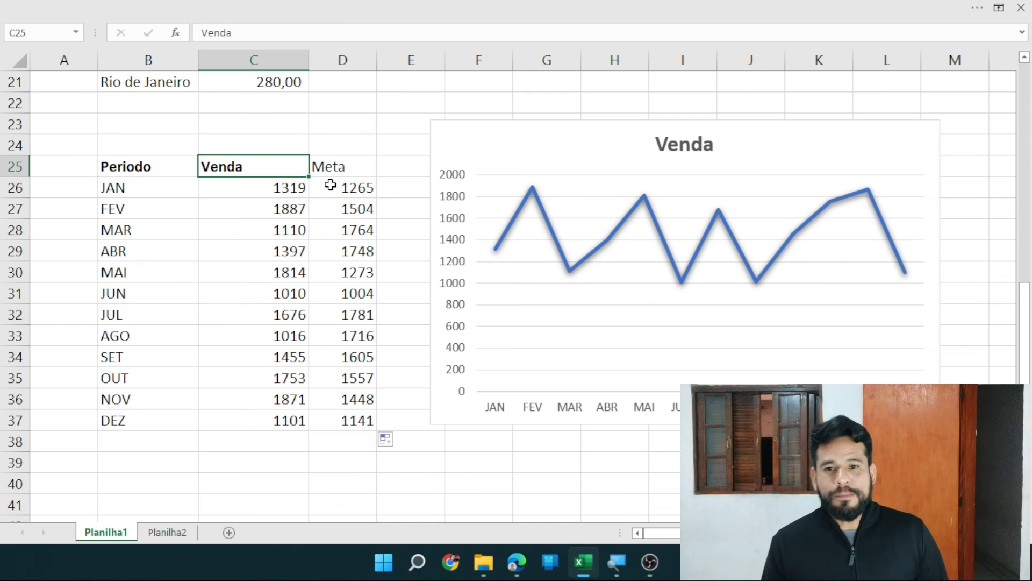
pyautogui.click(330, 183)
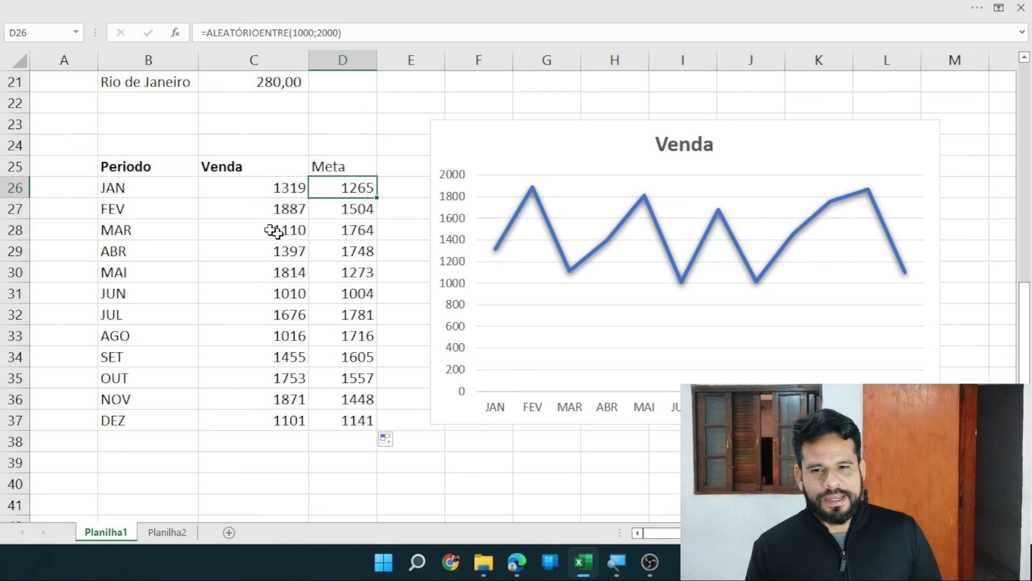
pyautogui.click(245, 168)
pyautogui.click(316, 167)
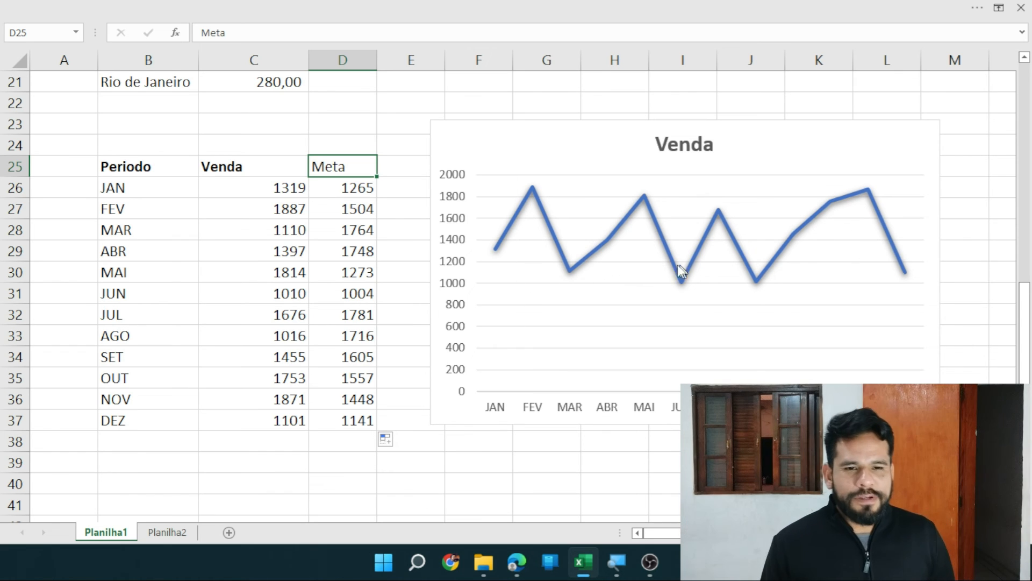
# Extend the Venda line chart's data source to B25:D37 to include the Meta series.
pyautogui.click(637, 275)
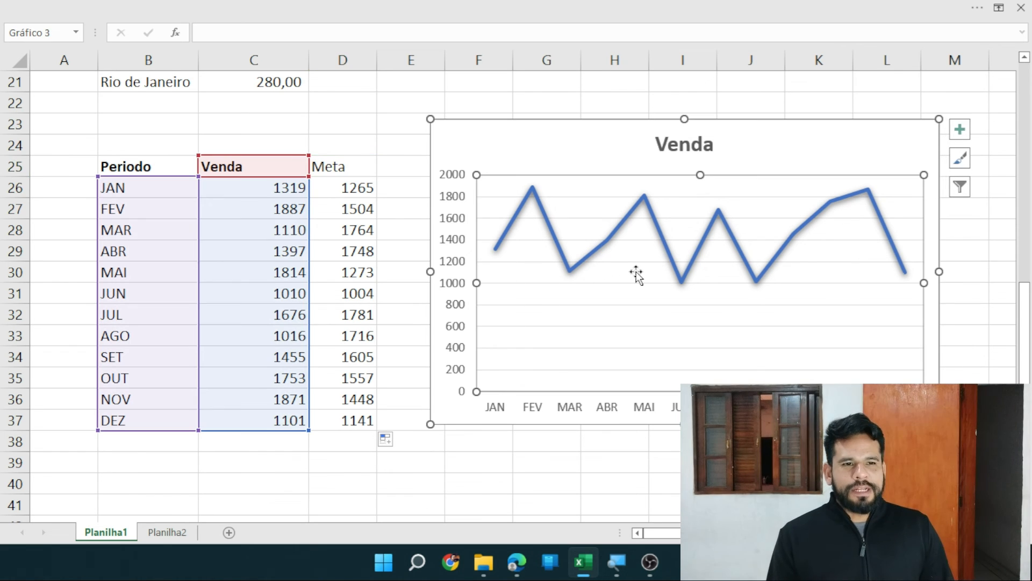
pyautogui.click(977, 8)
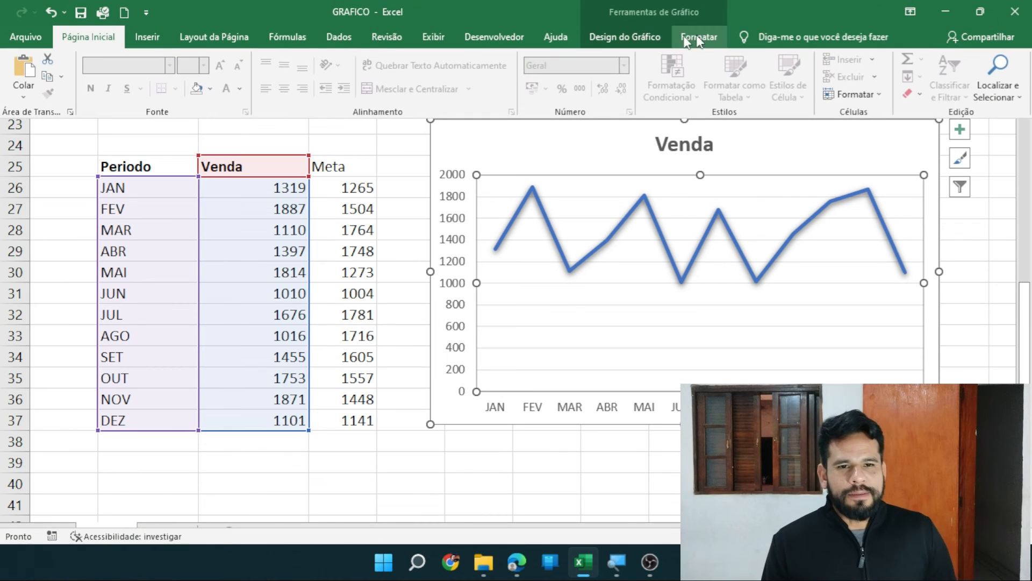
pyautogui.click(657, 38)
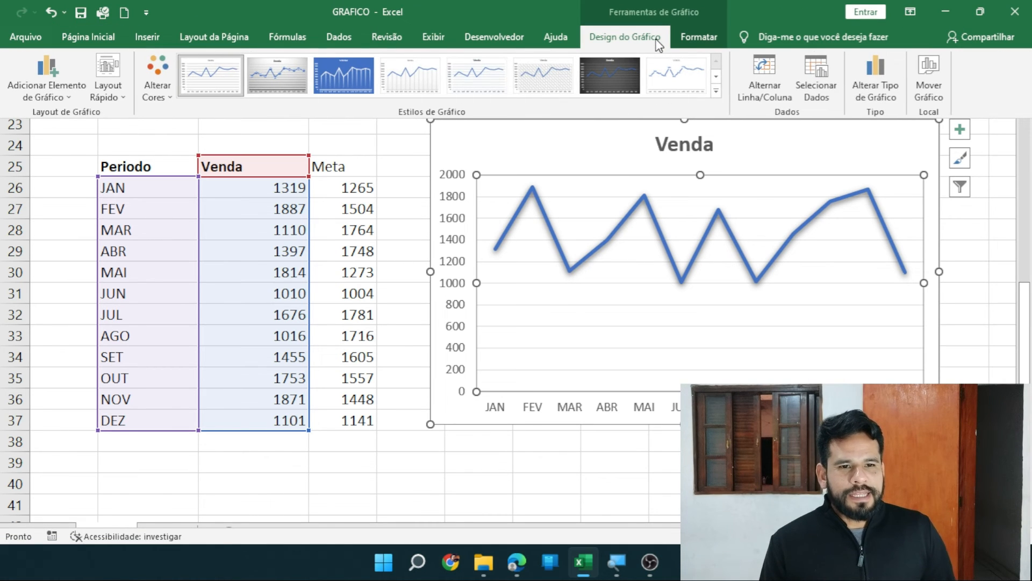
pyautogui.click(816, 75)
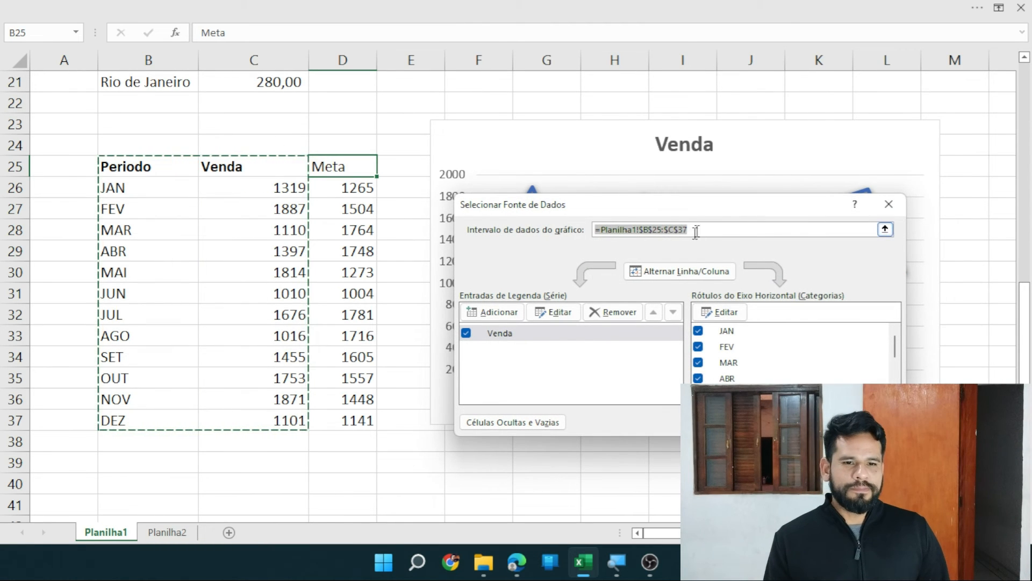
pyautogui.moveTo(710, 210); pyautogui.dragTo(787, 236)
pyautogui.moveTo(152, 167); pyautogui.dragTo(348, 422)
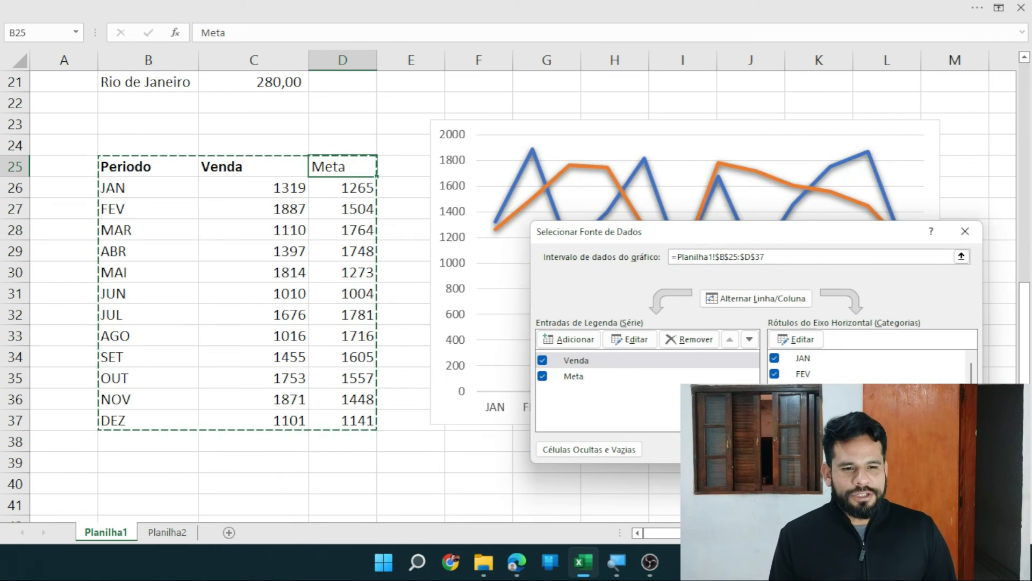
pyautogui.press('Return')
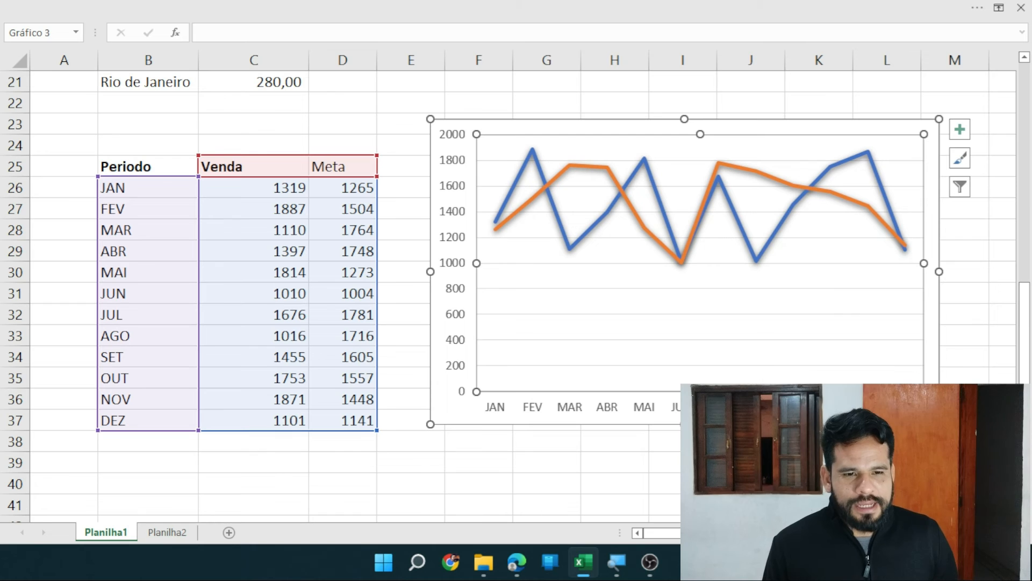
pyautogui.click(998, 274)
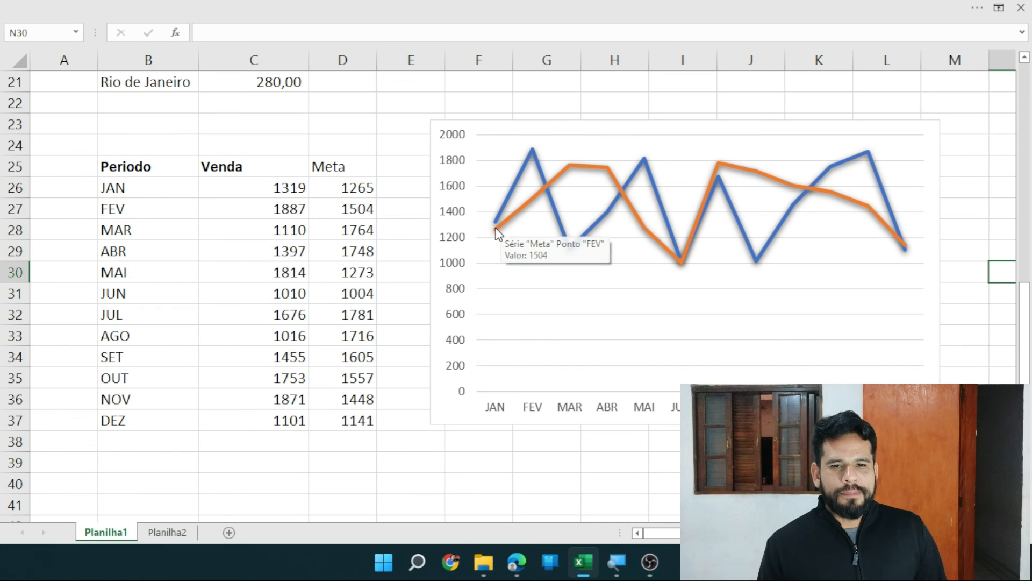
# Widen the line chart by extending its left edge over the table to the start of column B.
pyautogui.moveTo(492, 235)
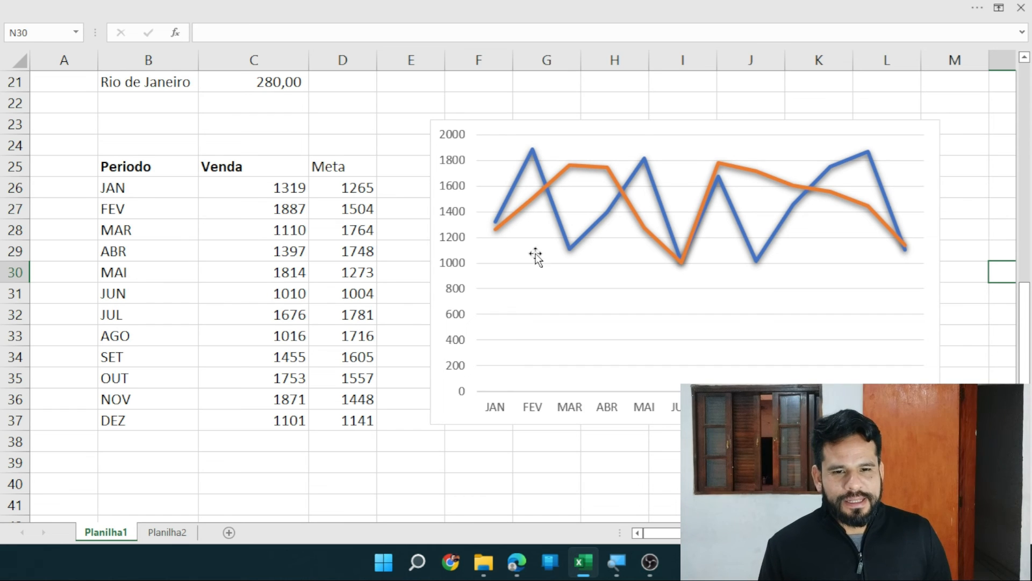
pyautogui.click(882, 332)
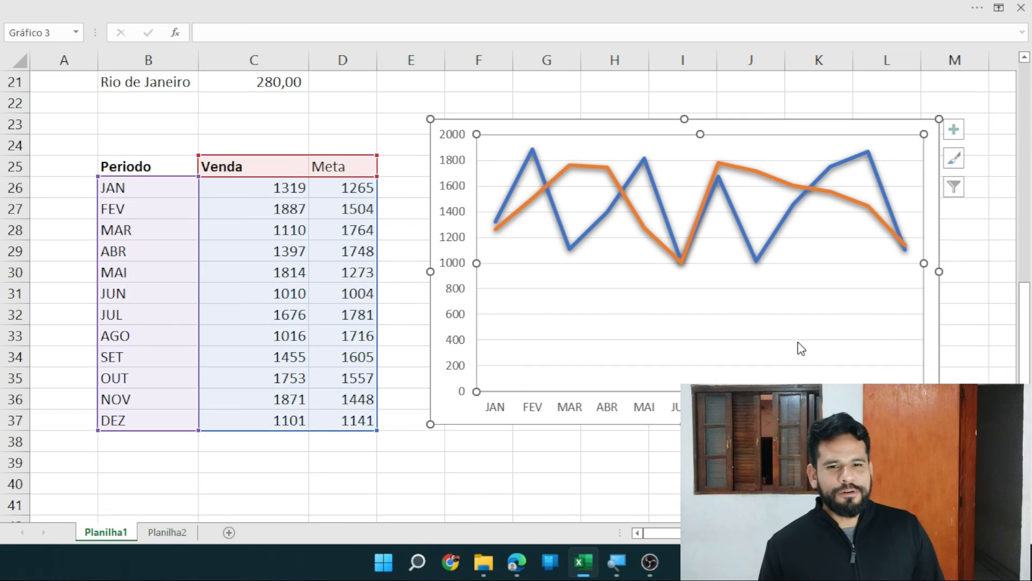
pyautogui.moveTo(431, 272); pyautogui.dragTo(104, 231)
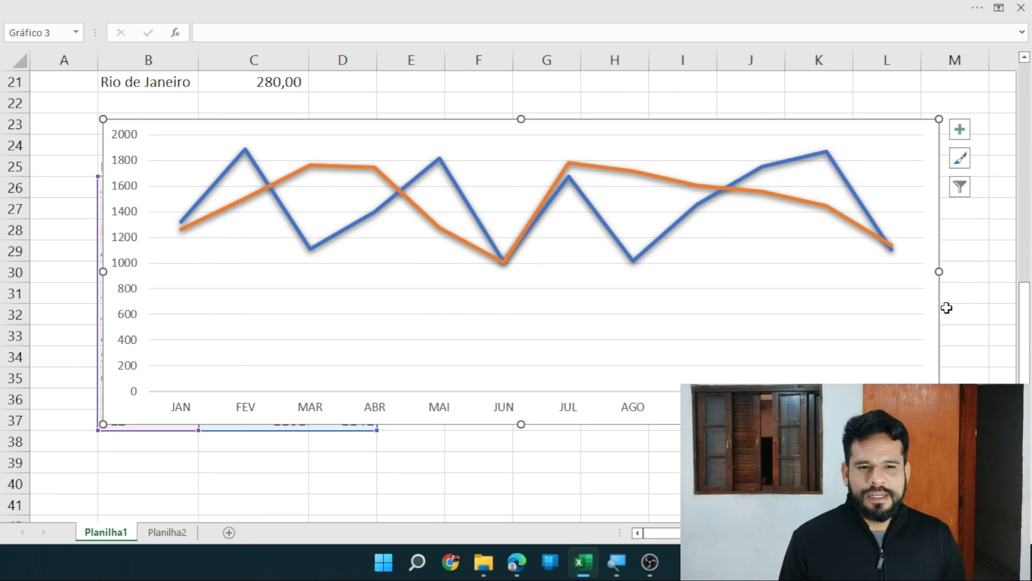
pyautogui.click(951, 271)
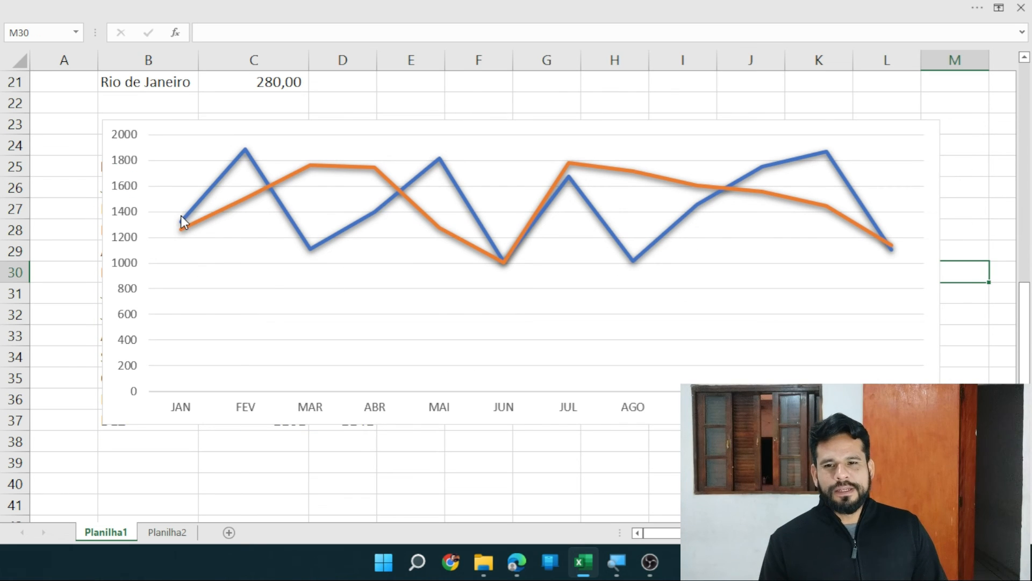
# Add a data table (Tabela de Dados) to the line chart and inspect the February point of the Venda series.
pyautogui.moveTo(185, 213)
pyautogui.click(463, 274)
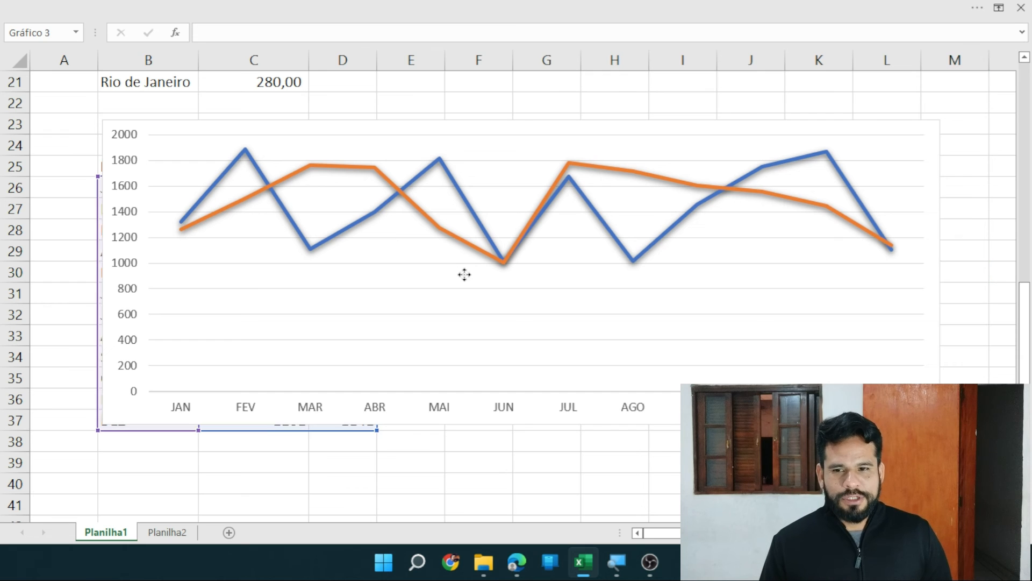
pyautogui.click(965, 132)
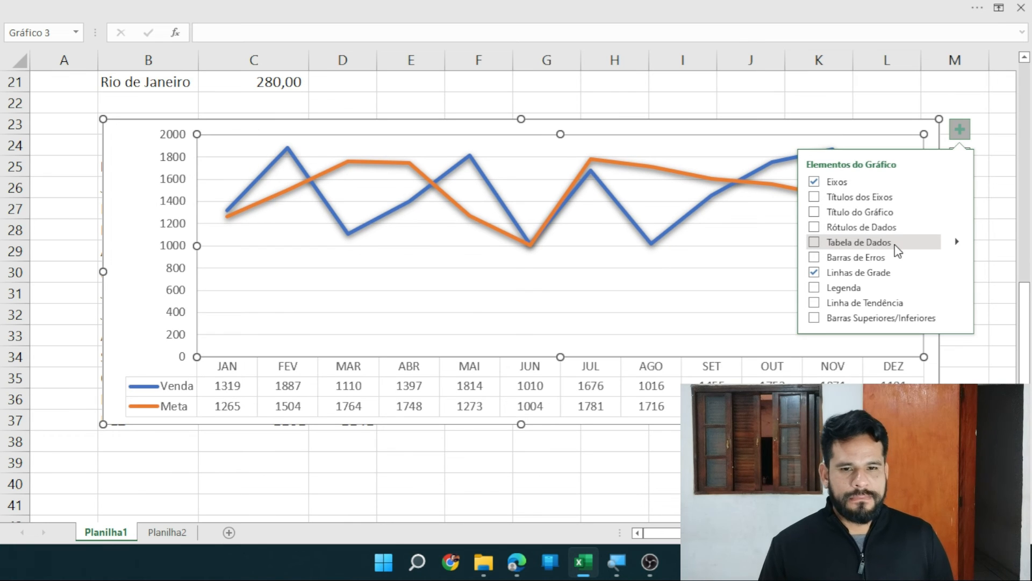
pyautogui.click(897, 250)
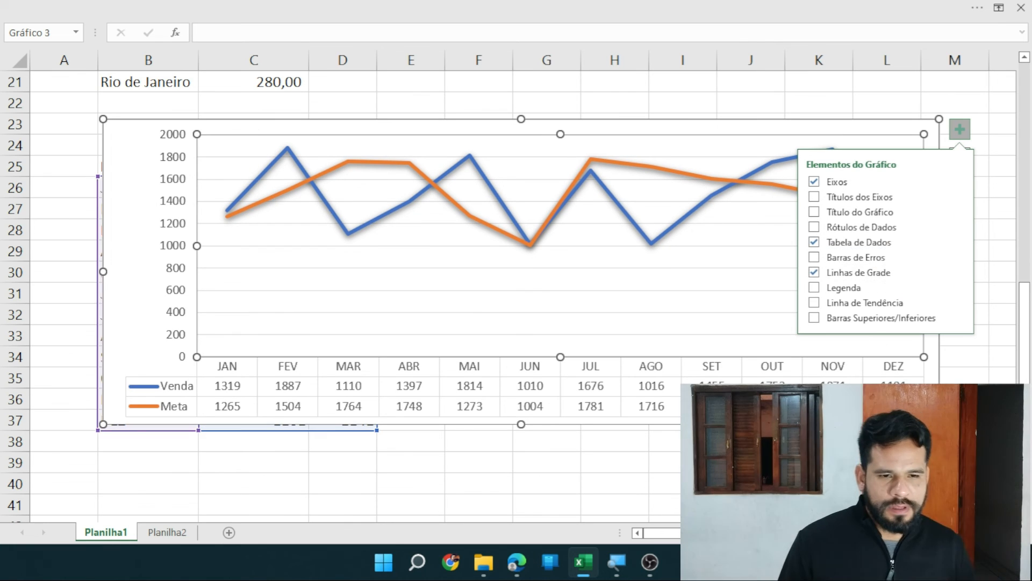
pyautogui.click(887, 463)
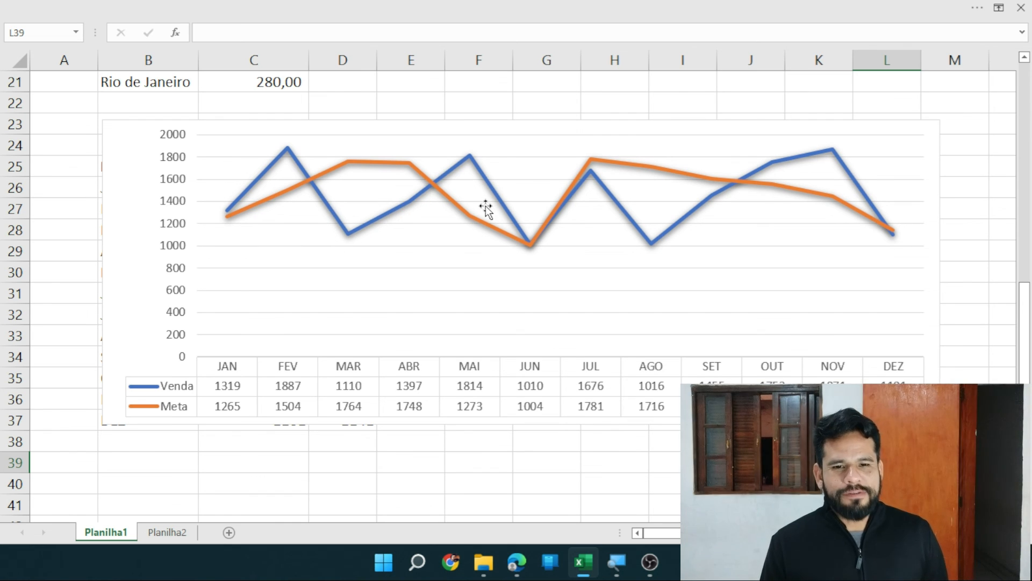
pyautogui.moveTo(513, 242)
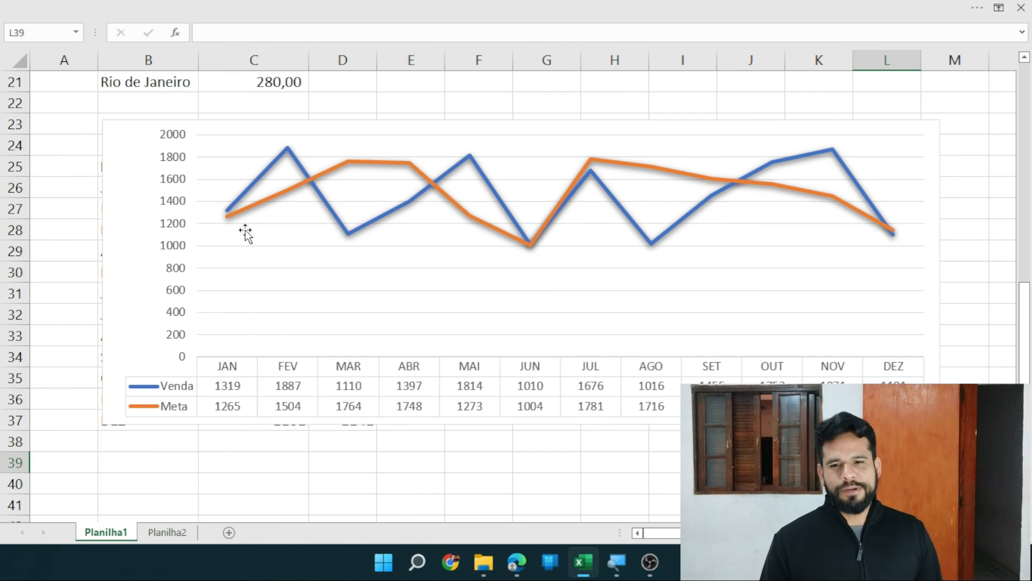
pyautogui.moveTo(289, 152)
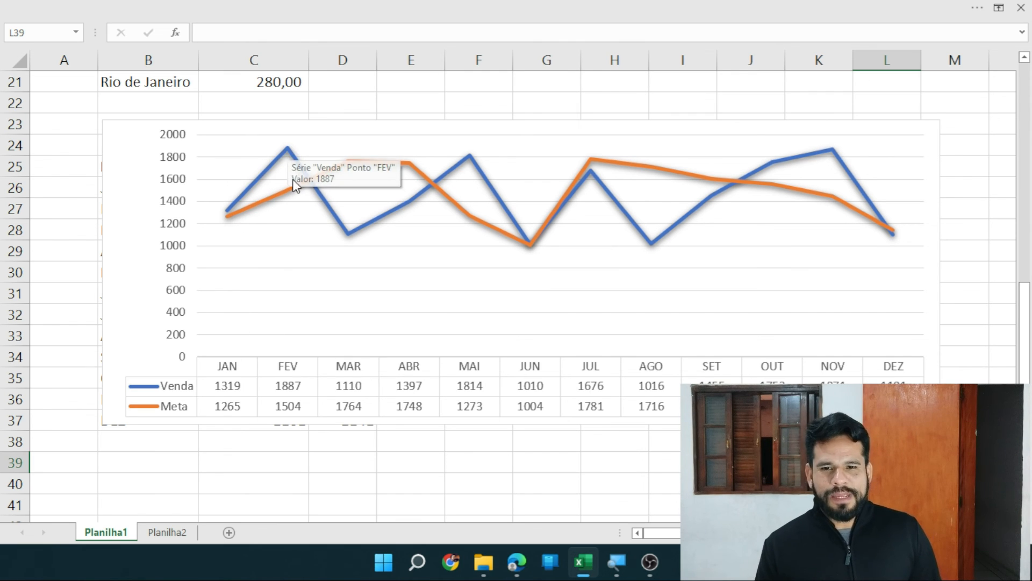
# Examine the Venda and Meta series point by point across the months in the line chart, comparing sales with targets.
pyautogui.moveTo(287, 194)
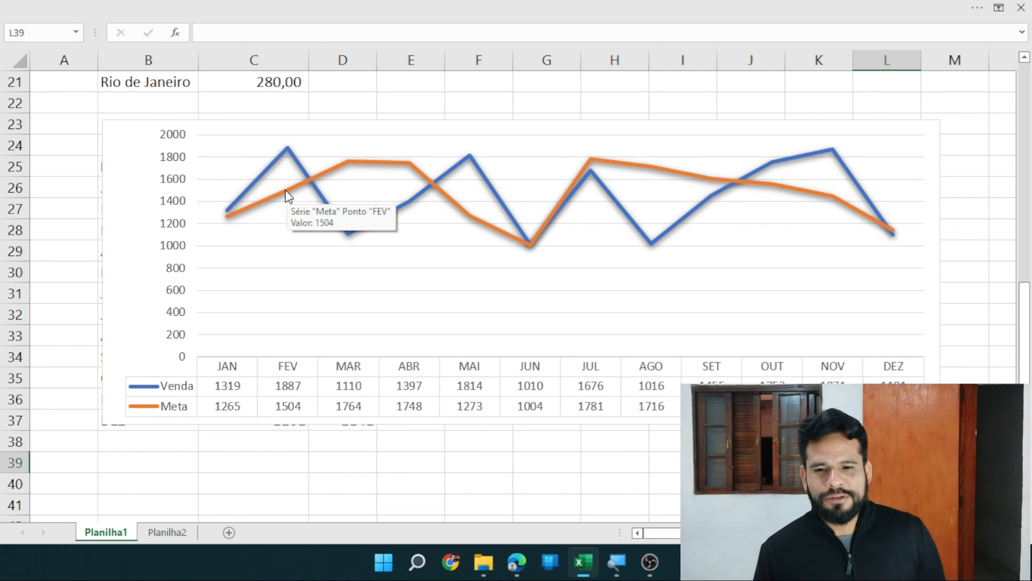
pyautogui.click(286, 151)
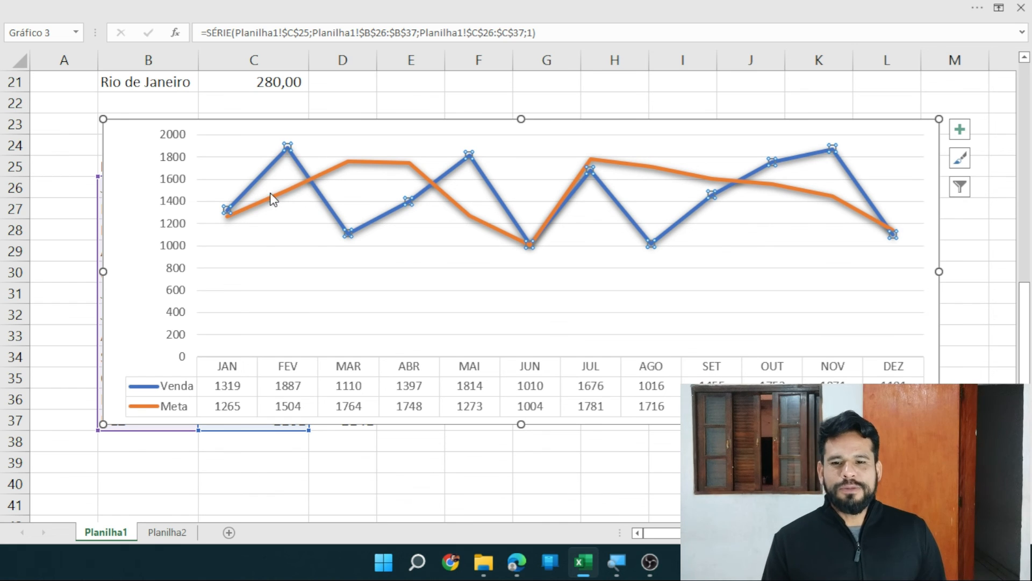
pyautogui.moveTo(268, 208)
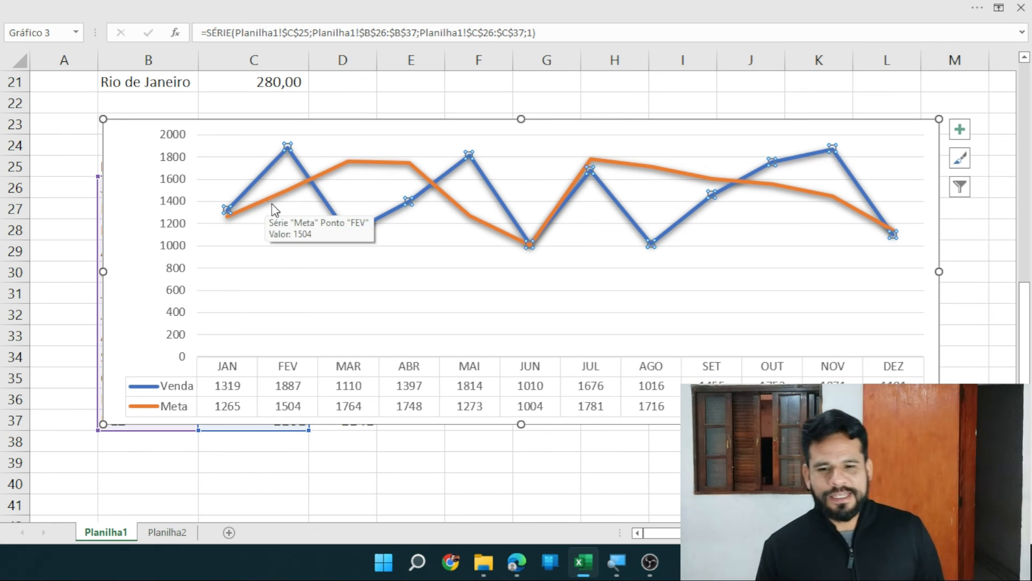
pyautogui.moveTo(349, 167)
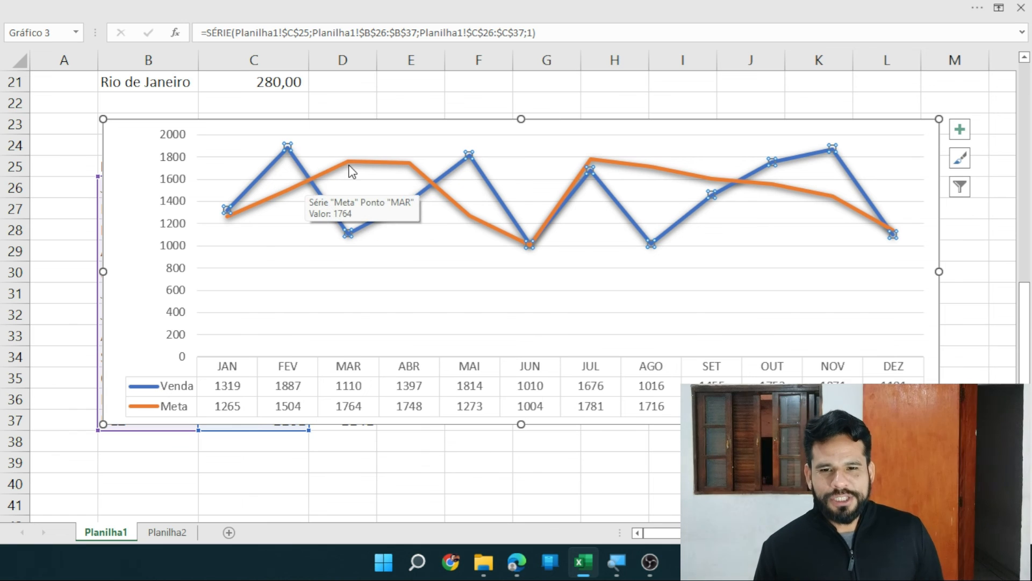
pyautogui.click(350, 162)
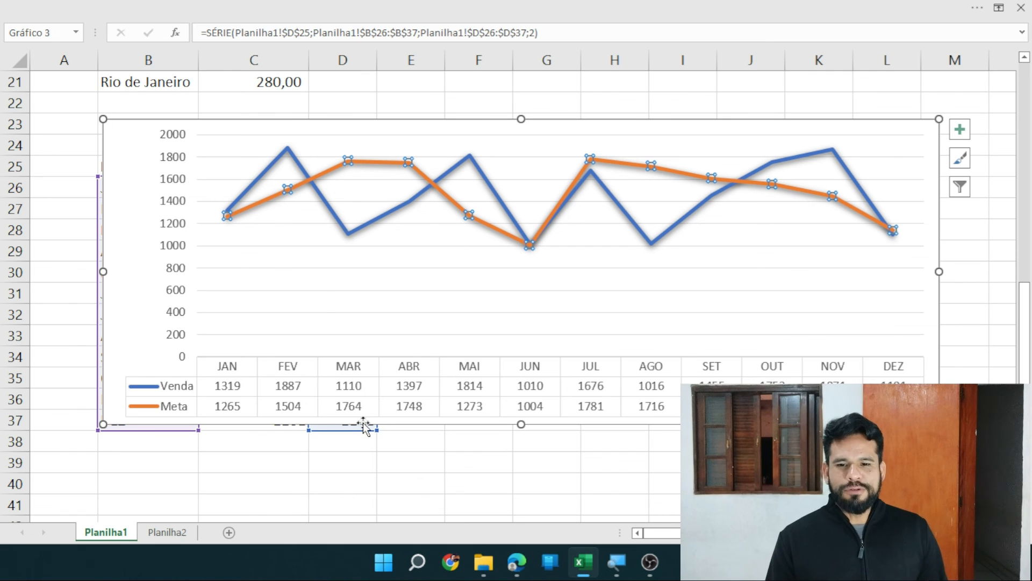
pyautogui.click(350, 231)
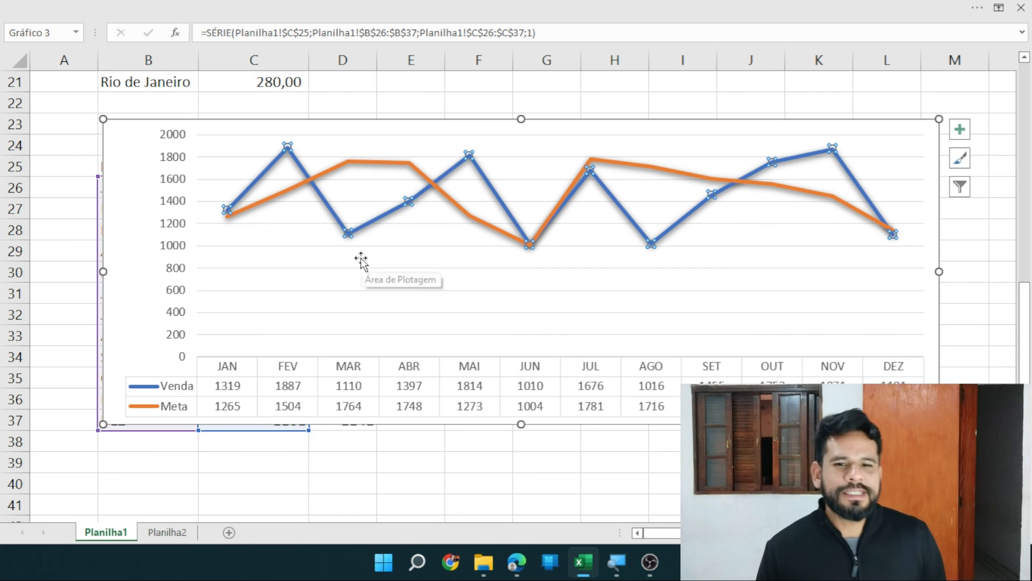
pyautogui.moveTo(474, 160)
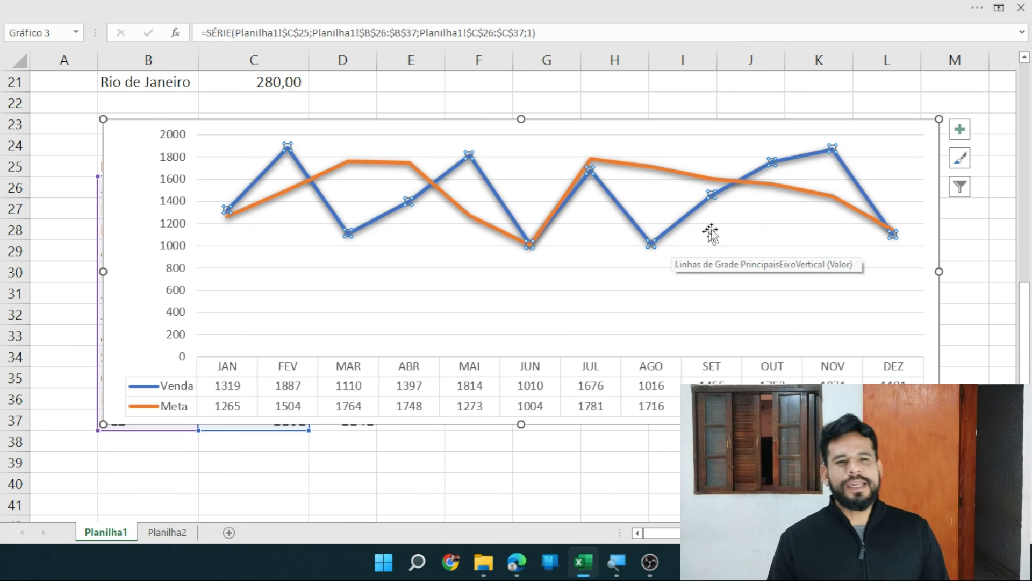
pyautogui.moveTo(653, 177)
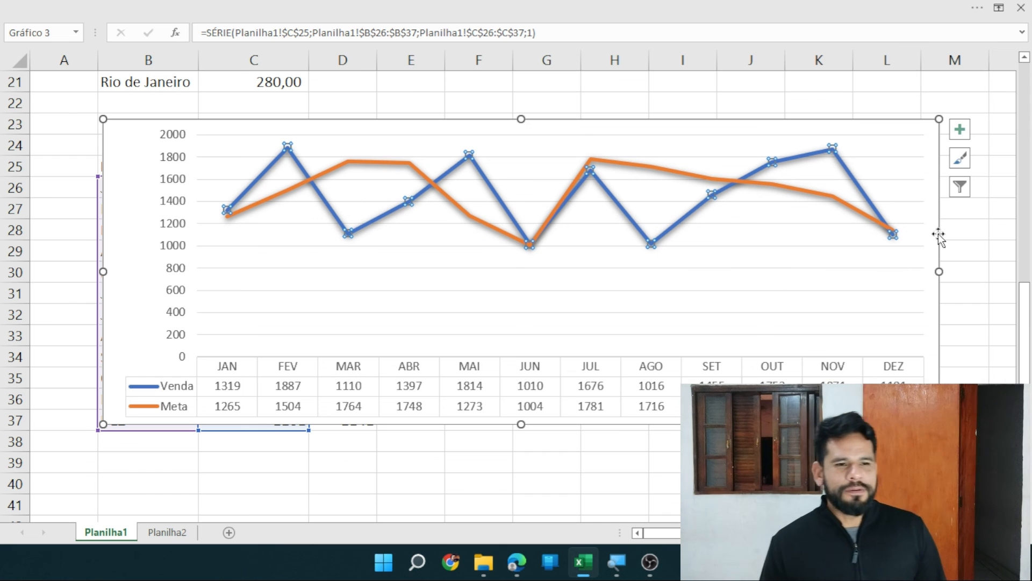
pyautogui.click(967, 226)
pyautogui.click(562, 308)
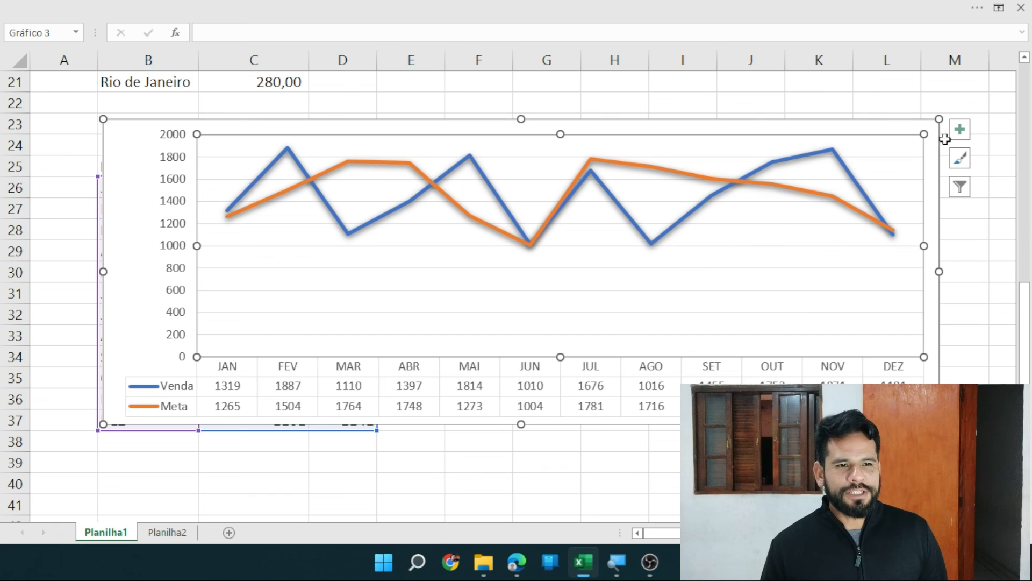
pyautogui.click(998, 312)
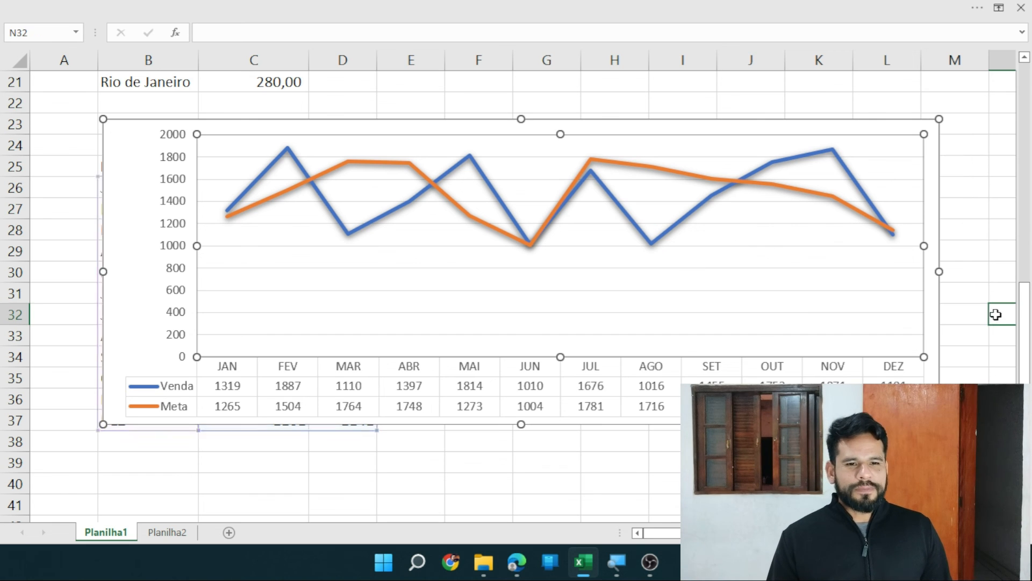
# Nudge the line chart so that it covers the monthly table from row 24 to row 37.
pyautogui.click(121, 126)
pyautogui.moveTo(121, 127); pyautogui.dragTo(96, 125)
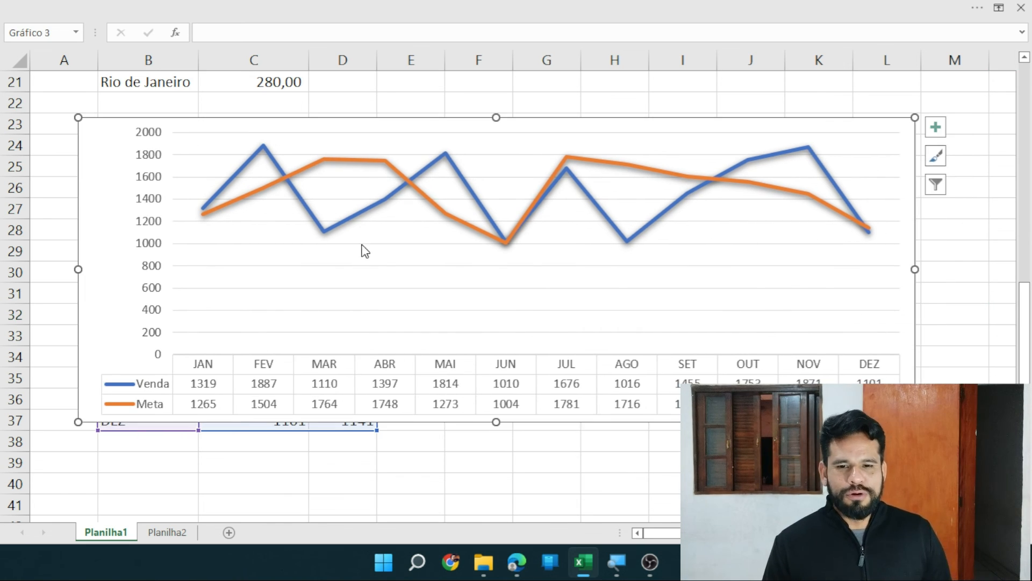
pyautogui.click(947, 308)
pyautogui.moveTo(668, 128)
pyautogui.mouseDown()
pyautogui.moveTo(704, 121)
pyautogui.moveTo(702, 138)
pyautogui.moveTo(681, 140)
pyautogui.mouseUp()
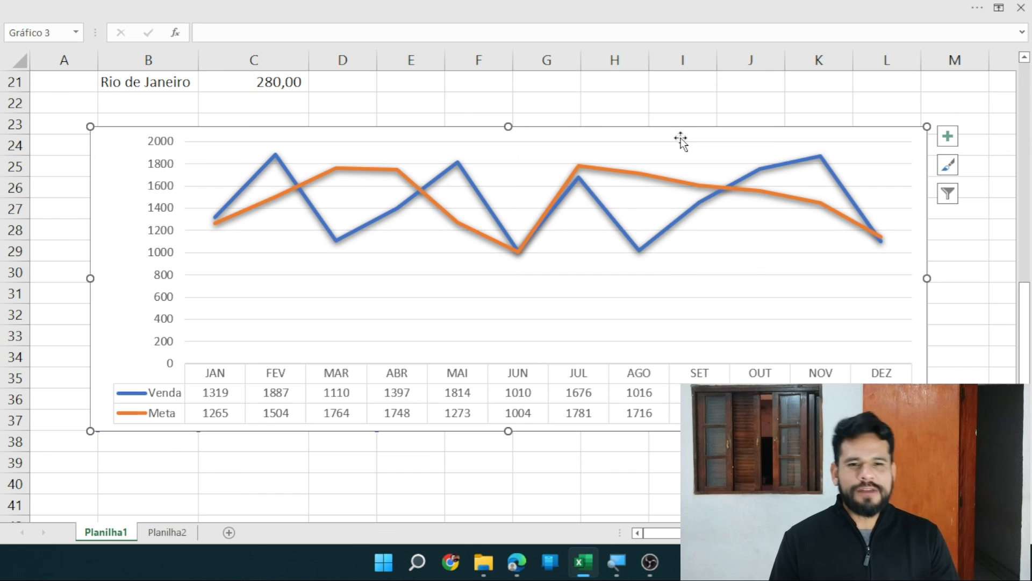
pyautogui.press('Escape')
# Look over the Filial tables above the line chart and move the chart up to start at the lower edge of row 20.
pyautogui.scroll(7, 624, 193)
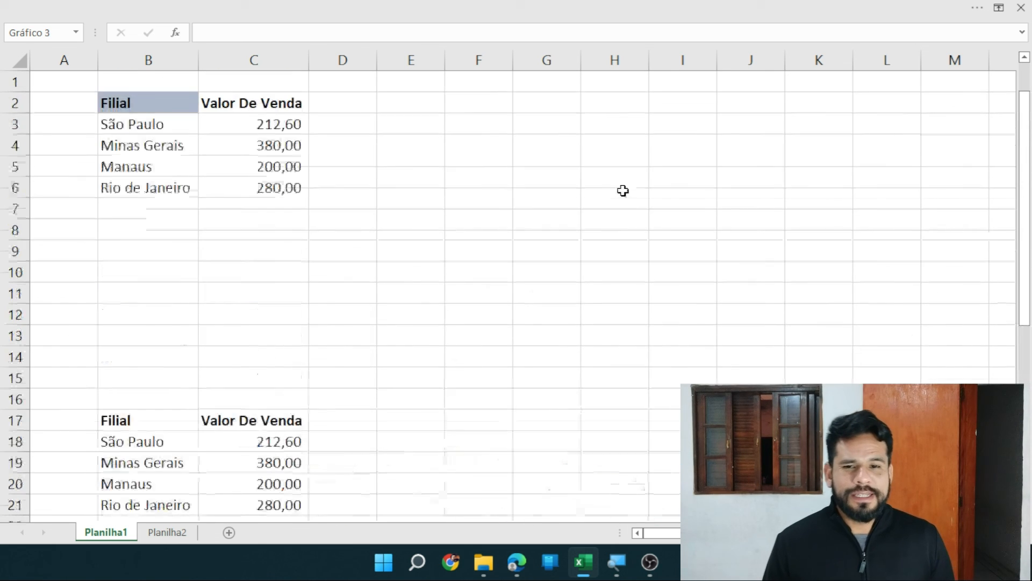
pyautogui.click(478, 220)
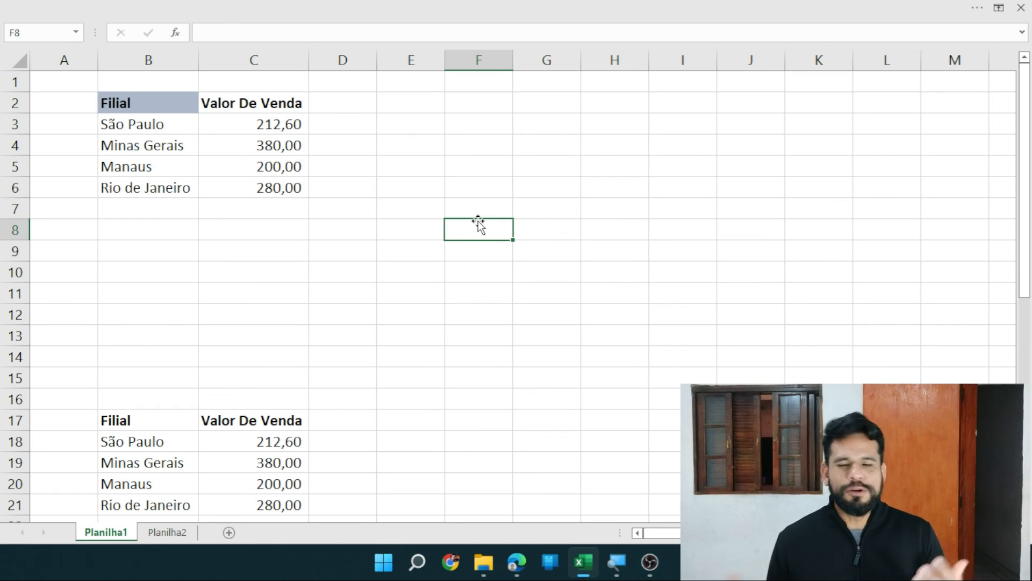
pyautogui.scroll(-5, 474, 221)
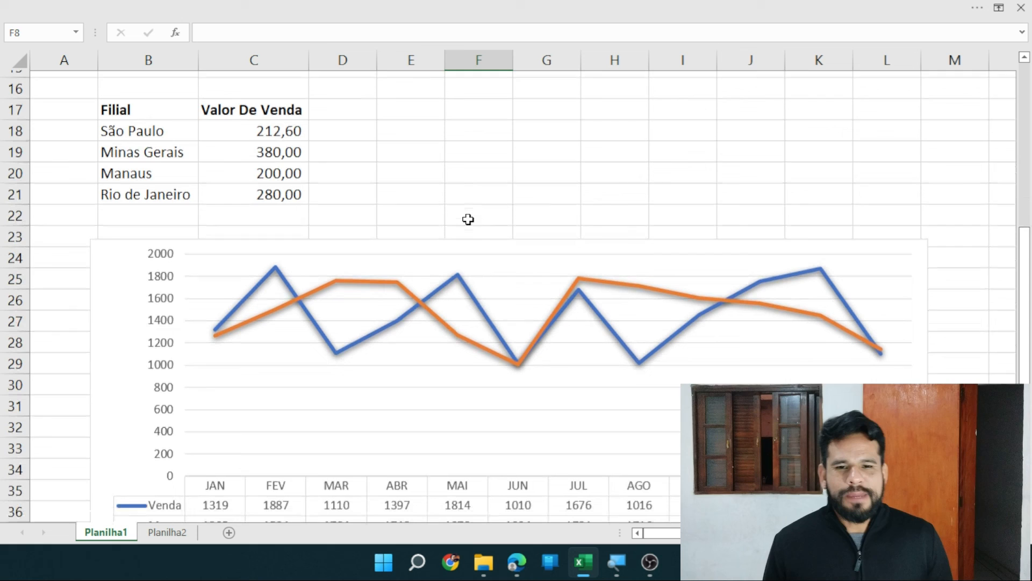
pyautogui.click(576, 344)
pyautogui.moveTo(576, 237); pyautogui.dragTo(588, 176)
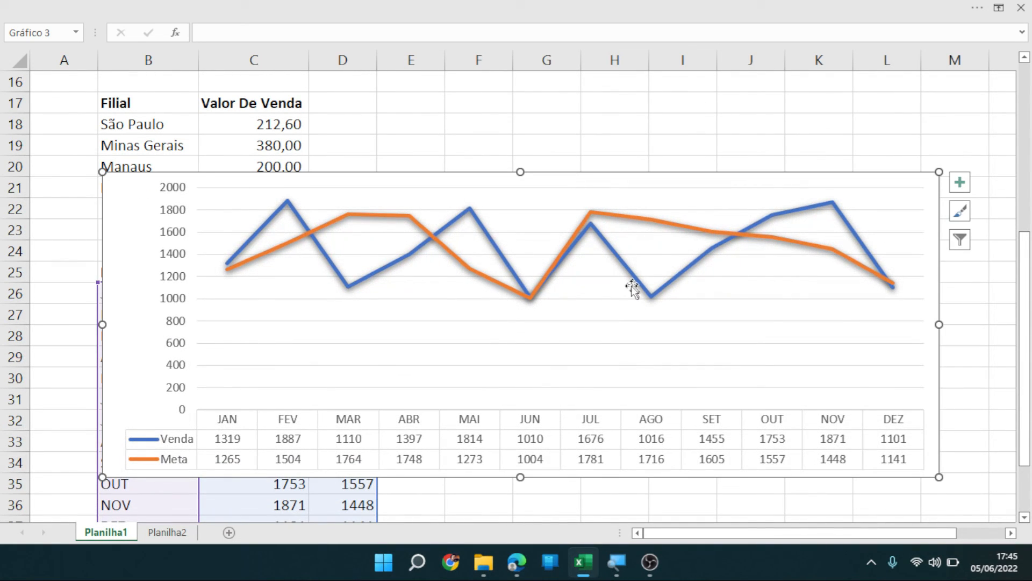
pyautogui.click(592, 124)
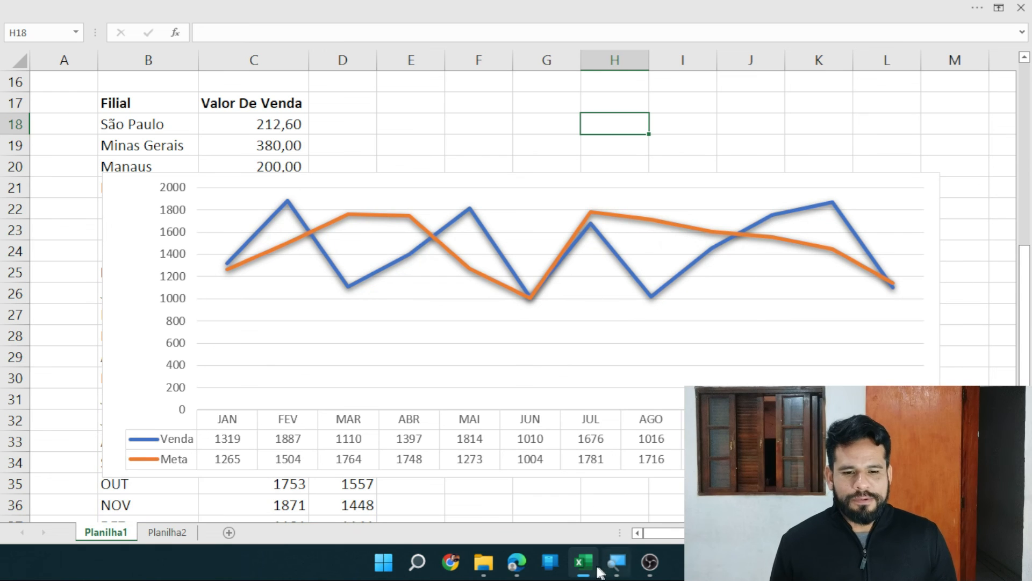
# Switch to the MindMeister map in the browser to check the Gráficos de Linha notes, and return to the Excel workbook.
pyautogui.click(586, 562)
pyautogui.click(588, 564)
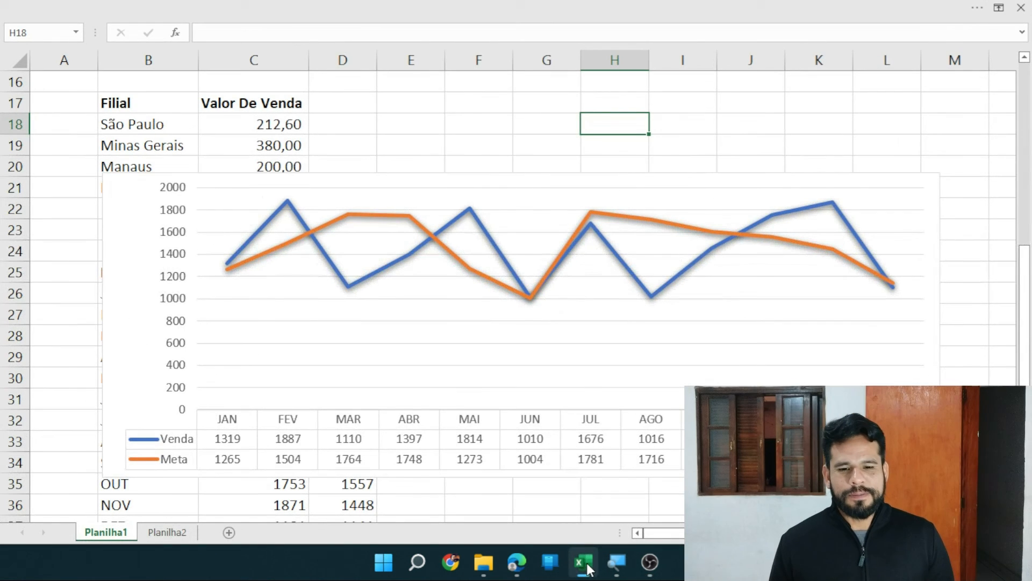
pyautogui.click(519, 563)
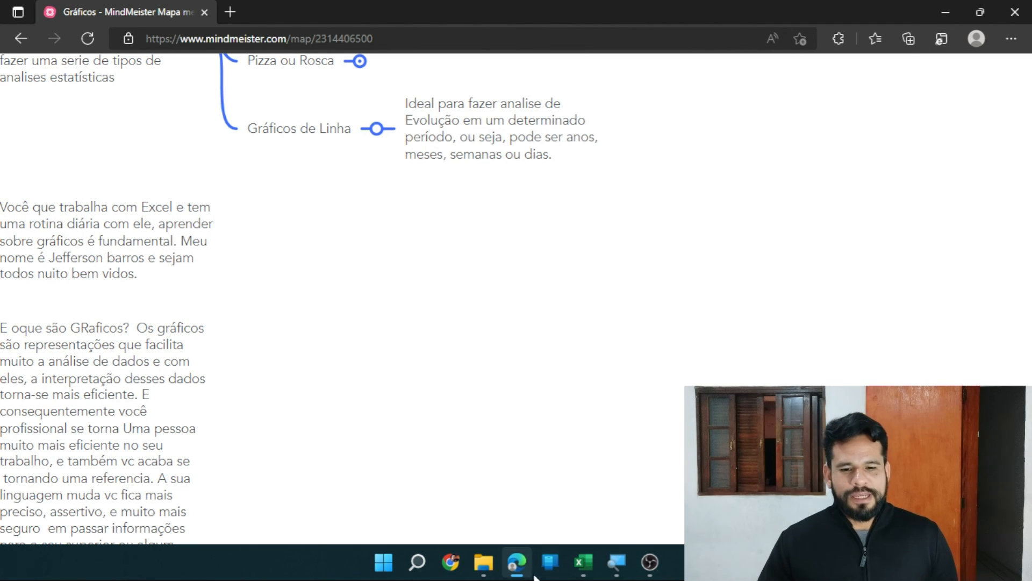
pyautogui.click(518, 573)
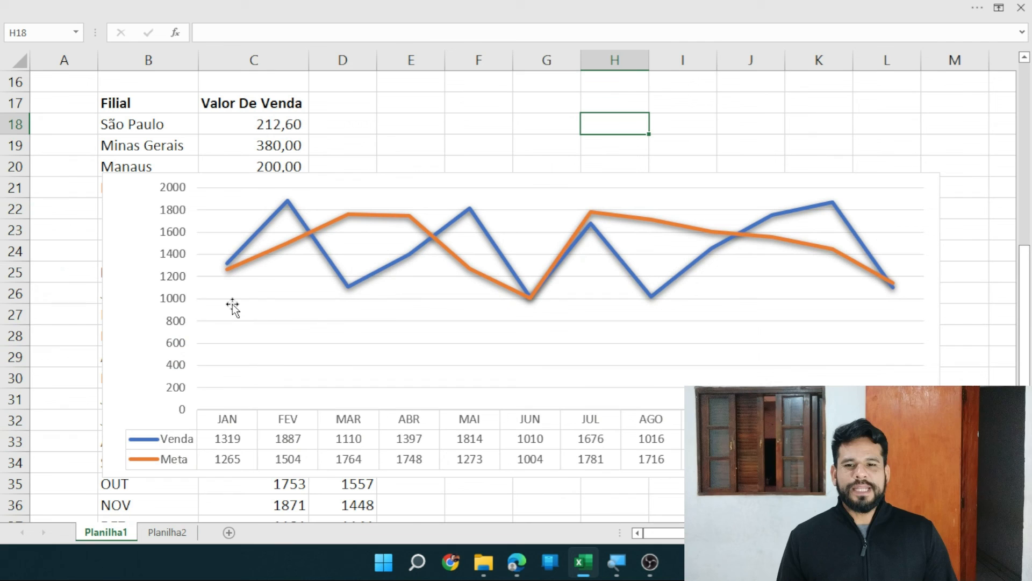
# Delete the Venda series from the line chart.
pyautogui.click(406, 108)
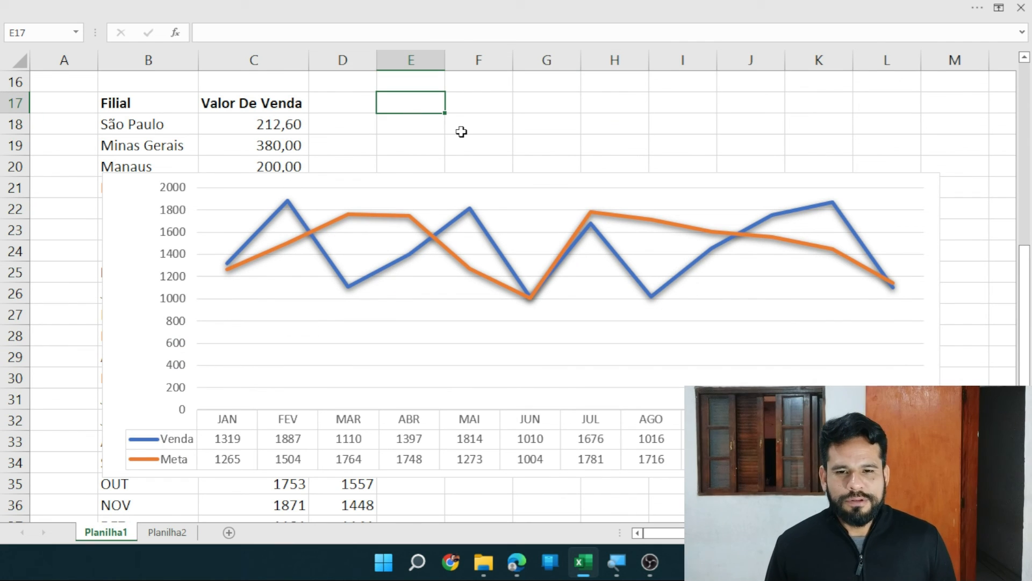
pyautogui.click(597, 240)
pyautogui.press('Delete')
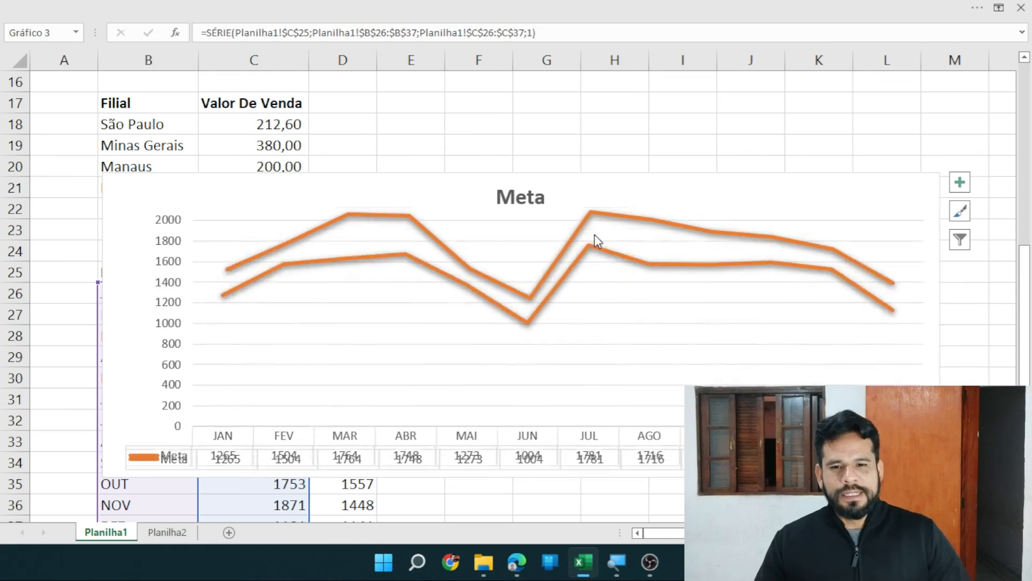